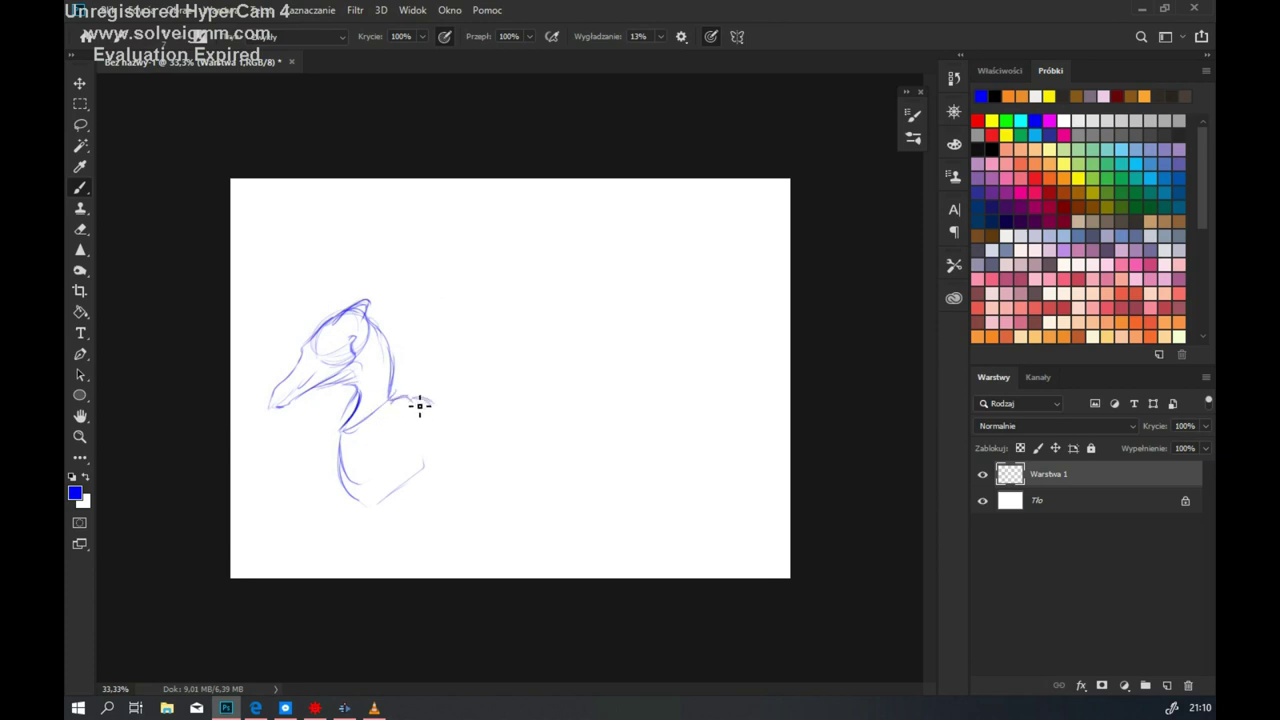
Step: Sketch the creature's rounded torso, arched rump and bent hind leg in blue, extending from the neck
mouse_move(409, 363)
left_mouse_down()
mouse_move(409, 303)
mouse_move(518, 338)
left_mouse_up()
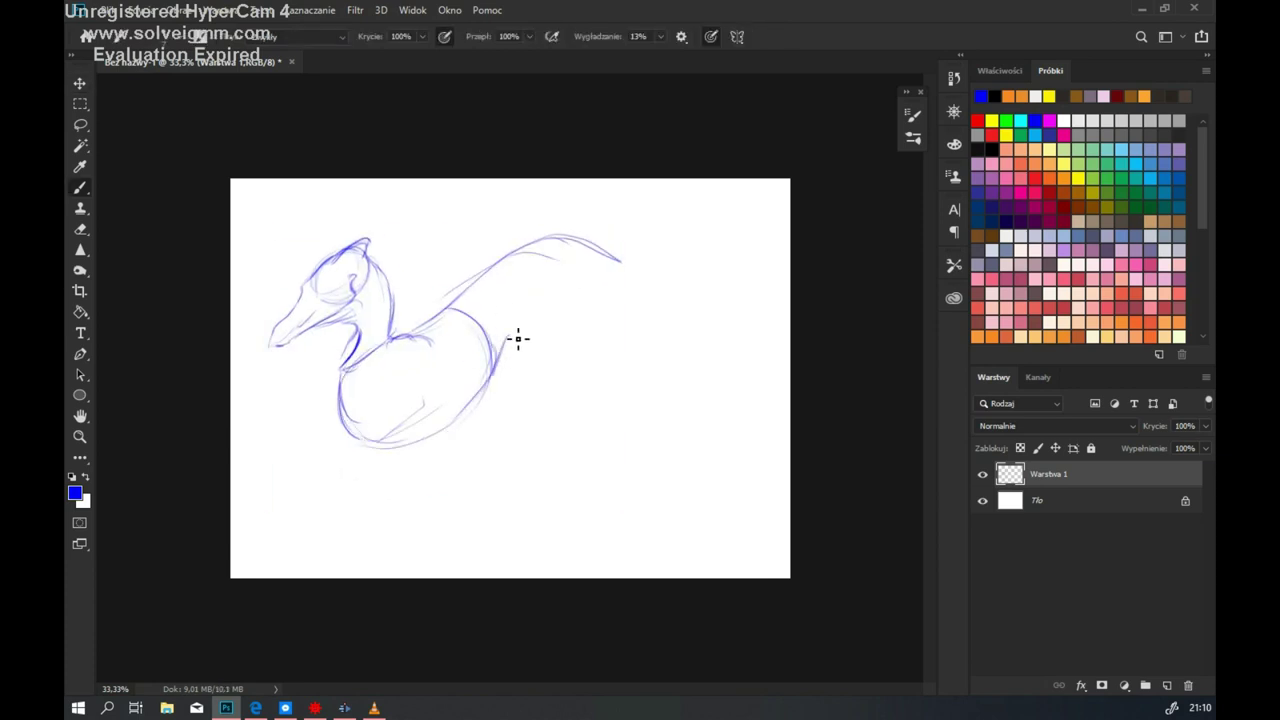
left_click_drag(611, 317, 548, 388)
left_click_drag(532, 300, 518, 388)
Step: Lasso the hindquarters sketch, scale it to about 79%, rotate it about -26 degrees and move it closer to the torso
key("l")
mouse_move(632, 210)
left_mouse_down()
mouse_move(529, 209)
mouse_move(627, 190)
left_mouse_up()
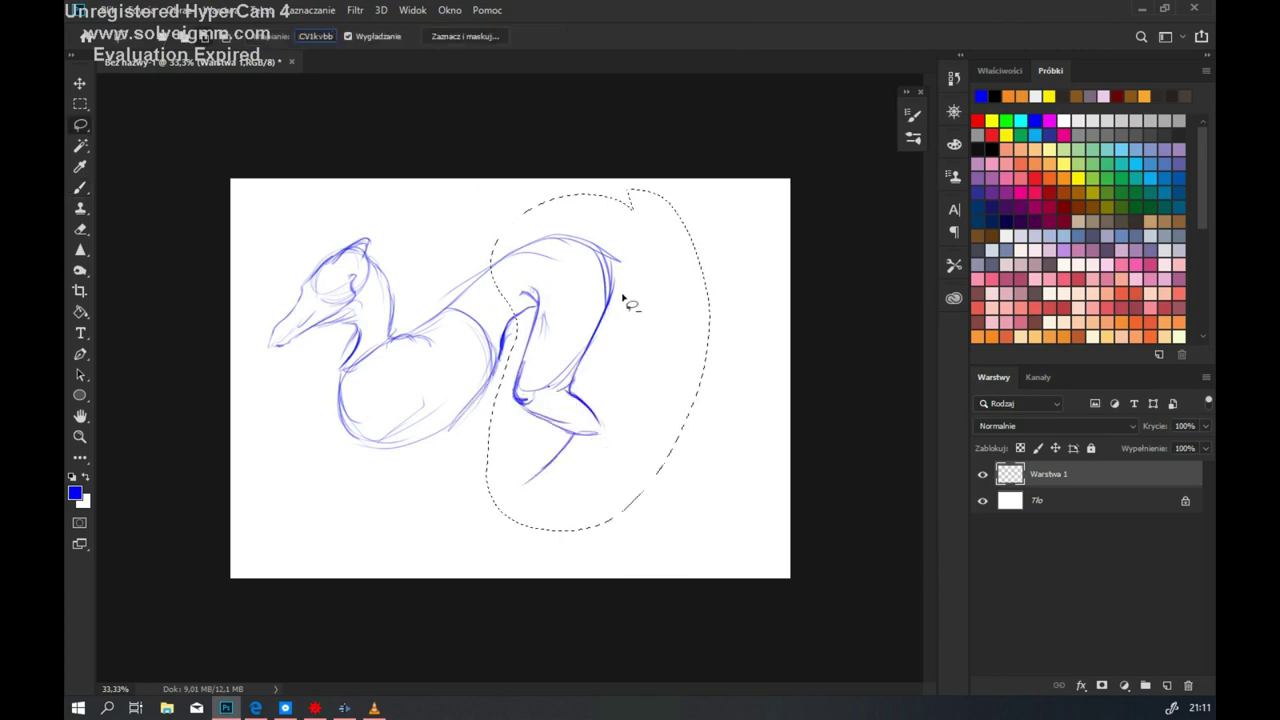
left_click_drag(622, 298, 571, 357)
key("ctrl+t")
mouse_move(600, 250)
left_mouse_down()
mouse_move(545, 410)
mouse_move(581, 400)
left_mouse_up()
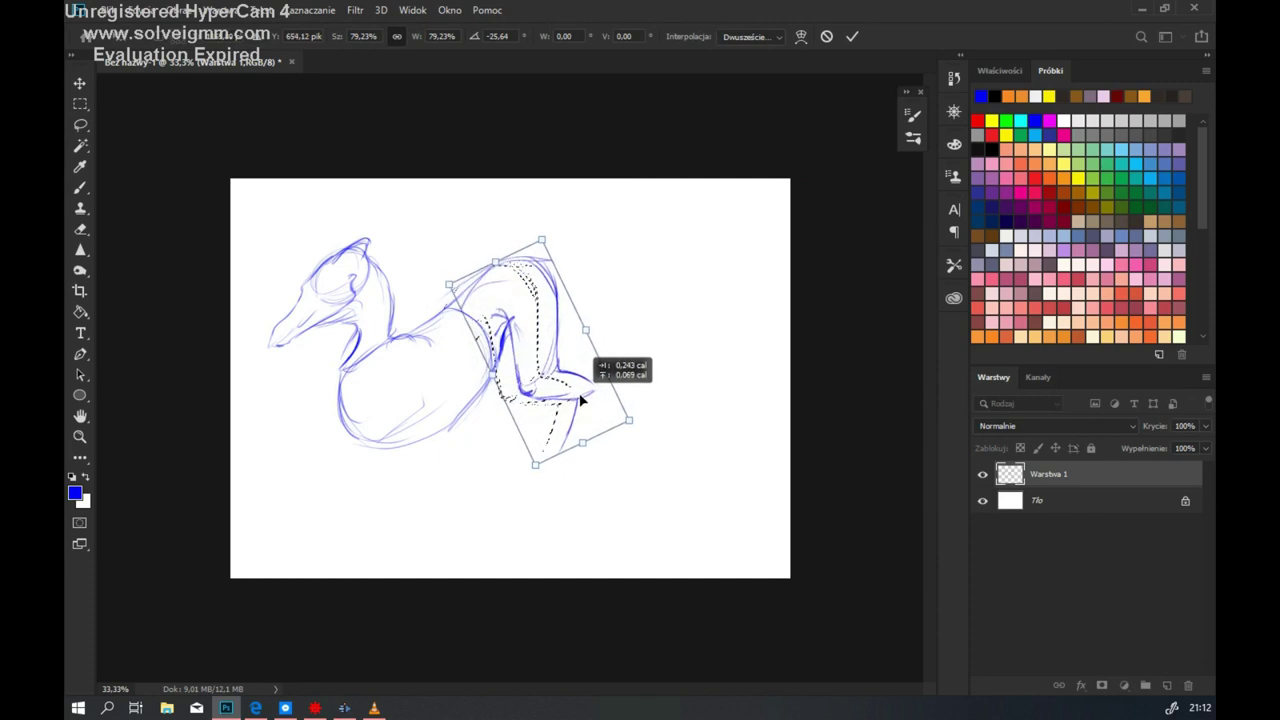
key("Return")
key("ctrl+d")
Step: Sketch both front legs with paws and strengthen the blue outlines of the neck, chest and back
key("b")
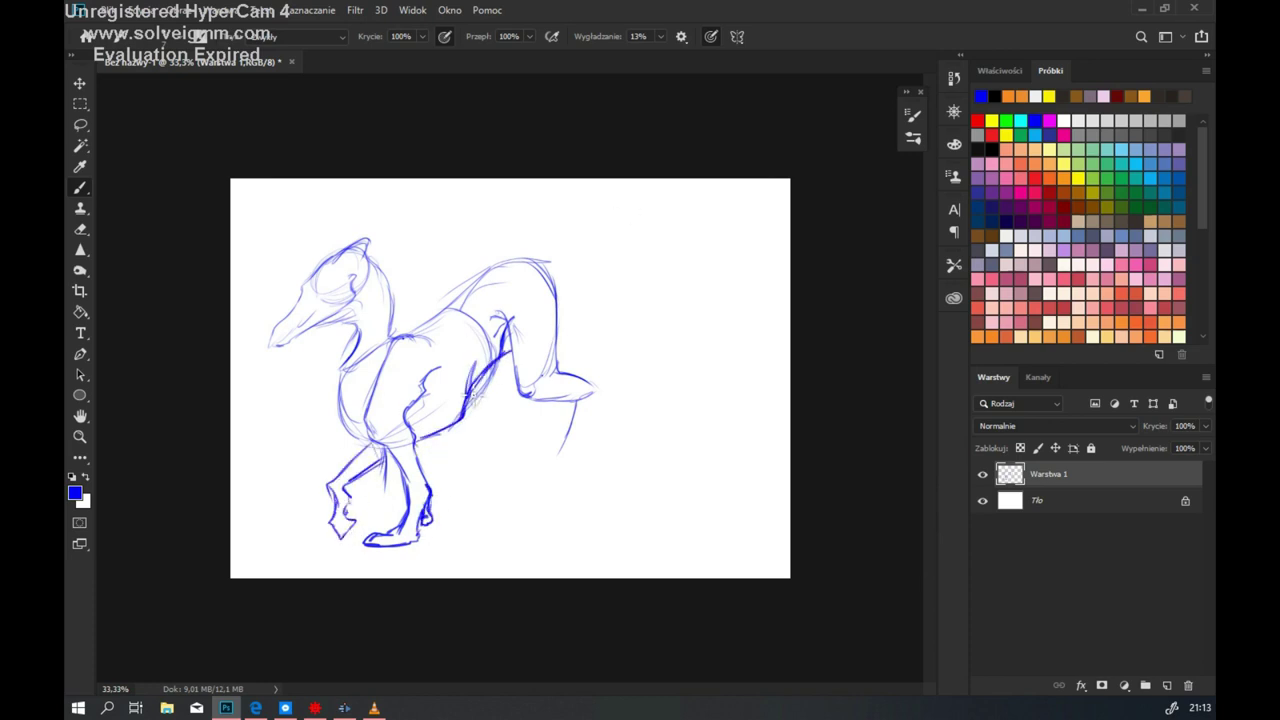
left_click_drag(379, 264, 543, 262)
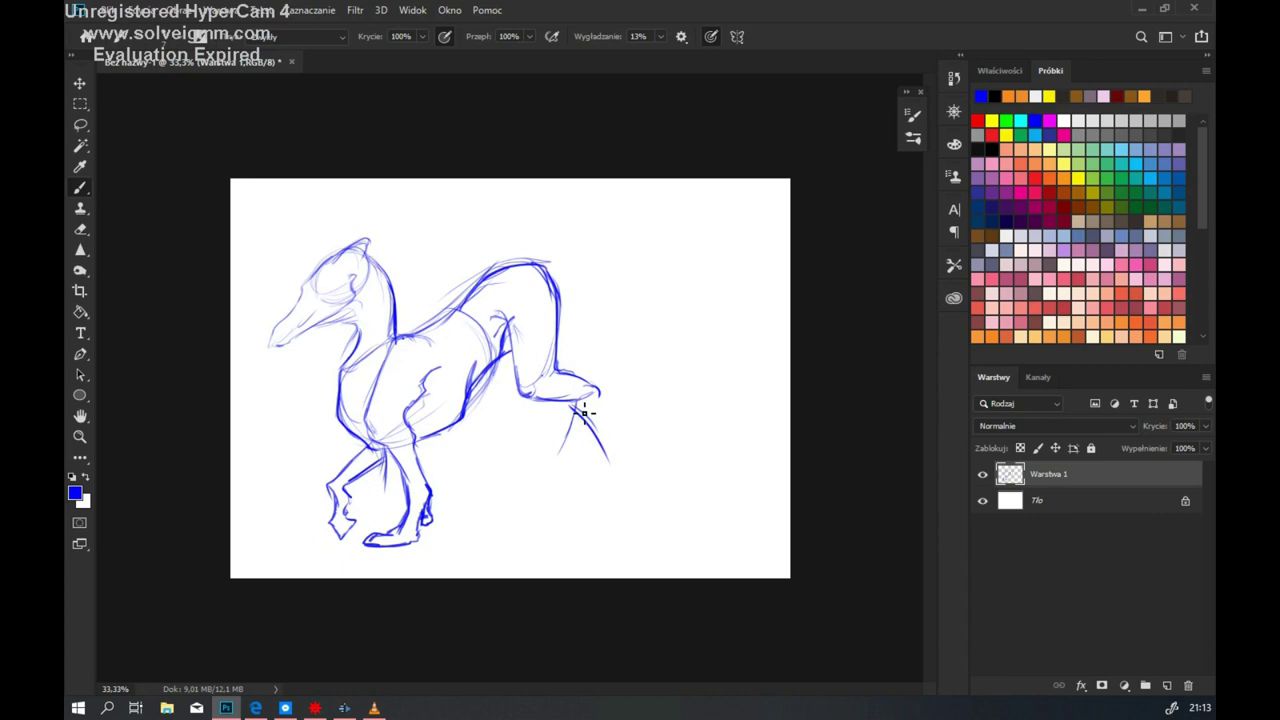
Step: Lasso the rump and hind leg sketch and delete it
key("l")
left_click_drag(460, 215, 737, 240)
key("Delete")
key("ctrl+d")
Step: Redraw the sloping rump in blue with a far hind leg and a near hind leg stretched out behind
key("b")
mouse_move(431, 274)
left_mouse_down()
mouse_move(523, 309)
mouse_move(447, 315)
mouse_move(500, 286)
mouse_move(590, 330)
left_mouse_up()
key("e")
key("b")
left_click_drag(516, 342, 552, 422)
left_click_drag(597, 330, 591, 422)
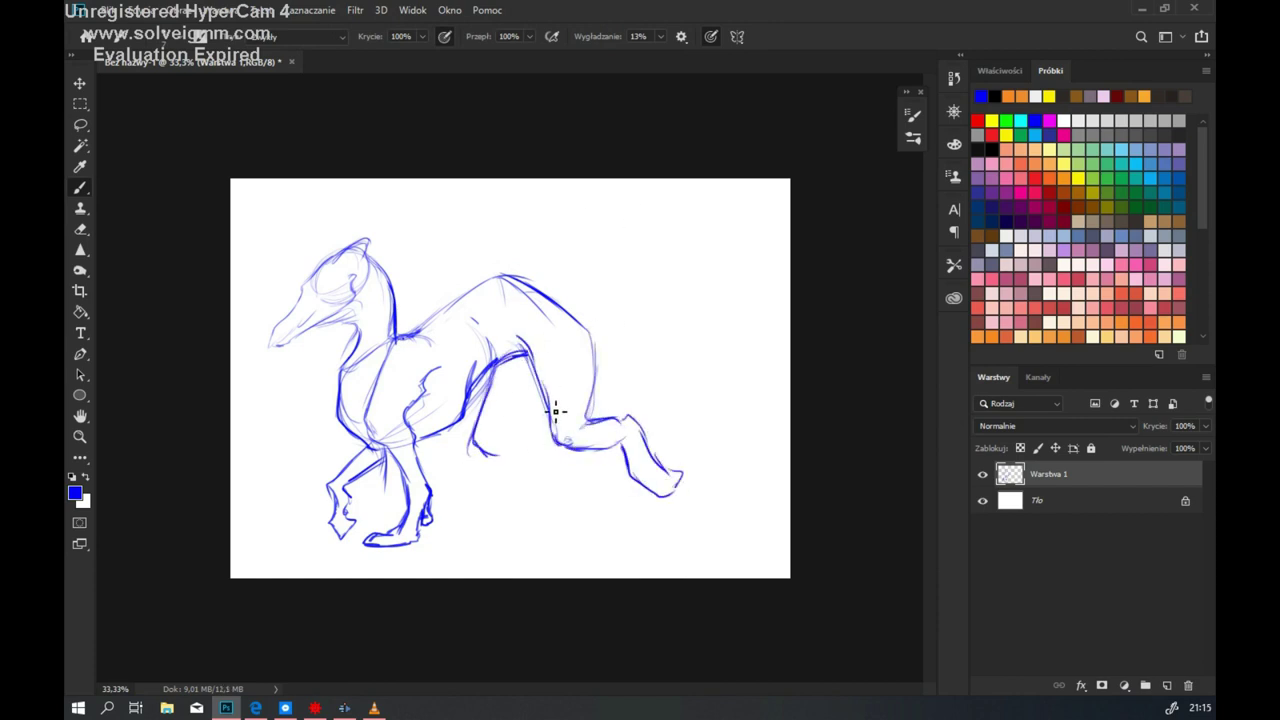
mouse_move(430, 335)
left_mouse_down()
mouse_move(523, 277)
mouse_move(592, 338)
left_mouse_up()
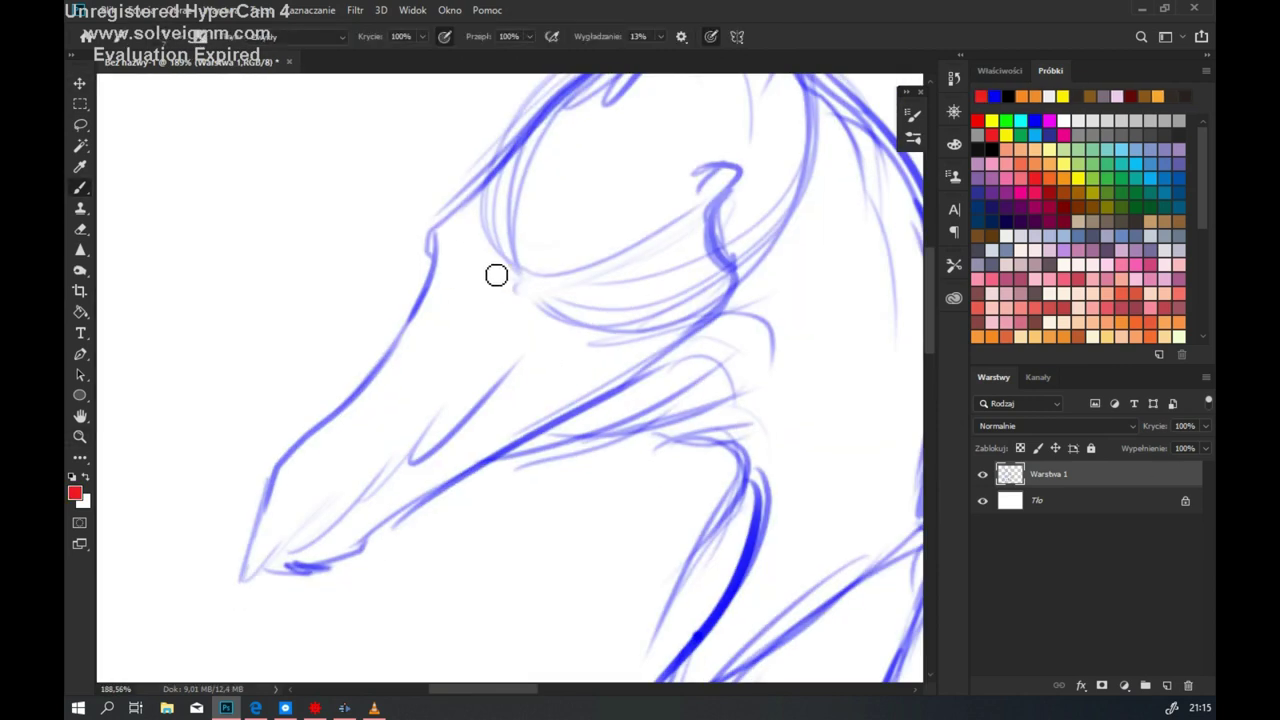
Step: Draw the snout, bared teeth, nostril, lower jaw and eye outline in red over the blue head sketch
mouse_move(494, 274)
left_mouse_down()
mouse_move(459, 355)
mouse_move(535, 246)
mouse_move(470, 323)
mouse_move(533, 274)
mouse_move(512, 247)
mouse_move(540, 272)
mouse_move(498, 294)
mouse_move(450, 345)
left_mouse_up()
key("ctrl+z")
left_click_drag(305, 480, 357, 446)
mouse_move(532, 122)
left_mouse_down()
mouse_move(310, 428)
mouse_move(258, 560)
mouse_move(286, 577)
mouse_move(366, 491)
mouse_move(294, 509)
mouse_move(352, 492)
left_mouse_up()
mouse_move(447, 383)
left_mouse_down()
mouse_move(246, 506)
mouse_move(389, 534)
mouse_move(420, 457)
mouse_move(407, 466)
left_mouse_up()
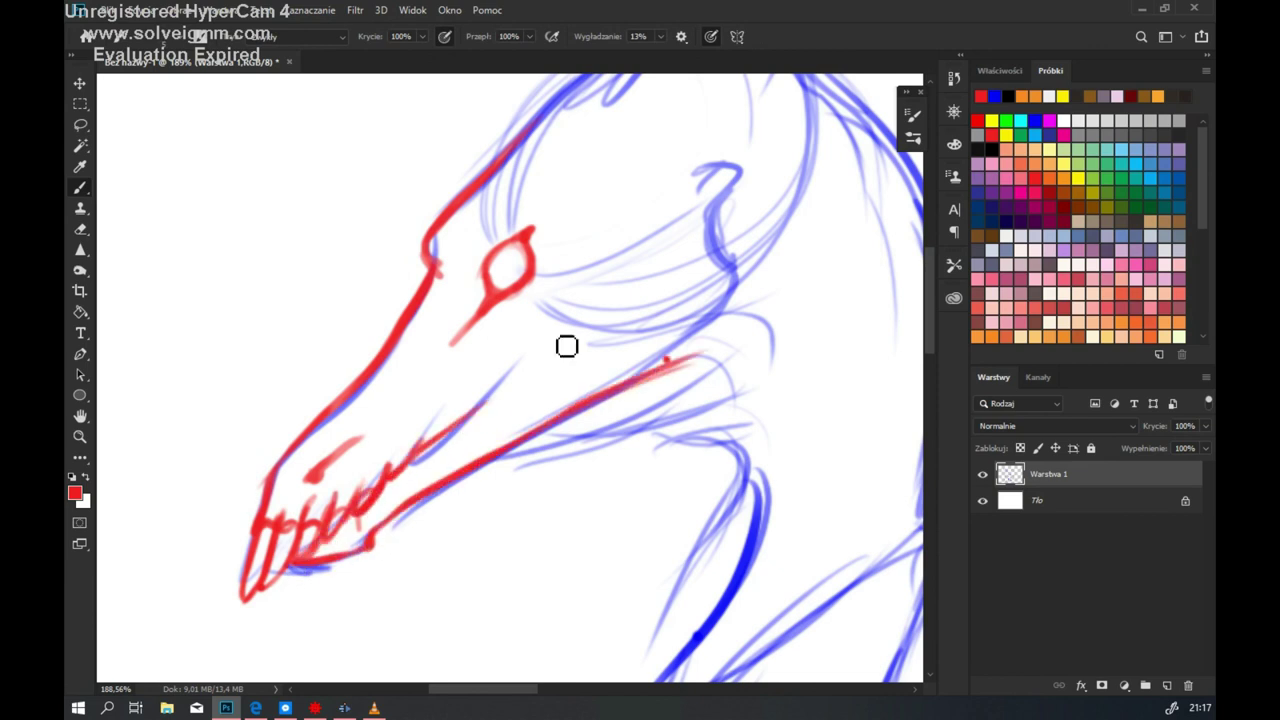
Step: Draw the cheek line and fill in the eye with red, adding small creases around them
left_click_drag(456, 430, 625, 295)
mouse_move(505, 245)
left_mouse_down()
mouse_move(535, 273)
mouse_move(513, 263)
mouse_move(527, 204)
mouse_move(487, 276)
mouse_move(528, 286)
mouse_move(508, 228)
mouse_move(547, 213)
mouse_move(504, 260)
mouse_move(529, 280)
mouse_move(485, 255)
left_mouse_up()
key("e")
key("b")
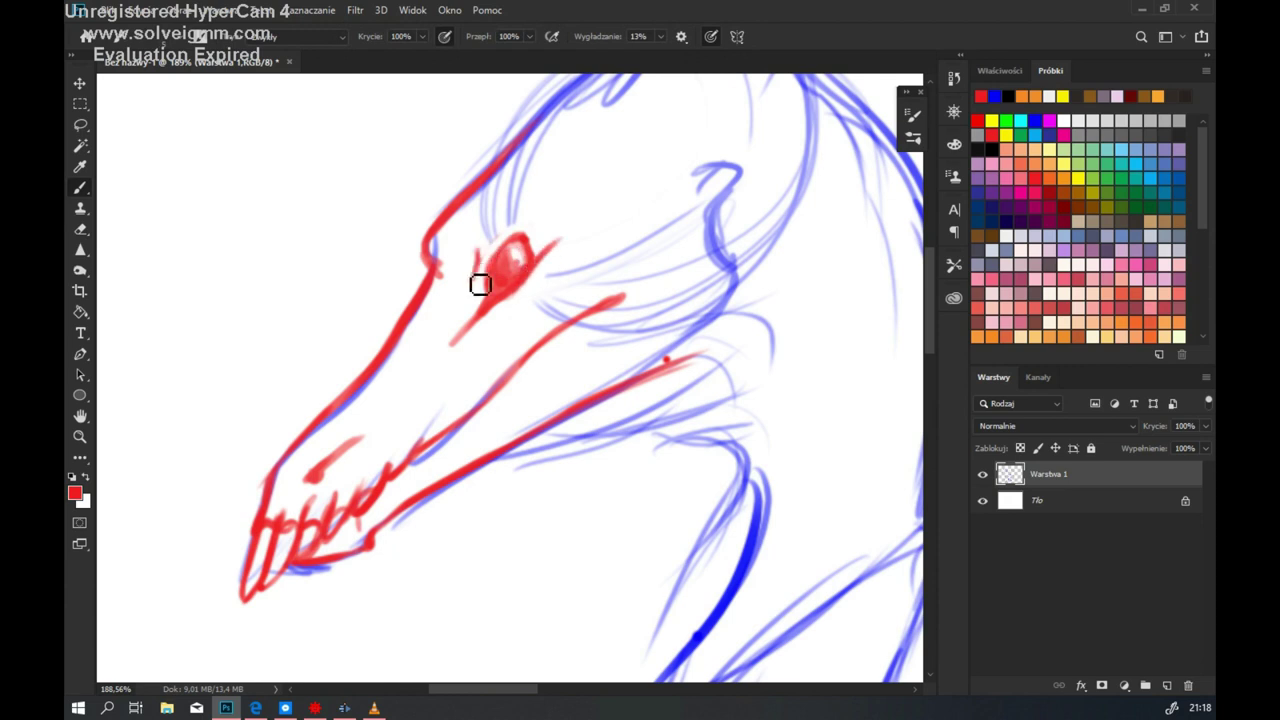
left_click_drag(440, 365, 375, 435)
Step: Trace the back of the jaw, the forehead and the pointed ear in red
scroll(700, 300, "down", 2)
mouse_move(668, 364)
left_mouse_down()
mouse_move(682, 481)
mouse_move(675, 445)
mouse_move(629, 527)
left_mouse_up()
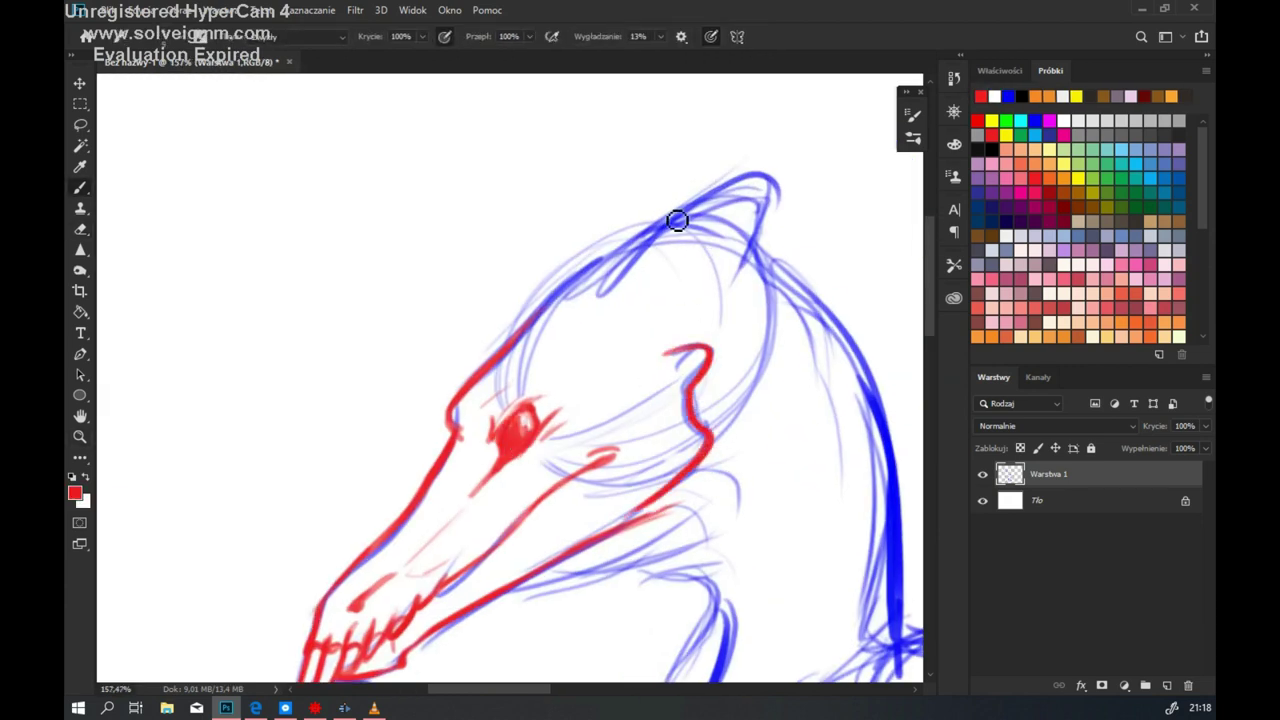
mouse_move(527, 332)
left_mouse_down()
mouse_move(676, 217)
mouse_move(752, 245)
mouse_move(700, 300)
left_mouse_up()
left_click_drag(705, 215, 680, 175)
Step: Draw the jaw folds, throat wrinkles and front line of the neck in red
key("space")
left_click_drag(769, 461, 679, 251)
mouse_move(410, 390)
left_mouse_down()
mouse_move(517, 360)
mouse_move(610, 308)
left_mouse_up()
mouse_move(546, 366)
left_mouse_down()
mouse_move(646, 423)
mouse_move(640, 440)
left_mouse_up()
left_click_drag(582, 304, 677, 423)
left_click_drag(668, 345, 540, 650)
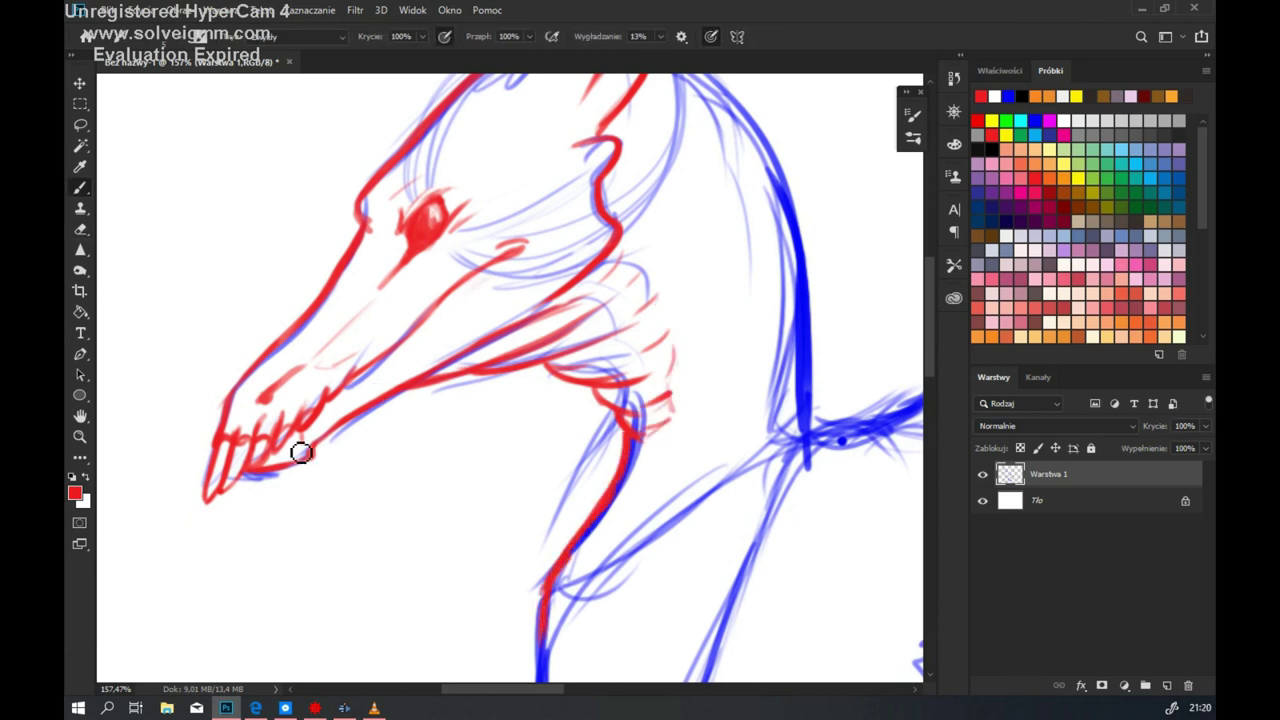
Step: Trace the chest outline and the crease between the neck and shoulder in red
key("space")
left_click_drag(696, 522, 526, 289)
mouse_move(462, 200)
left_mouse_down()
mouse_move(380, 350)
mouse_move(445, 668)
left_mouse_up()
left_click_drag(570, 232, 392, 352)
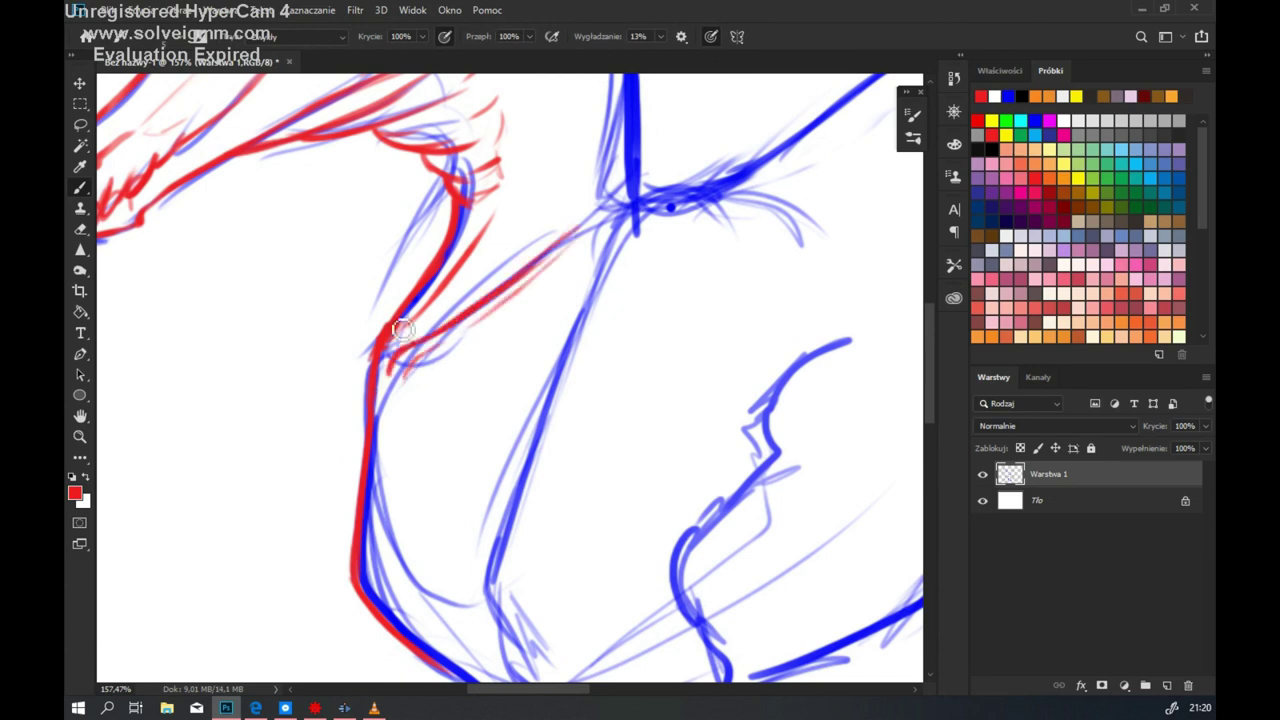
Step: Trace the shoulder, the near front leg, the back of the neck and the belly curve in red
key("ctrl+minus")
key("ctrl+minus")
key("ctrl+minus")
key("ctrl+minus")
key("ctrl+space")
left_click(429, 365)
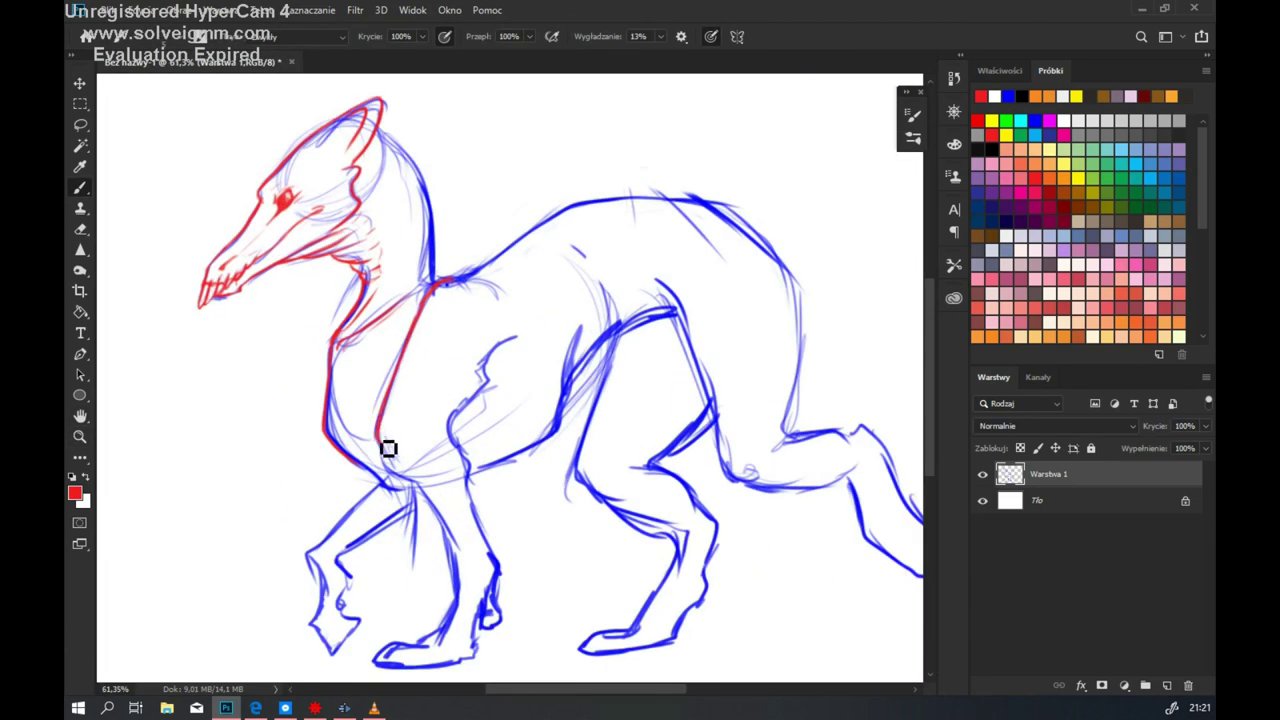
mouse_move(525, 345)
left_mouse_down()
mouse_move(454, 446)
mouse_move(508, 586)
mouse_move(482, 578)
left_mouse_up()
left_click_drag(416, 422, 433, 352)
left_click_drag(427, 187, 434, 290)
left_click_drag(543, 439, 585, 304)
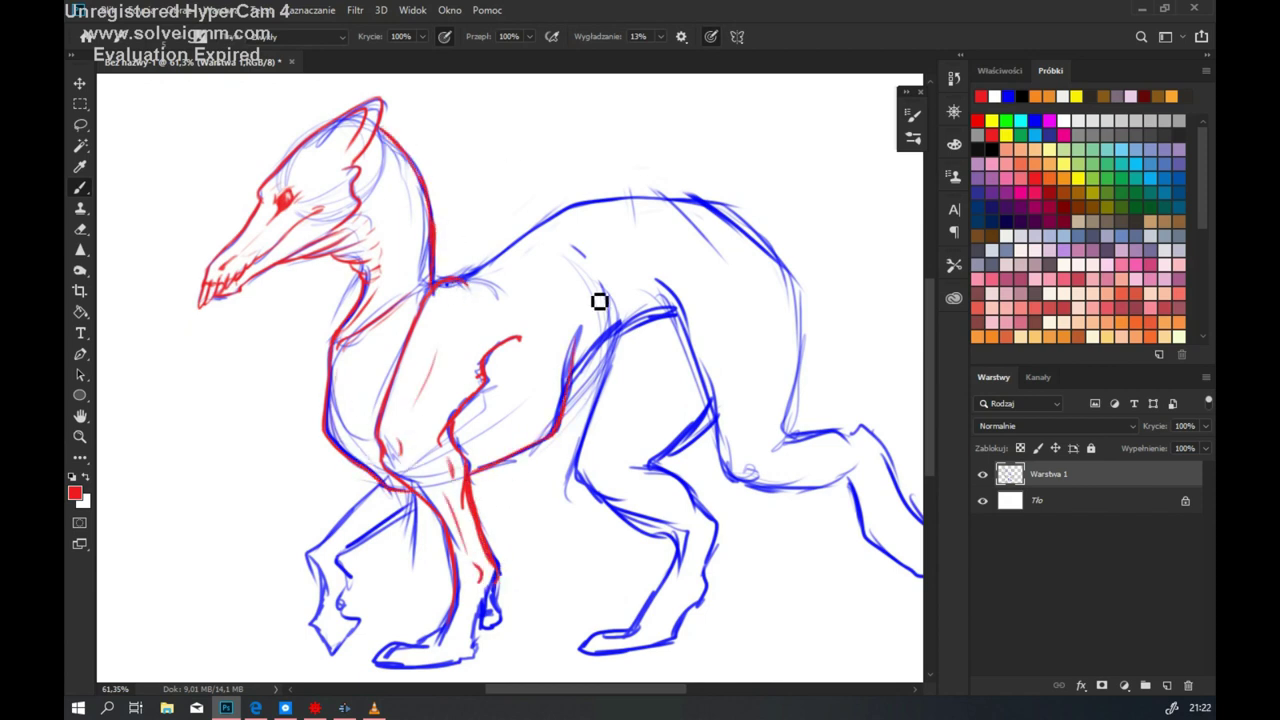
Step: Erase leftover sketch lines inside the chest and neck and along the belly
key("e")
mouse_move(314, 397)
left_mouse_down()
mouse_move(340, 420)
mouse_move(355, 372)
left_mouse_up()
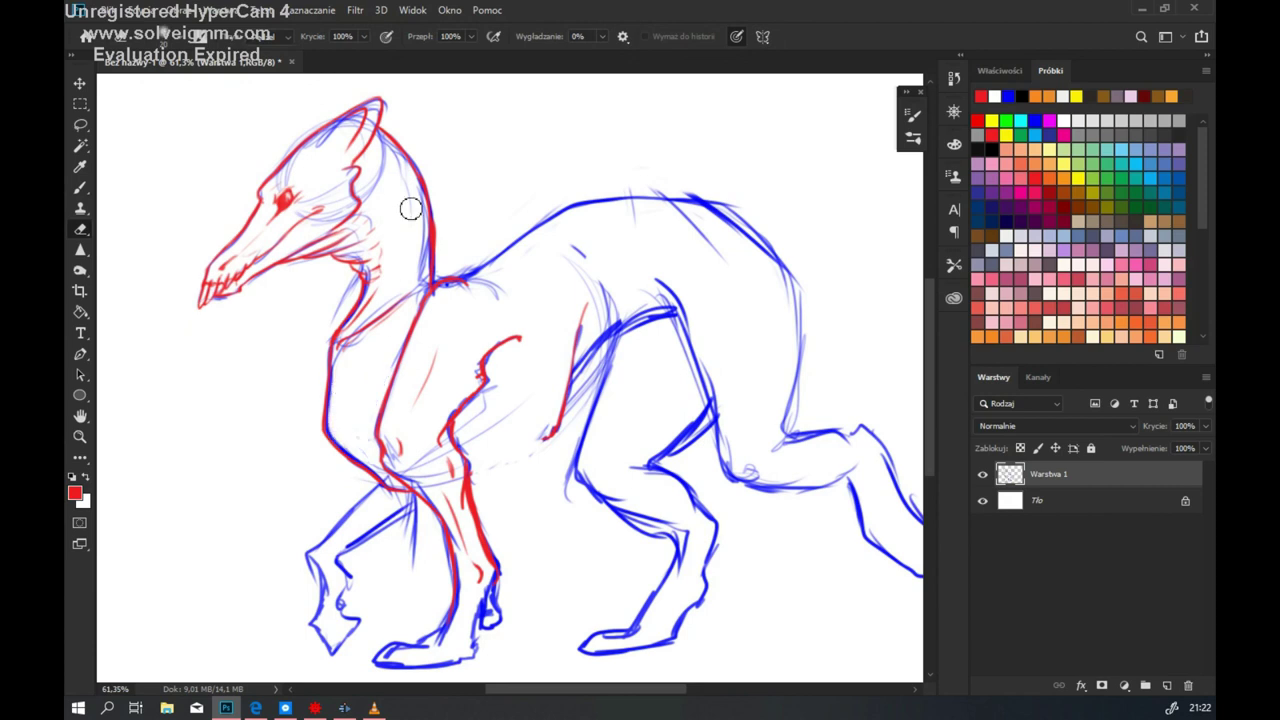
Step: Trace the raised foreleg and both front paws in red, erasing the old blue foot lines
key("b")
left_click_drag(366, 500, 476, 395)
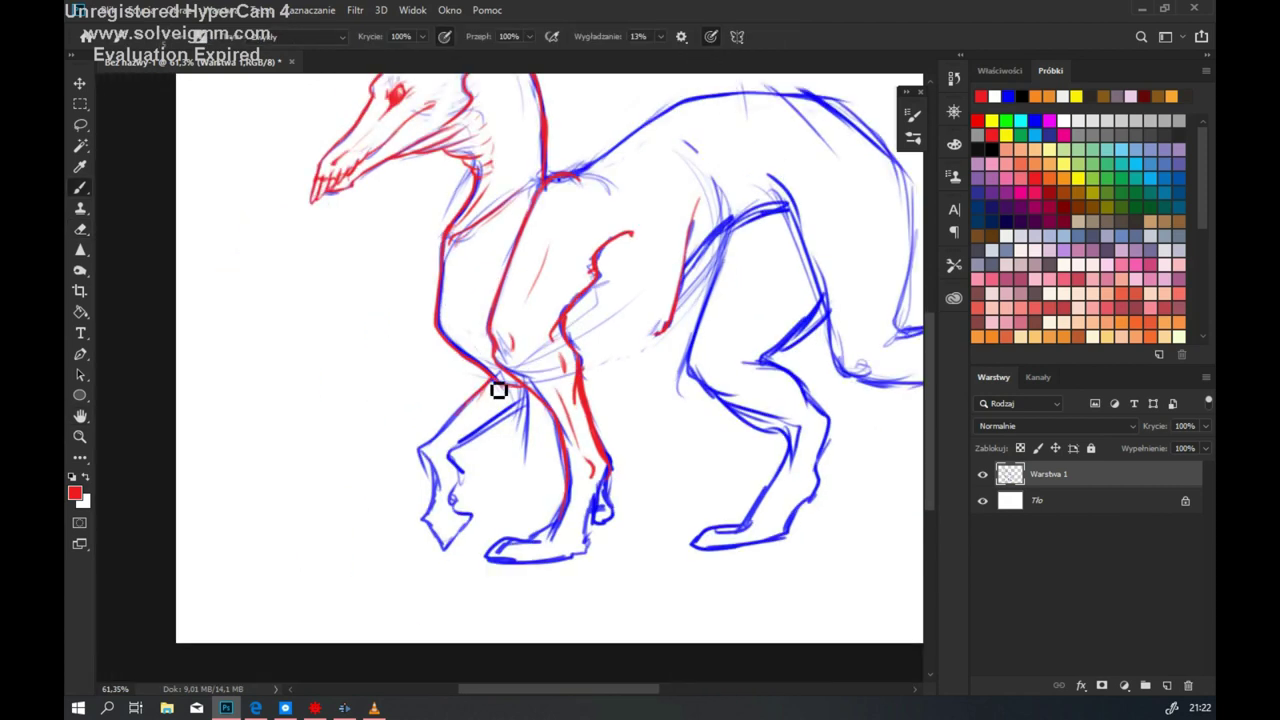
mouse_move(450, 484)
left_mouse_down()
mouse_move(471, 537)
mouse_move(443, 470)
mouse_move(448, 550)
left_mouse_up()
mouse_move(564, 530)
left_mouse_down()
mouse_move(536, 546)
mouse_move(568, 557)
mouse_move(618, 480)
mouse_move(532, 551)
mouse_move(610, 490)
left_mouse_up()
key("e")
left_click_drag(465, 530, 430, 520)
mouse_move(470, 440)
left_mouse_down()
mouse_move(527, 405)
mouse_move(449, 443)
left_mouse_up()
key("b")
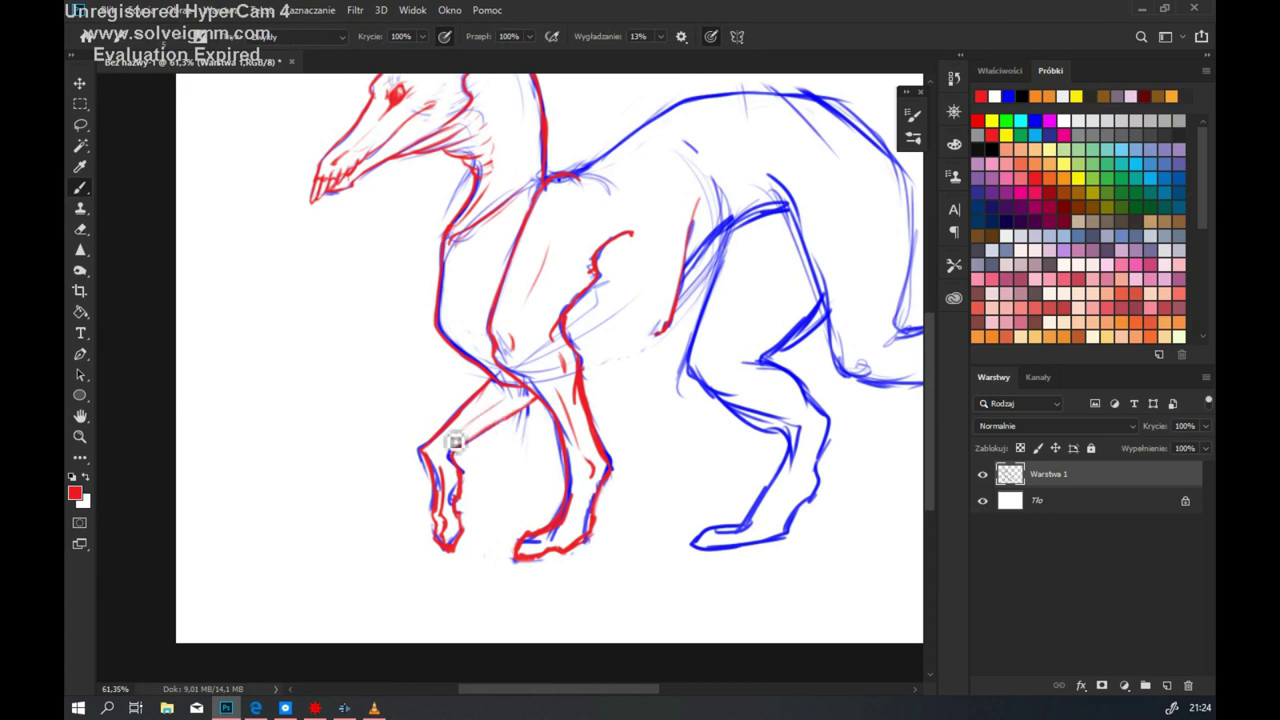
mouse_move(506, 402)
left_mouse_down()
mouse_move(572, 340)
mouse_move(469, 324)
mouse_move(488, 406)
mouse_move(540, 400)
left_mouse_up()
Step: Clean up sketch lines around the belly and flank, and draw the ribs, belly line and thigh contours in red
key("e")
mouse_move(560, 340)
left_mouse_down()
mouse_move(676, 305)
mouse_move(687, 332)
mouse_move(630, 242)
left_mouse_up()
key("b")
key("e")
left_click_drag(692, 300, 700, 400)
key("b")
left_click_drag(668, 268, 745, 440)
left_click_drag(762, 262, 765, 300)
Step: Trace the far hind leg and the arched back line in red
mouse_move(605, 290)
left_mouse_down()
mouse_move(580, 434)
mouse_move(595, 455)
mouse_move(638, 430)
mouse_move(677, 469)
left_mouse_up()
left_click_drag(710, 362, 636, 420)
left_click_drag(468, 238, 628, 163)
mouse_move(680, 490)
left_mouse_down()
mouse_move(603, 594)
mouse_move(671, 596)
mouse_move(704, 482)
mouse_move(672, 525)
mouse_move(575, 440)
left_mouse_up()
Step: Erase stray lines where the near hind leg meets the belly and darken the far hind paw's toes in red
key("e")
left_click_drag(668, 405, 676, 385)
left_click_drag(590, 300, 665, 266)
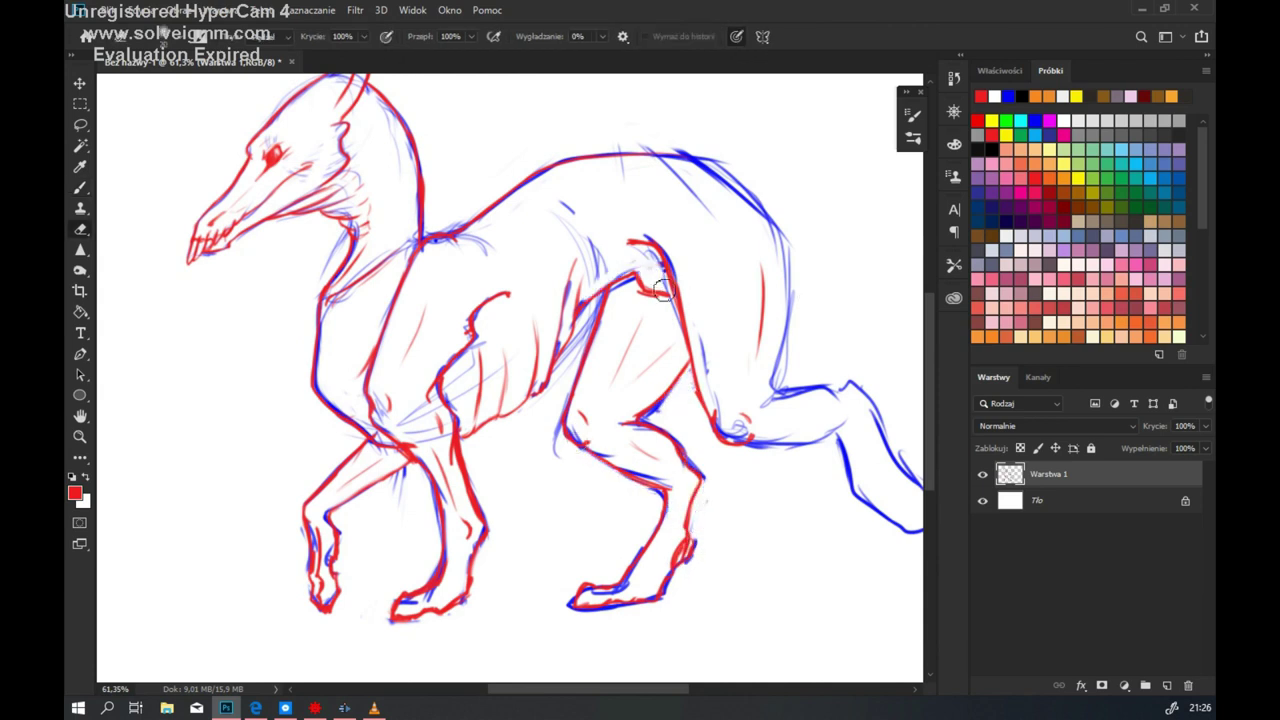
key("b")
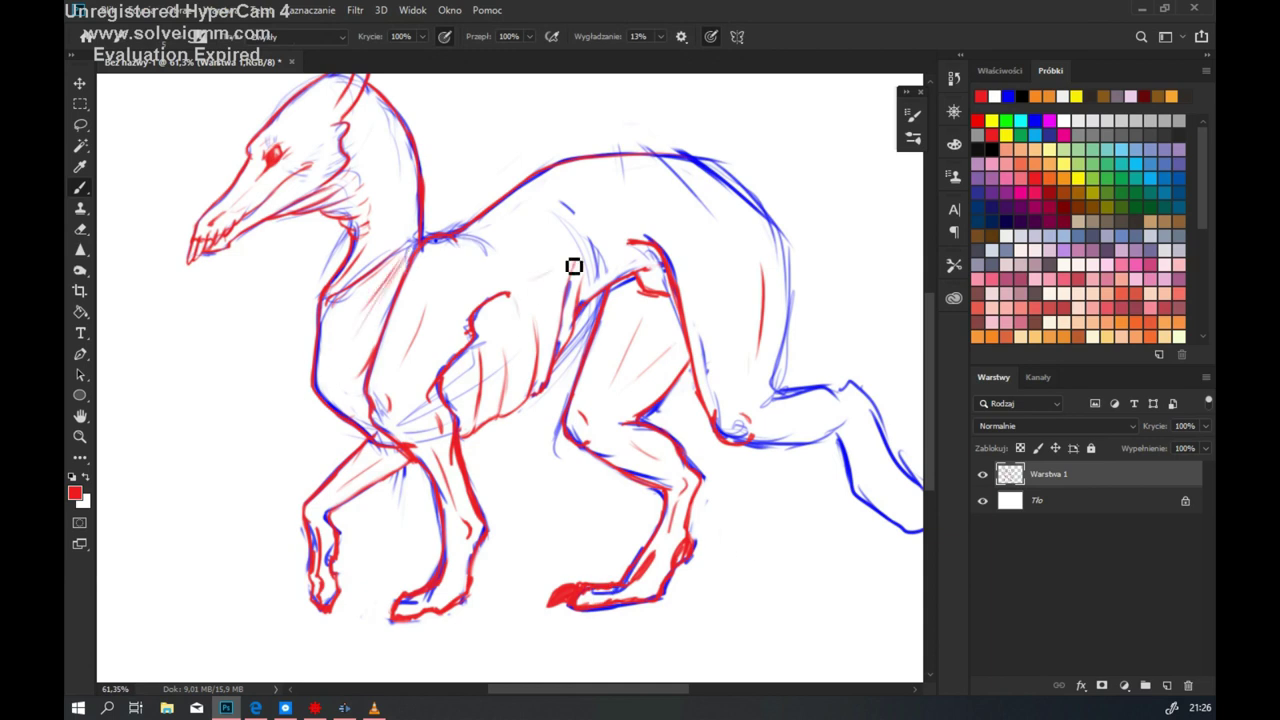
Step: Trace the near hind leg's thigh, hock and outstretched paw in red, erasing the blue lines beneath the foot
scroll(687, 300, "right", 3)
scroll(687, 300, "up", 1)
mouse_move(618, 278)
left_mouse_down()
mouse_move(605, 435)
mouse_move(700, 451)
mouse_move(788, 549)
mouse_move(786, 509)
mouse_move(723, 503)
mouse_move(763, 557)
mouse_move(700, 551)
left_mouse_up()
key("e")
key("b")
key("e")
key("b")
left_click_drag(692, 506, 754, 552)
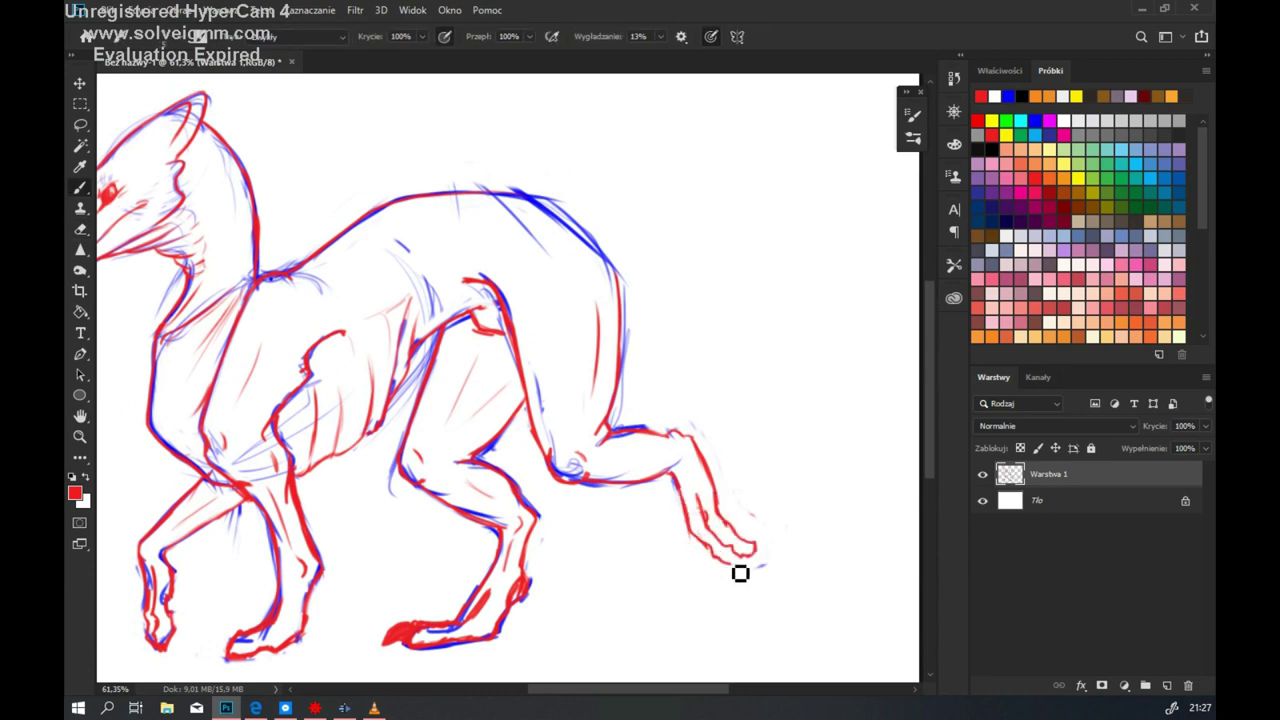
Step: Complete the red rump outline and darken the toes of the outstretched hind paw
key("r")
mouse_move(851, 421)
left_mouse_down()
mouse_move(503, 194)
mouse_move(577, 447)
mouse_move(254, 434)
mouse_move(569, 449)
mouse_move(743, 514)
mouse_move(663, 399)
left_mouse_up()
key("r")
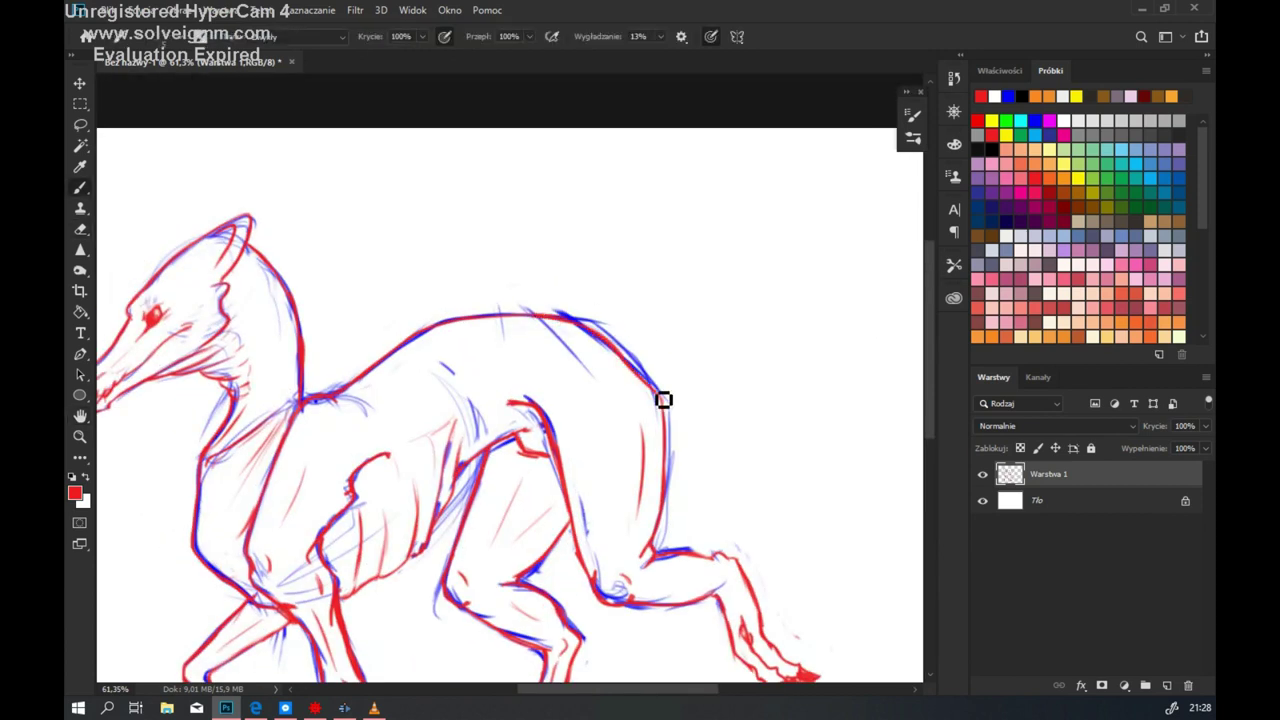
Step: Add a new layer and sketch mushrooms on the back and a long tail ending in a large mushroom cap
key("ctrl+0")
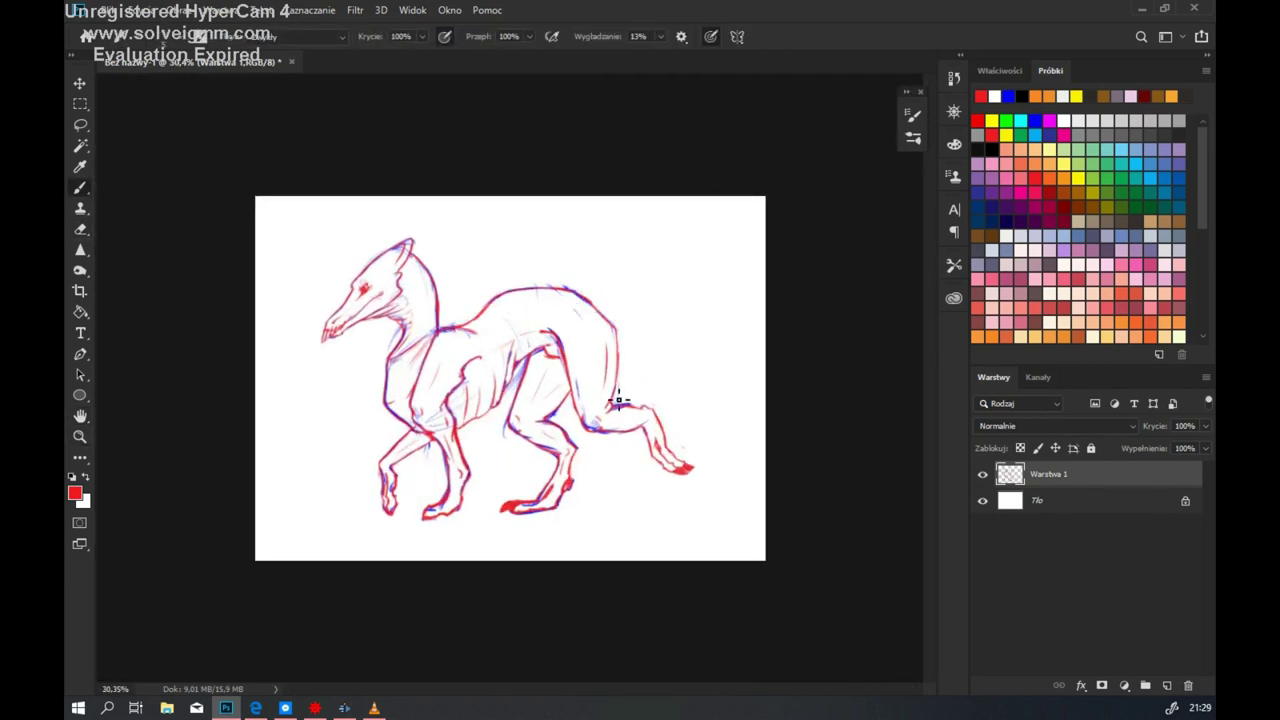
left_click(1163, 685)
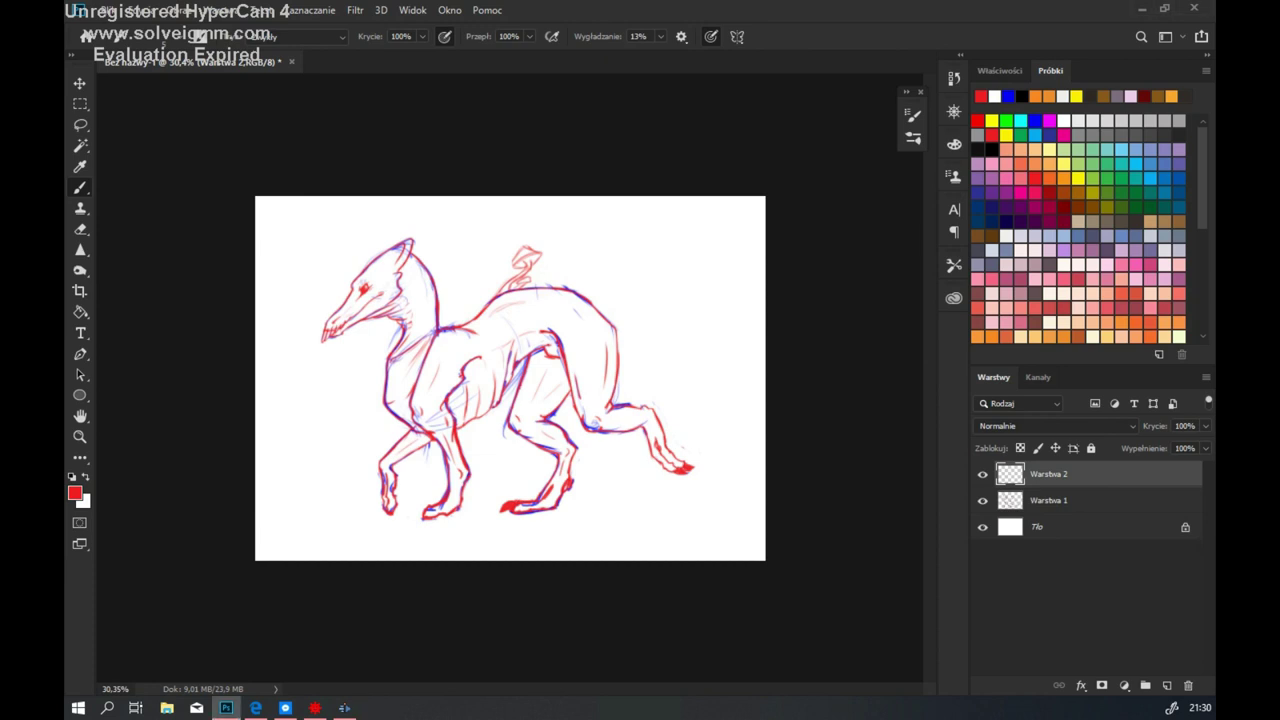
left_click(790, 286)
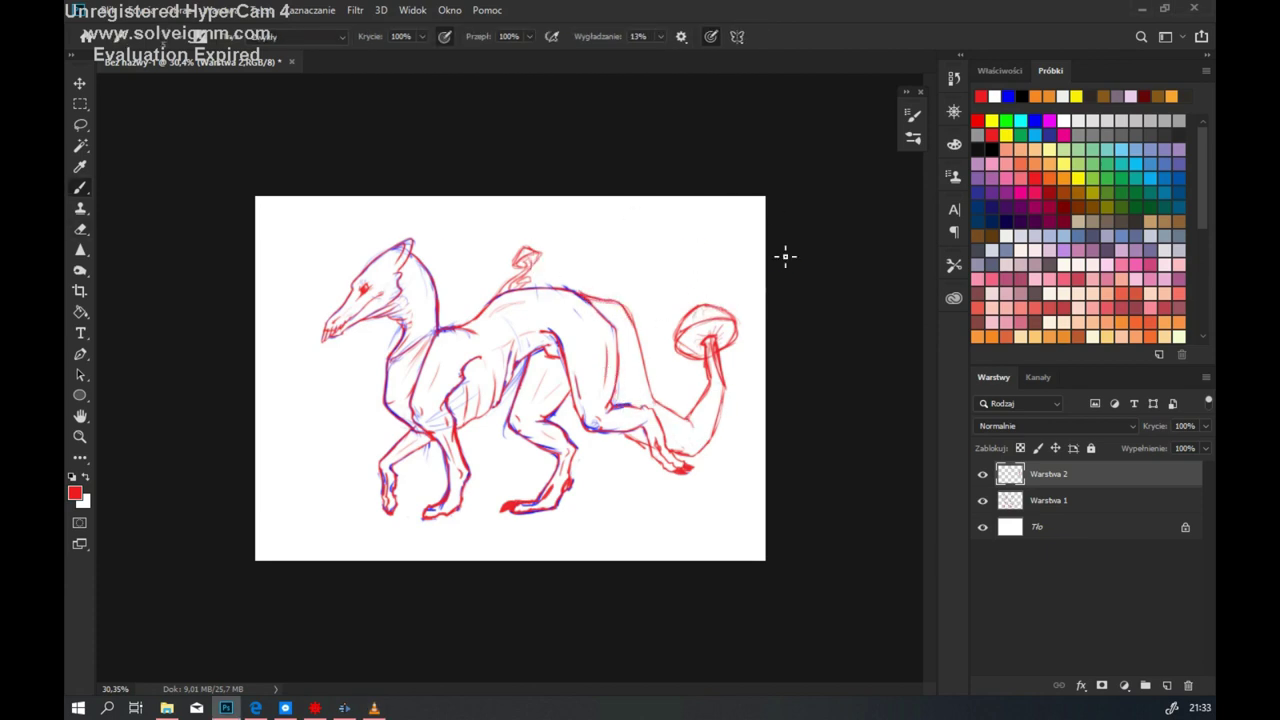
Step: Draw small mushrooms around the base of the tall mushroom on the back
scroll(565, 287, "up", 5)
left_click_drag(382, 348, 415, 361)
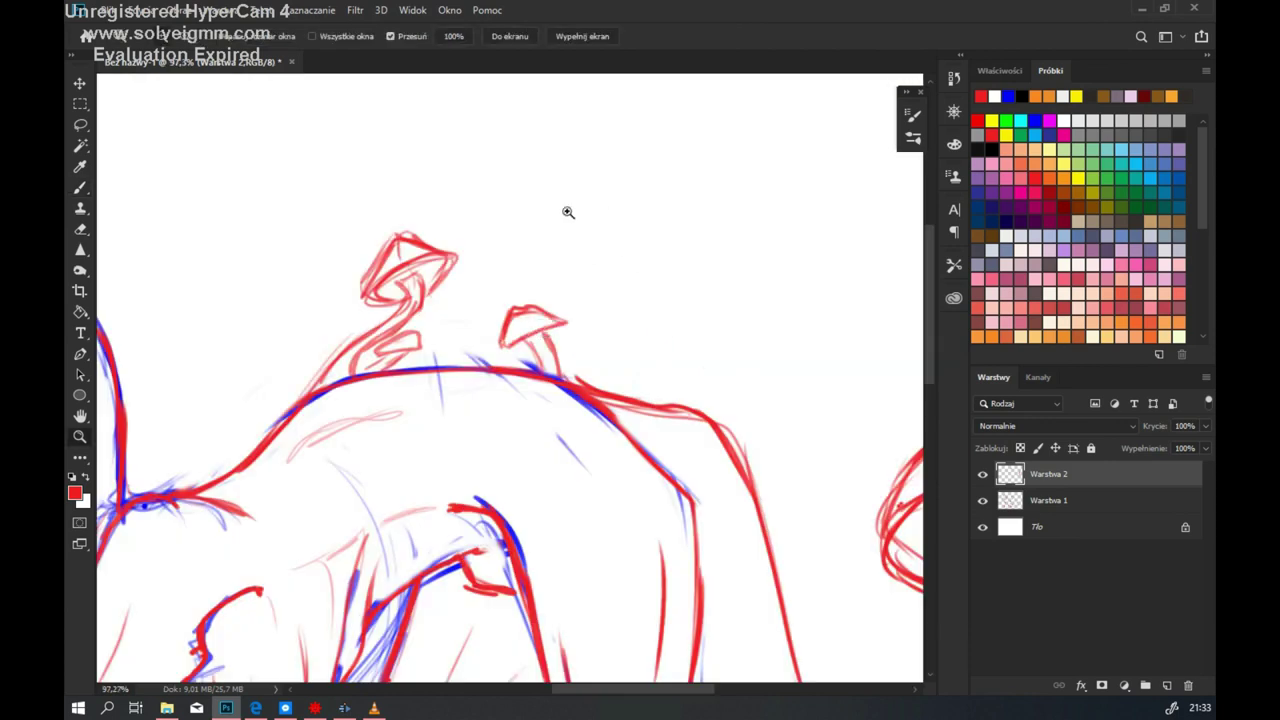
mouse_move(318, 401)
left_mouse_down()
mouse_move(294, 371)
mouse_move(343, 351)
left_mouse_up()
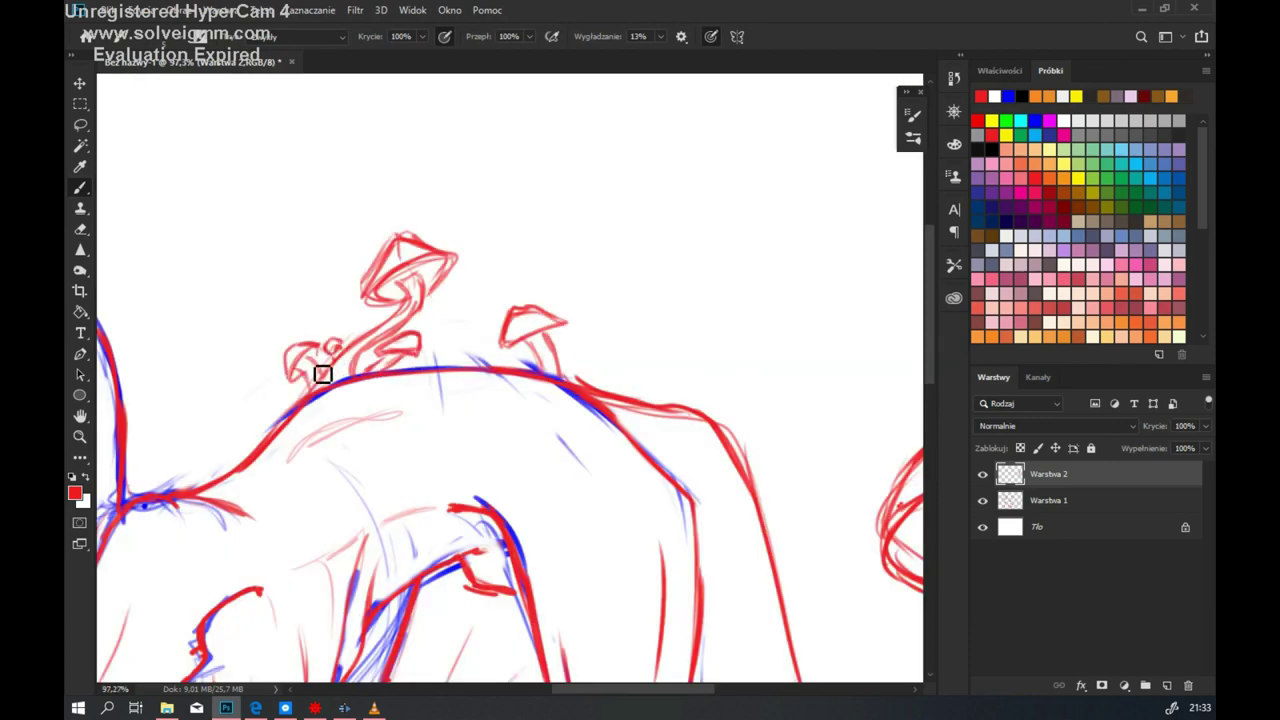
Step: Draw a cluster of mushroom caps and stems growing from the near thigh
scroll(343, 351, "down", 5)
scroll(628, 498, "up", 6)
left_click_drag(628, 498, 666, 480)
mouse_move(645, 533)
left_mouse_down()
mouse_move(689, 486)
mouse_move(689, 446)
mouse_move(730, 462)
left_mouse_up()
key("e")
key("alt+bracketleft")
key("b")
double_click(1100, 474)
key("Escape")
Step: Add a lower mushroom to the thigh cluster and surround the cluster with a ragged wound edge
left_click_drag(654, 517, 666, 550)
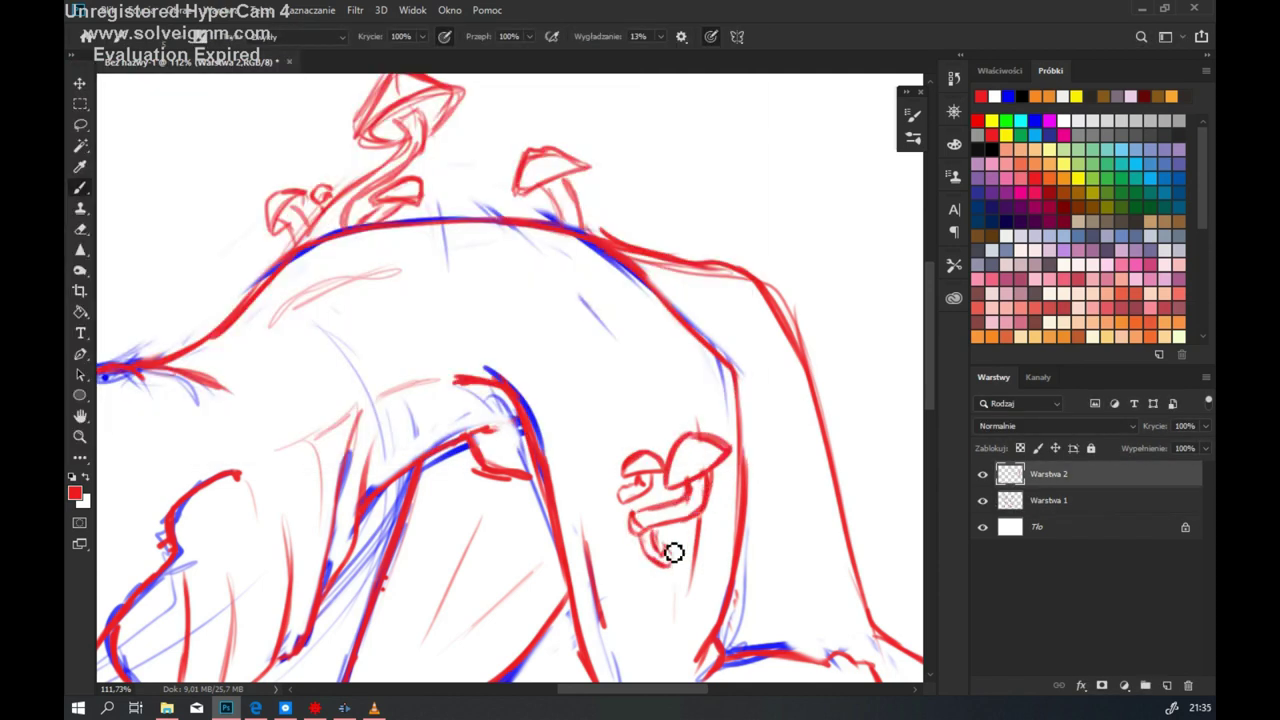
scroll(686, 545, "up", 1)
mouse_move(586, 371)
left_mouse_down()
mouse_move(549, 409)
mouse_move(614, 549)
mouse_move(636, 409)
left_mouse_up()
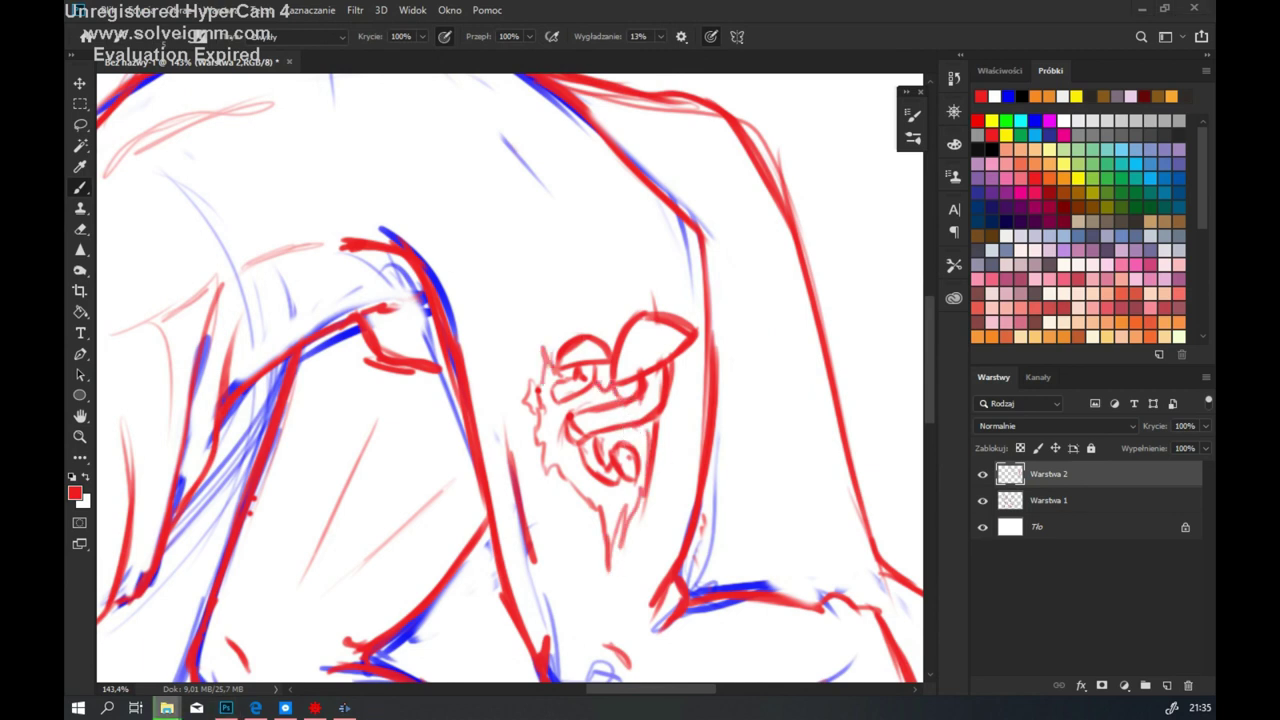
Step: Draw ragged torn-skin edges on the back below the mushrooms and around the tail mushroom's stem
scroll(636, 296, "down", 3)
scroll(251, 417, "up", 5)
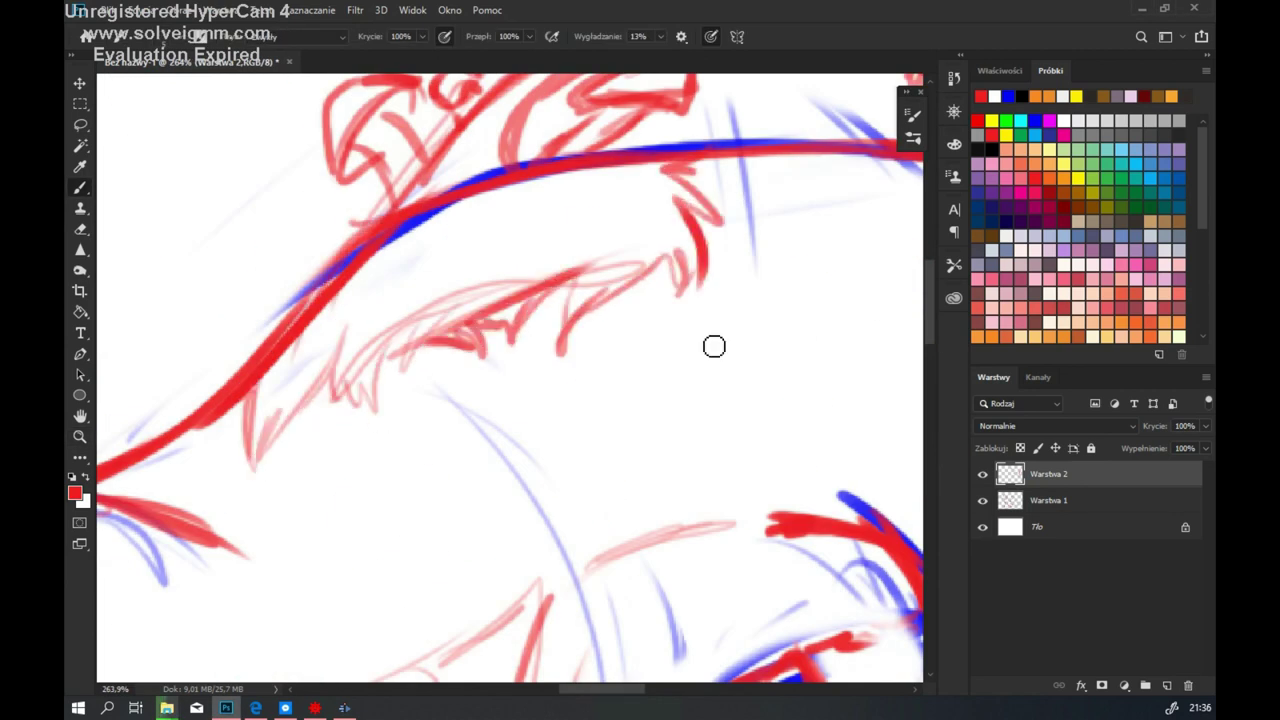
scroll(649, 148, "down", 3)
scroll(786, 306, "down", 2)
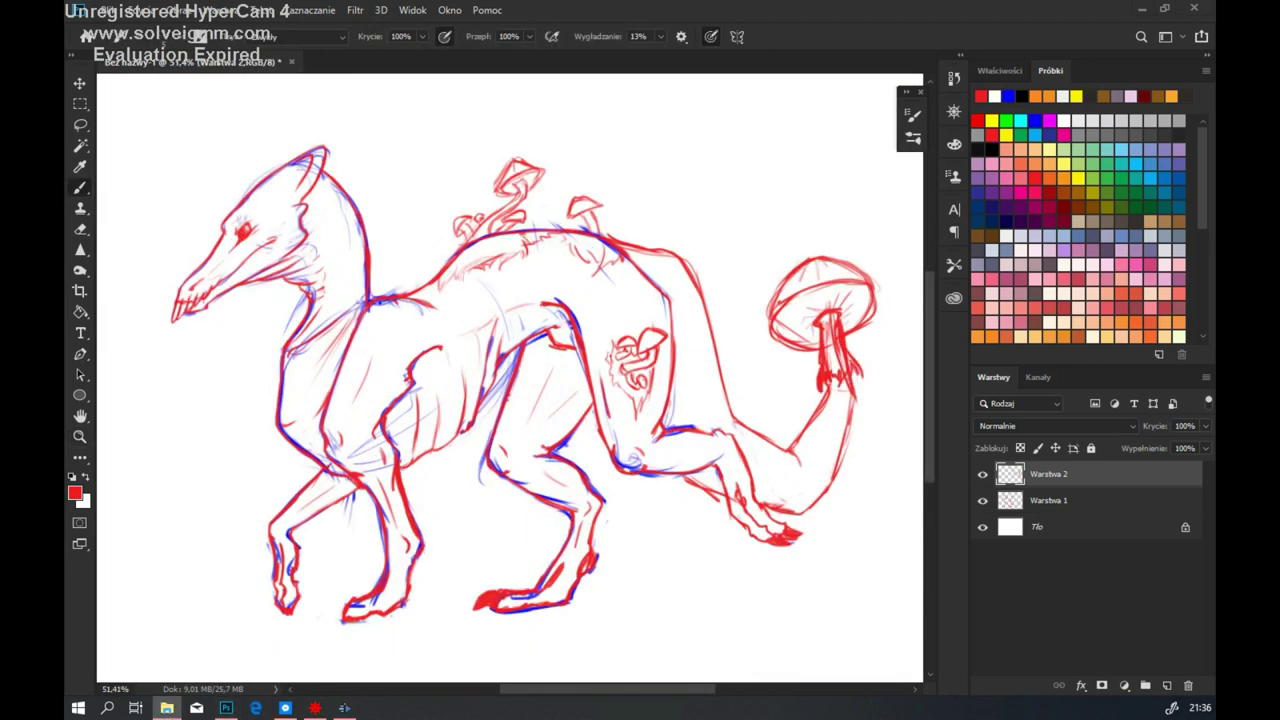
Step: Draw one large mushroom and several smaller ones growing from the forehead above the eye
scroll(414, 395, "up", 4)
mouse_move(414, 395)
left_mouse_down()
mouse_move(420, 306)
mouse_move(414, 346)
mouse_move(403, 339)
left_mouse_up()
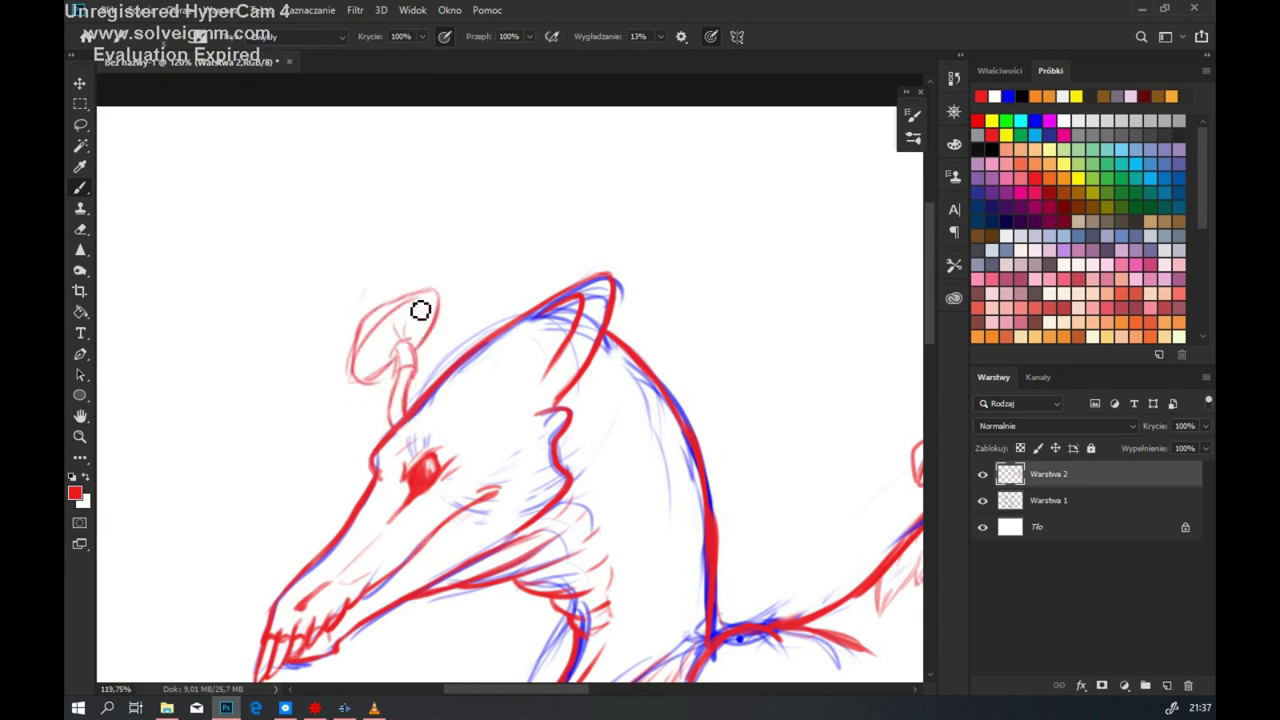
left_click_drag(345, 443, 333, 450)
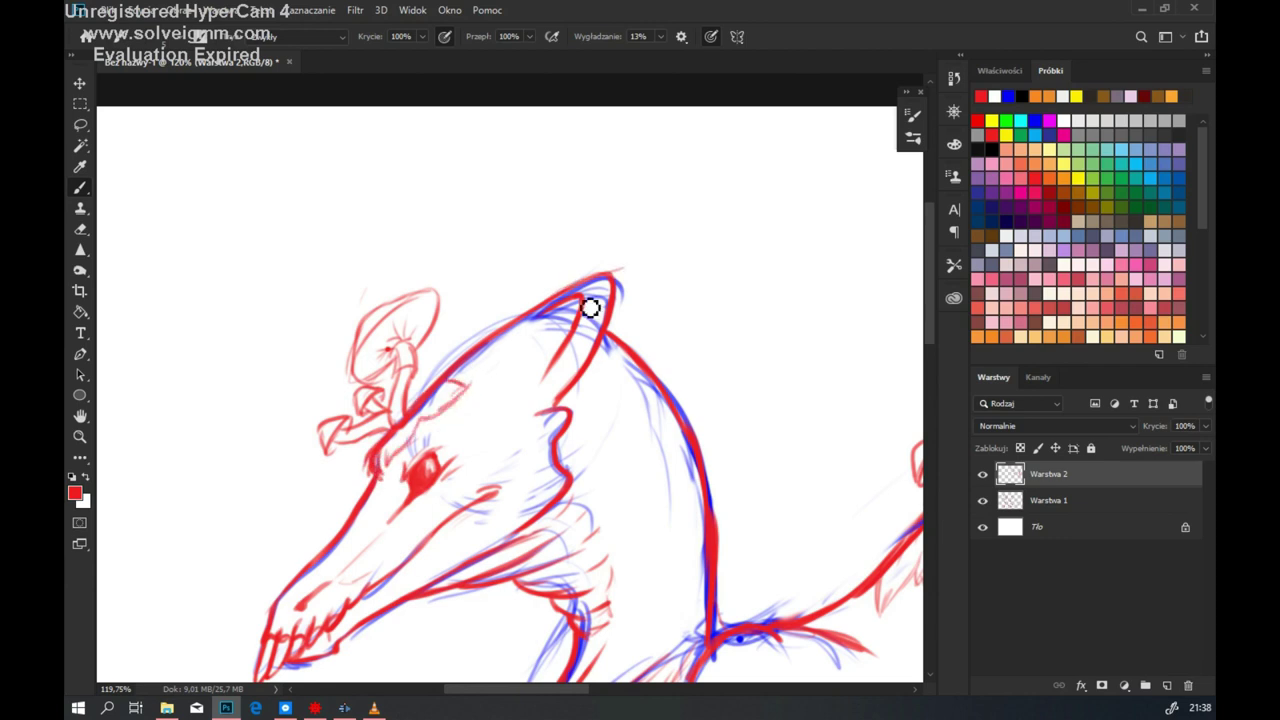
Step: Draw long branching antlers sweeping back from behind the ear, and clean up the neck lines they overlap
scroll(650, 400, "down", 3)
mouse_move(636, 392)
left_mouse_down()
mouse_move(716, 379)
mouse_move(757, 326)
mouse_move(860, 254)
mouse_move(634, 384)
mouse_move(763, 403)
left_mouse_up()
left_click_drag(670, 414, 772, 385)
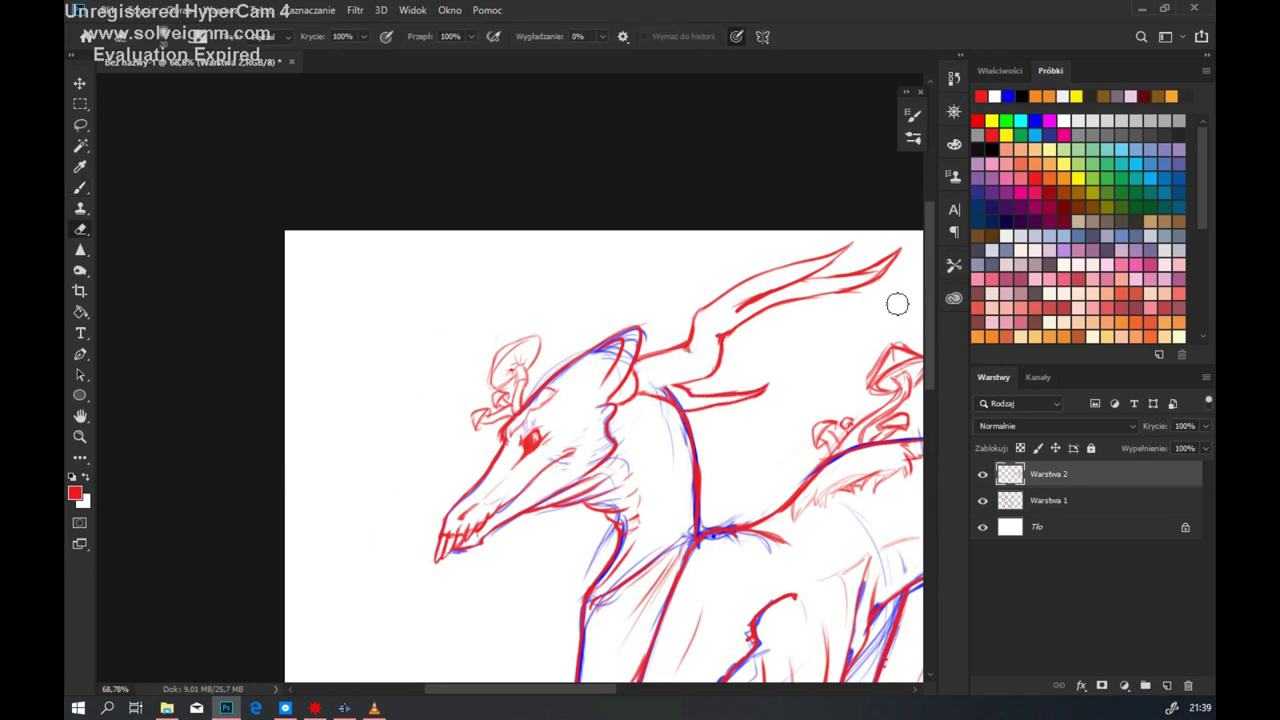
left_click(660, 397, "ctrl")
left_click_drag(662, 360, 798, 261)
Step: Group the layers Warstwa 1 and Warstwa 2
key("ctrl+0")
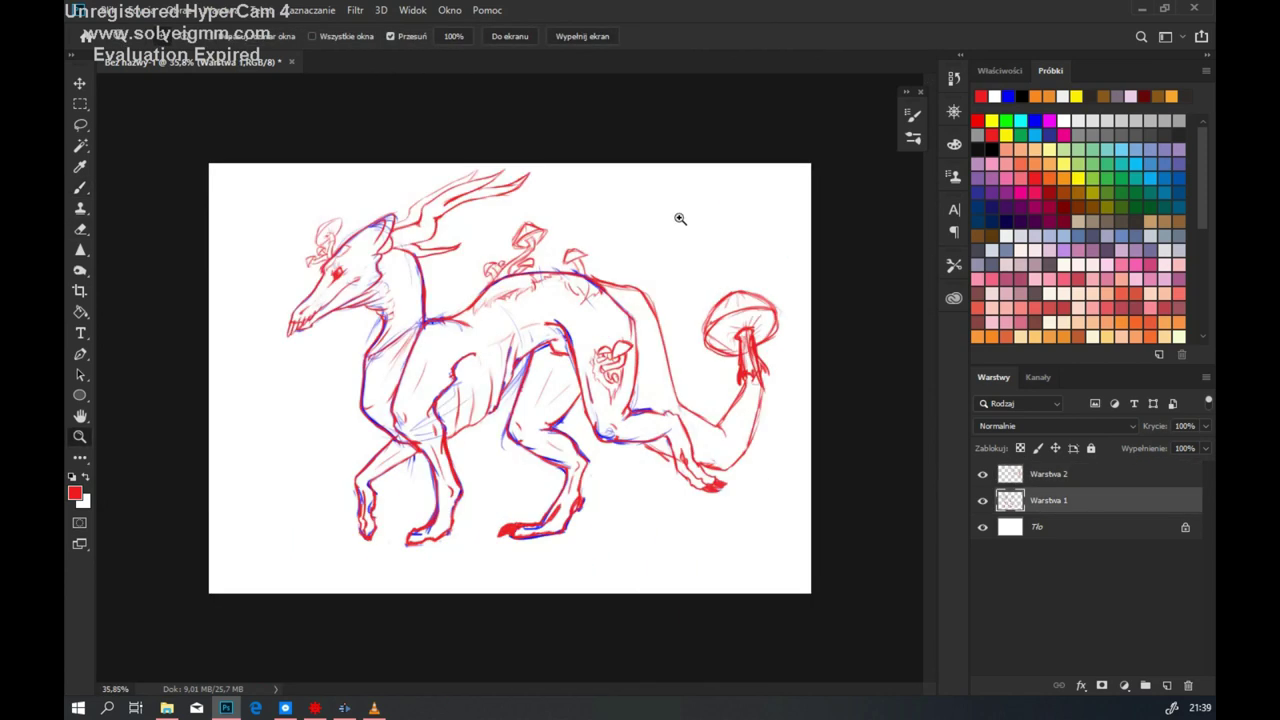
left_click(1120, 476, "shift")
key("ctrl+g")
key("c")
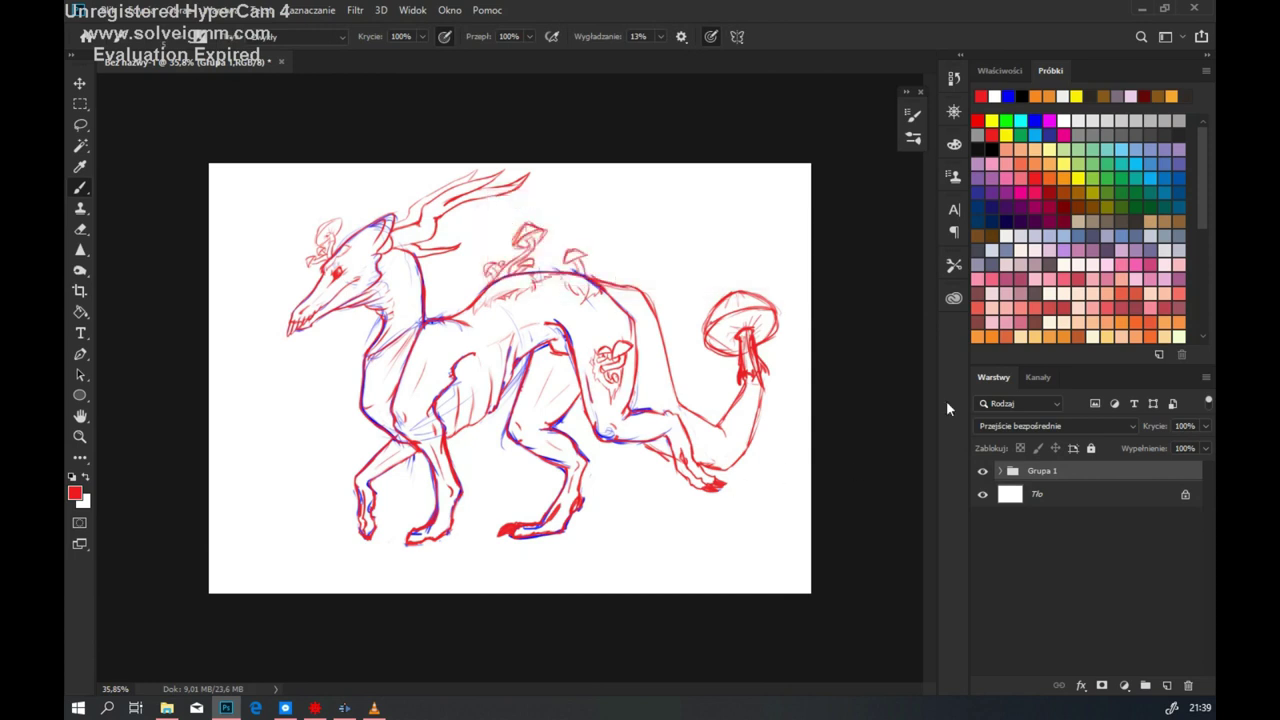
Step: Collapse the sketch group Grupa 1 and set its opacity to 24%
left_click(663, 334)
key("Escape")
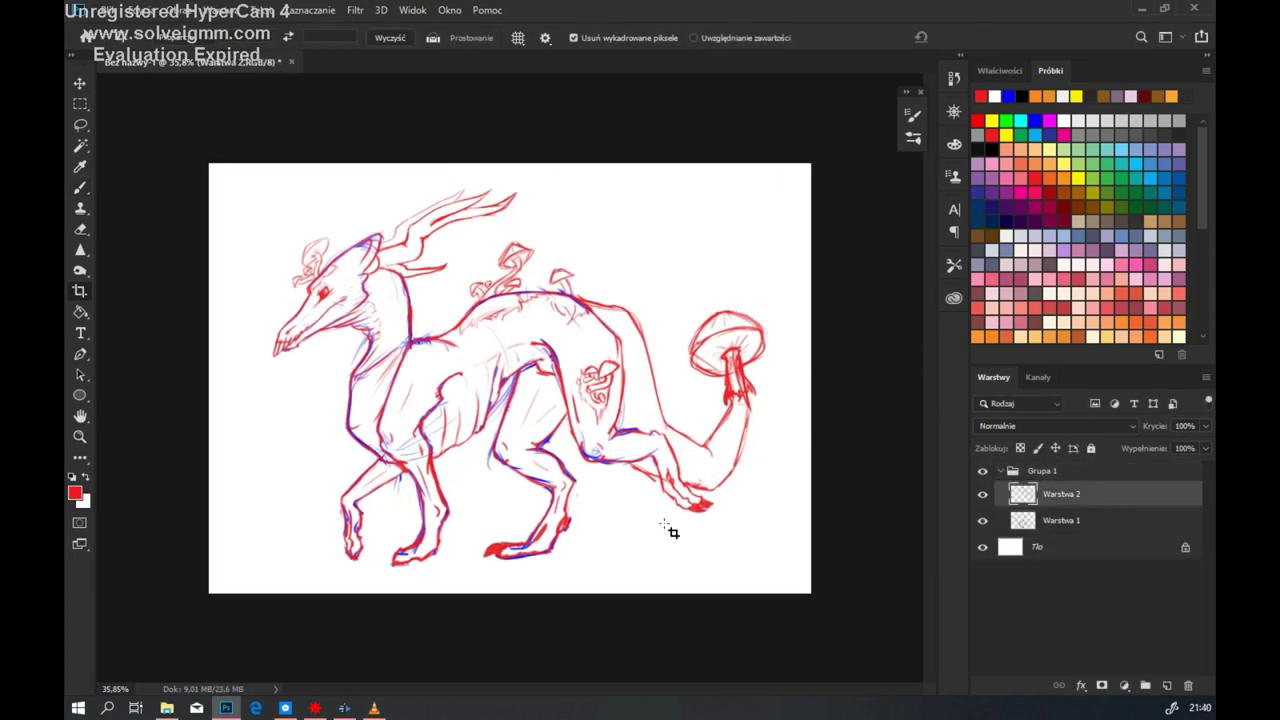
key("b")
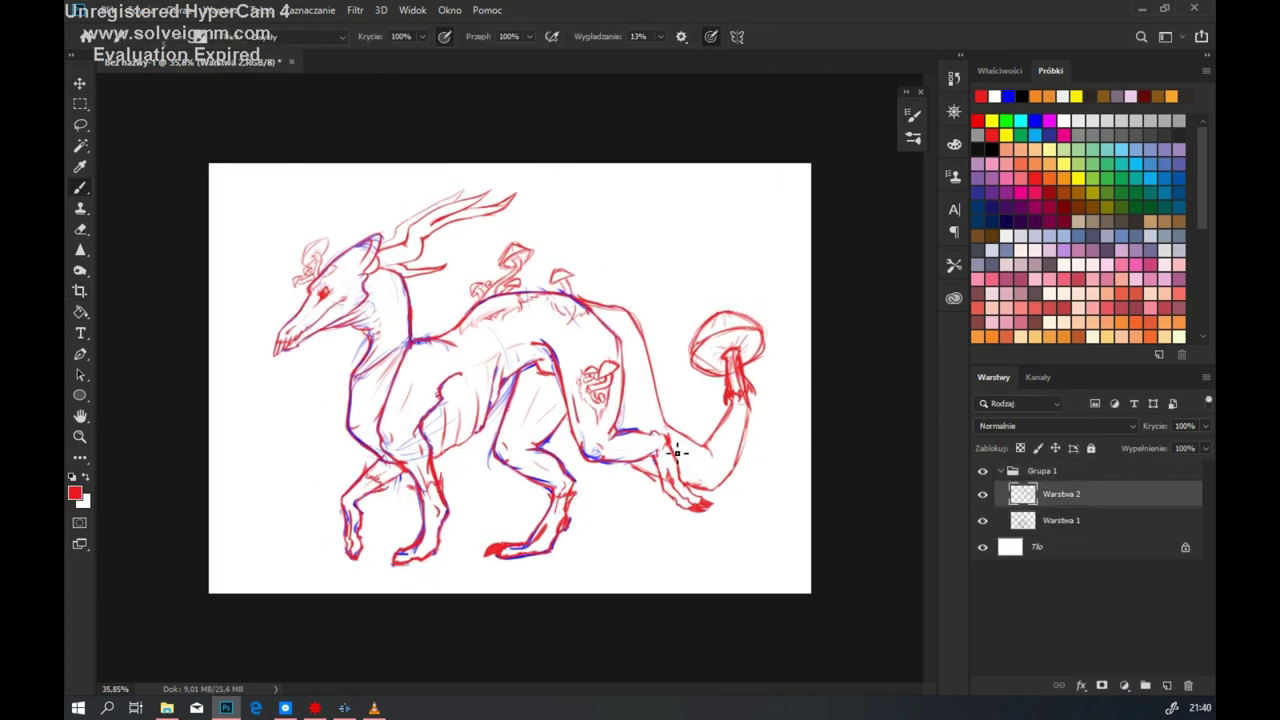
scroll(420, 381, "up", 5)
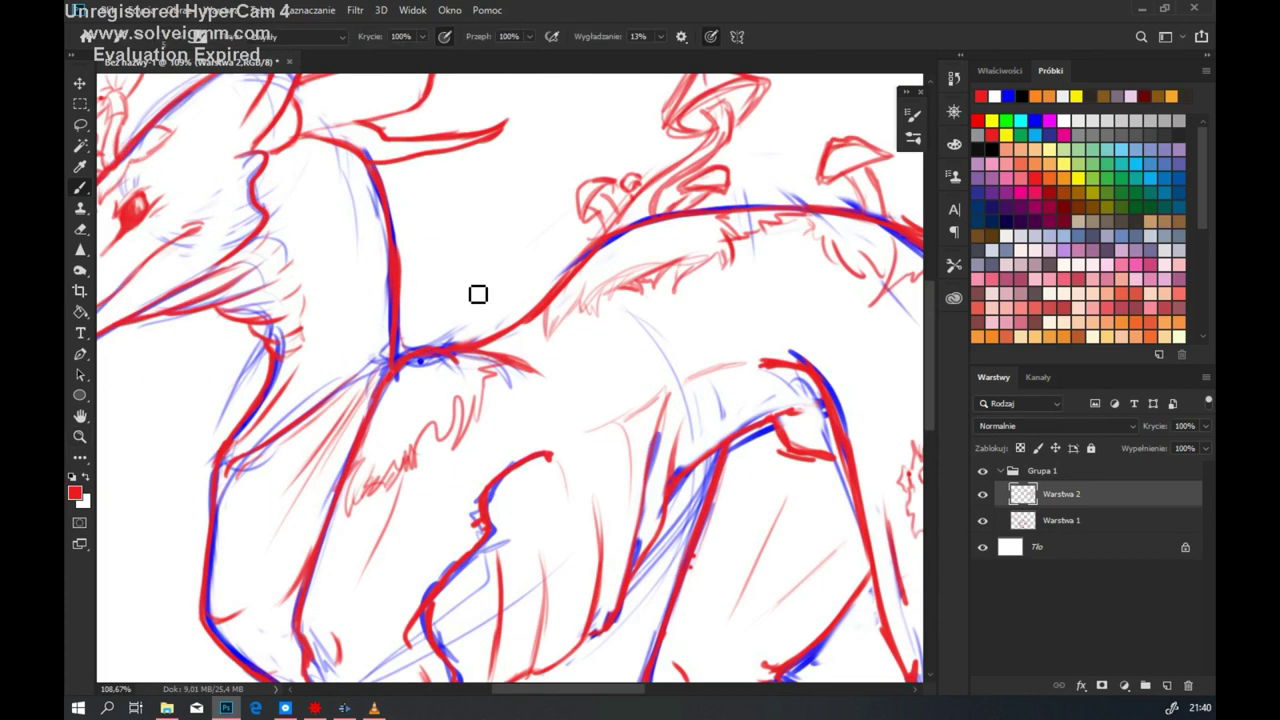
scroll(400, 240, "down", 5)
left_click(1001, 470)
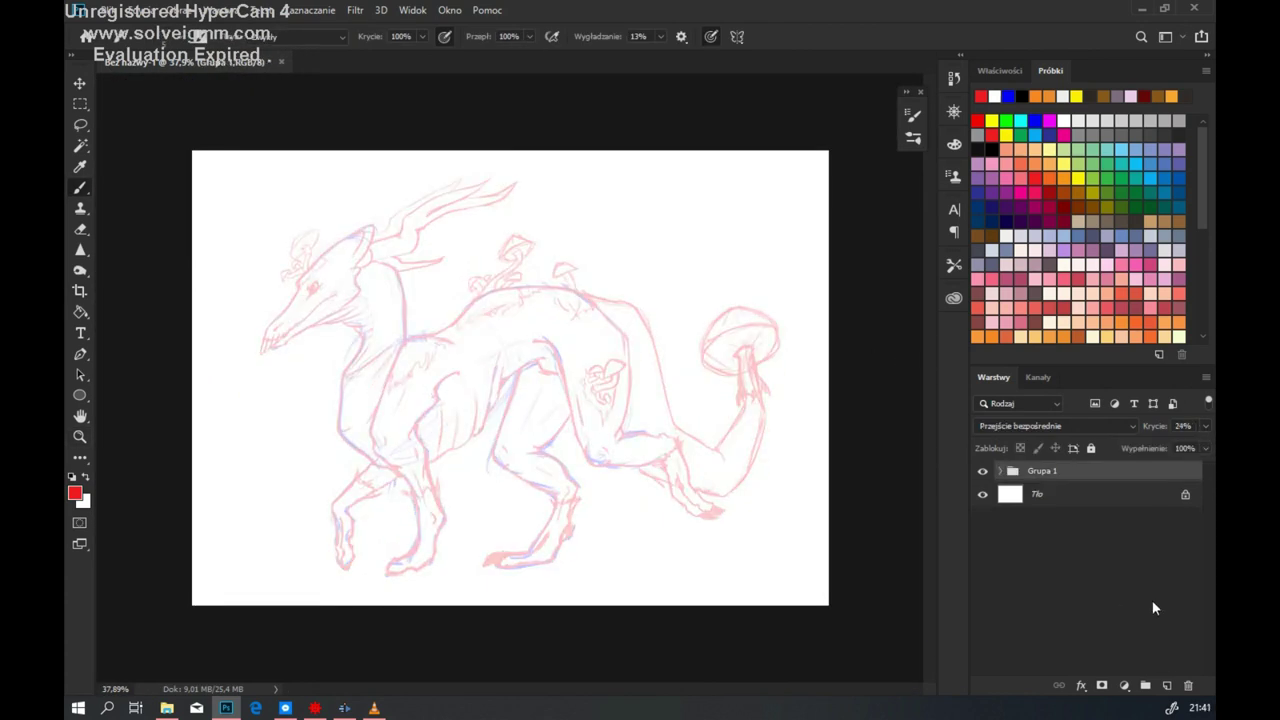
Step: Add a new layer above the sketch group and ink the creature's eye in black
key("ctrl+shift+alt+n")
key("d")
scroll(366, 314, "up", 5)
mouse_move(360, 280)
left_mouse_down()
mouse_move(459, 372)
mouse_move(503, 369)
mouse_move(463, 411)
mouse_move(493, 357)
left_mouse_up()
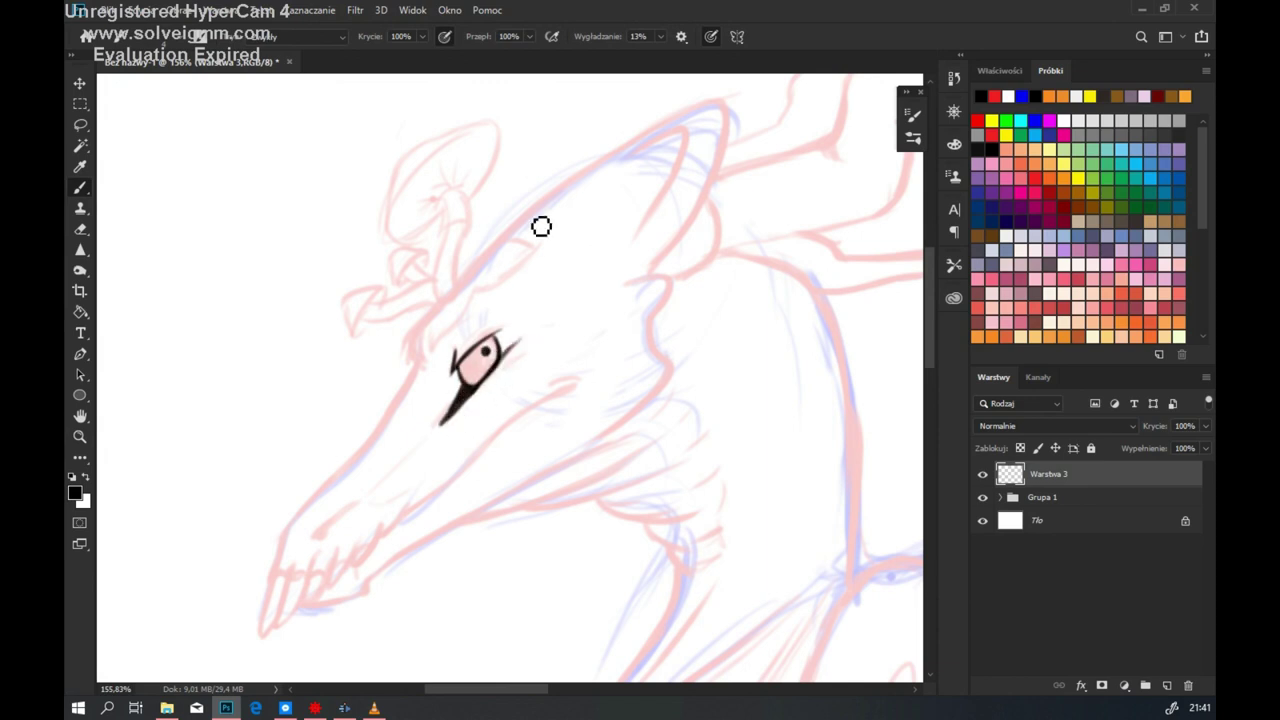
Step: Ink the ragged fur edges on the forehead and the upper contour of the snout
left_click_drag(428, 314, 405, 358)
mouse_move(460, 273)
left_mouse_down()
mouse_move(526, 249)
mouse_move(436, 256)
left_mouse_up()
left_click_drag(418, 357, 270, 578)
Step: Ink the snout tip with its nostril, long fangs, gum line and lower jaw tip, erasing stray lines
scroll(275, 575, "up", 5)
mouse_move(310, 432)
left_mouse_down()
mouse_move(457, 423)
mouse_move(492, 362)
left_mouse_up()
mouse_move(480, 410)
left_mouse_down()
mouse_move(527, 356)
mouse_move(651, 280)
mouse_move(560, 391)
mouse_move(424, 447)
mouse_move(400, 508)
left_mouse_up()
left_click_drag(368, 440, 330, 565)
mouse_move(305, 440)
left_mouse_down()
mouse_move(323, 480)
mouse_move(296, 590)
left_mouse_up()
left_click_drag(400, 510, 520, 495)
key("e")
mouse_move(440, 505)
left_mouse_down()
mouse_move(530, 490)
mouse_move(580, 432)
left_mouse_up()
key("b")
mouse_move(440, 315)
left_mouse_down()
mouse_move(575, 222)
mouse_move(435, 315)
left_mouse_up()
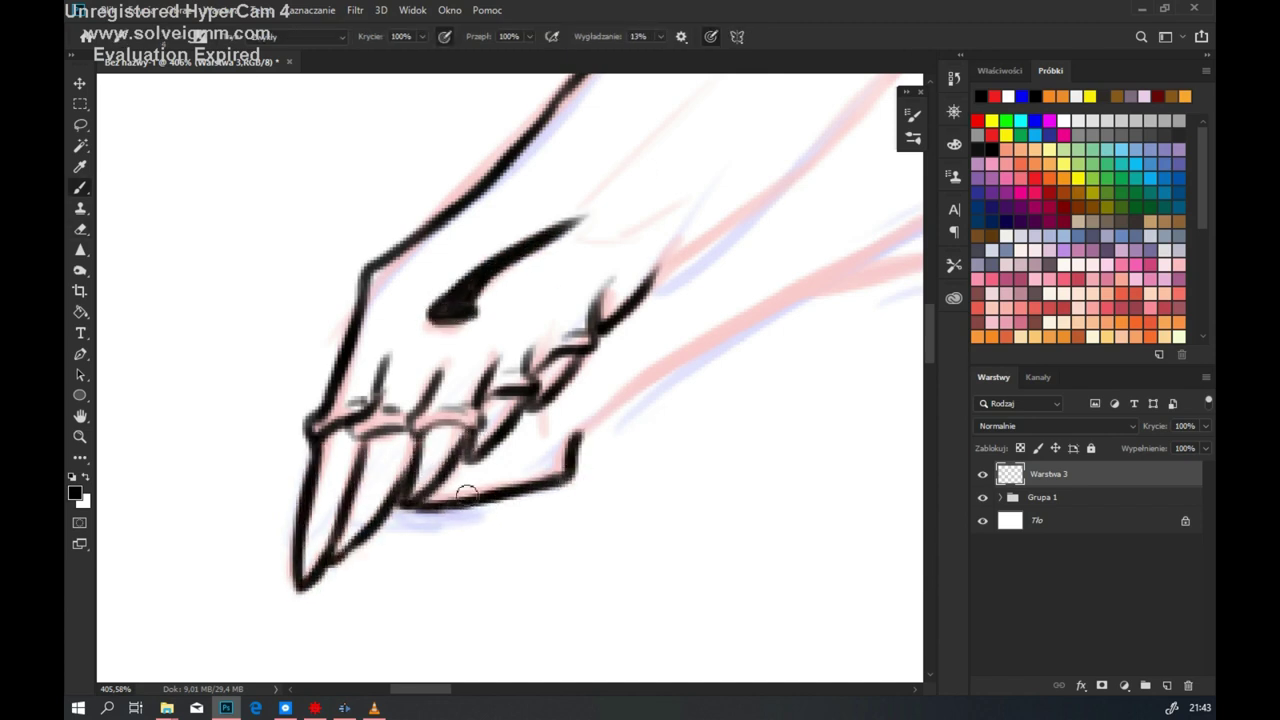
Step: Ink the cheekbone line, the lower jaw and the skin folds under the throat
scroll(555, 420, "down", 5)
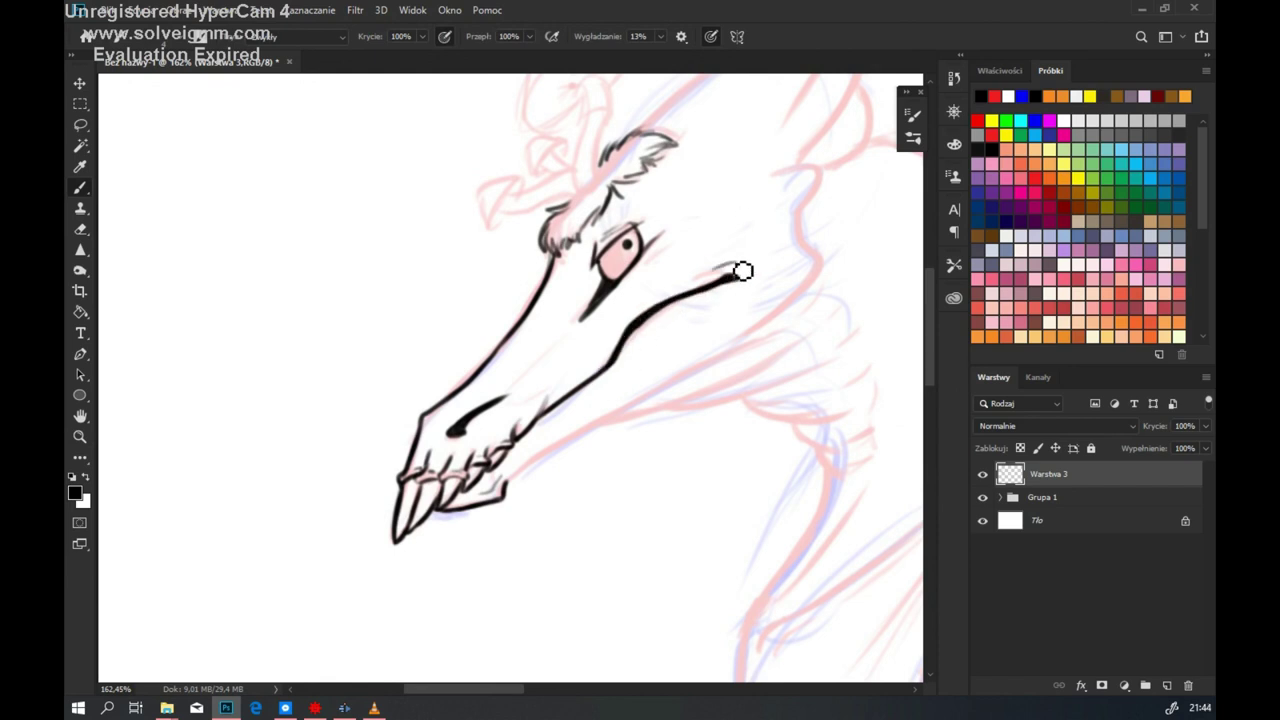
left_click_drag(514, 491, 775, 336)
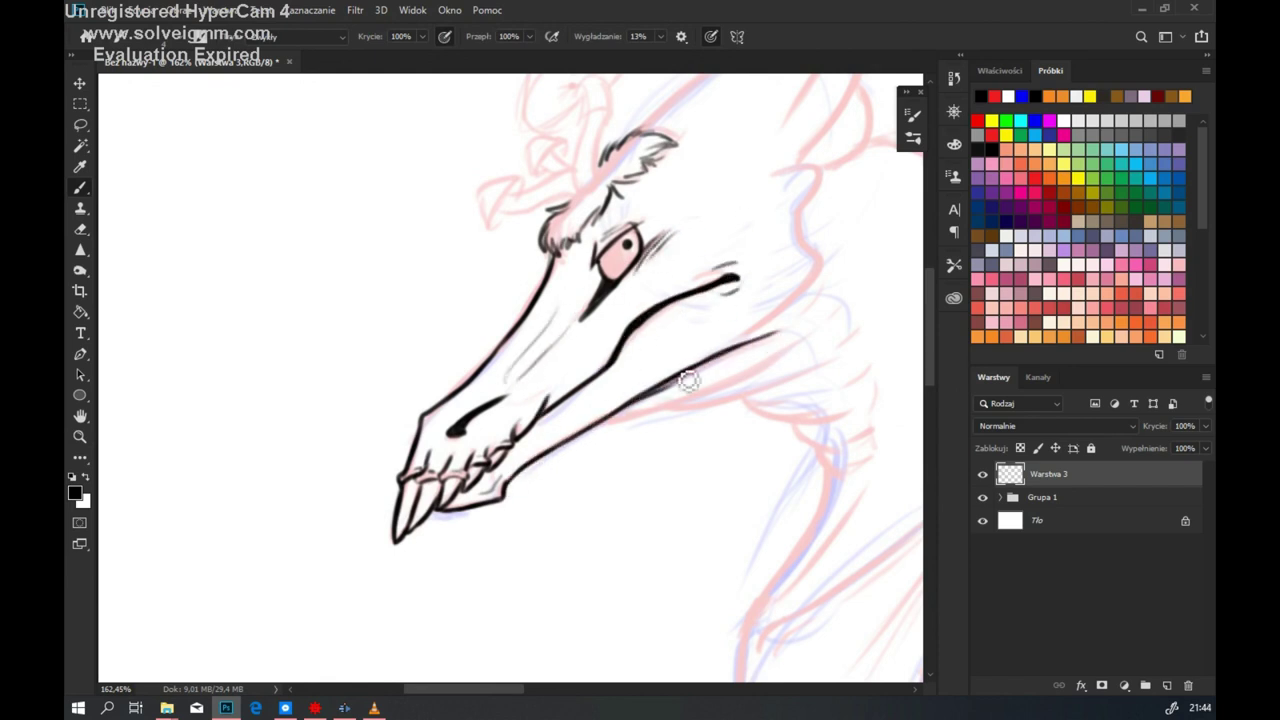
mouse_move(598, 426)
left_mouse_down()
mouse_move(810, 346)
mouse_move(672, 410)
left_mouse_up()
mouse_move(755, 404)
left_mouse_down()
mouse_move(846, 423)
mouse_move(803, 436)
mouse_move(866, 472)
left_mouse_up()
left_click_drag(738, 280, 630, 328)
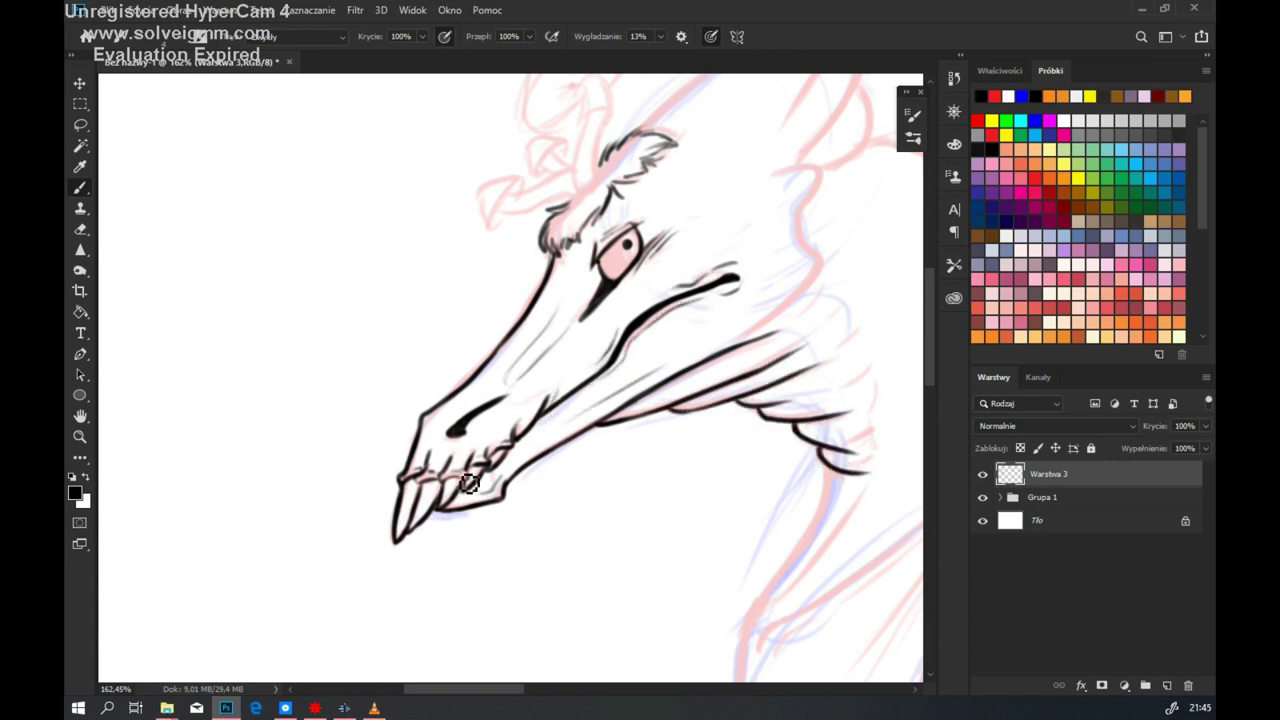
left_click_drag(654, 380, 385, 480)
Step: Ink the rear edge of the cheek and the top of the head up toward the ear
mouse_move(503, 270)
left_mouse_down()
mouse_move(566, 286)
mouse_move(503, 426)
mouse_move(505, 332)
left_mouse_up()
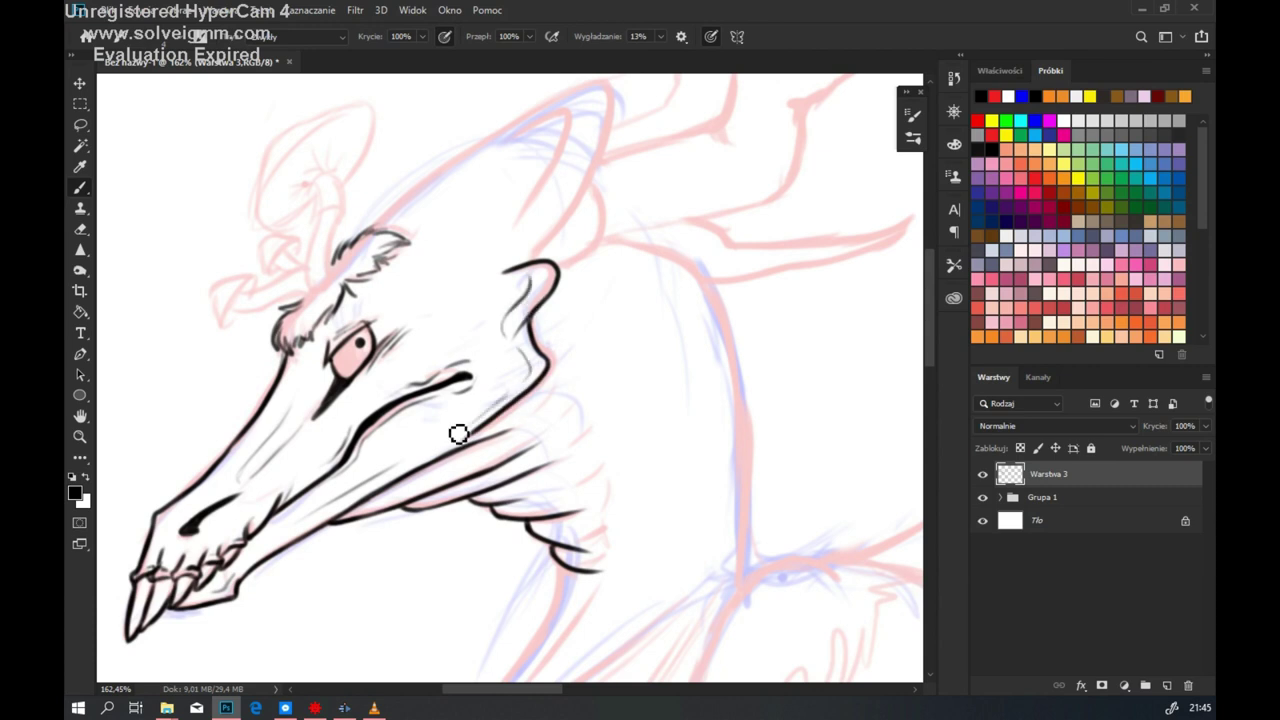
left_click(360, 344)
scroll(519, 164, "up", 3)
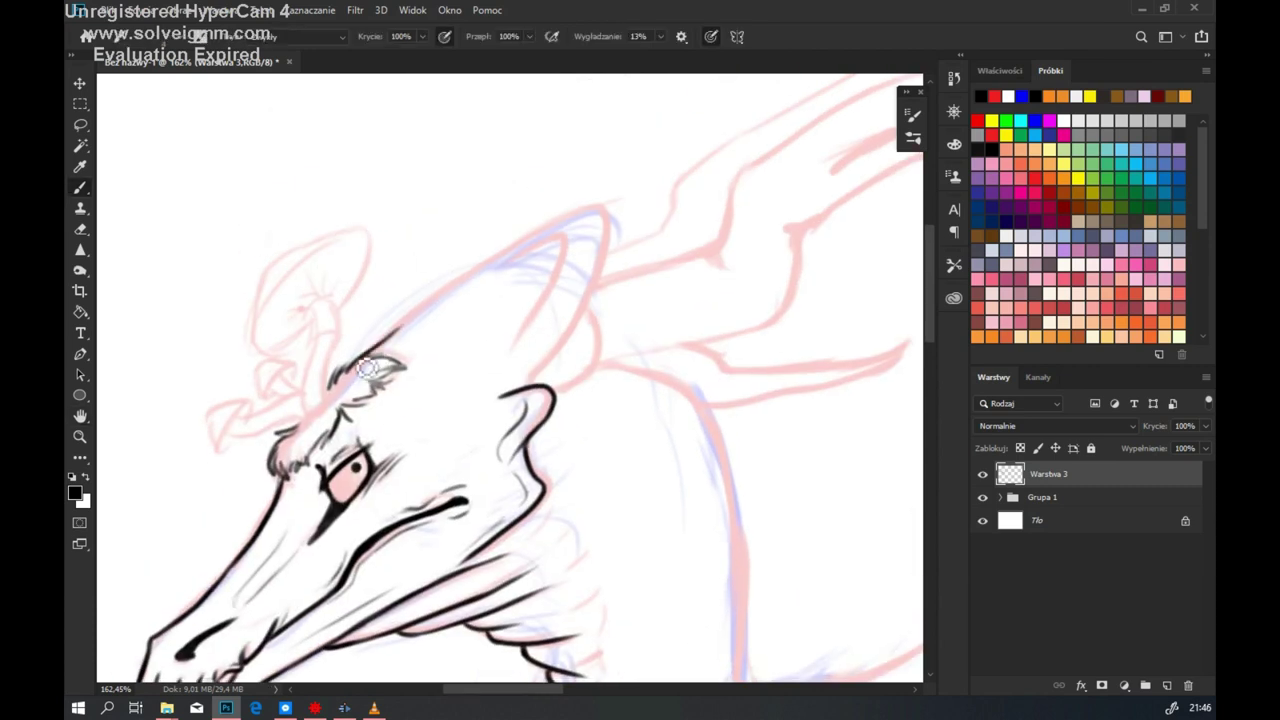
mouse_move(397, 346)
left_mouse_down()
mouse_move(622, 235)
mouse_move(576, 347)
mouse_move(571, 249)
left_mouse_up()
Step: Ink the forehead mushrooms, giving the large one a ragged stem ring and a gilled cap
scroll(384, 264, "up", 3)
left_click_drag(492, 292, 546, 336)
mouse_move(545, 280)
left_mouse_down()
mouse_move(531, 443)
mouse_move(486, 509)
mouse_move(495, 345)
left_mouse_up()
key("space")
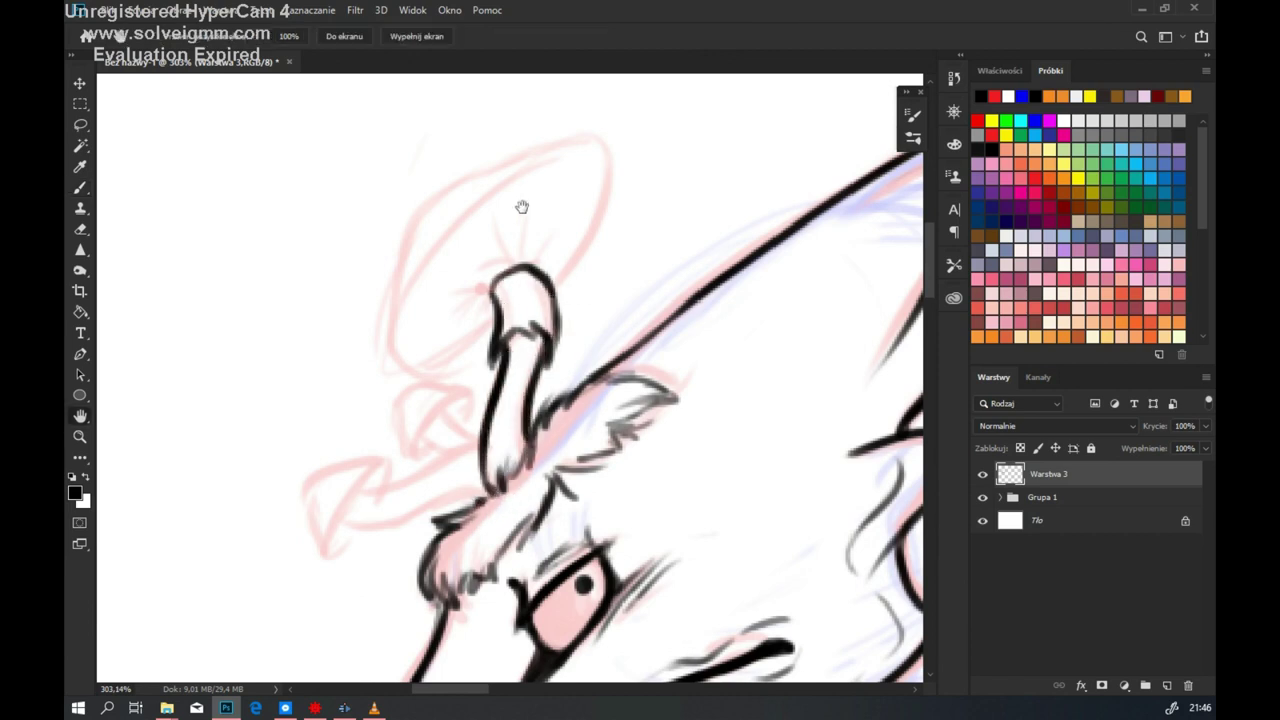
left_click_drag(523, 214, 543, 334)
mouse_move(612, 270)
left_mouse_down()
mouse_move(443, 506)
mouse_move(415, 370)
mouse_move(614, 286)
mouse_move(513, 420)
mouse_move(611, 303)
mouse_move(486, 349)
mouse_move(451, 480)
mouse_move(570, 430)
mouse_move(617, 277)
left_mouse_up()
key("r")
mouse_move(418, 286)
left_mouse_down()
mouse_move(384, 344)
mouse_move(435, 484)
mouse_move(500, 506)
mouse_move(400, 451)
mouse_move(380, 495)
left_mouse_up()
key("r")
mouse_move(420, 360)
left_mouse_down()
mouse_move(400, 329)
mouse_move(420, 300)
left_mouse_up()
mouse_move(560, 415)
left_mouse_down()
mouse_move(540, 505)
mouse_move(502, 472)
mouse_move(610, 395)
mouse_move(560, 374)
mouse_move(660, 271)
mouse_move(670, 352)
left_mouse_up()
key("r")
key("ctrl+0")
Step: Ink the throat wrinkles, the front contour of the neck and chest, and the back of the neck
scroll(509, 279, "up", 4)
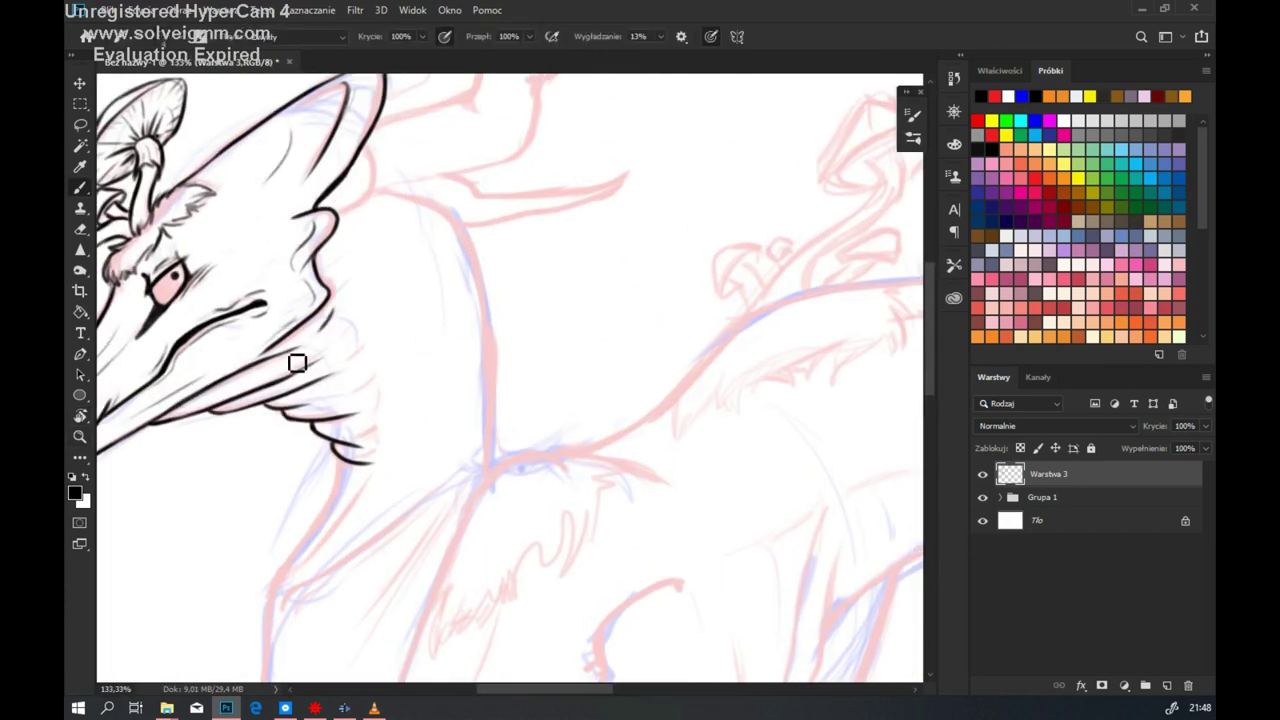
mouse_move(394, 280)
left_mouse_down()
mouse_move(563, 263)
mouse_move(457, 406)
mouse_move(453, 620)
left_mouse_up()
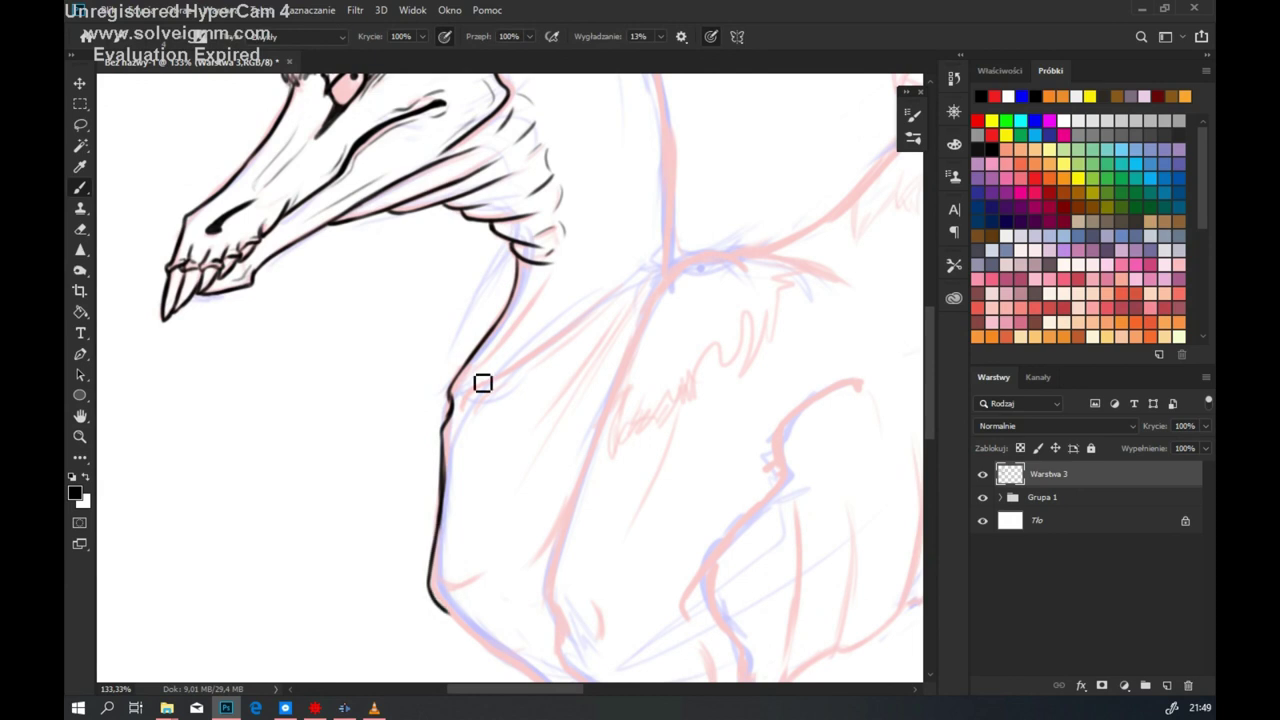
mouse_move(667, 101)
left_mouse_down()
mouse_move(577, 331)
mouse_move(572, 504)
left_mouse_up()
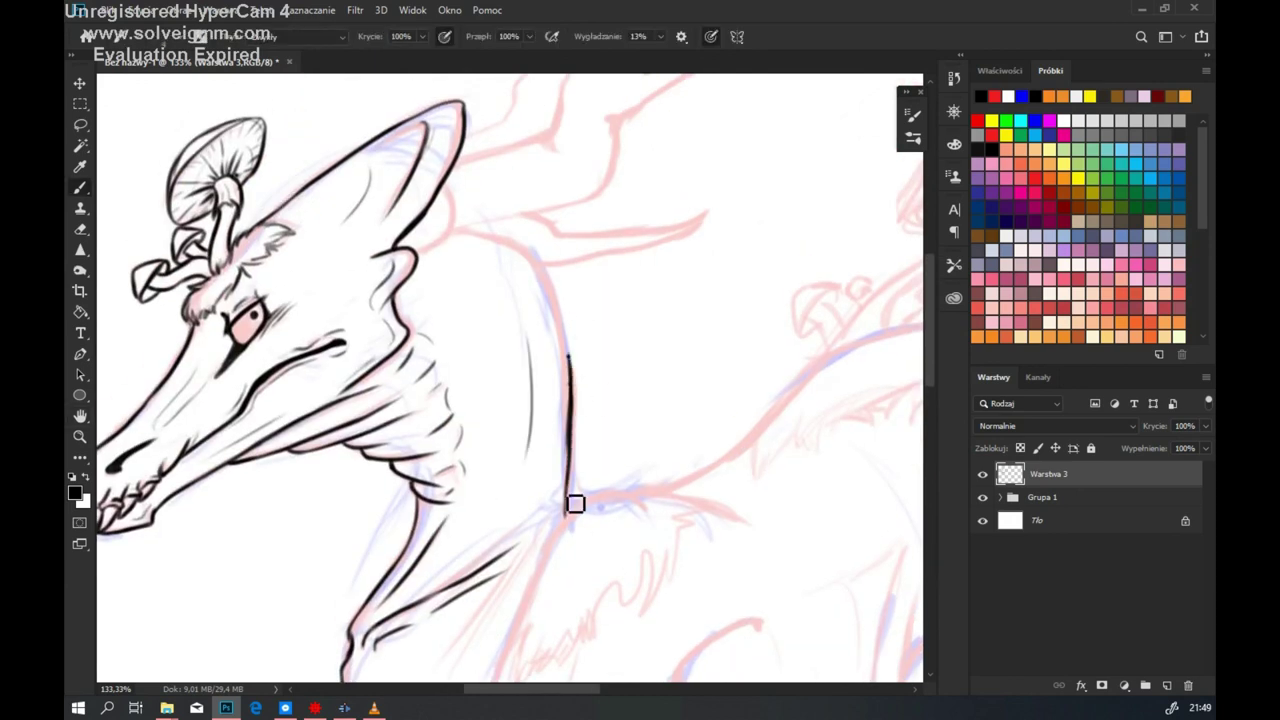
left_click_drag(551, 331, 565, 393)
Step: Ink the long branching antlers behind the ear, including the short lower branch
mouse_move(470, 226)
left_mouse_down()
mouse_move(474, 300)
mouse_move(589, 271)
mouse_move(680, 123)
mouse_move(662, 267)
left_mouse_up()
mouse_move(612, 250)
left_mouse_down()
mouse_move(483, 371)
mouse_move(467, 355)
mouse_move(554, 269)
mouse_move(874, 160)
mouse_move(812, 204)
mouse_move(640, 282)
left_mouse_up()
mouse_move(636, 326)
left_mouse_down()
mouse_move(786, 263)
mouse_move(520, 343)
mouse_move(664, 319)
mouse_move(623, 362)
mouse_move(550, 366)
left_mouse_up()
left_click_drag(515, 295, 655, 130)
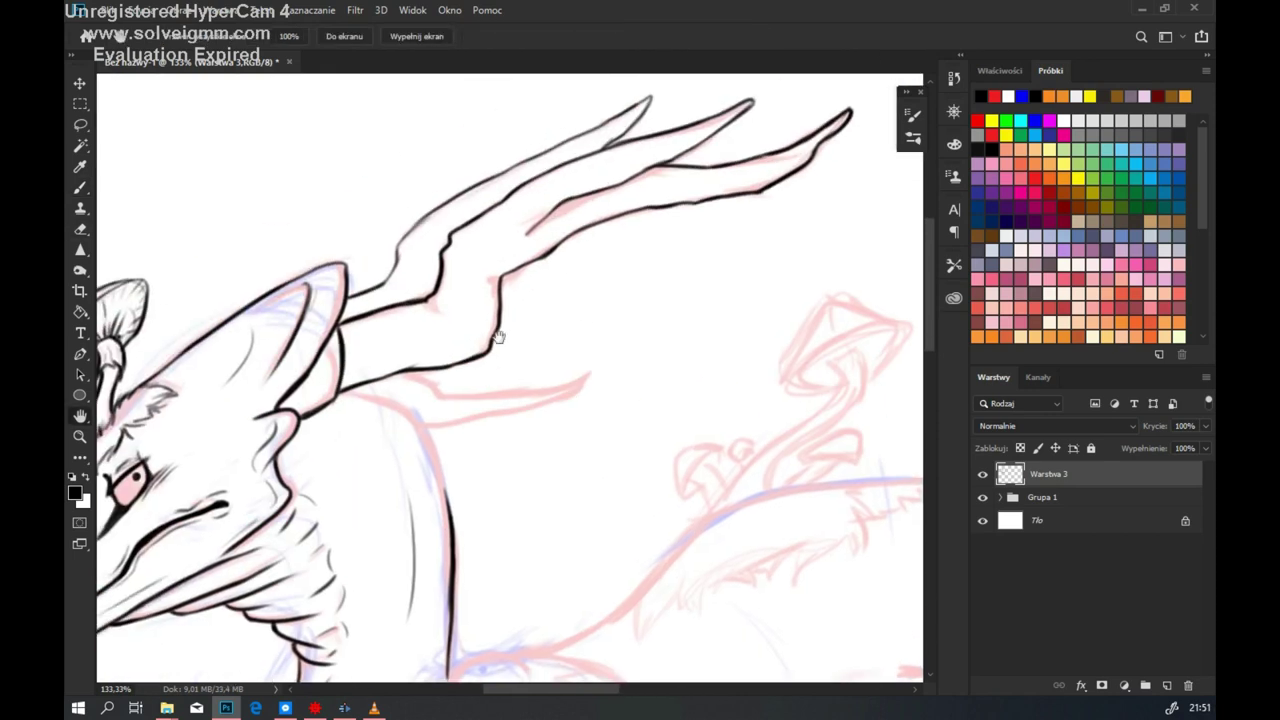
mouse_move(345, 392)
left_mouse_down()
mouse_move(428, 434)
mouse_move(590, 392)
left_mouse_up()
mouse_move(420, 380)
left_mouse_down()
mouse_move(585, 380)
mouse_move(365, 378)
left_mouse_up()
Step: Ink the shaggy fur patch on the shoulder at the base of the neck
key("z")
mouse_move(627, 452)
left_mouse_down()
mouse_move(470, 410)
mouse_move(600, 384)
left_mouse_up()
key("b")
mouse_move(465, 340)
left_mouse_down()
mouse_move(414, 451)
mouse_move(400, 572)
mouse_move(407, 540)
mouse_move(429, 565)
mouse_move(548, 466)
left_mouse_up()
mouse_move(525, 300)
left_mouse_down()
mouse_move(480, 315)
mouse_move(528, 300)
mouse_move(620, 310)
mouse_move(650, 350)
mouse_move(569, 463)
mouse_move(602, 391)
left_mouse_up()
Step: Ink the near shoulder's front contour below the fur patch and the lower chest line
scroll(602, 391, "down", 3)
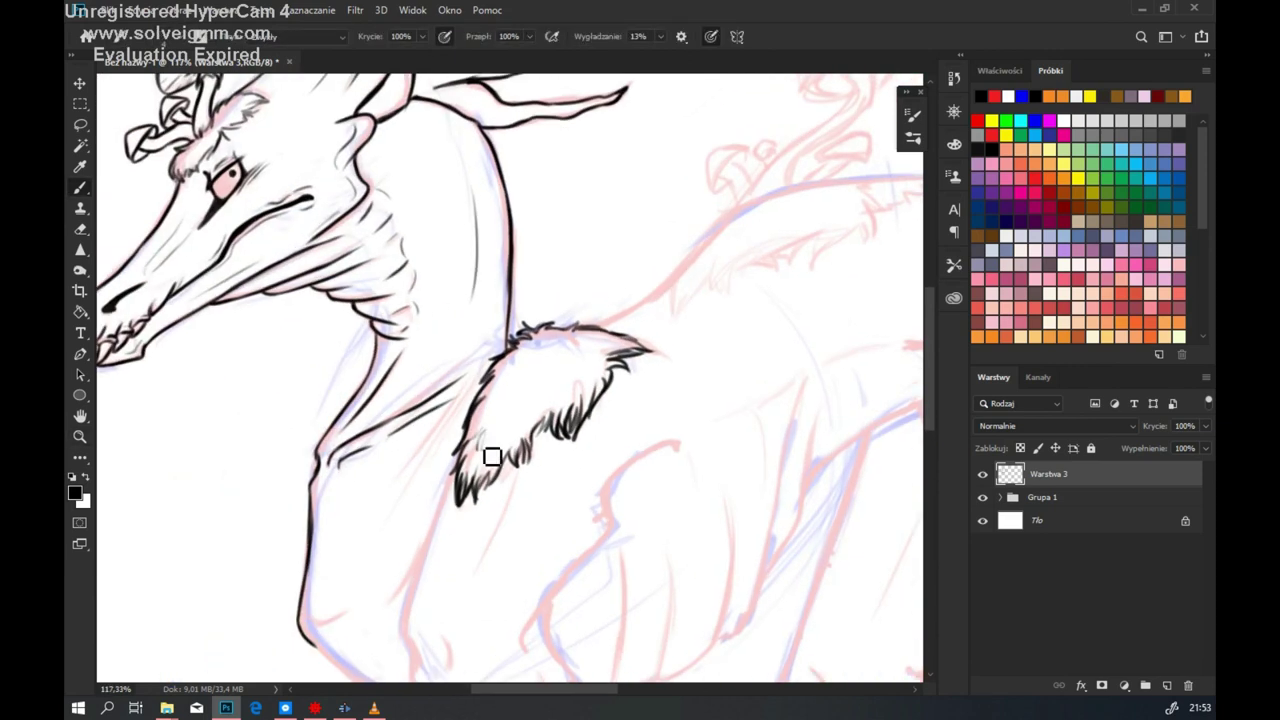
scroll(491, 451, "down", 2)
scroll(480, 450, "up", 2)
left_click_drag(515, 410, 479, 540)
left_click_drag(453, 591, 535, 627)
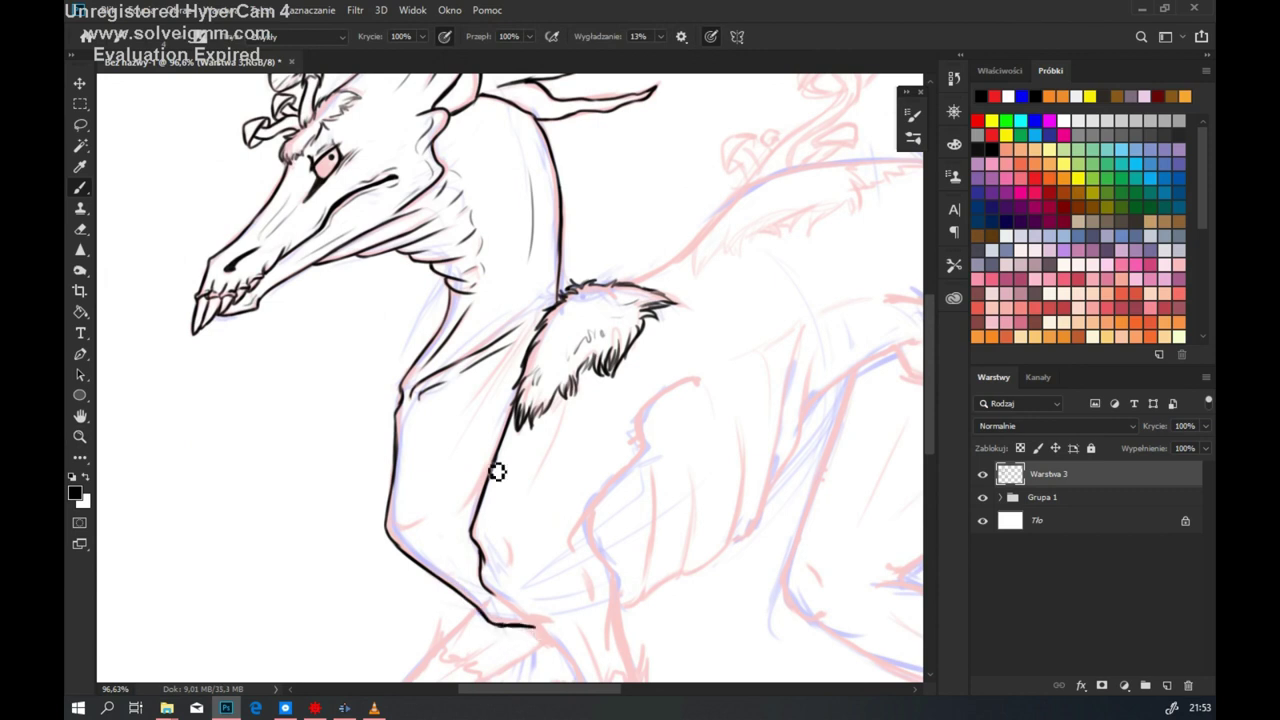
Step: Ink the near foreleg's contours down to the paw, with a solid black claw
left_click_drag(626, 506, 515, 444)
mouse_move(600, 318)
left_mouse_down()
mouse_move(523, 371)
mouse_move(470, 485)
mouse_move(500, 588)
left_mouse_up()
scroll(520, 386, "down", 3)
left_click_drag(497, 451, 545, 585)
scroll(594, 420, "down", 3)
left_click_drag(594, 420, 558, 510)
left_click_drag(522, 390, 451, 556)
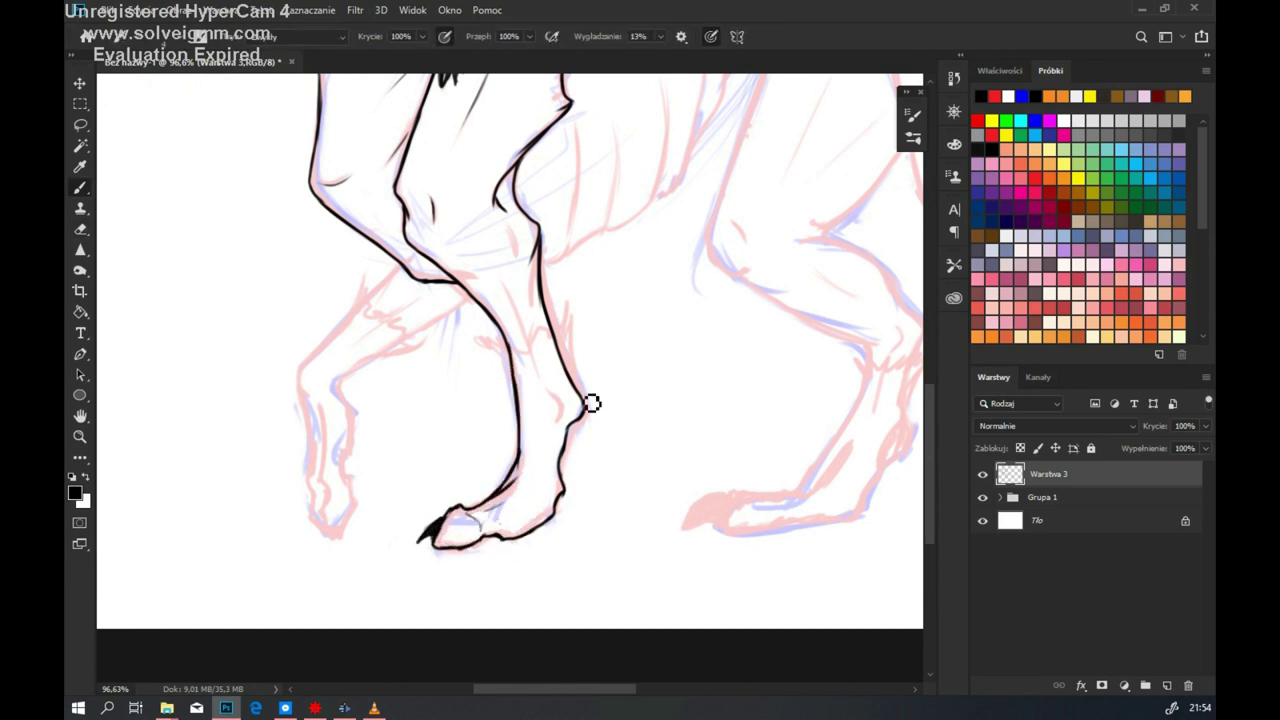
Step: Add a ragged fur cuff around the near foreleg and erase the lines it overlaps
mouse_move(515, 362)
left_mouse_down()
mouse_move(580, 360)
mouse_move(566, 358)
left_mouse_up()
key("e")
left_click_drag(488, 249, 600, 266)
Step: Ink the raised far foreleg with its fur tufts, long toes and black claw tips
key("b")
left_click_drag(420, 382, 478, 290)
mouse_move(521, 368)
left_mouse_down()
mouse_move(519, 292)
mouse_move(585, 327)
mouse_move(519, 288)
left_mouse_up()
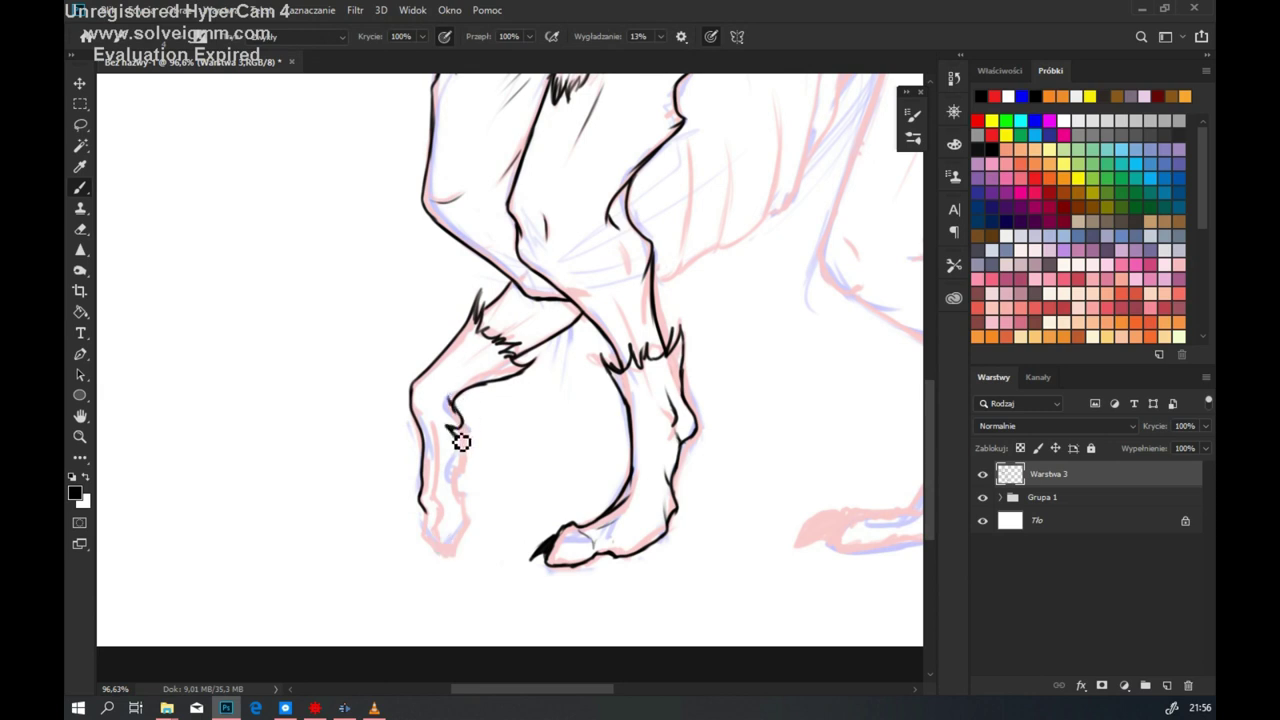
mouse_move(445, 458)
left_mouse_down()
mouse_move(472, 559)
mouse_move(452, 463)
left_mouse_up()
left_click_drag(456, 548, 471, 568)
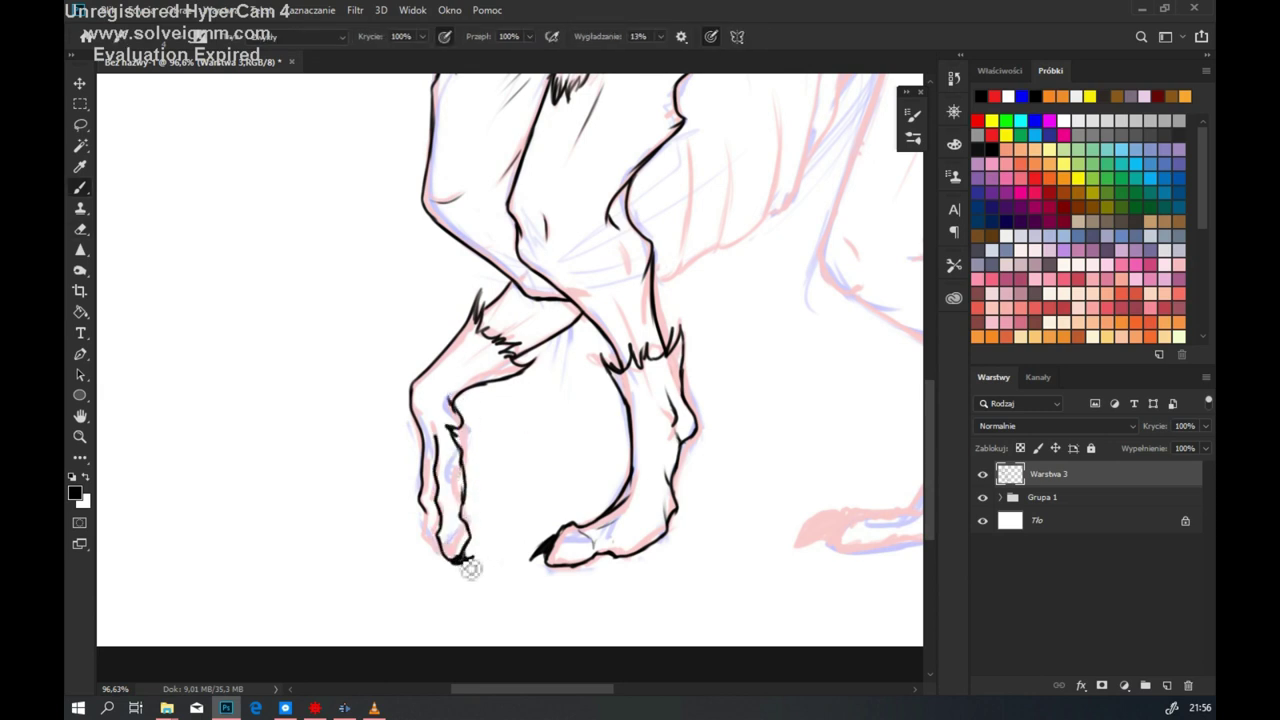
Step: Select the lower part of the far foreleg's line art and adjust its position
key("l")
left_click_drag(400, 434, 405, 440)
key("v")
mouse_move(445, 490)
left_mouse_down()
mouse_move(435, 462)
mouse_move(447, 505)
mouse_move(410, 392)
left_mouse_up()
key("ctrl+d")
Step: Ink the near foreleg's elbow, the rib lines and the belly contour up to the hind legs
key("b")
key("z")
scroll(420, 470, "down", 3)
scroll(360, 500, "up", 2)
scroll(670, 295, "down", 2)
scroll(461, 421, "up", 2)
key("b")
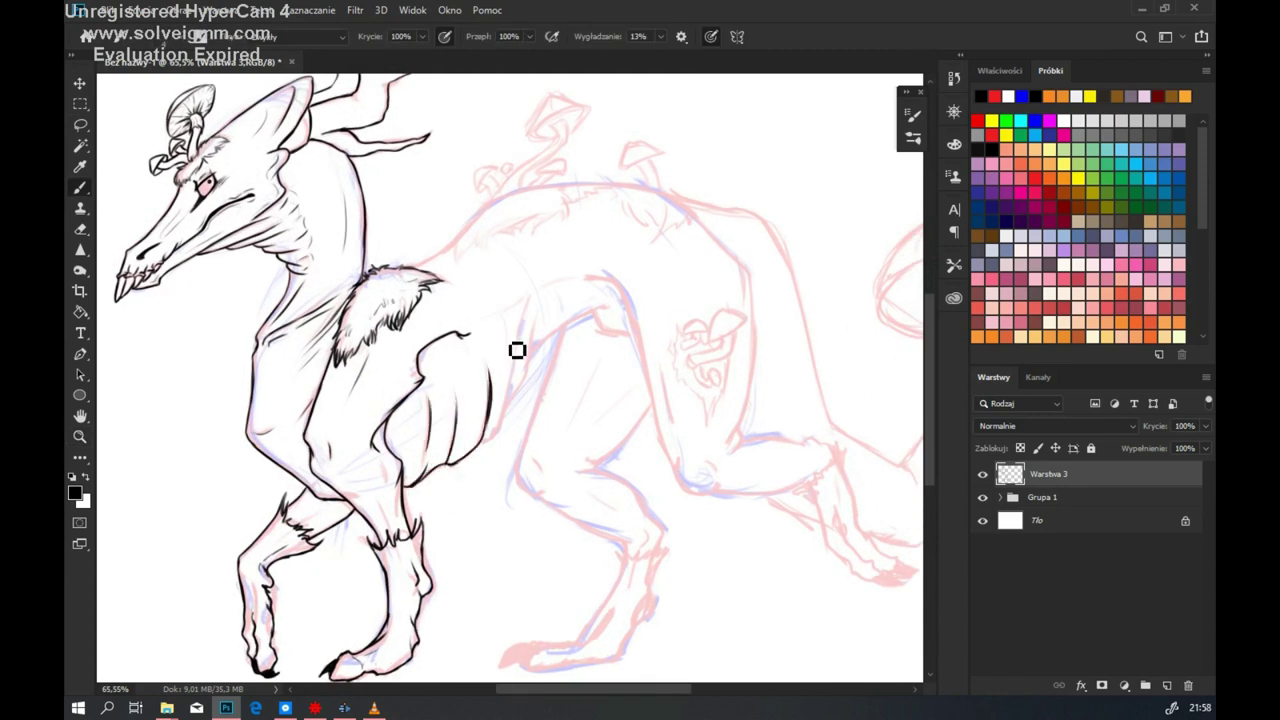
mouse_move(511, 415)
left_mouse_down()
mouse_move(533, 292)
mouse_move(543, 366)
mouse_move(628, 308)
left_mouse_up()
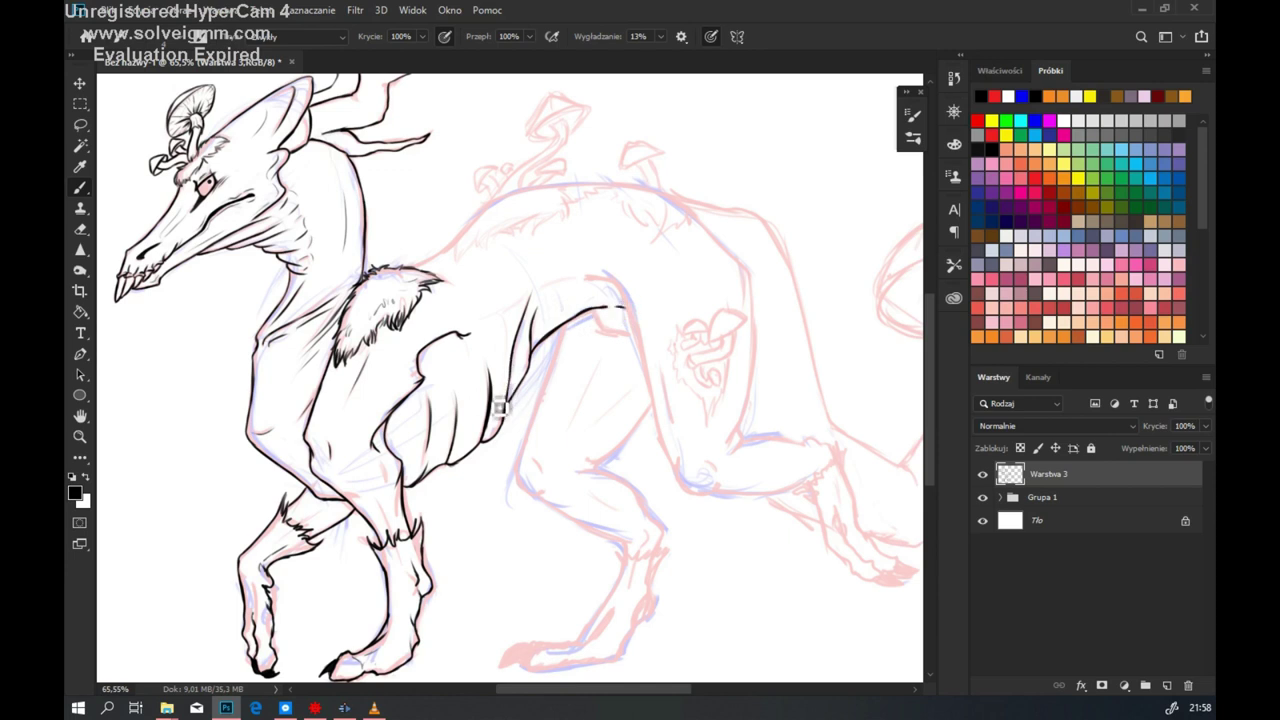
Step: Ink the far hind leg's thigh, knee and hock contours with a few shading strokes
mouse_move(588, 317)
left_mouse_down()
mouse_move(550, 368)
mouse_move(518, 465)
left_mouse_up()
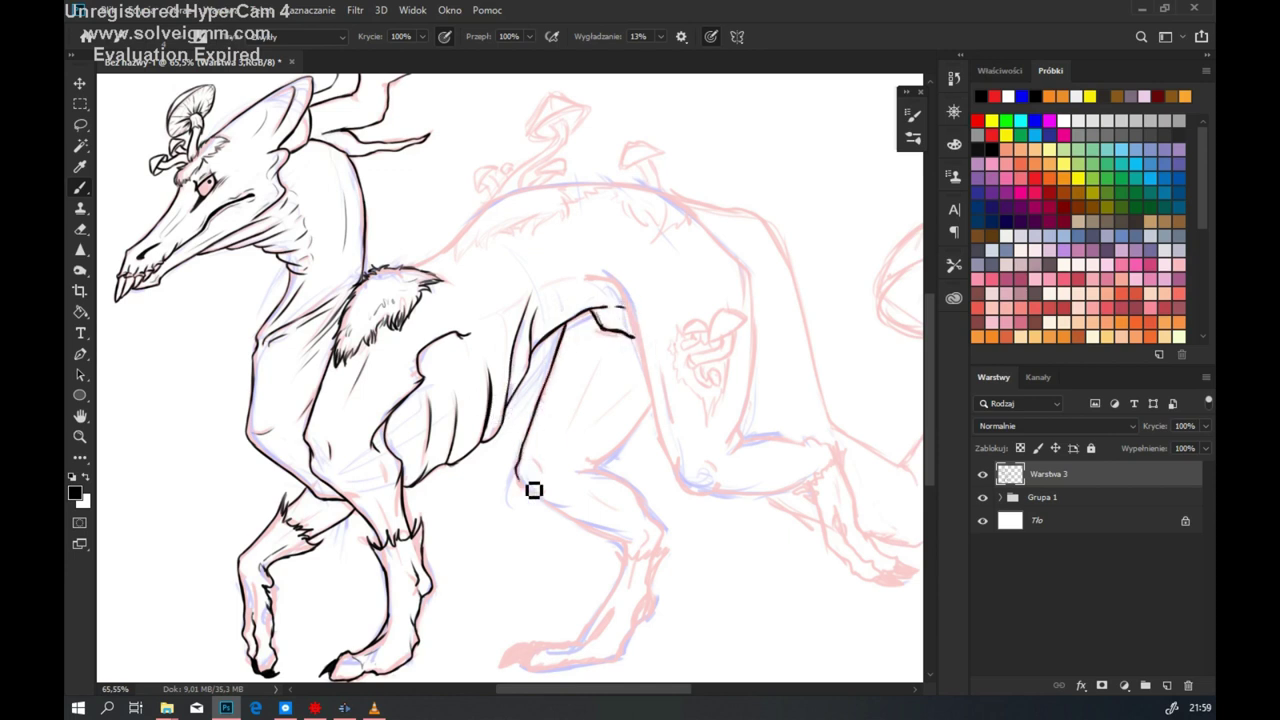
key("r")
mouse_move(623, 451)
left_mouse_down()
mouse_move(566, 434)
mouse_move(449, 515)
left_mouse_up()
left_click_drag(552, 324, 473, 463)
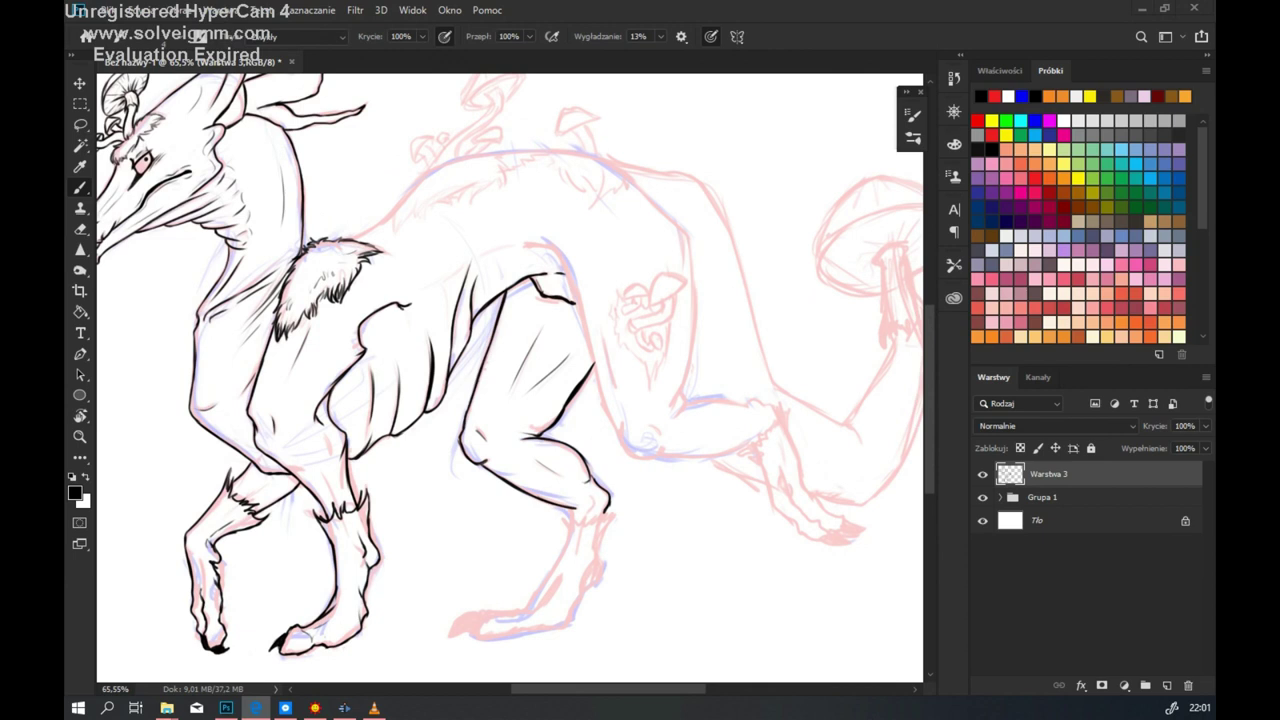
Step: Ink the far hind leg's fur cuff, lower leg and foot with a solid black claw
left_click_drag(488, 476, 577, 512)
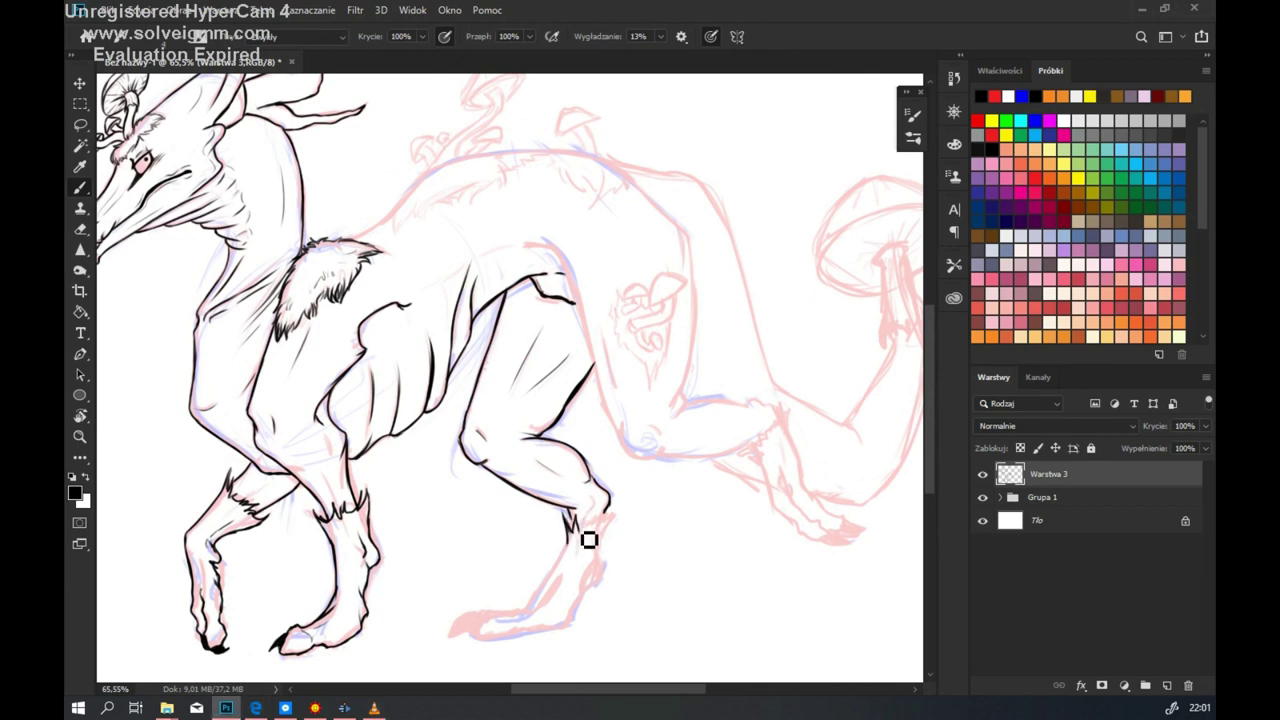
left_click_drag(566, 407, 621, 267)
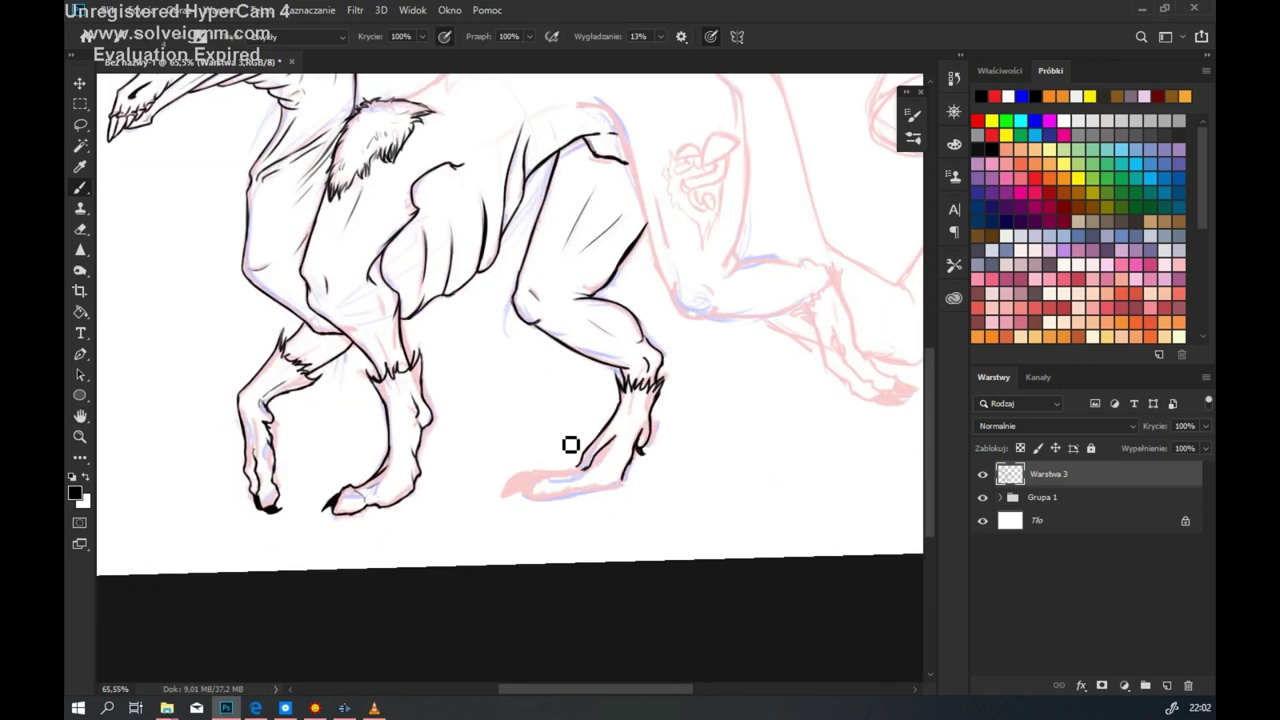
left_click_drag(376, 350, 603, 338)
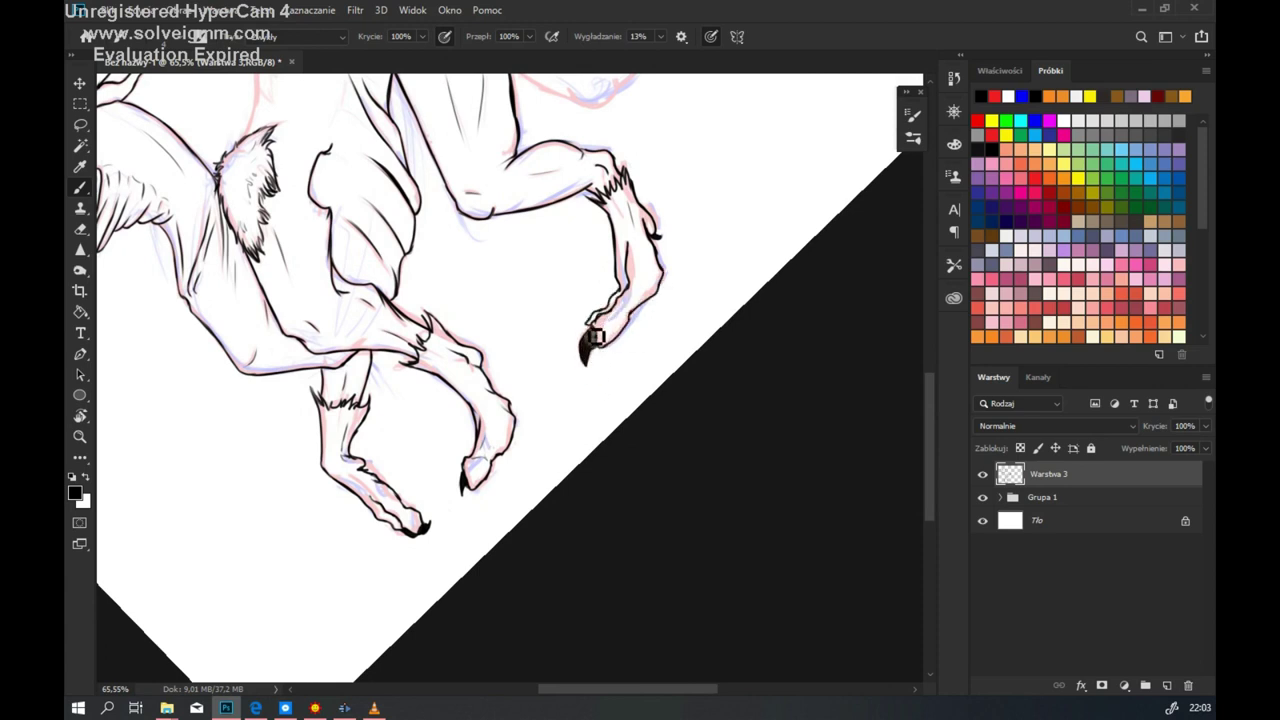
Step: Ink the near hind thigh's front contour and the front of the back with its ragged fur edge
key("Escape")
mouse_move(633, 293)
left_mouse_down()
mouse_move(771, 294)
mouse_move(424, 337)
left_mouse_up()
left_click_drag(469, 394, 506, 513)
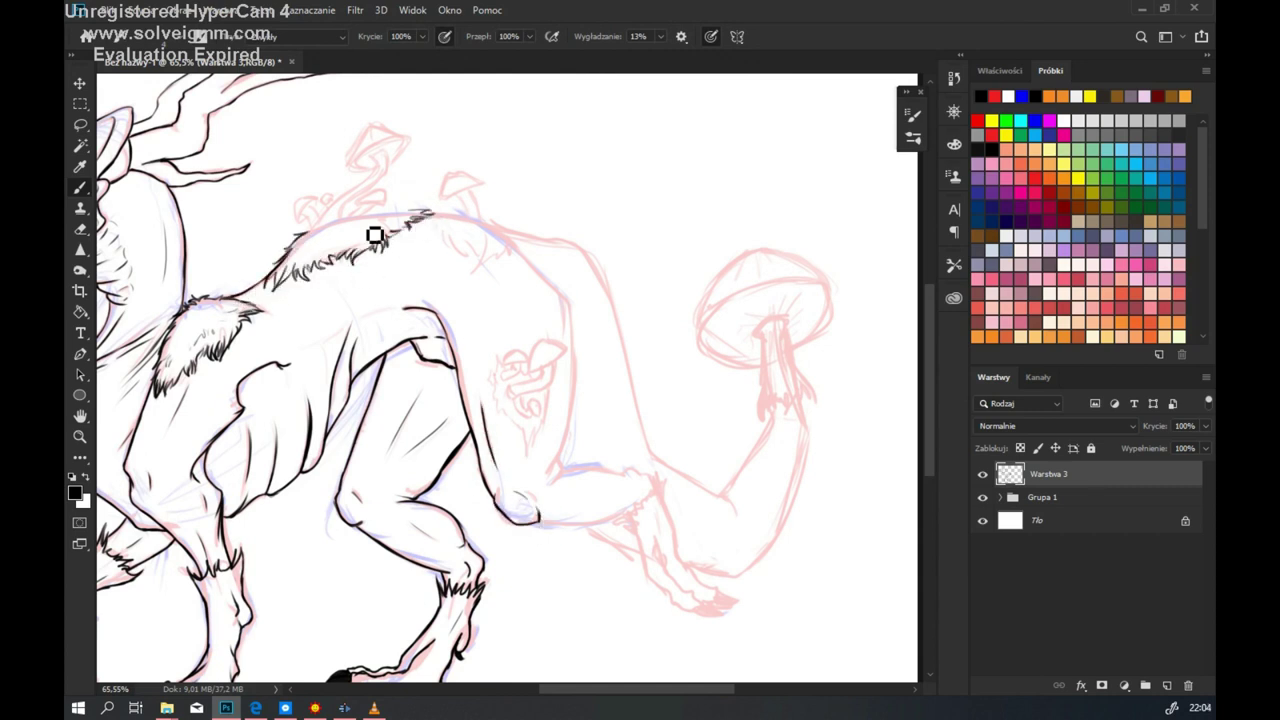
Step: Ink the tall mushroom on the back and the small mushrooms beside its stem
mouse_move(568, 198)
left_mouse_down()
mouse_move(470, 372)
mouse_move(712, 336)
left_mouse_up()
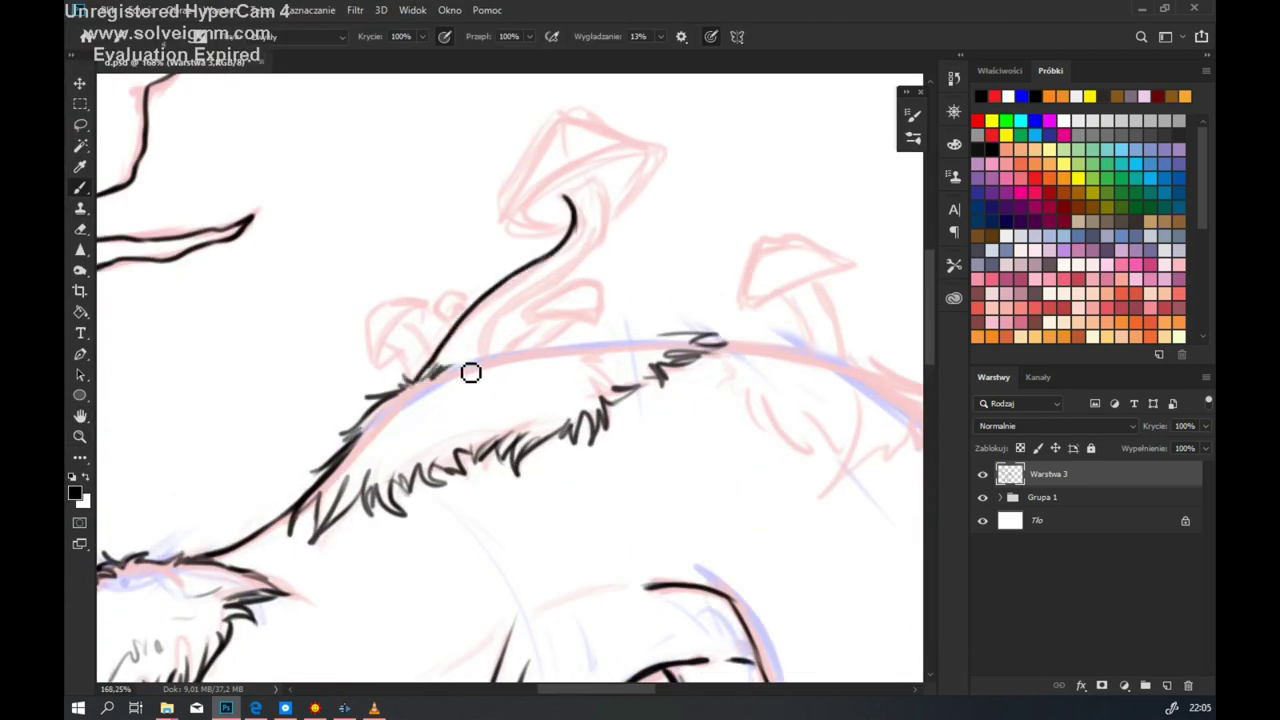
left_click_drag(525, 352, 577, 323)
mouse_move(605, 188)
left_mouse_down()
mouse_move(603, 209)
mouse_move(485, 355)
mouse_move(512, 226)
mouse_move(652, 148)
left_mouse_up()
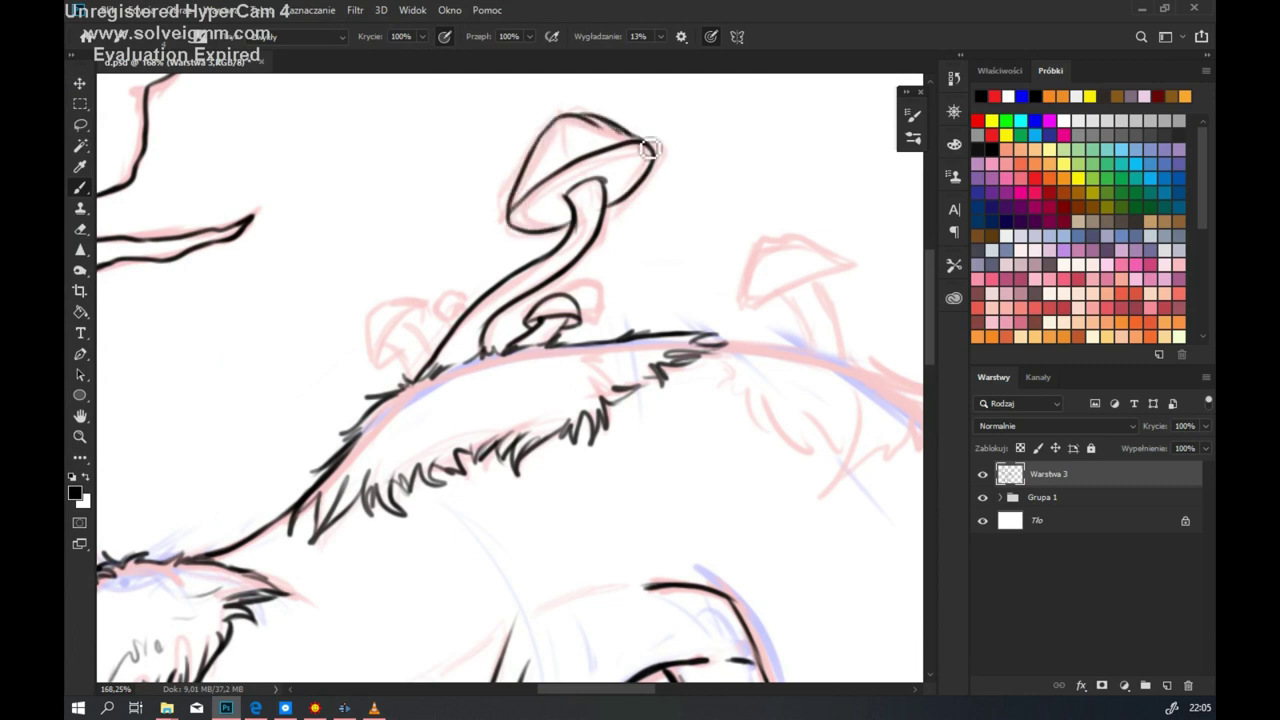
mouse_move(449, 328)
left_mouse_down()
mouse_move(410, 385)
mouse_move(380, 360)
mouse_move(420, 305)
left_mouse_up()
Step: Ink the single mushroom over the hips and the ragged fur patch beneath it
left_click_drag(455, 221, 160, 250)
mouse_move(455, 360)
left_mouse_down()
mouse_move(474, 397)
mouse_move(690, 485)
left_mouse_up()
mouse_move(575, 380)
left_mouse_down()
mouse_move(680, 470)
mouse_move(551, 383)
mouse_move(582, 296)
left_mouse_up()
mouse_move(468, 328)
left_mouse_down()
mouse_move(497, 269)
mouse_move(578, 291)
left_mouse_up()
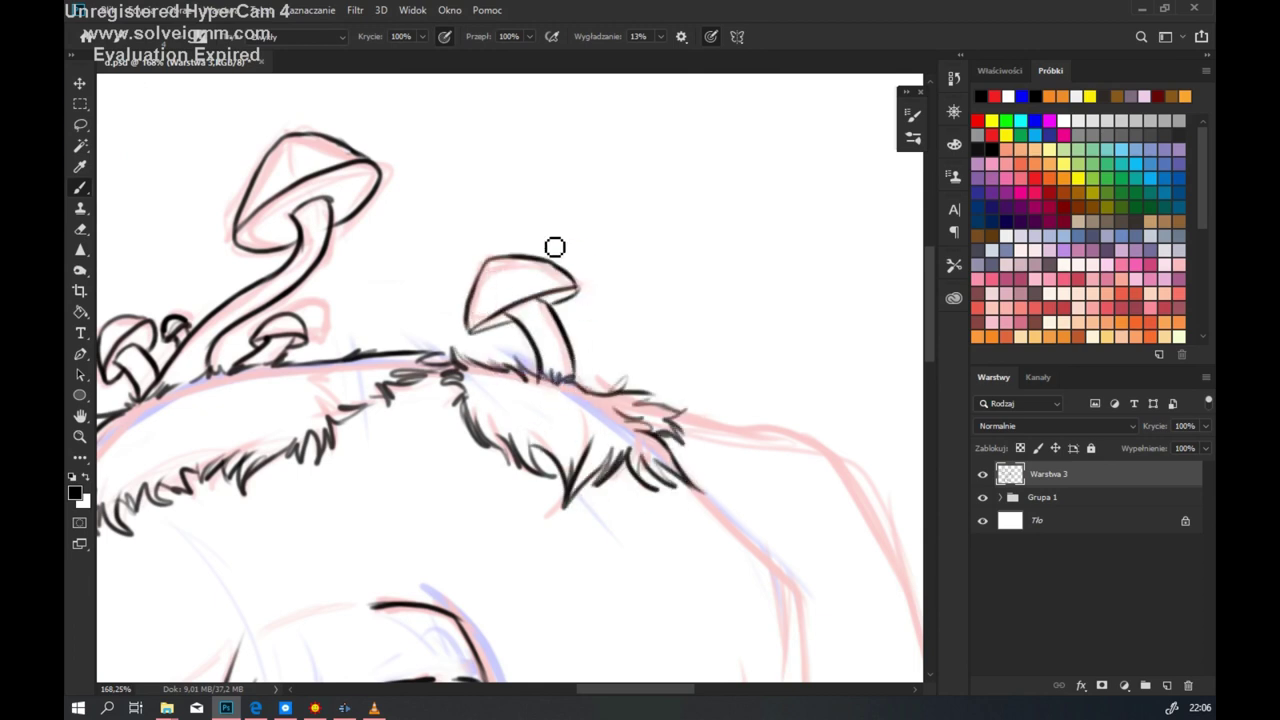
Step: Ink the rump and the rear contour of the near hind thigh
scroll(494, 337, "down", 5)
left_click_drag(590, 200, 590, 364)
scroll(590, 364, "down", 4)
left_click_drag(605, 160, 532, 518)
Step: Ink the mushroom cluster on the near hind thigh and the ragged wound edge surrounding it
mouse_move(418, 255)
left_mouse_down()
mouse_move(466, 214)
mouse_move(589, 180)
mouse_move(548, 237)
mouse_move(546, 280)
mouse_move(447, 288)
mouse_move(428, 228)
left_mouse_up()
mouse_move(405, 190)
left_mouse_down()
mouse_move(400, 222)
mouse_move(426, 294)
mouse_move(414, 300)
mouse_move(491, 423)
mouse_move(490, 248)
left_mouse_up()
mouse_move(471, 309)
left_mouse_down()
mouse_move(485, 345)
mouse_move(520, 350)
left_mouse_up()
left_click_drag(430, 238, 420, 290)
key("ctrl+0")
scroll(644, 251, "up", 3)
left_click_drag(644, 247, 578, 372)
mouse_move(690, 260)
left_mouse_down()
mouse_move(709, 349)
mouse_move(655, 450)
left_mouse_up()
left_click_drag(620, 195, 665, 260)
left_click_drag(676, 208, 686, 214)
Step: Ink the near hind leg's shank, furry hock and long toes
scroll(677, 409, "down", 3)
scroll(594, 199, "right", 5)
mouse_move(580, 190)
left_mouse_down()
mouse_move(683, 430)
mouse_move(529, 263)
mouse_move(637, 466)
left_mouse_up()
left_click_drag(563, 310, 690, 466)
left_click_drag(690, 466, 628, 480)
key("ctrl+0")
scroll(697, 394, "up", 3)
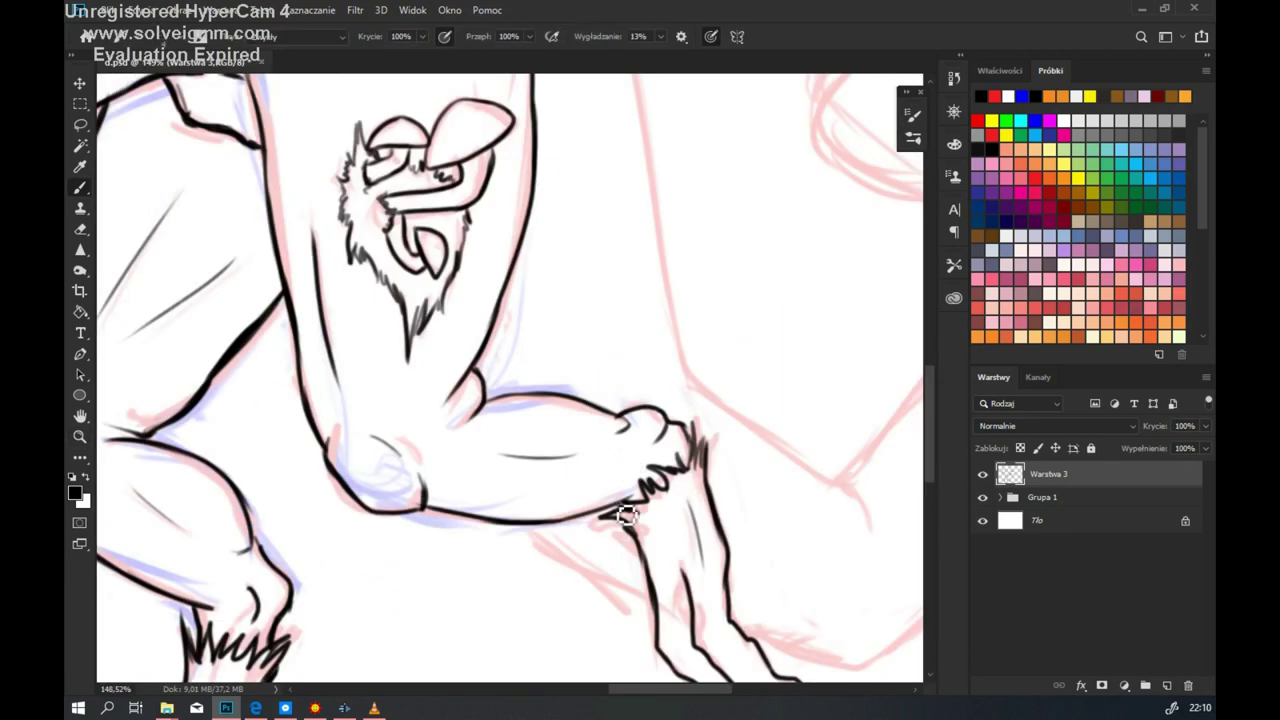
Step: Finish the near hind foot with solid black claws and ink the tail contour beneath the leg
scroll(625, 515, "down", 3)
scroll(625, 515, "left", 2)
mouse_move(425, 508)
left_mouse_down()
mouse_move(437, 522)
mouse_move(393, 512)
left_mouse_up()
key("z")
mouse_move(639, 348)
left_mouse_down()
mouse_move(600, 360)
mouse_move(734, 443)
left_mouse_up()
left_click_drag(649, 474, 584, 444)
left_click(584, 444)
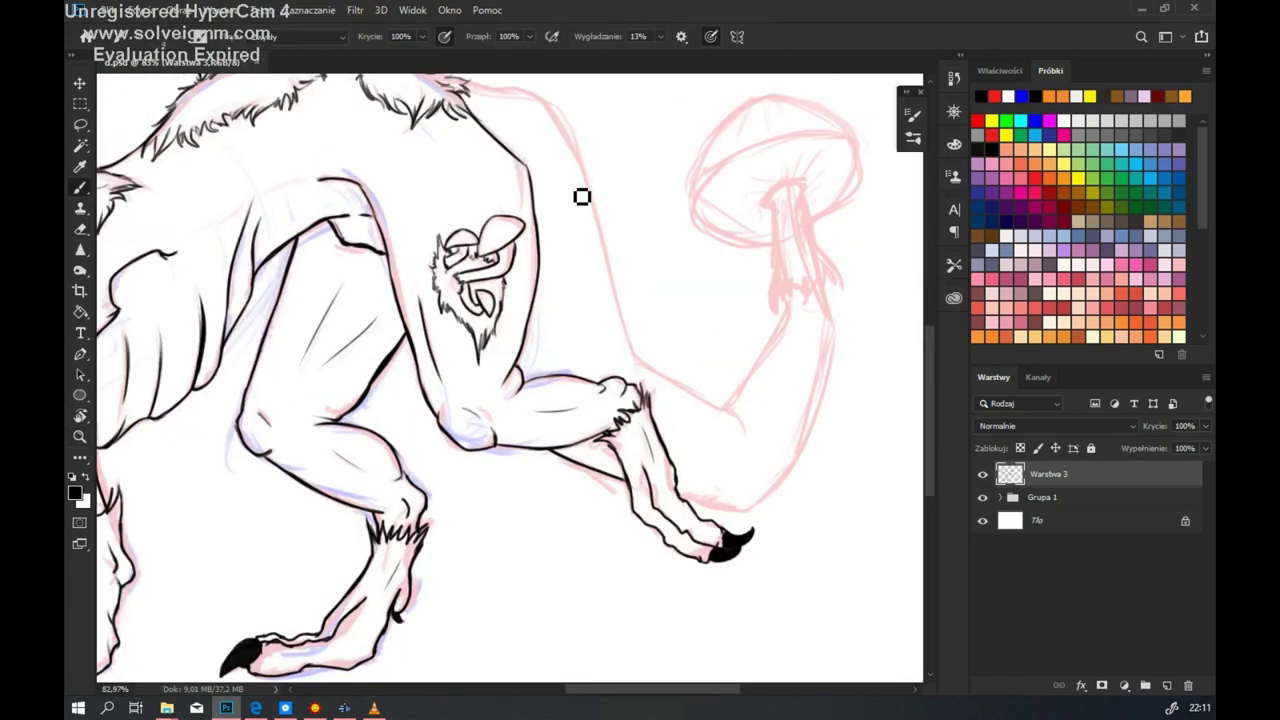
Step: Ink the long curved contour of the tail from the rump down to its upturned end
key("r")
mouse_move(637, 354)
left_mouse_down()
mouse_move(560, 300)
mouse_move(491, 370)
mouse_move(571, 480)
mouse_move(460, 297)
left_mouse_up()
key("b")
mouse_move(371, 403)
left_mouse_down()
mouse_move(595, 351)
mouse_move(562, 470)
left_mouse_up()
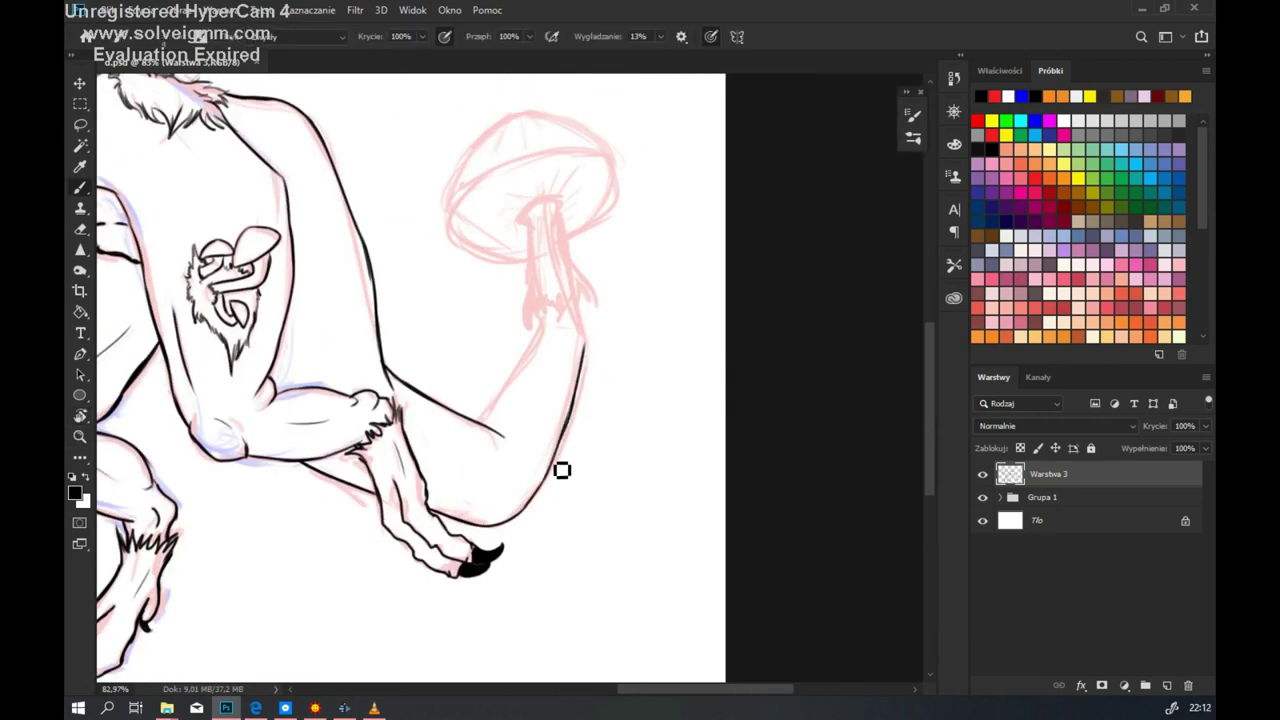
Step: Ink the large mushroom at the tail's tip with its cap, stem and ragged tufts around the base
left_click_drag(528, 212, 524, 332)
mouse_move(545, 298)
left_mouse_down()
mouse_move(540, 336)
mouse_move(560, 330)
left_mouse_up()
left_click_drag(560, 208, 589, 314)
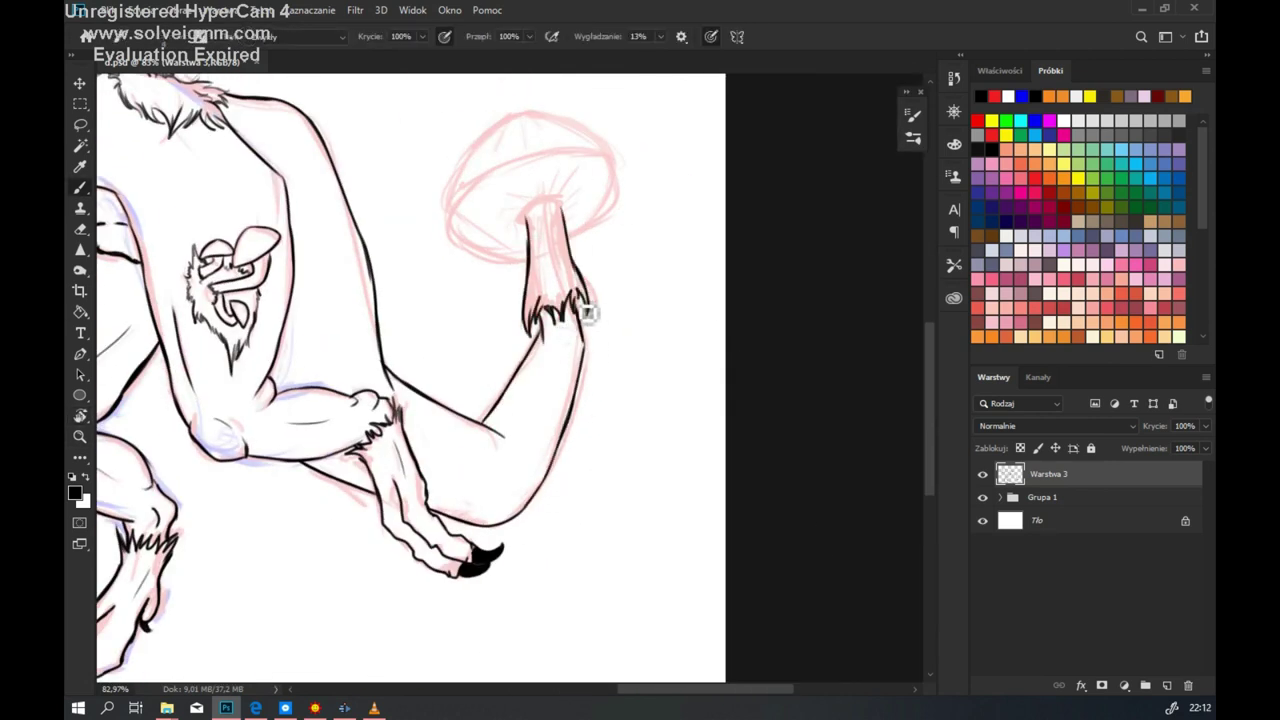
mouse_move(571, 224)
left_mouse_down()
mouse_move(612, 178)
mouse_move(450, 212)
mouse_move(515, 118)
left_mouse_up()
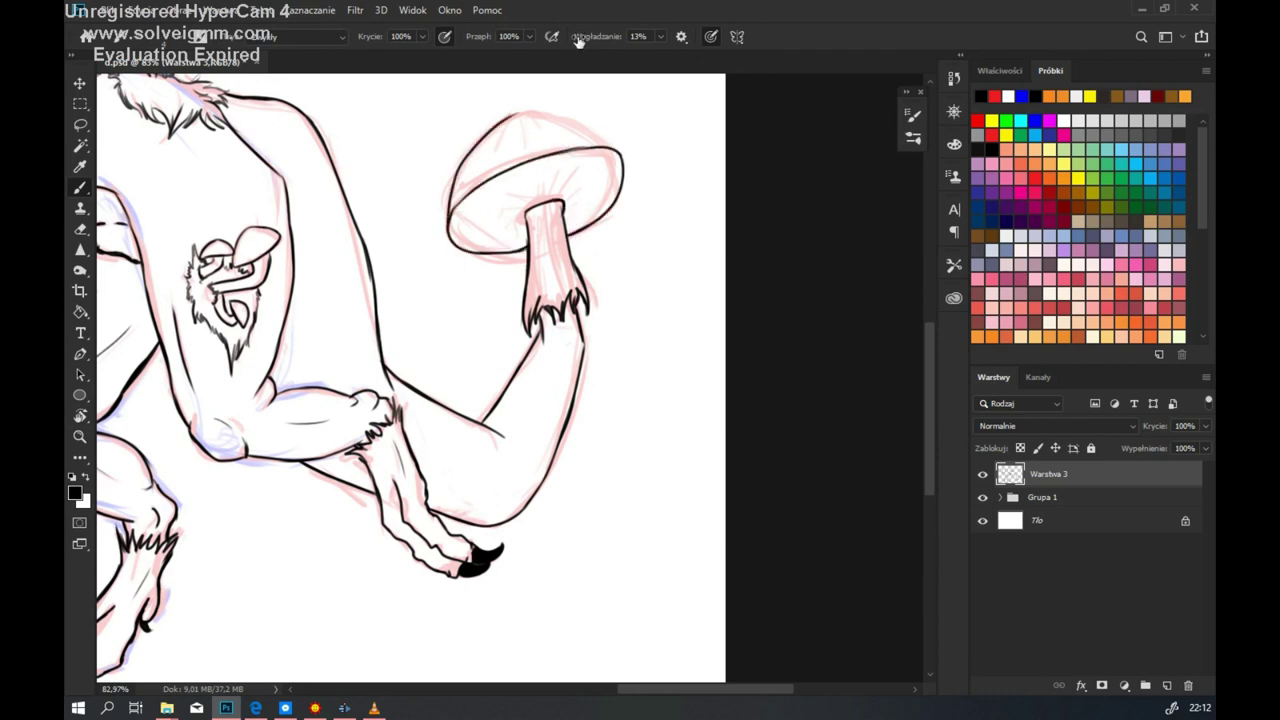
Step: Ink the fur tufts along the back where they meet the rump, behind the rear back mushroom
left_click_drag(560, 480, 461, 274)
key("z")
left_click(552, 337)
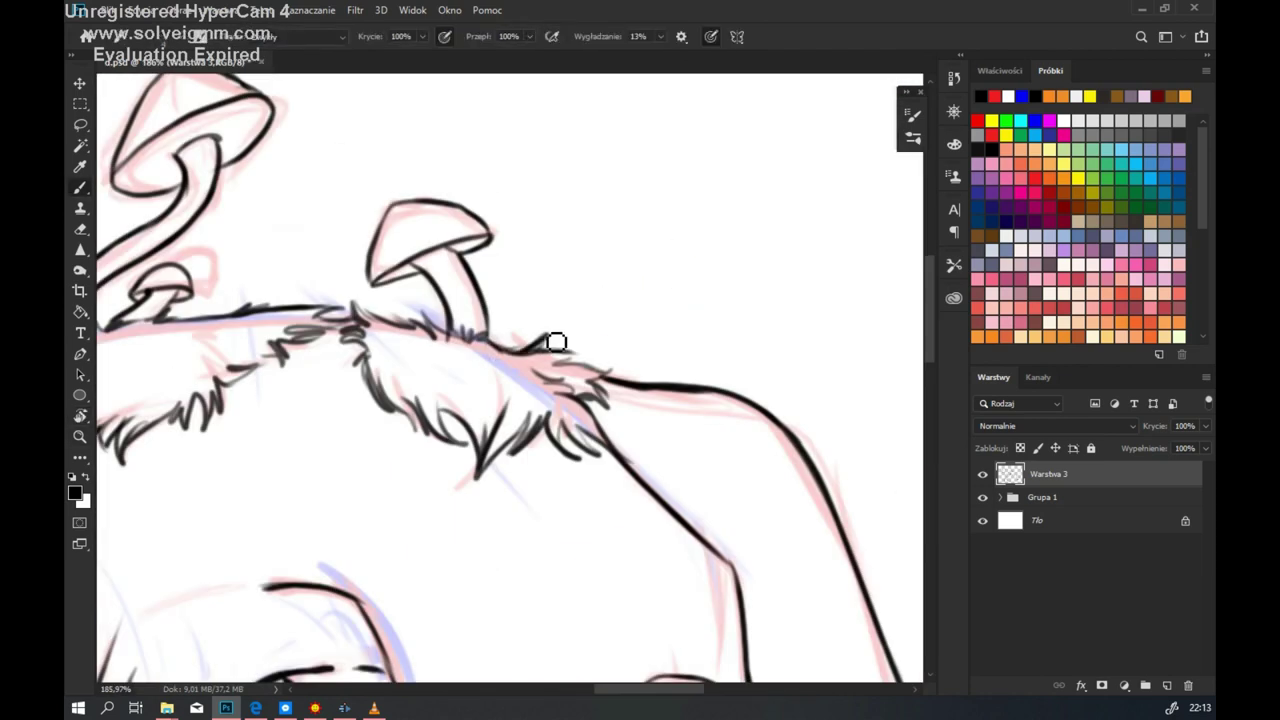
key("ctrl+0")
scroll(779, 395, "up", 3)
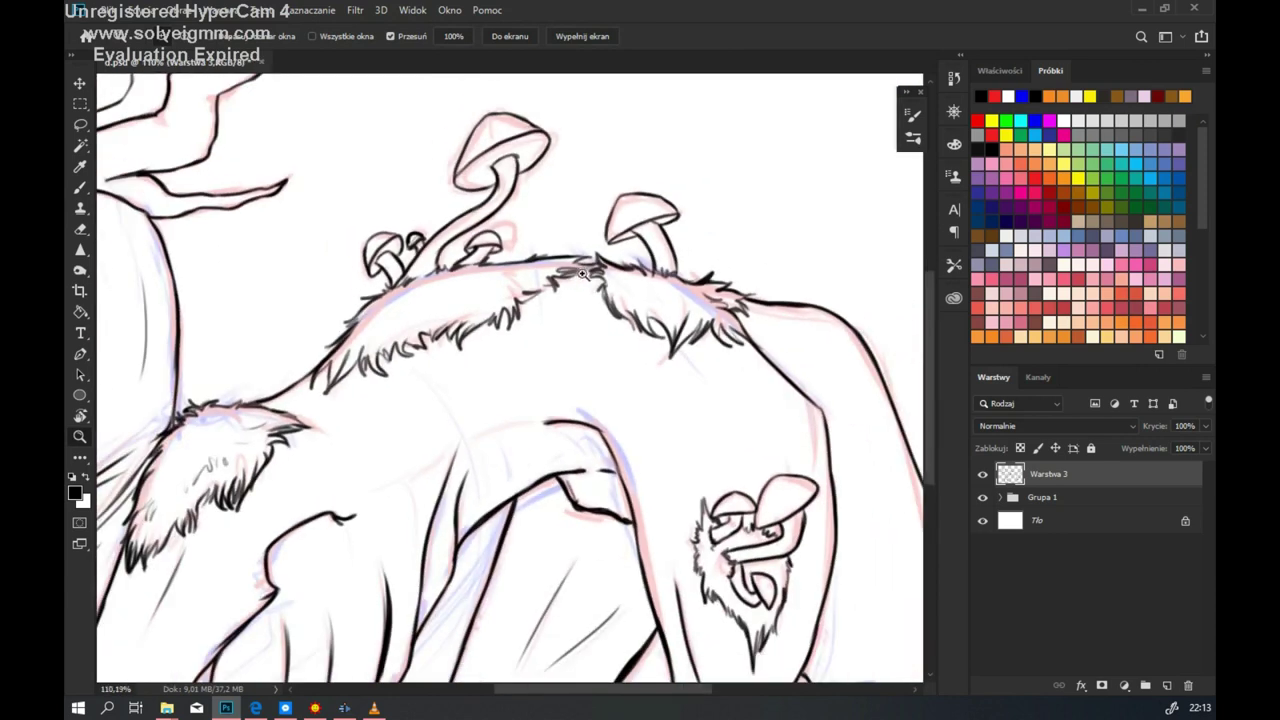
Step: Hide the rough sketch group Grupa 1 and clean up stray marks in the black line art
scroll(779, 395, "down", 4)
key("b")
left_click(982, 497)
scroll(672, 463, "up", 2)
key("e")
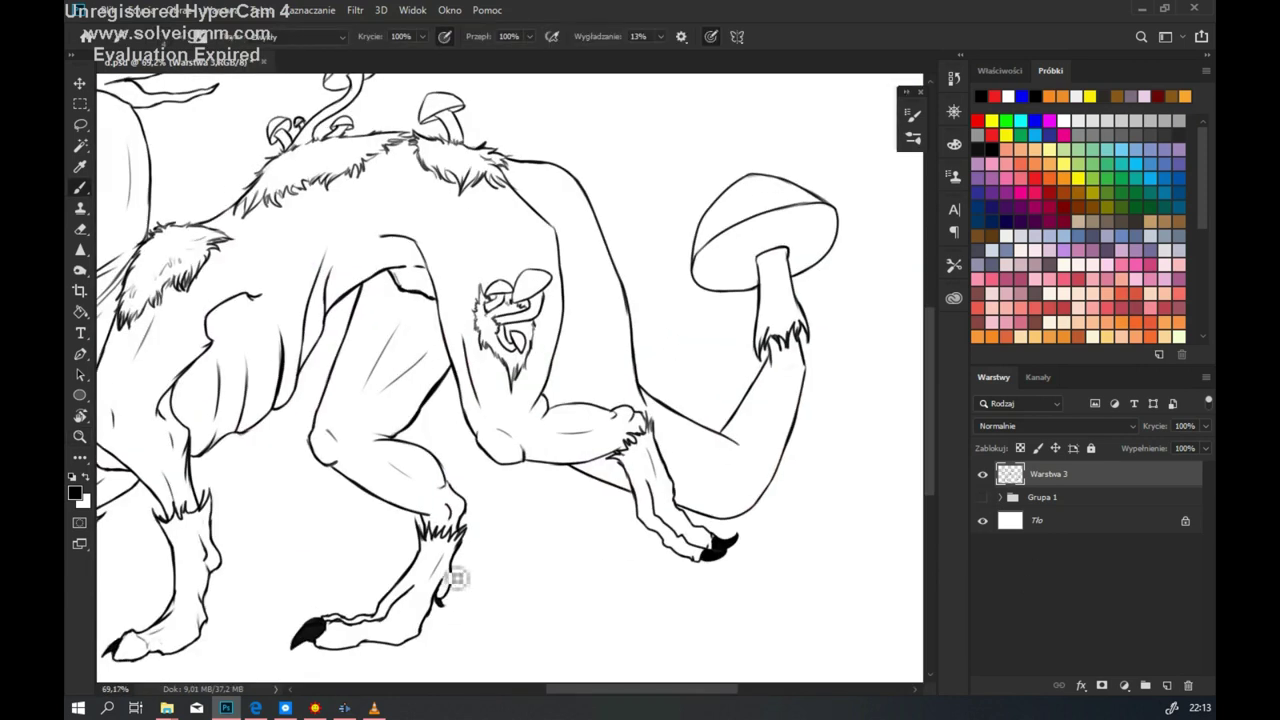
key("b")
scroll(677, 485, "down", 3)
Step: Select the creature's silhouette with the Magic Wand and add a new layer in its own group beneath the line art
key("w")
left_click(624, 293)
key("ctrl+shift+n")
key("ctrl+g")
key("g")
key("x")
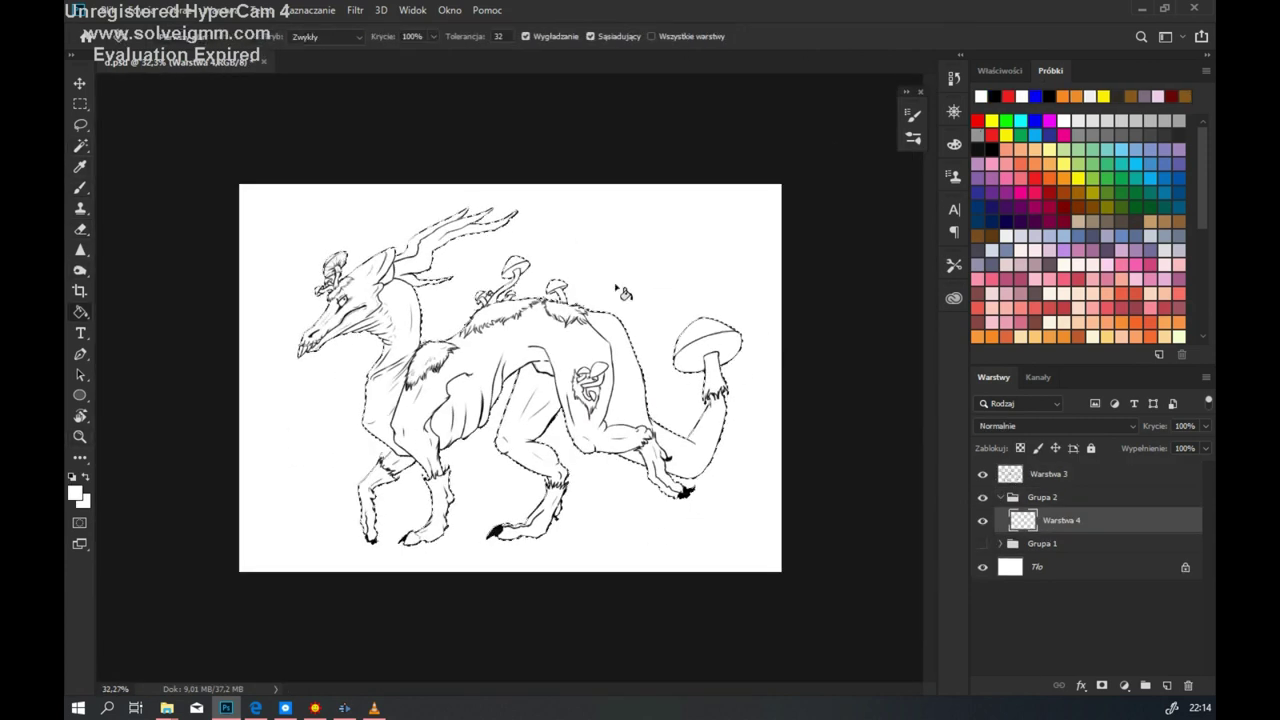
Step: Fill the creature's selected silhouette with flat tan on the new layer and clear the selection
left_click(977, 136)
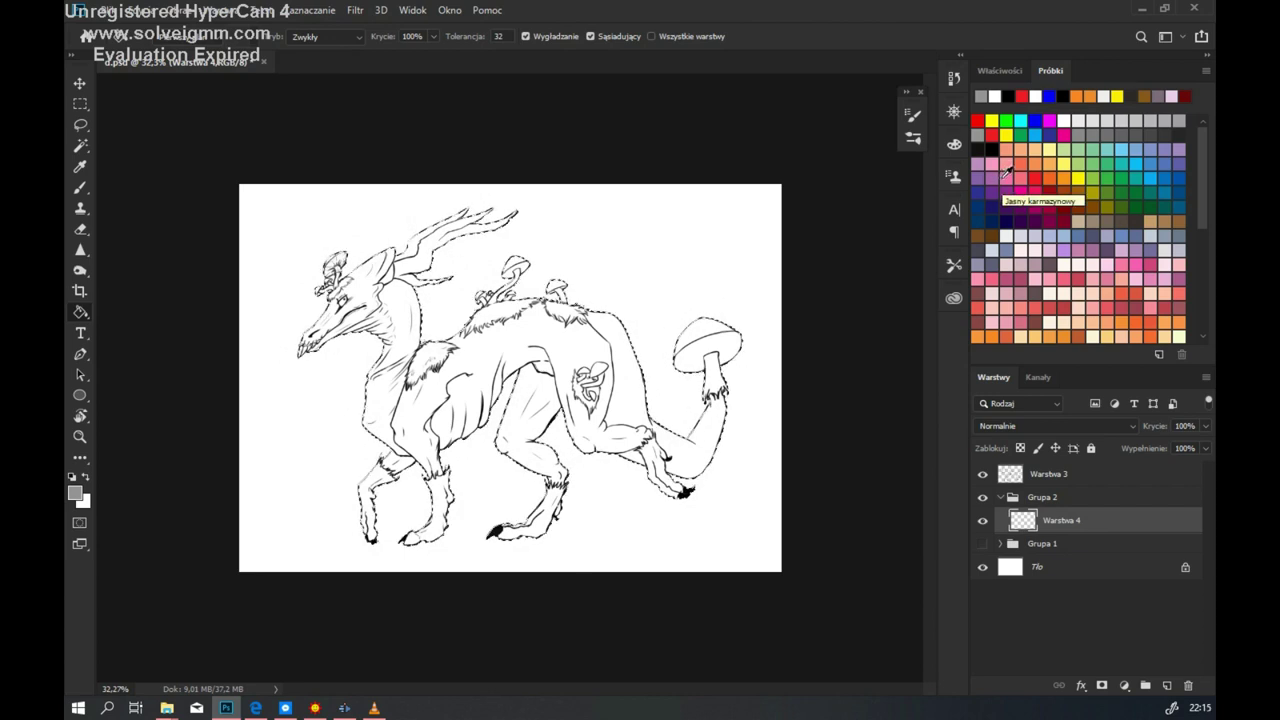
scroll(1005, 200, "down", 5)
left_click(1000, 250)
key("alt+BackSpace")
key("b")
key("ctrl+d")
Step: Erase the tan fill spilling outside the lines around the head mushrooms and the antlers
key("e")
scroll(352, 460, "up", 5)
scroll(552, 309, "down", 1)
scroll(397, 403, "up", 3)
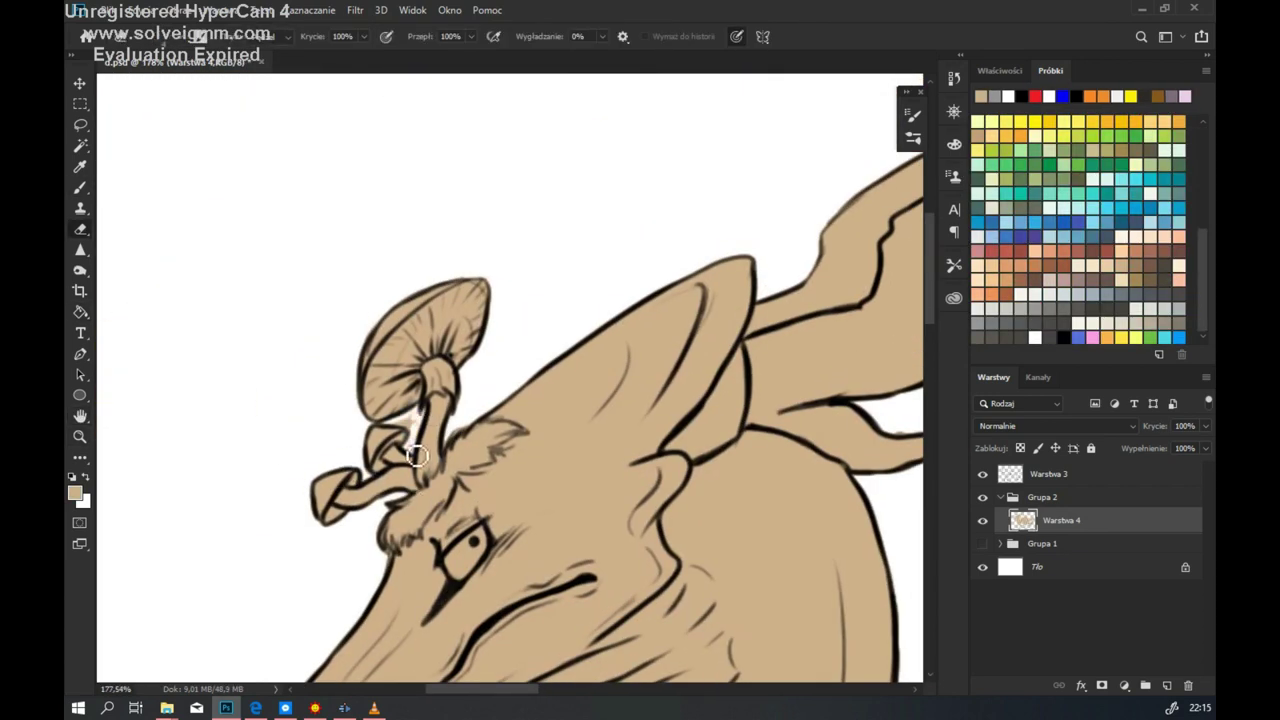
scroll(406, 304, "right", 6)
scroll(637, 228, "up", 2)
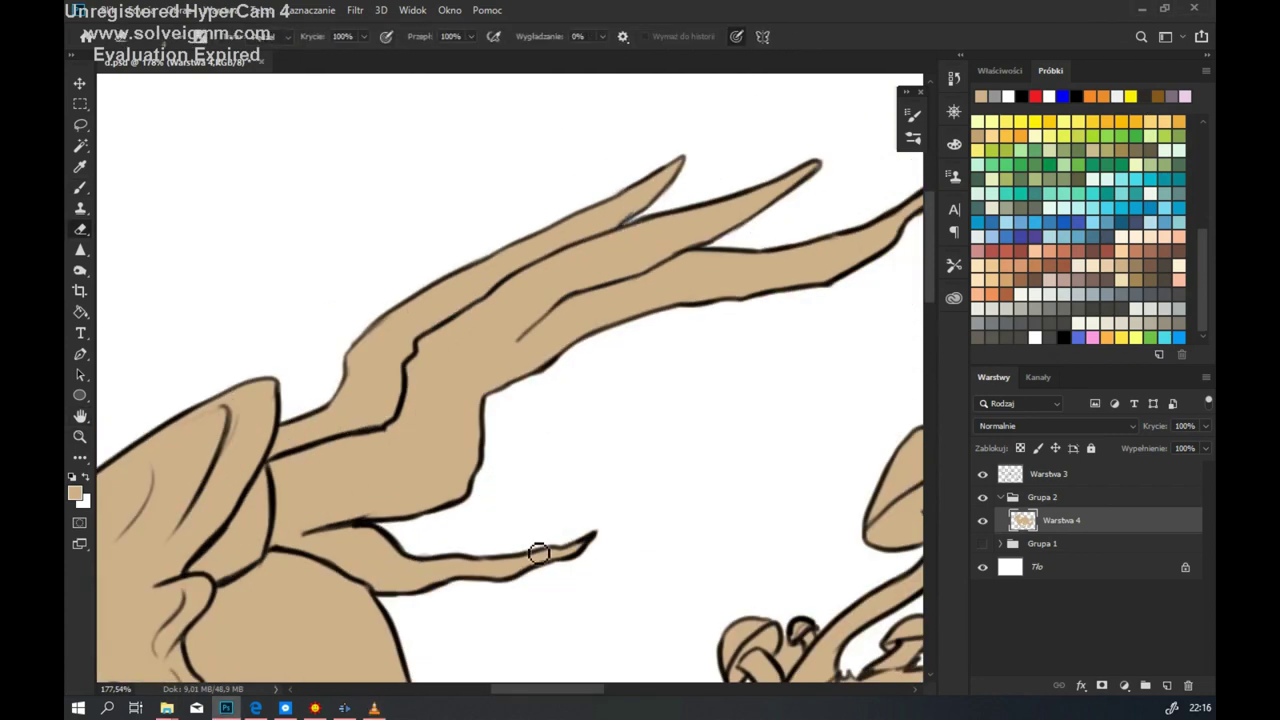
Step: Erase the excess tan around the back mushrooms, the fur ridge, and the outer body contours down to the forelegs
scroll(539, 553, "down", 6)
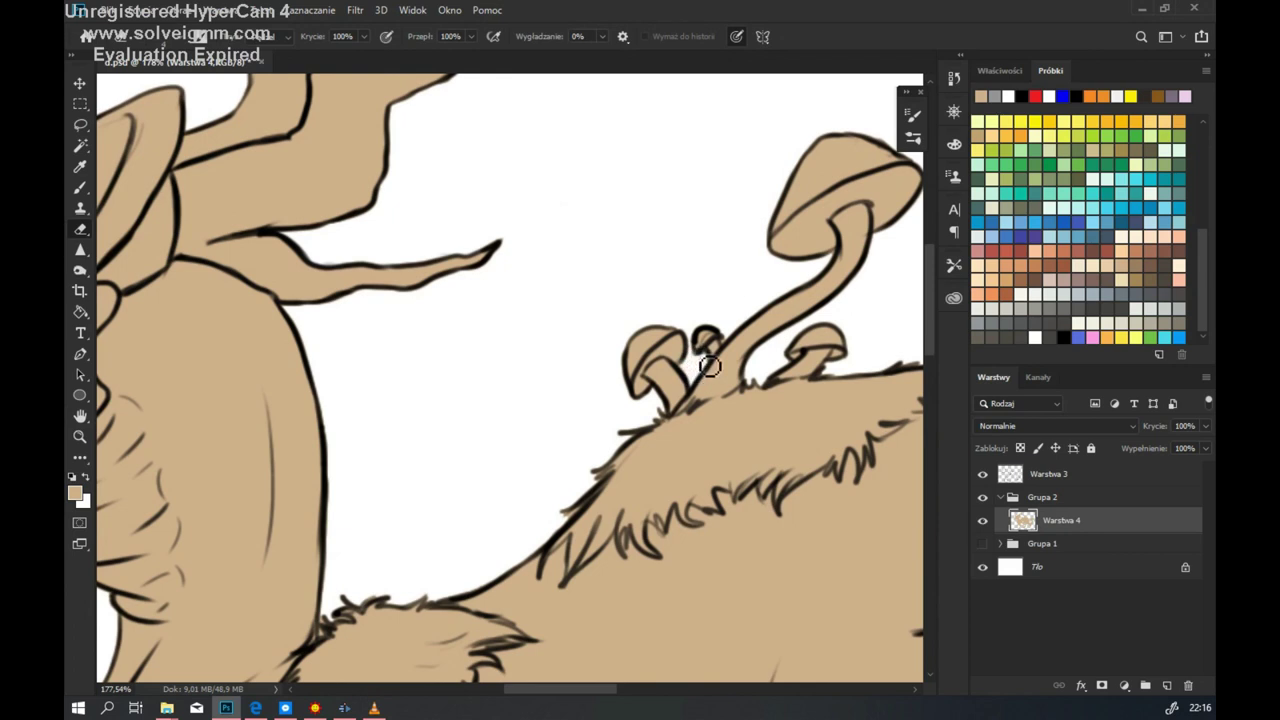
scroll(594, 493, "right", 5)
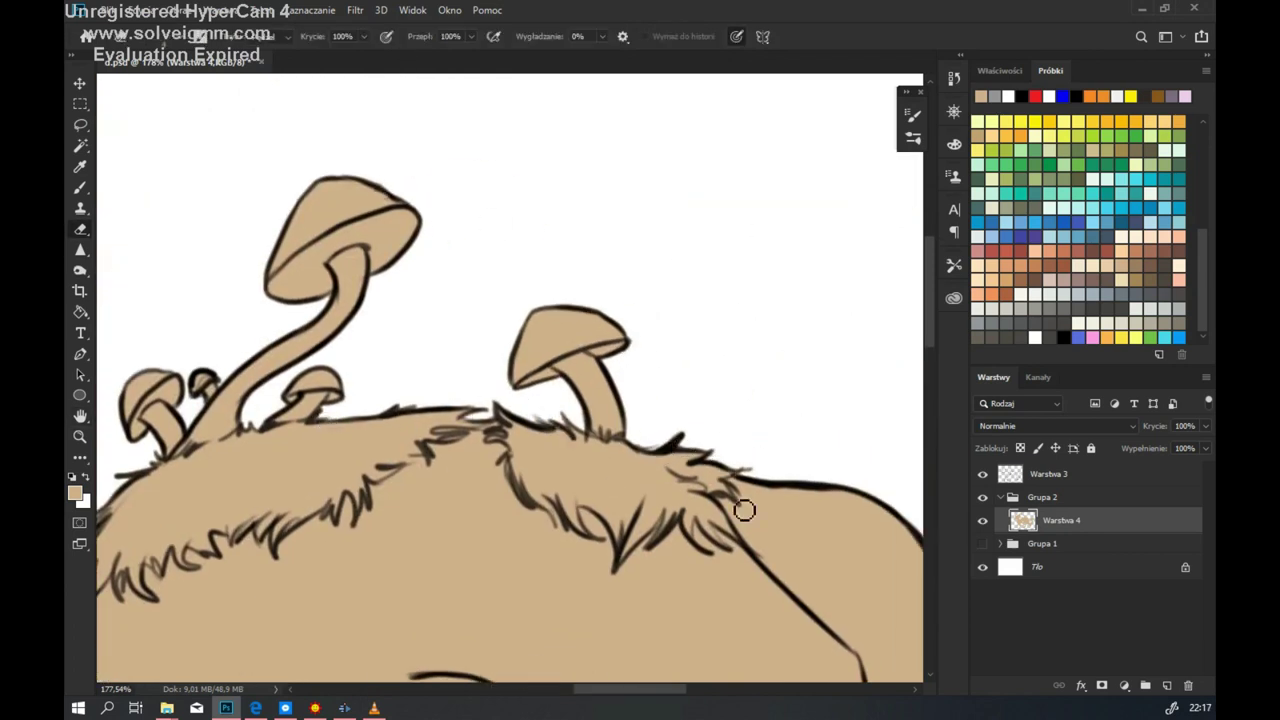
scroll(744, 510, "right", 5)
scroll(543, 355, "down", 4)
mouse_move(695, 330)
left_mouse_down()
mouse_move(651, 306)
mouse_move(777, 357)
mouse_move(740, 274)
mouse_move(510, 418)
left_mouse_up()
mouse_move(550, 474)
left_mouse_down()
mouse_move(663, 569)
mouse_move(614, 351)
mouse_move(451, 543)
mouse_move(660, 549)
mouse_move(623, 483)
mouse_move(489, 611)
mouse_move(424, 146)
left_mouse_up()
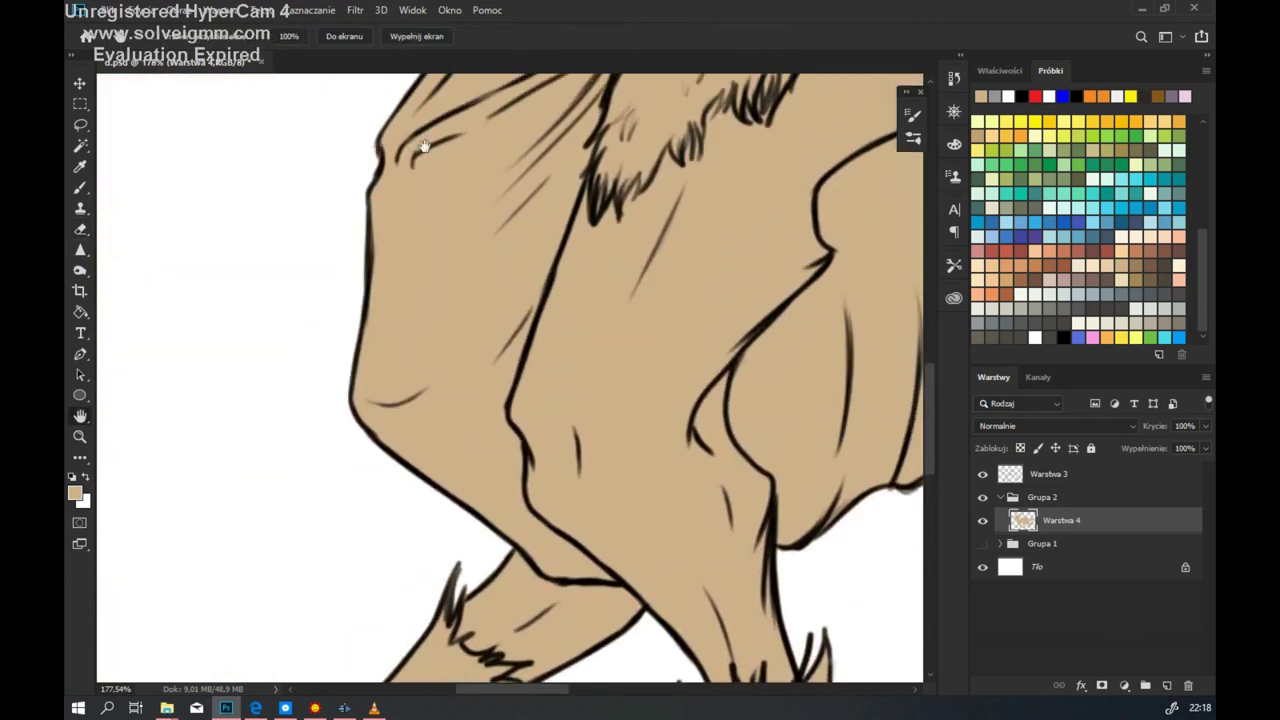
Step: Draw thin black strands hanging from the antler branches on the line art layer Warstwa 3
key("ctrl+0")
key("b")
key("d")
key("alt+bracketright")
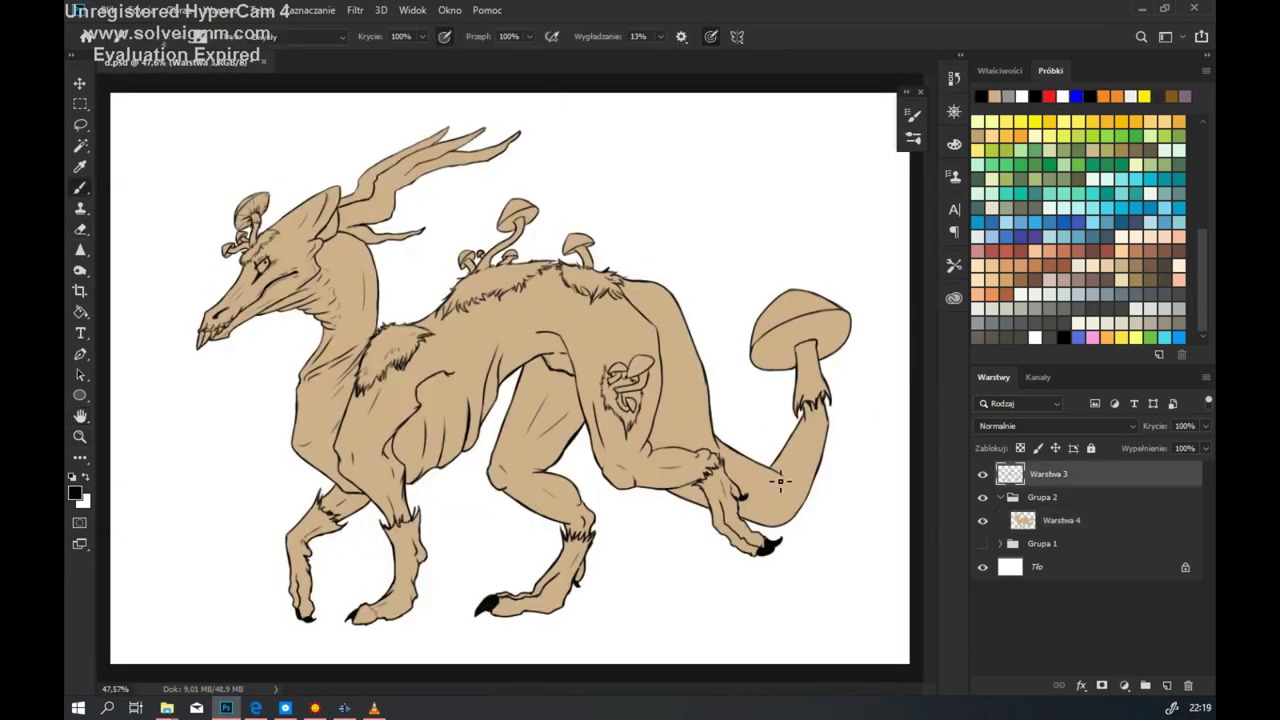
scroll(533, 179, "up", 5)
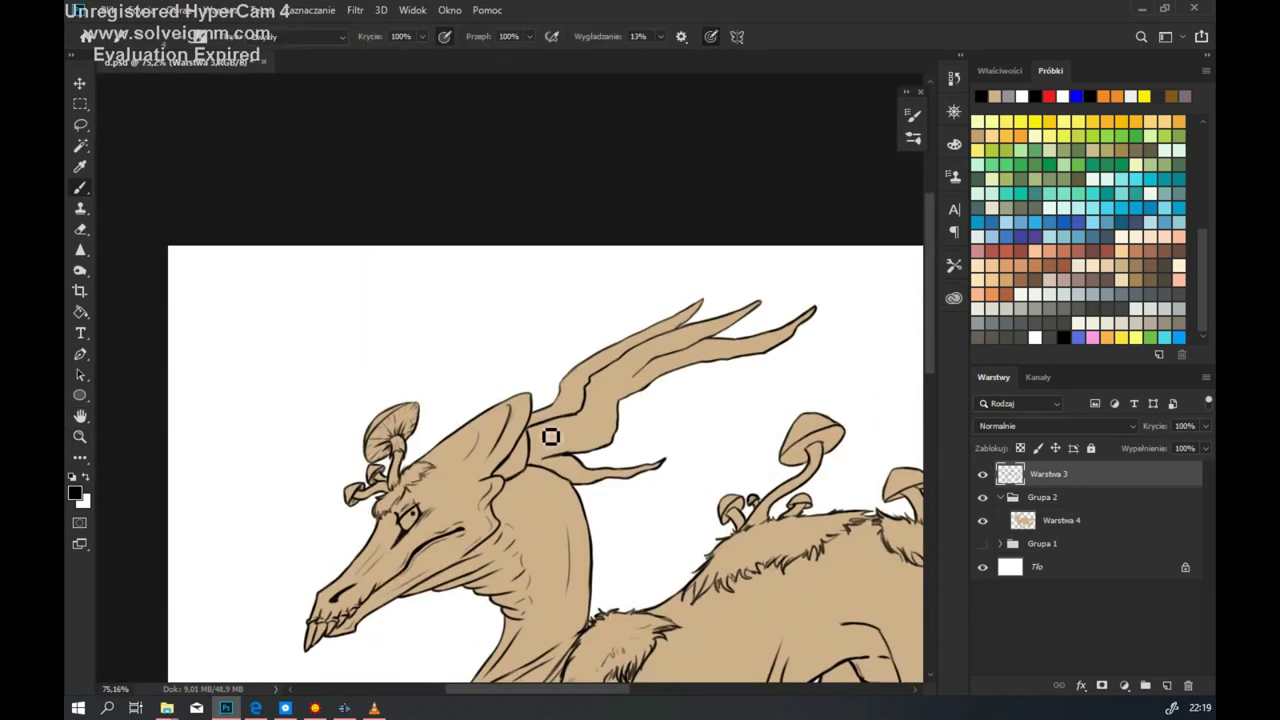
mouse_move(564, 555)
left_mouse_down()
mouse_move(598, 474)
mouse_move(587, 517)
mouse_move(585, 424)
left_mouse_up()
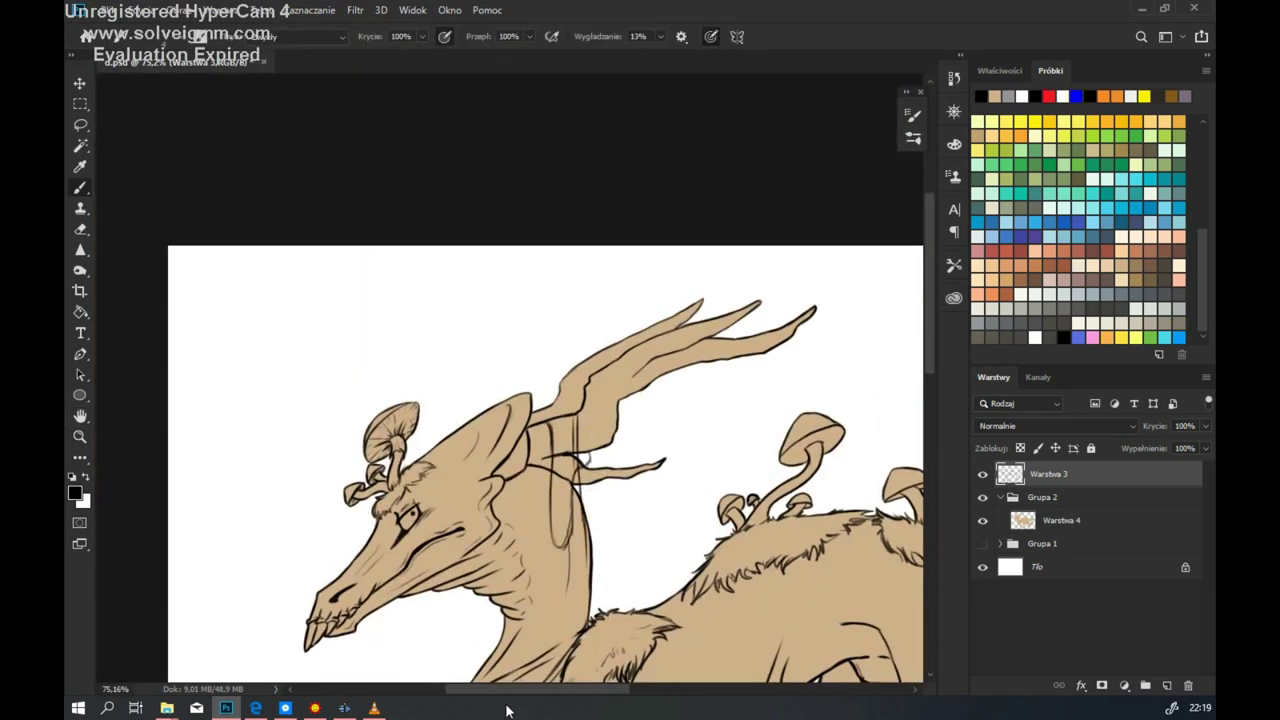
left_click_drag(656, 338, 654, 458)
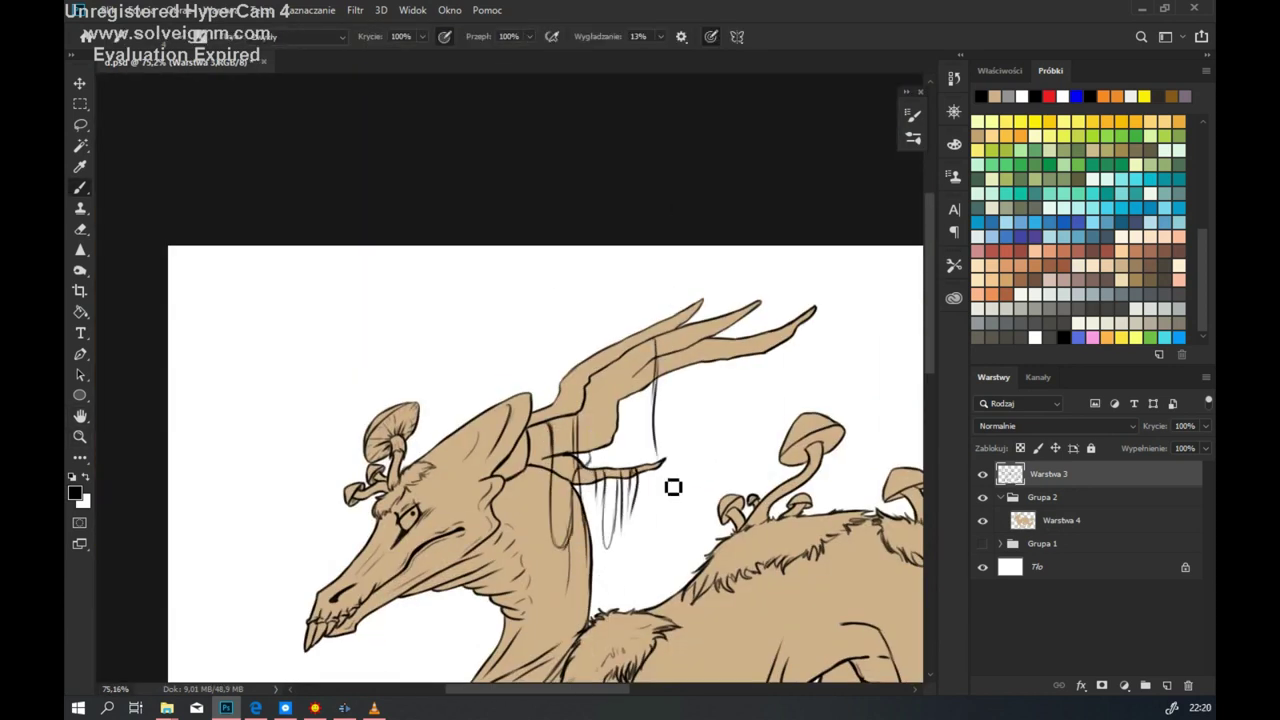
mouse_move(687, 342)
left_mouse_down()
mouse_move(715, 442)
mouse_move(753, 354)
mouse_move(766, 464)
left_mouse_up()
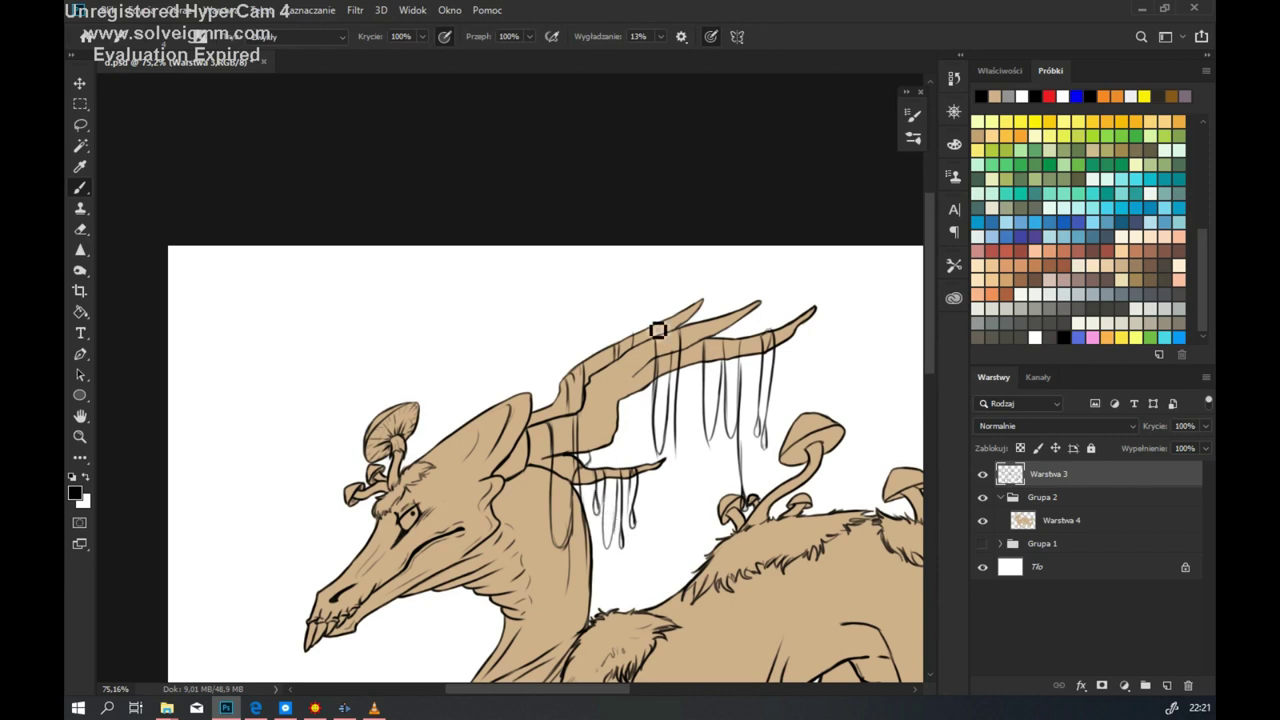
Step: Ink radiating gill lines beneath the cap of the tallest back mushroom
left_click_drag(650, 428, 390, 363)
scroll(700, 360, "up", 5)
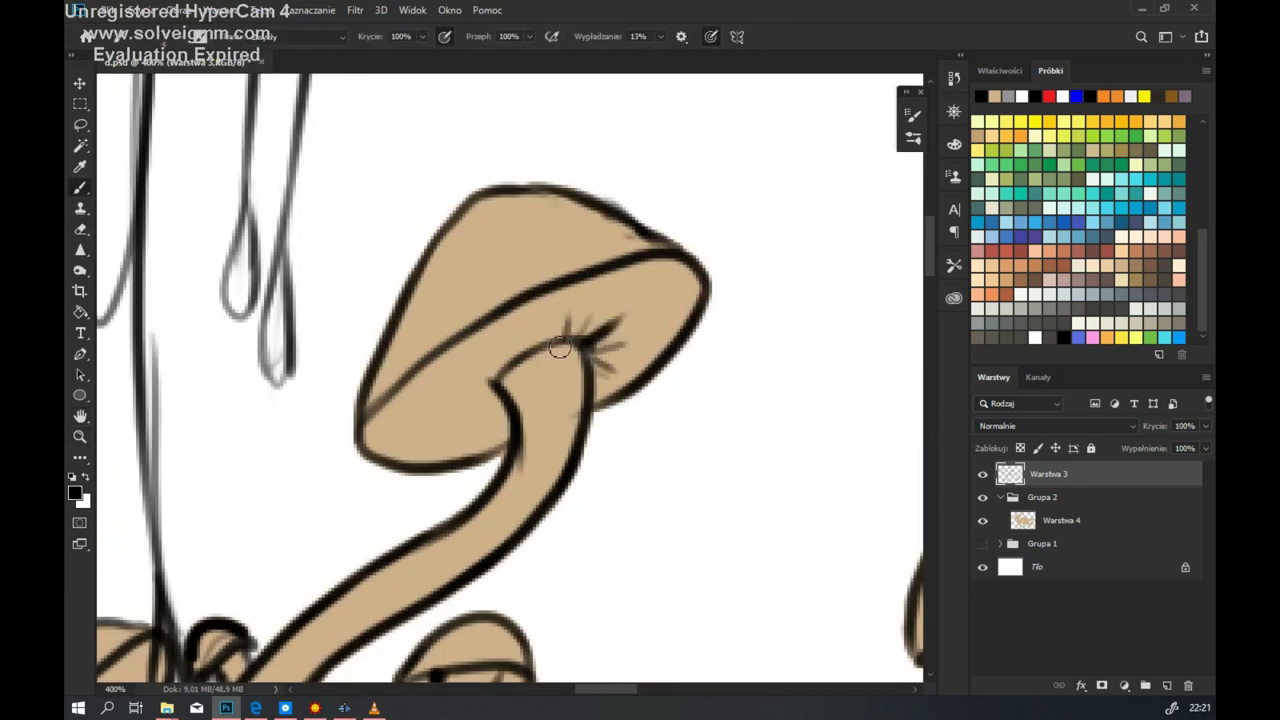
mouse_move(683, 258)
left_mouse_down()
mouse_move(690, 325)
mouse_move(609, 309)
left_mouse_up()
left_click_drag(640, 268, 600, 310)
left_click_drag(380, 440, 460, 415)
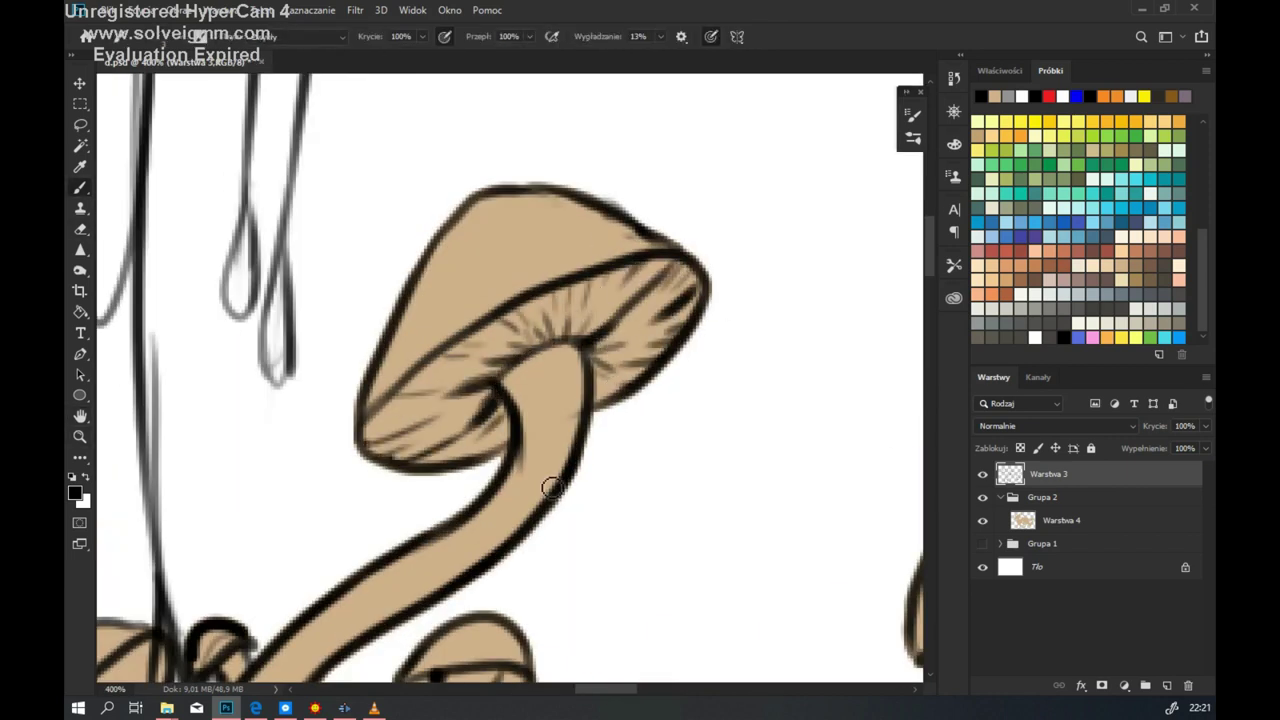
Step: Ink dense radiating gill lines across the underside of the large tail mushroom's cap
left_click_drag(551, 486, 671, 231)
scroll(256, 400, "down", 10)
scroll(646, 503, "up", 8)
scroll(697, 408, "up", 2)
scroll(697, 408, "down", 10)
scroll(537, 451, "up", 6)
scroll(571, 420, "up", 3)
left_click_drag(597, 350, 566, 412)
left_click_drag(636, 424, 570, 425)
left_click_drag(507, 338, 540, 418)
left_click_drag(465, 378, 490, 432)
left_click_drag(412, 405, 488, 443)
left_click_drag(370, 442, 491, 463)
left_click_drag(360, 476, 460, 500)
left_click_drag(455, 455, 494, 514)
left_click_drag(338, 500, 370, 520)
mouse_move(312, 470)
left_mouse_down()
mouse_move(400, 490)
mouse_move(386, 448)
left_mouse_up()
left_click_drag(314, 488, 410, 480)
left_click_drag(350, 425, 431, 437)
left_click_drag(698, 332, 625, 412)
left_click_drag(690, 318, 637, 361)
left_click_drag(602, 303, 586, 342)
left_click_drag(552, 314, 541, 370)
left_click_drag(447, 356, 459, 404)
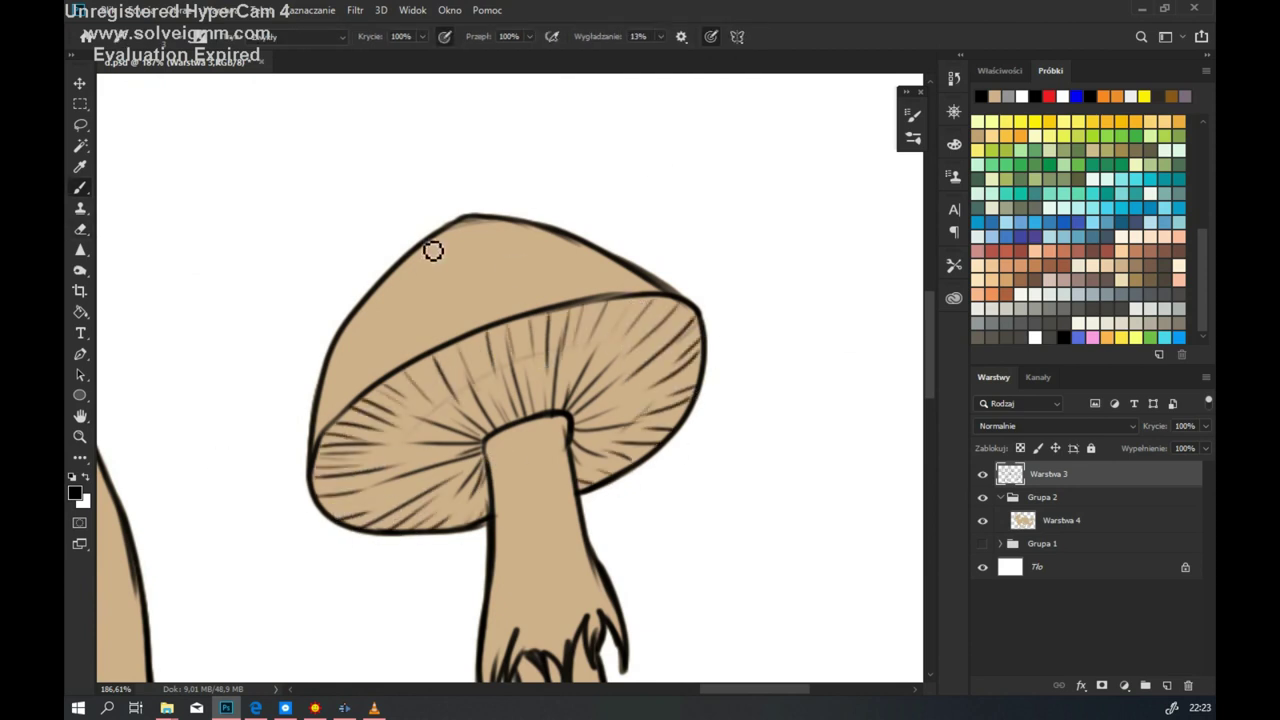
Step: Add fine detail lines to the tail mushroom's cap and thin inner contour lines across the creature's body
scroll(508, 323, "down", 2)
key("z")
key("ctrl+0")
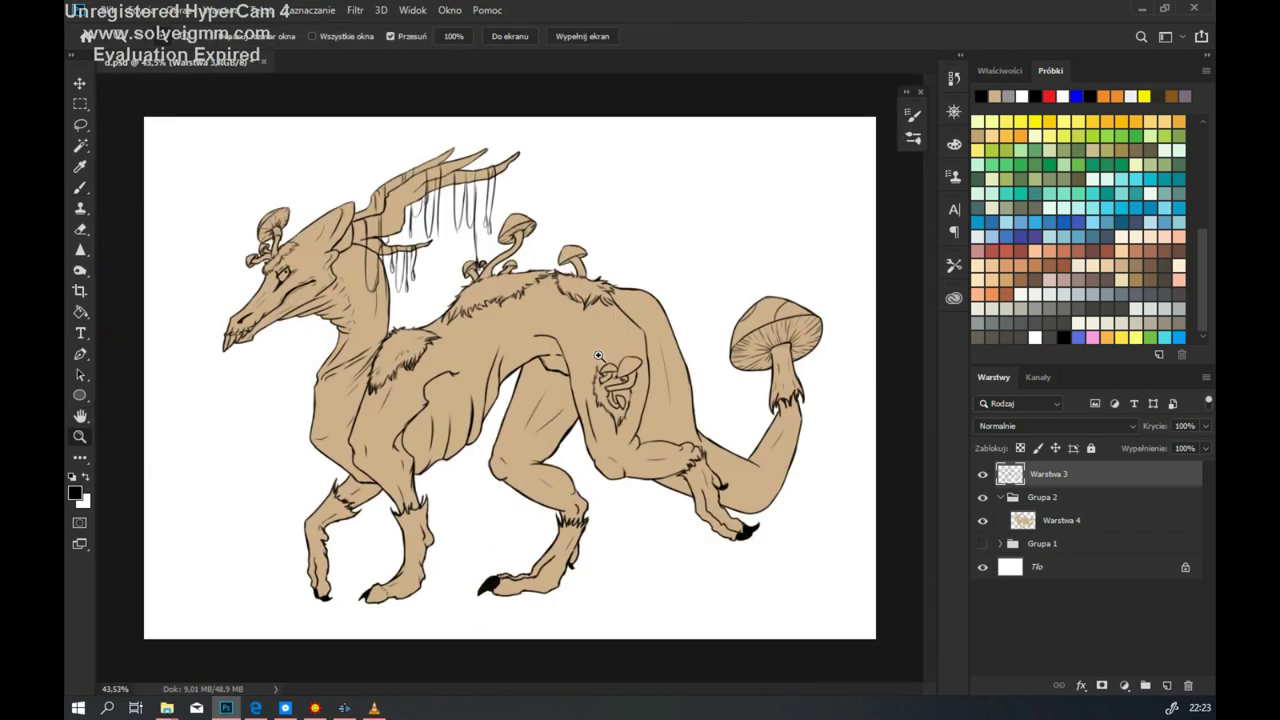
left_click(598, 355)
key("b")
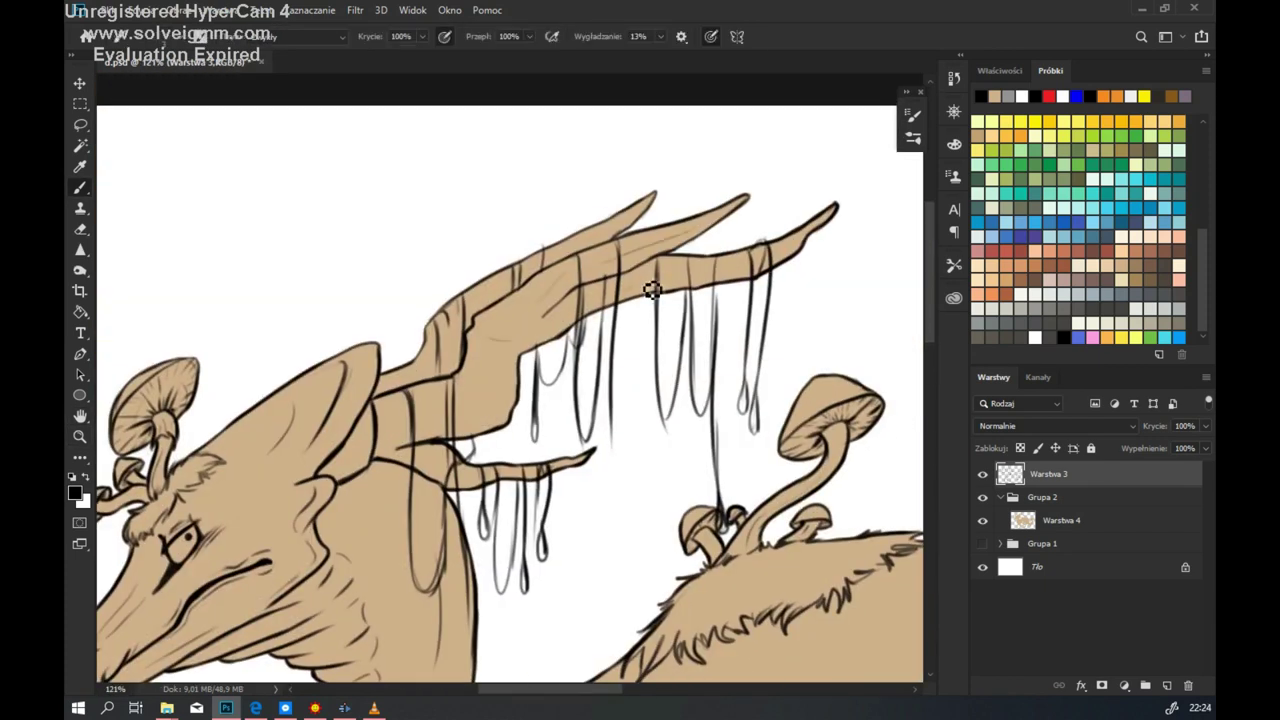
scroll(505, 485, "down", 3)
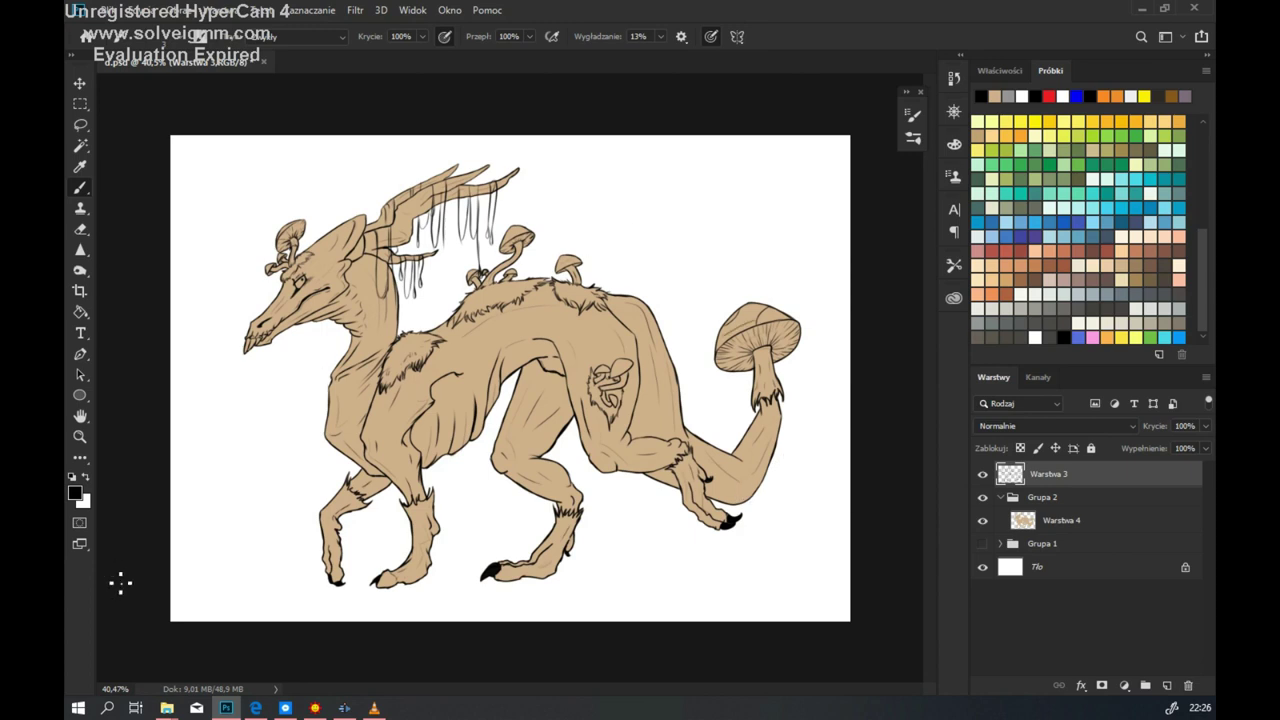
Step: Add a new layer clipped to the tan base layer Warstwa 4 and choose a darker brown for painting
left_click(1060, 520)
left_click(1166, 686)
key("ctrl+alt+g")
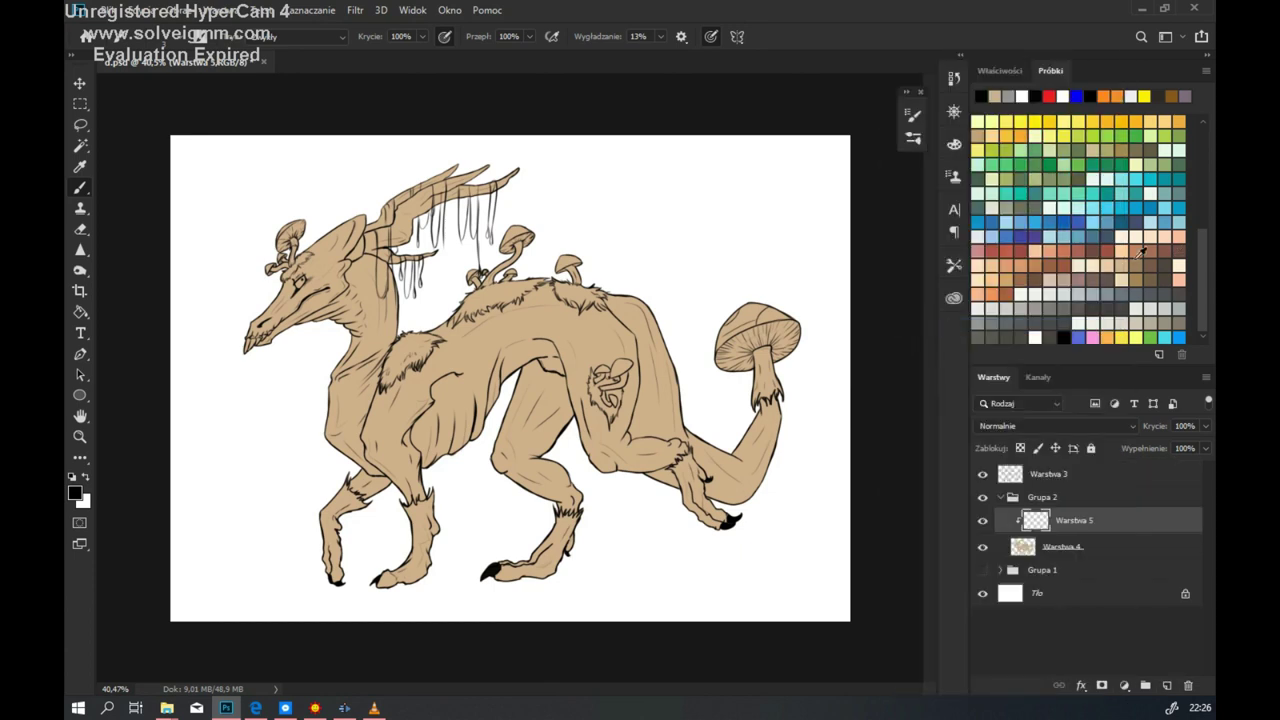
left_click(1140, 252)
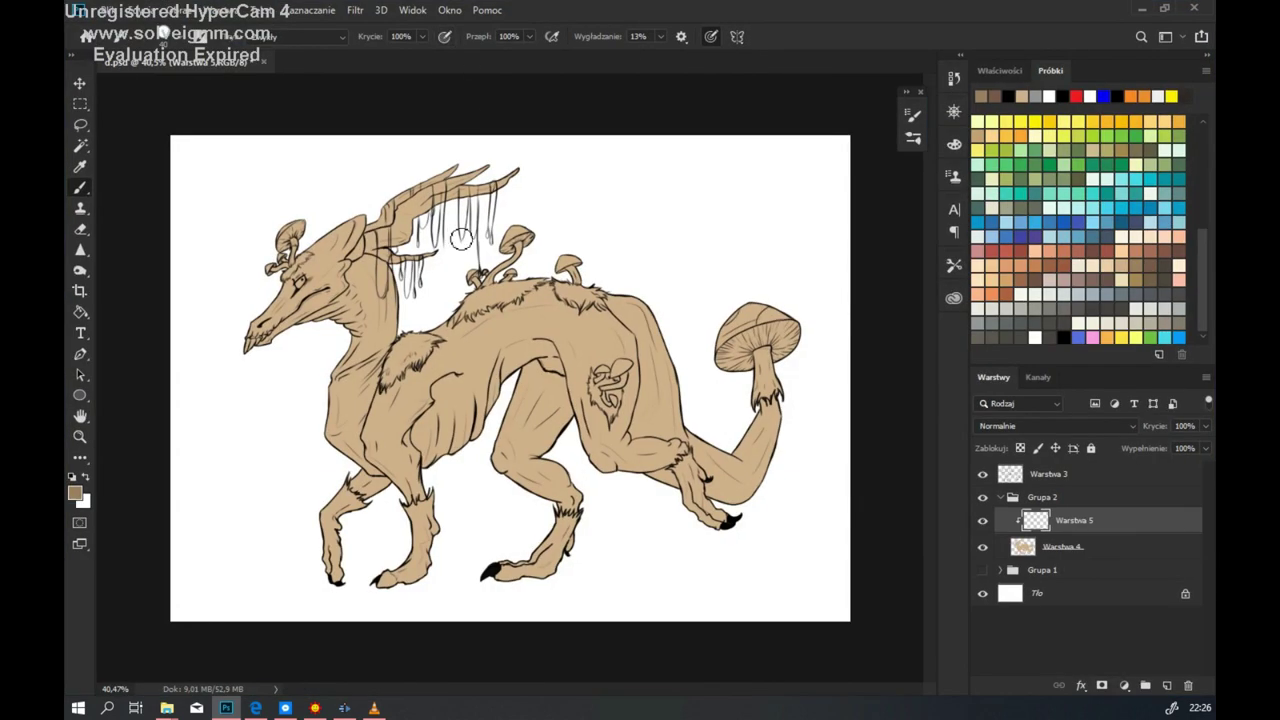
Step: Paint the underside of the jaw, the neck and the chest darker brown on the clipped layer
scroll(320, 322, "up", 5)
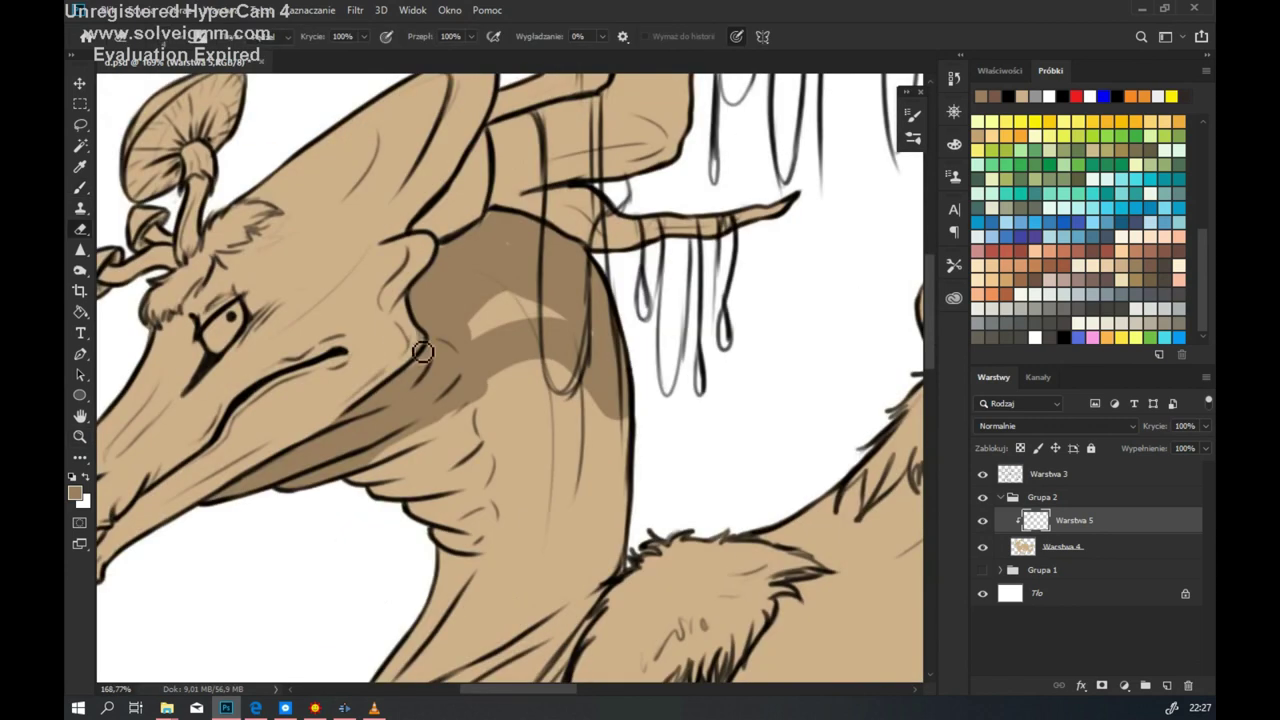
scroll(551, 402, "down", 5)
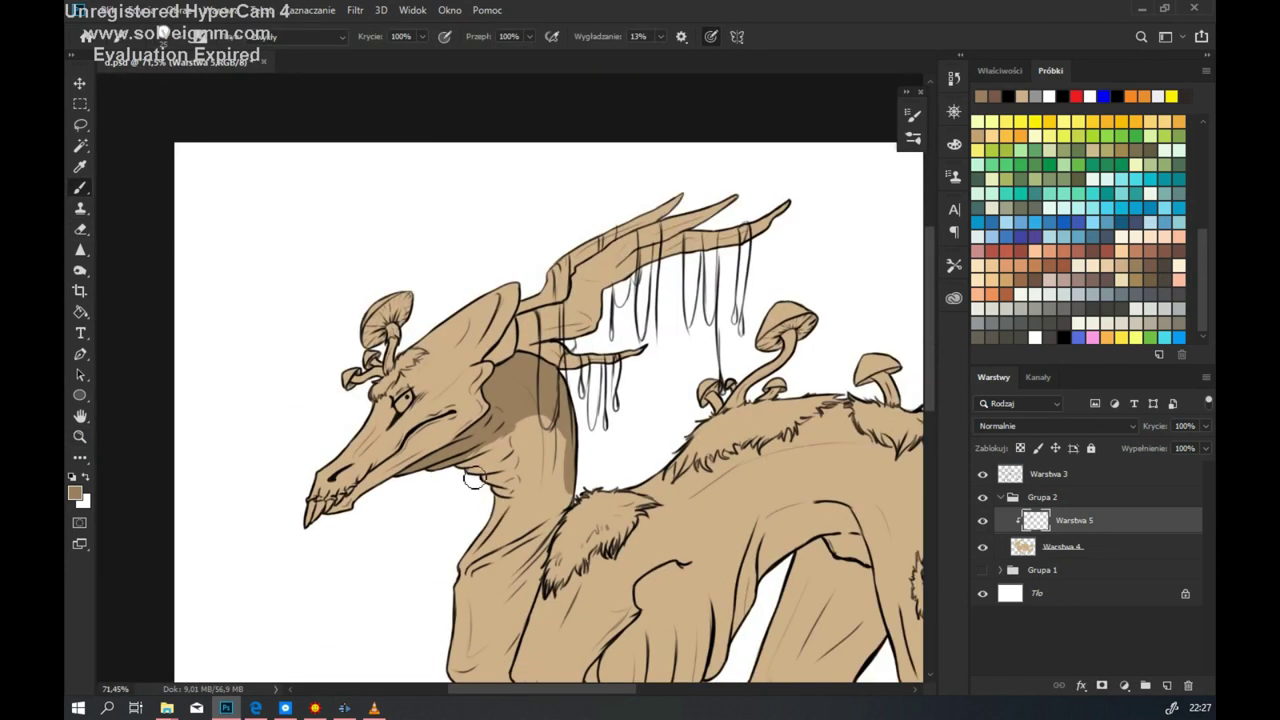
scroll(551, 402, "up", 3)
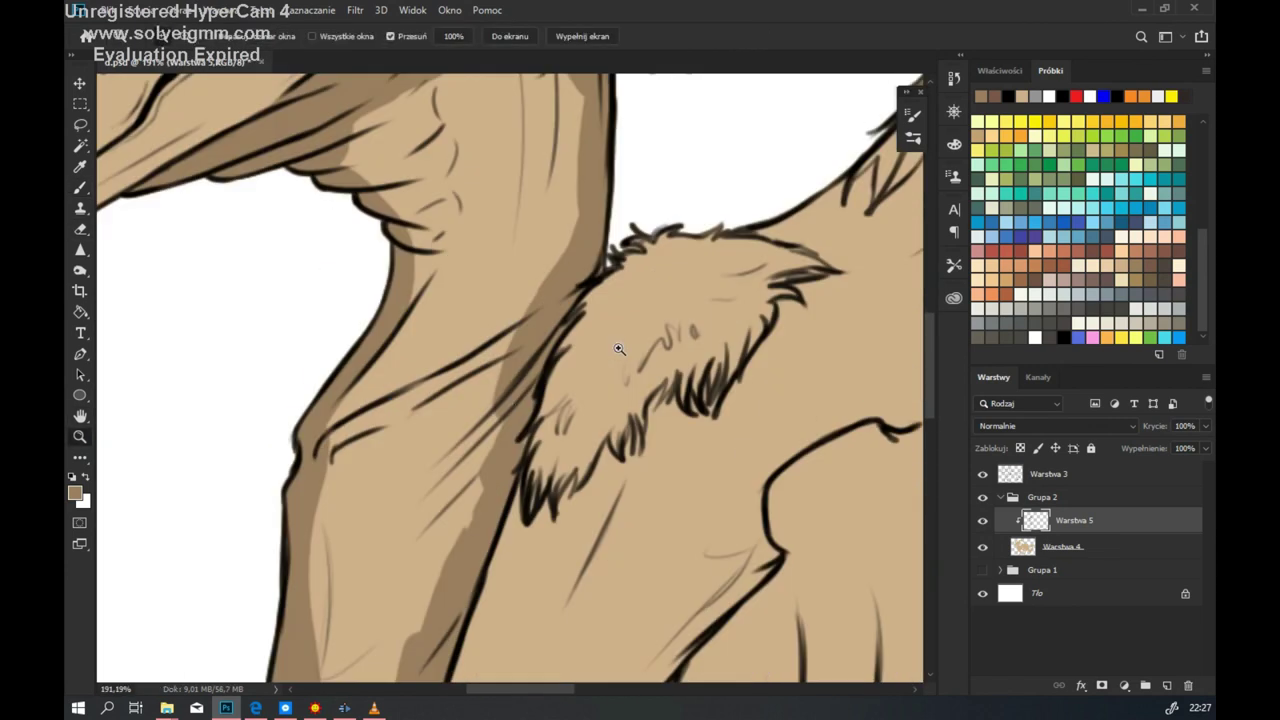
left_click_drag(518, 419, 478, 374)
scroll(529, 313, "down", 2)
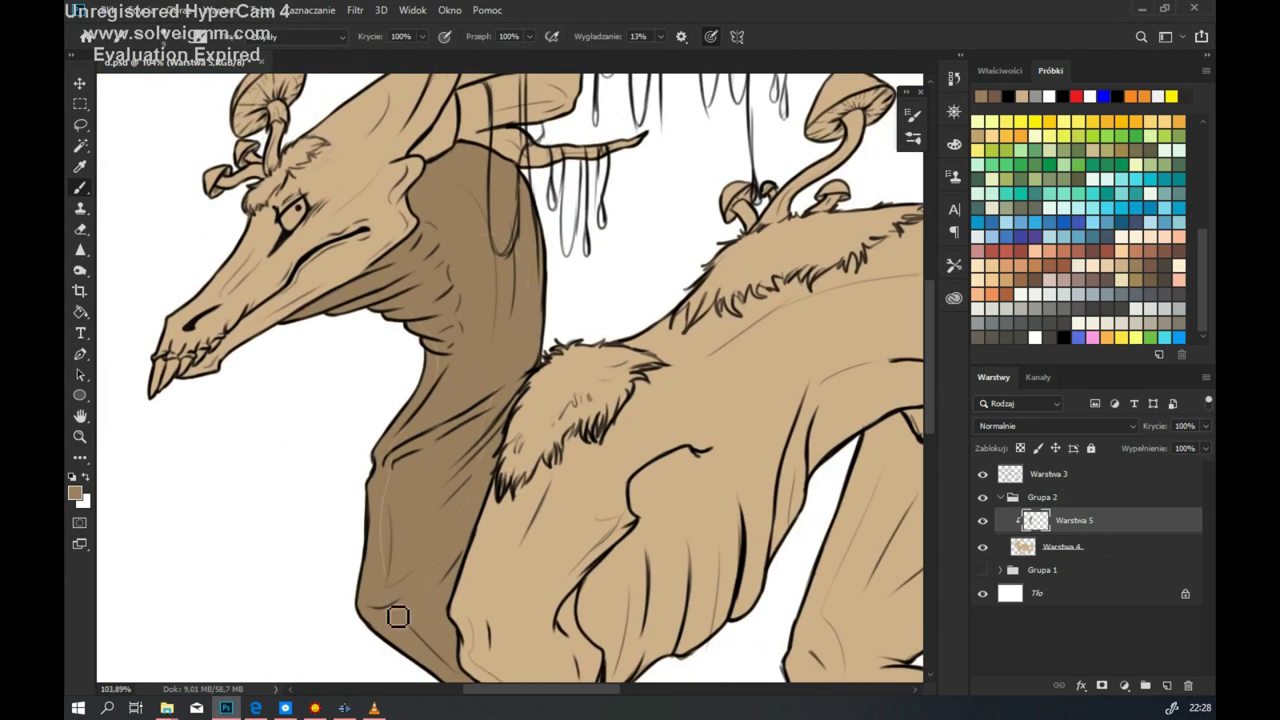
Step: Paint the upper forelegs, shoulder and ribcage darker brown, leaving the shoulder fur and lower legs tan
scroll(597, 314, "down", 5)
scroll(340, 540, "up", 6)
left_click_drag(295, 465, 348, 552)
scroll(346, 553, "down", 1)
mouse_move(572, 578)
left_mouse_down()
mouse_move(625, 515)
mouse_move(630, 440)
left_mouse_up()
scroll(550, 456, "down", 2)
mouse_move(550, 456)
left_mouse_down()
mouse_move(819, 212)
mouse_move(716, 133)
mouse_move(679, 168)
left_mouse_up()
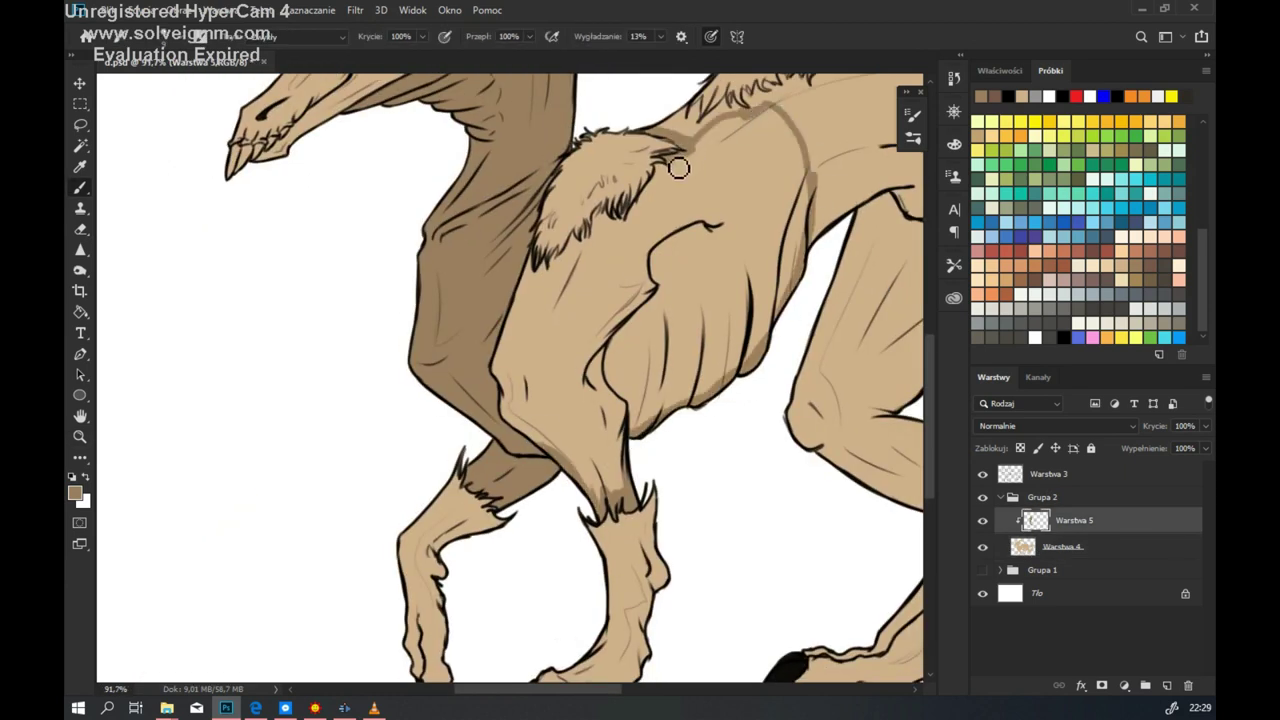
mouse_move(541, 272)
left_mouse_down()
mouse_move(666, 208)
mouse_move(523, 449)
left_mouse_up()
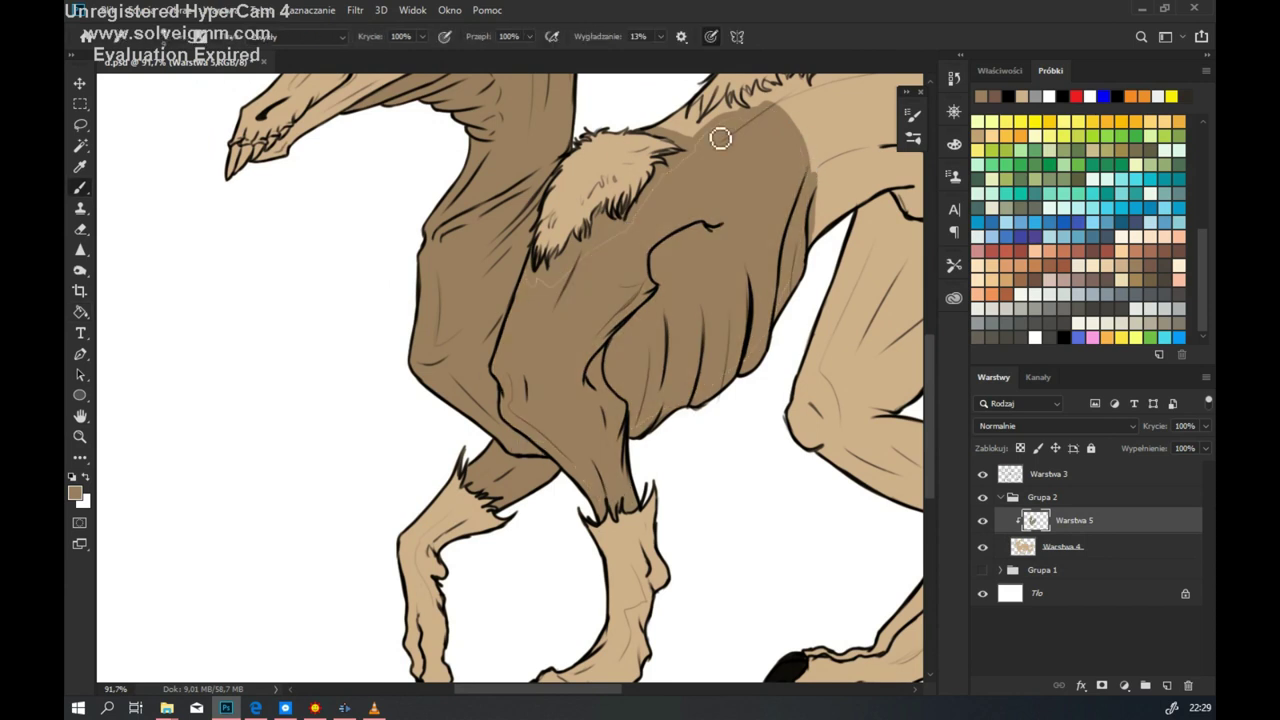
Step: Paint a darker brown edge along the back beneath the fur ridge, following the fur tufts toward the rump
scroll(764, 191, "up", 5)
mouse_move(270, 450)
left_mouse_down()
mouse_move(470, 350)
mouse_move(560, 330)
mouse_move(609, 348)
mouse_move(850, 255)
left_mouse_up()
left_click_drag(850, 255, 630, 355)
mouse_move(520, 405)
left_mouse_down()
mouse_move(655, 335)
mouse_move(781, 350)
mouse_move(520, 480)
left_mouse_up()
scroll(680, 443, "down", 5)
scroll(600, 400, "up", 4)
mouse_move(530, 300)
left_mouse_down()
mouse_move(320, 480)
mouse_move(508, 383)
mouse_move(800, 510)
mouse_move(575, 425)
left_mouse_up()
mouse_move(870, 310)
left_mouse_down()
mouse_move(850, 380)
mouse_move(722, 411)
mouse_move(260, 380)
mouse_move(820, 540)
mouse_move(400, 480)
left_mouse_up()
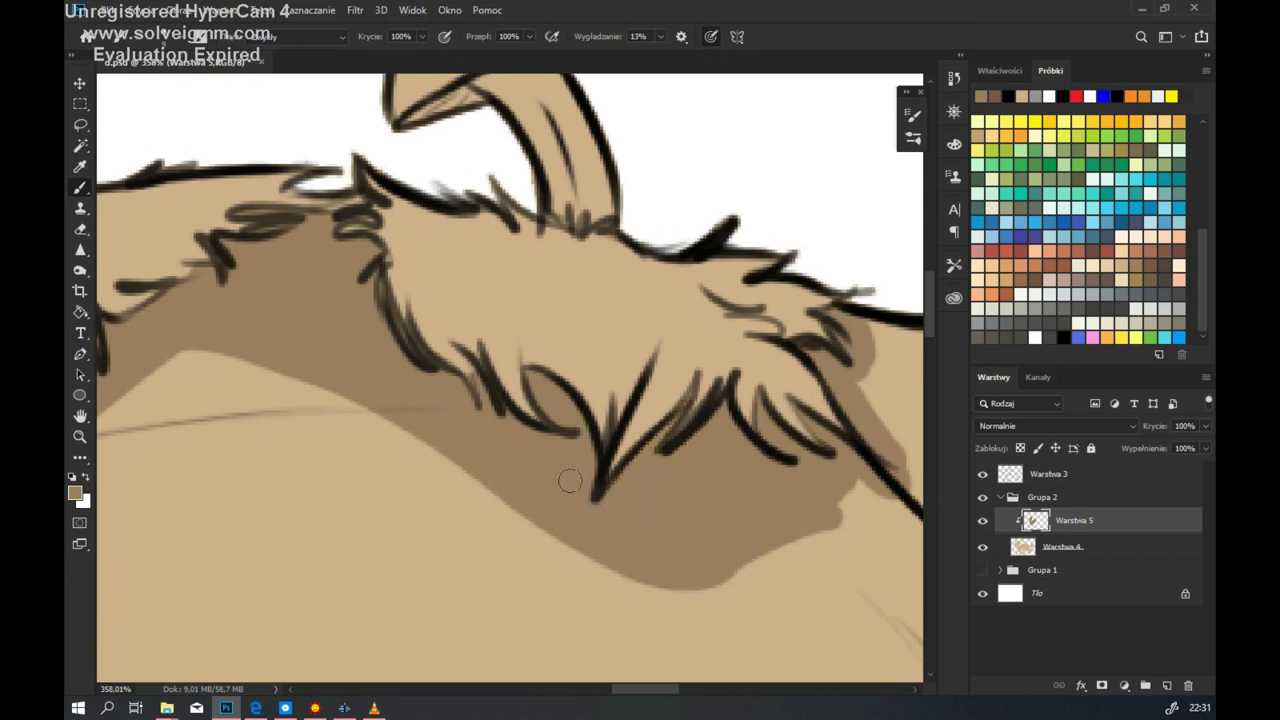
Step: Paint the back, rump and both hind legs darker brown down to the furry hocks, leaving the thigh's mushroom cluster tan
scroll(583, 346, "down", 6)
left_click_drag(583, 346, 565, 326)
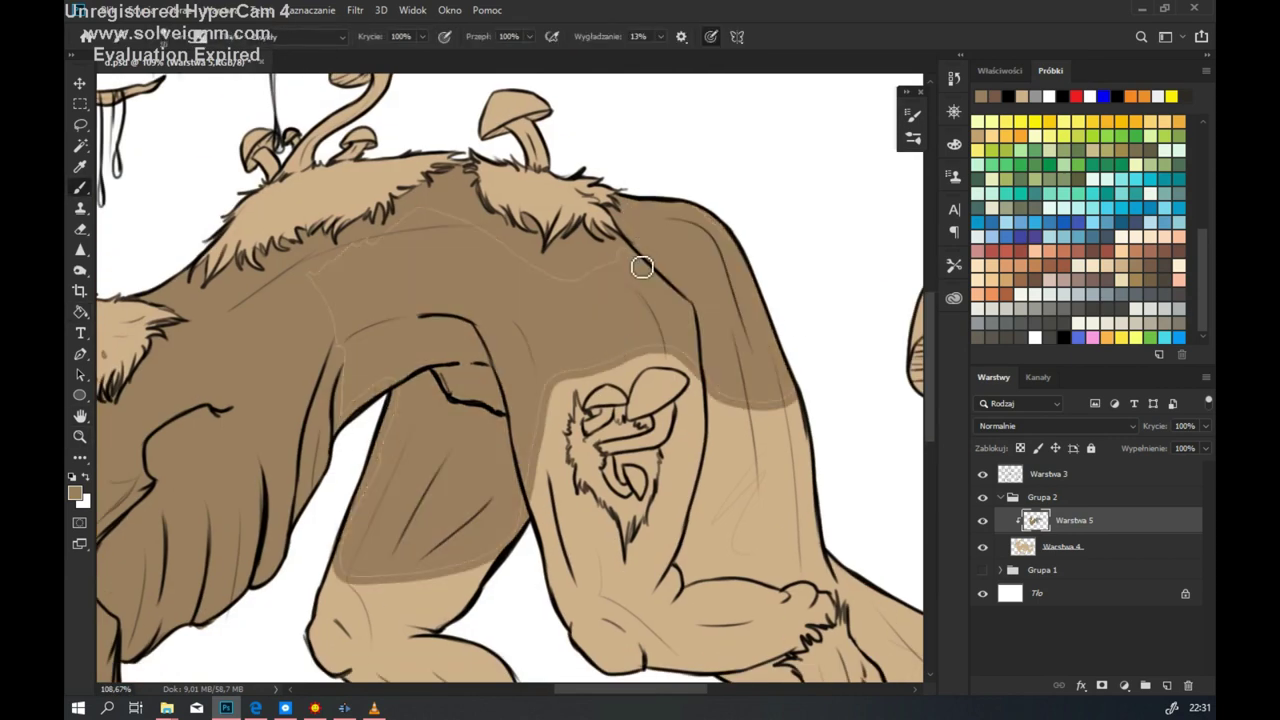
left_click_drag(740, 508, 575, 363)
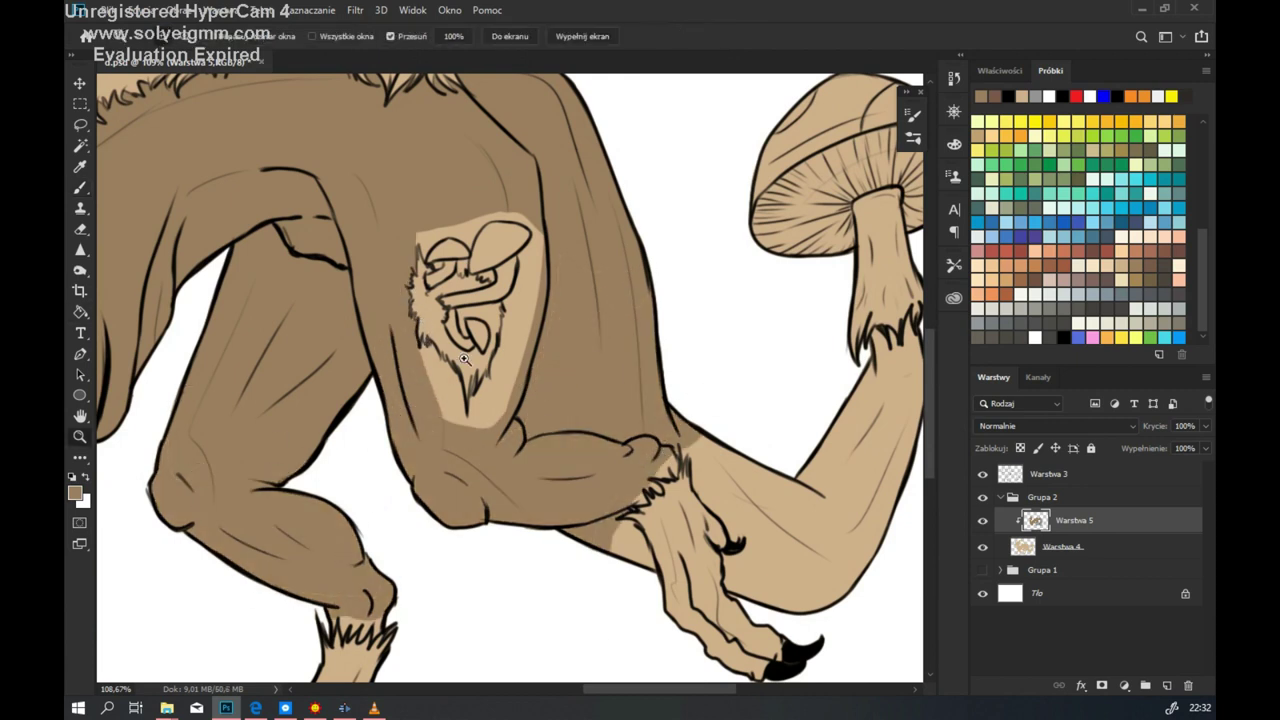
Step: Paint darker brown around the thigh's mushroom cluster up to the edges of its fur patch
scroll(461, 352, "up", 5)
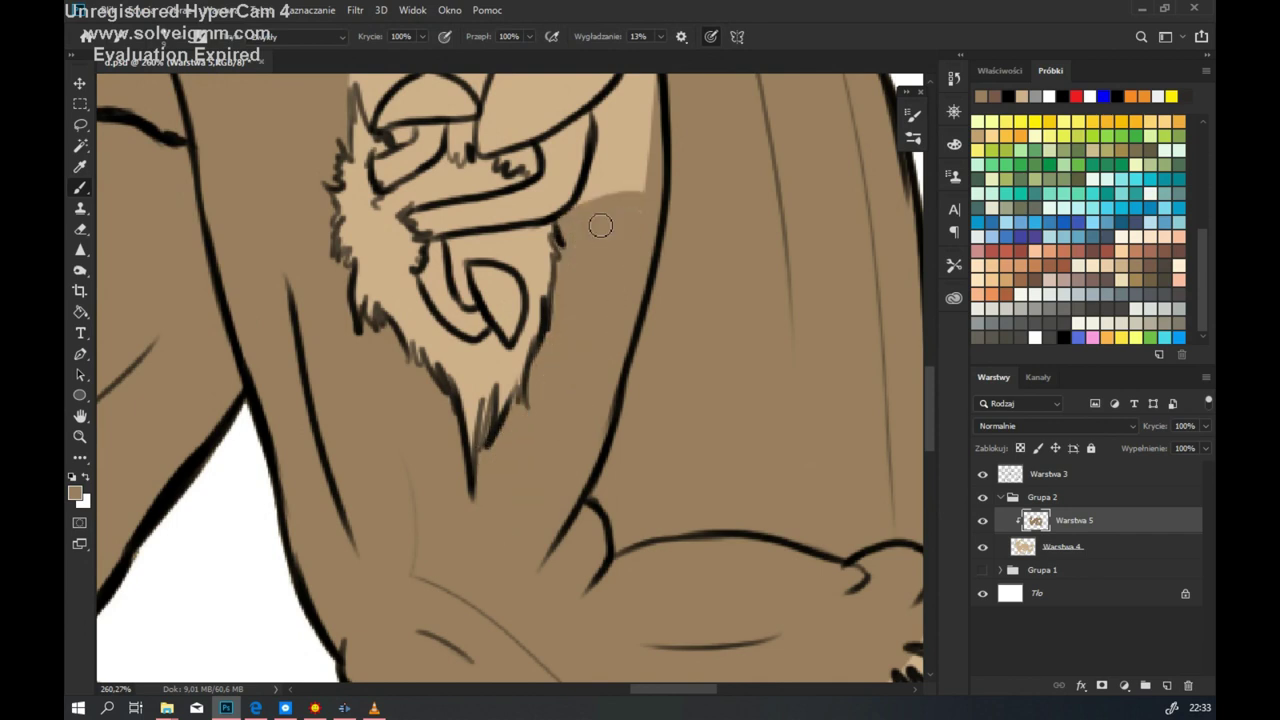
scroll(600, 220, "up", 3)
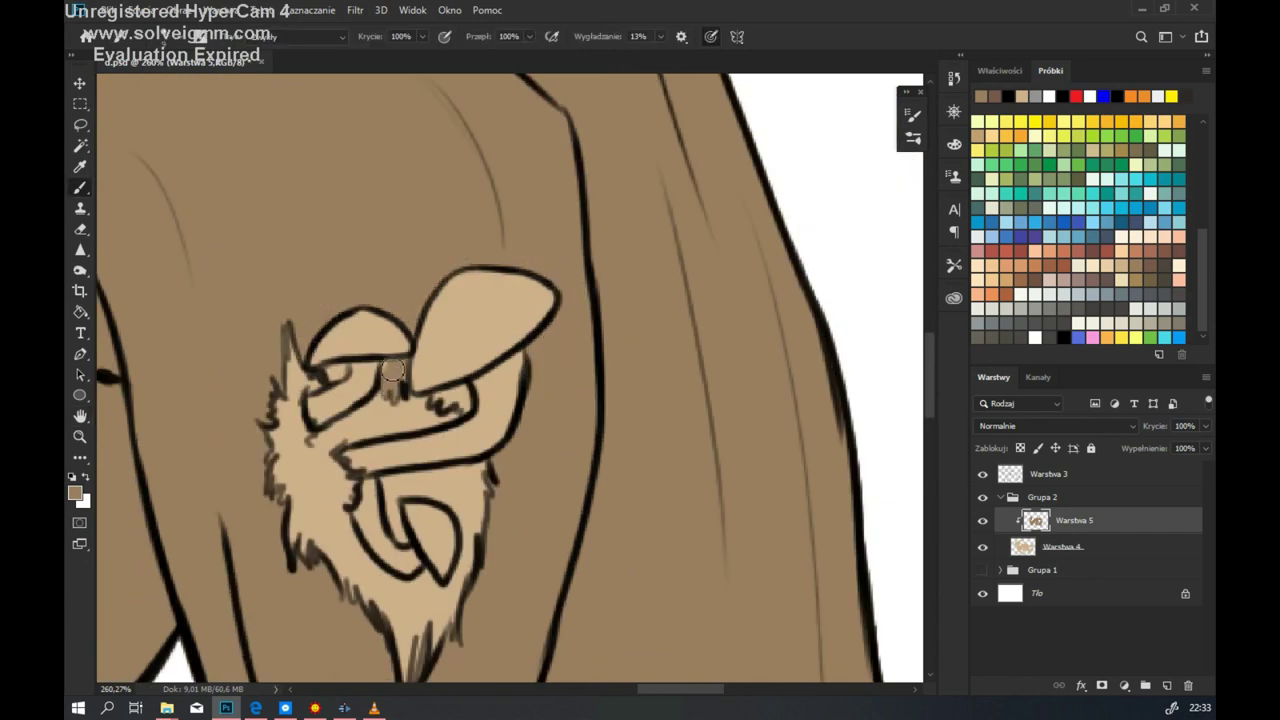
scroll(642, 373, "down", 10)
scroll(509, 357, "up", 3)
Step: Paint the whole tail darker brown around the hind foot and up to the ragged base of the tail mushroom
key("e")
scroll(640, 457, "down", 8)
scroll(640, 457, "up", 5)
key("b")
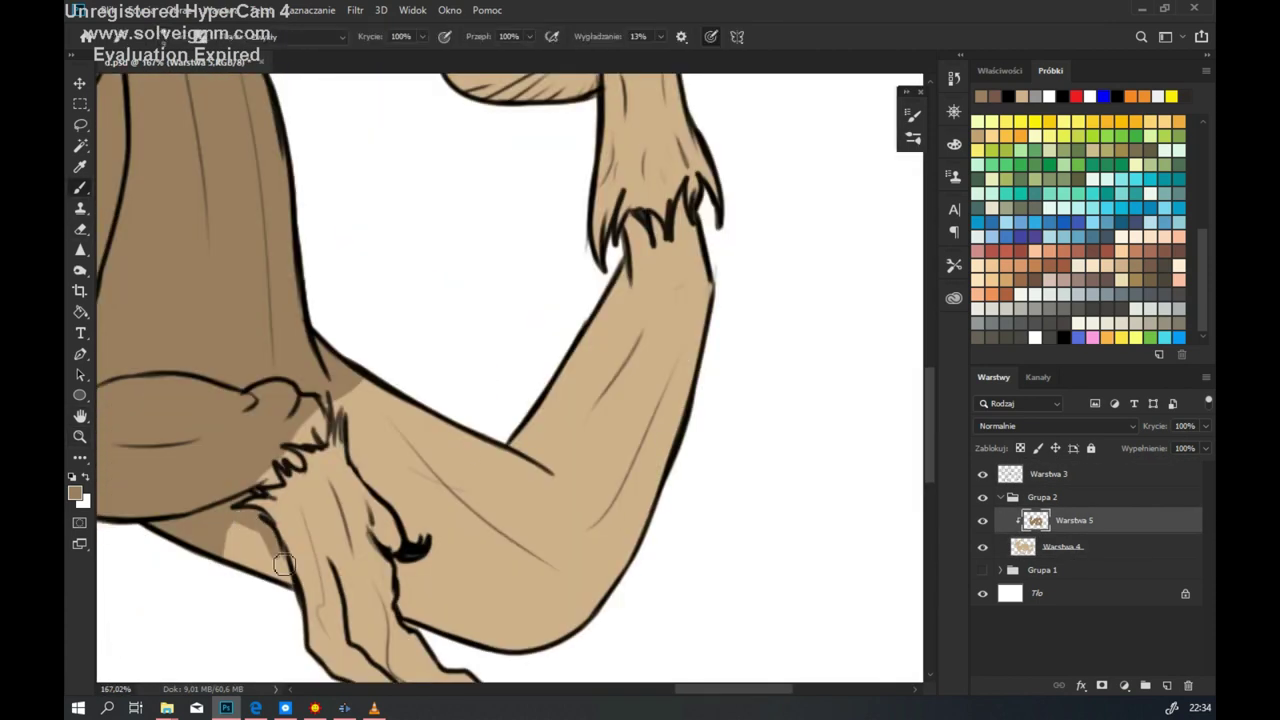
mouse_move(340, 410)
left_mouse_down()
mouse_move(406, 566)
mouse_move(400, 632)
left_mouse_up()
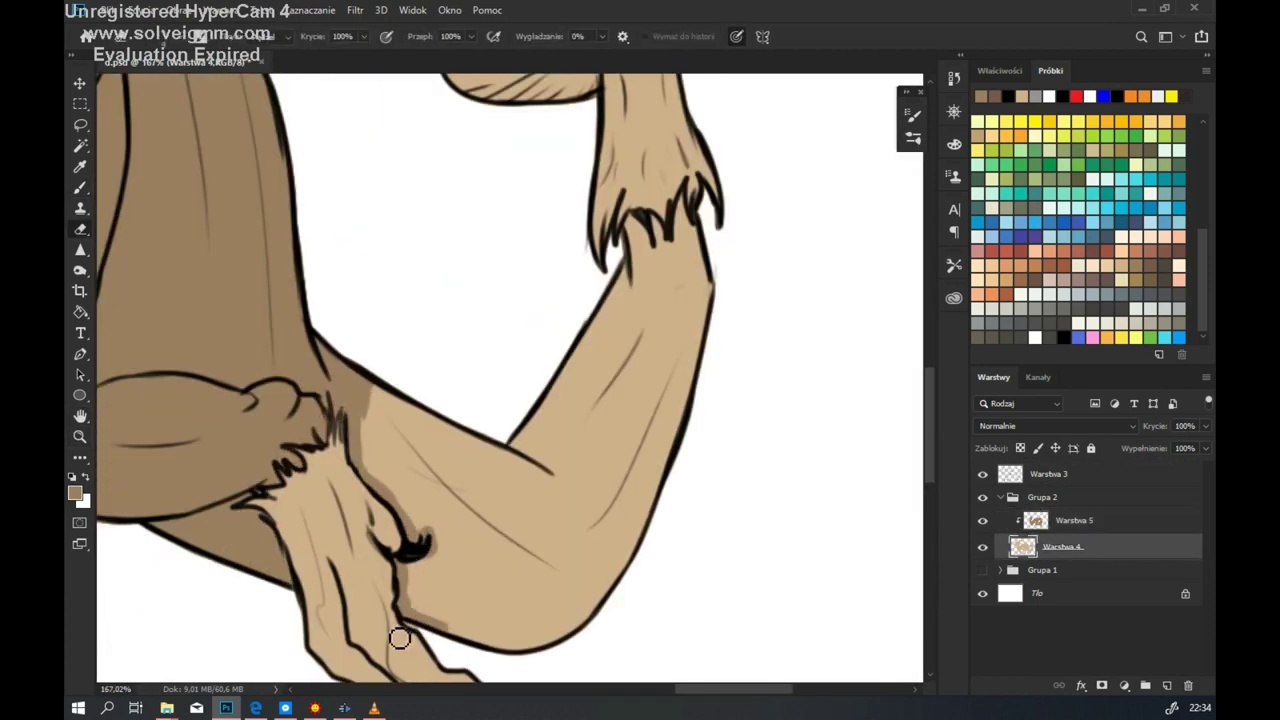
left_click_drag(680, 236, 627, 244)
left_click_drag(549, 666, 618, 285)
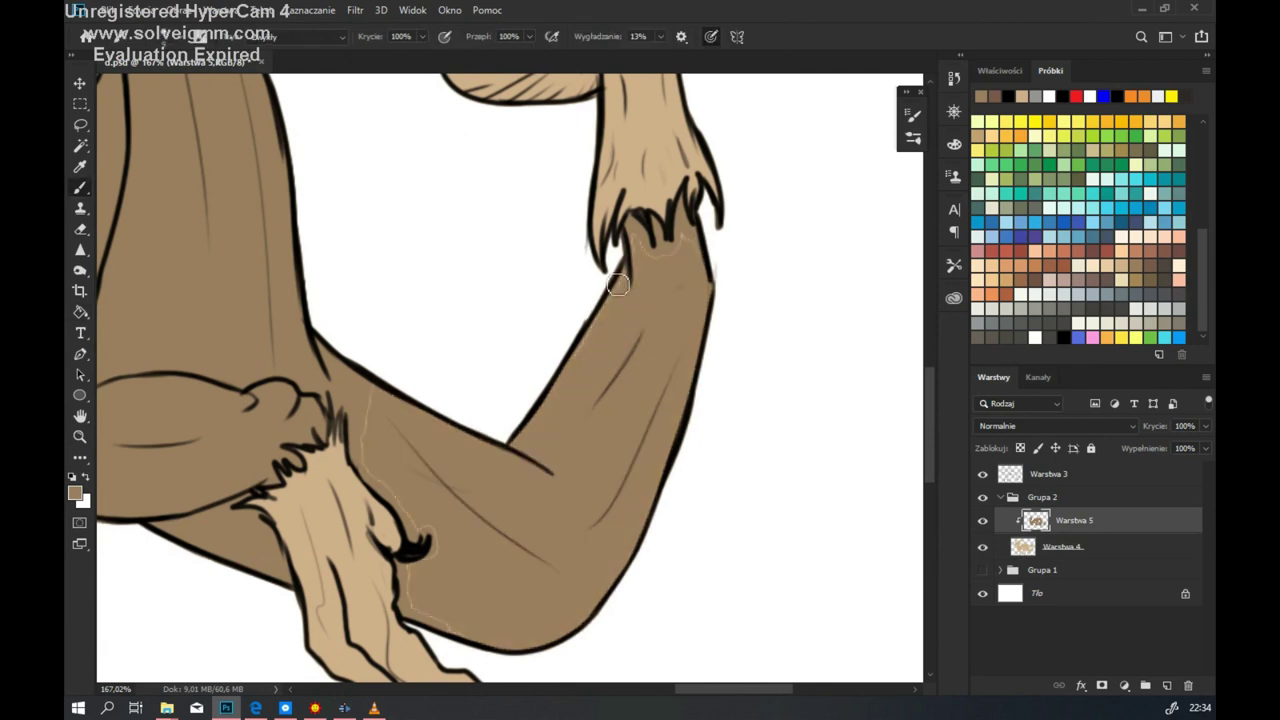
key("alt+bracketleft")
Step: Add a new clipped layer directly above the tan base and paint both fur patches along the back dark green
scroll(671, 263, "down", 8)
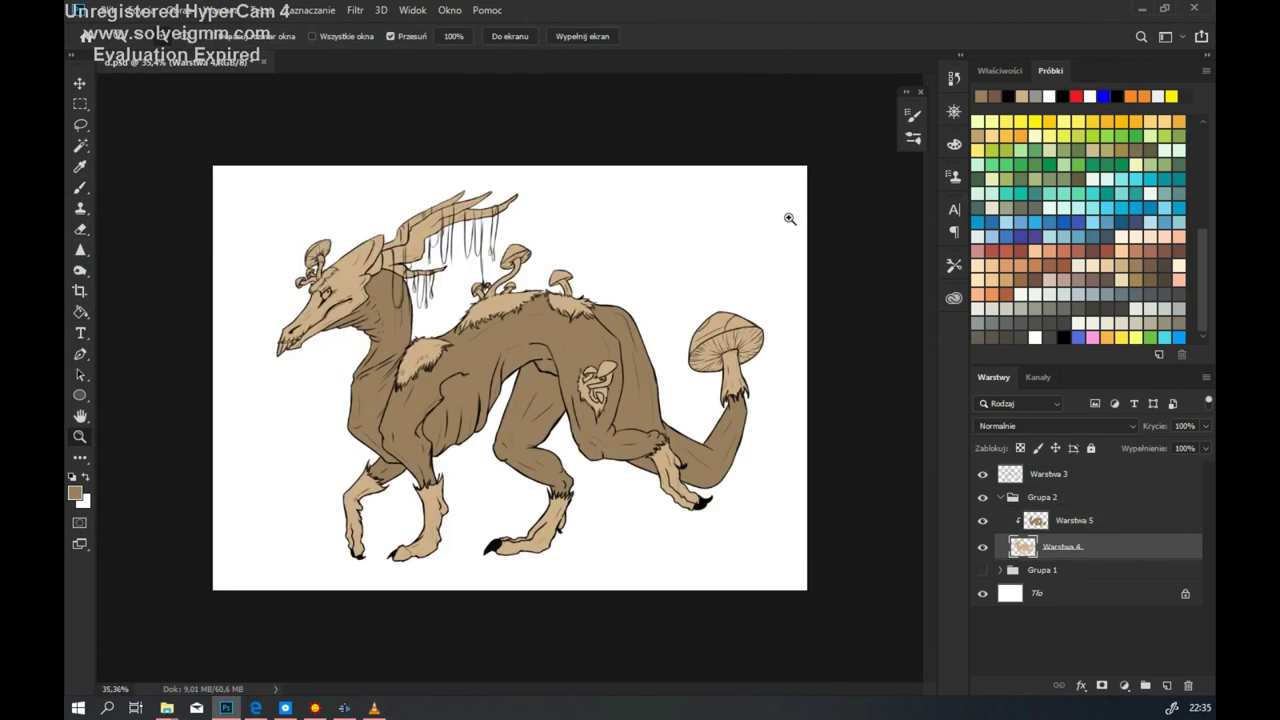
key("ctrl+shift+alt+n")
left_click(1013, 212)
mouse_move(490, 320)
left_mouse_down()
mouse_move(543, 300)
mouse_move(470, 310)
left_mouse_up()
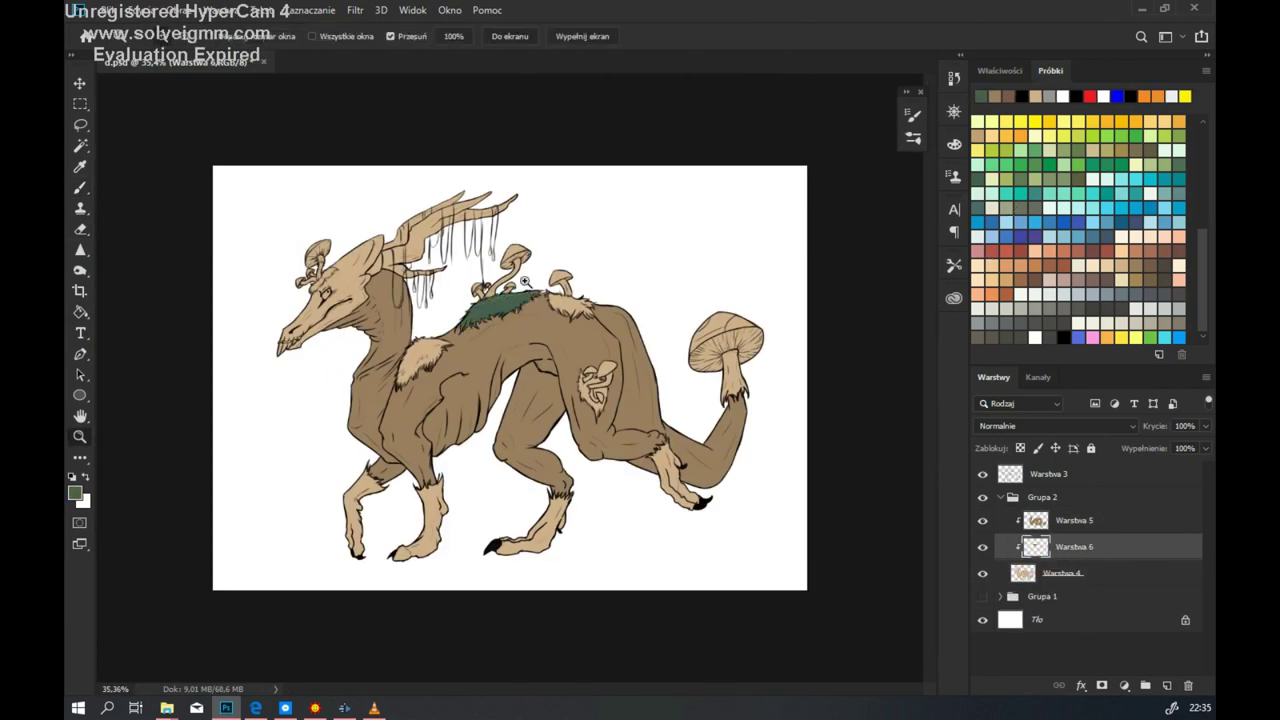
scroll(522, 320, "up", 5)
mouse_move(614, 246)
left_mouse_down()
mouse_move(658, 251)
mouse_move(727, 334)
mouse_move(686, 260)
left_mouse_up()
key("e")
key("alt+bracketright")
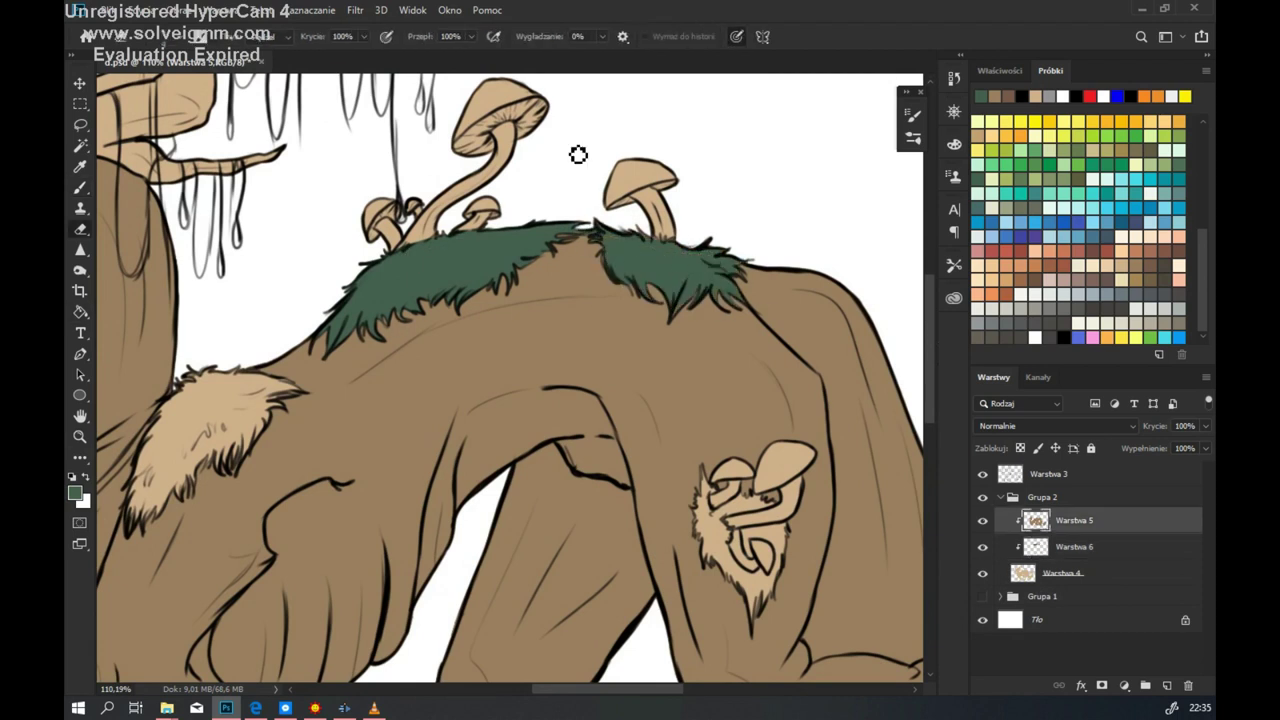
key("b")
key("alt+bracketleft")
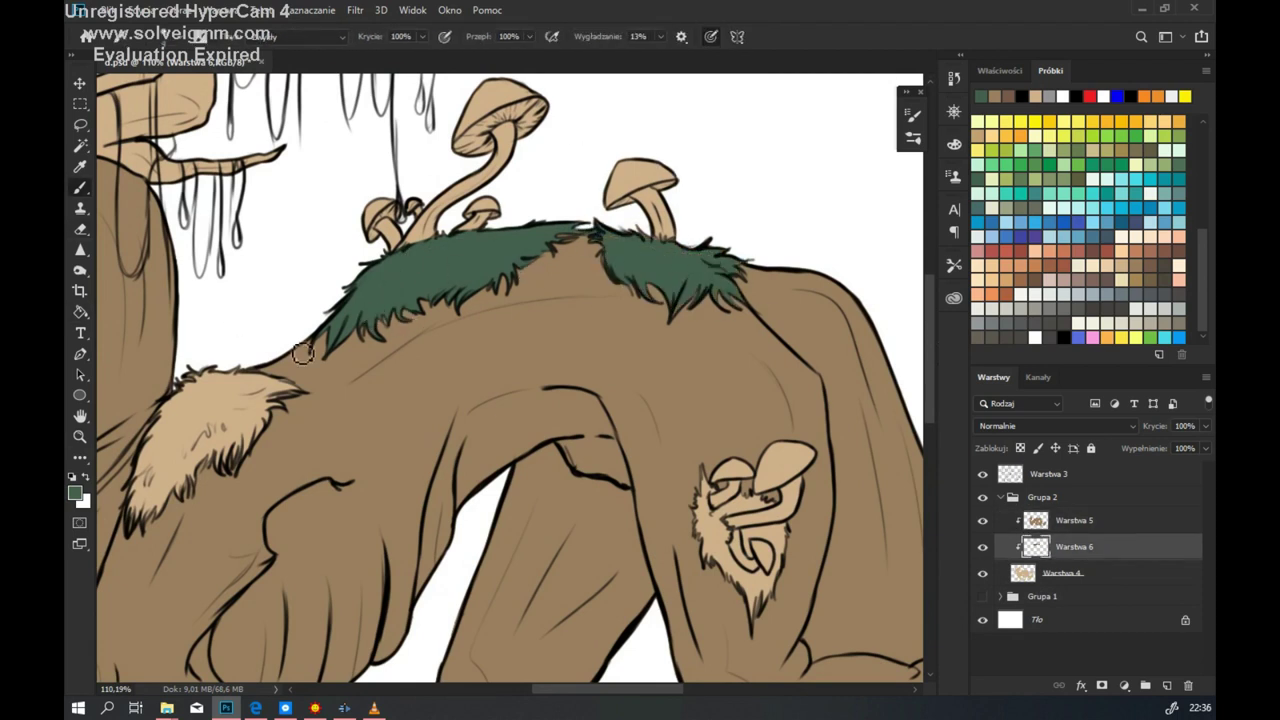
Step: Paint the shoulder fur and the thigh's fur patch dark green, erasing the green that covers the thigh mushrooms
left_click_drag(290, 380, 170, 480)
key("e")
mouse_move(738, 543)
left_mouse_down()
mouse_move(780, 470)
mouse_move(775, 455)
mouse_move(790, 470)
left_mouse_up()
key("b")
scroll(540, 440, "up", 3)
key("e")
mouse_move(537, 441)
left_mouse_down()
mouse_move(581, 423)
mouse_move(602, 389)
mouse_move(537, 374)
left_mouse_up()
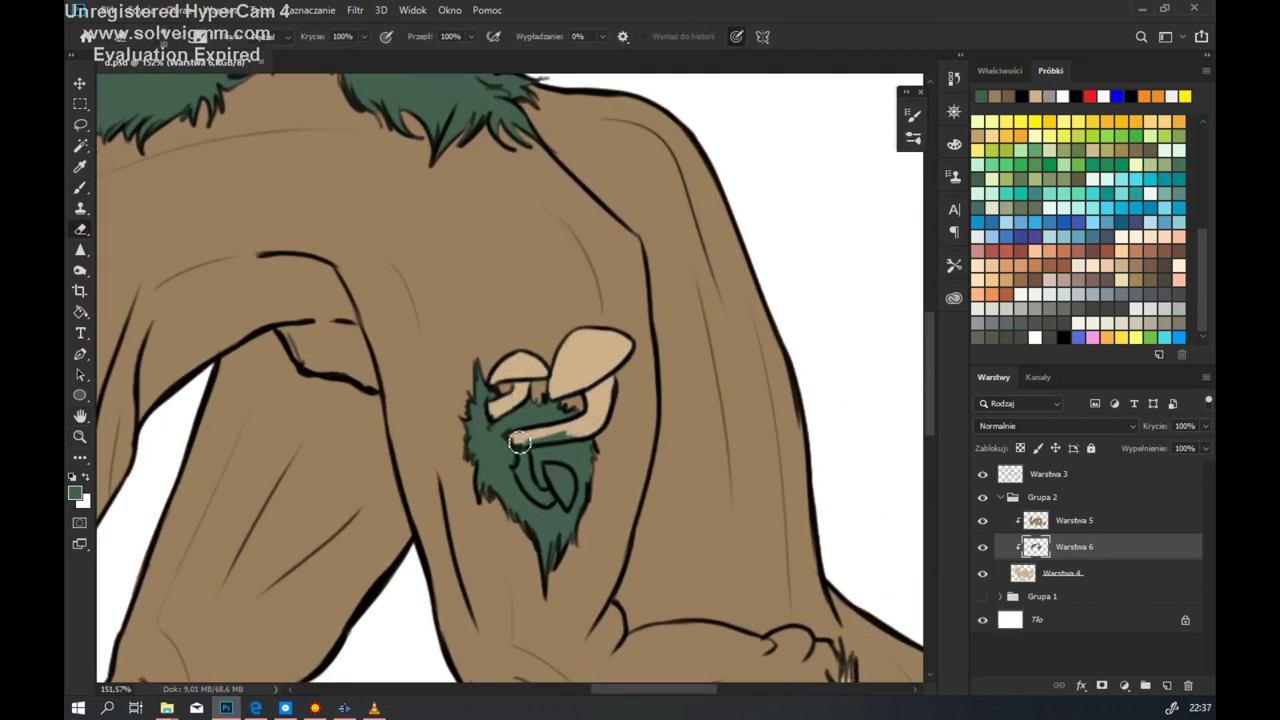
Step: Paint the fur tuft on the forehead dark green, keeping the green off the head mushrooms' stems
key("alt+bracketright")
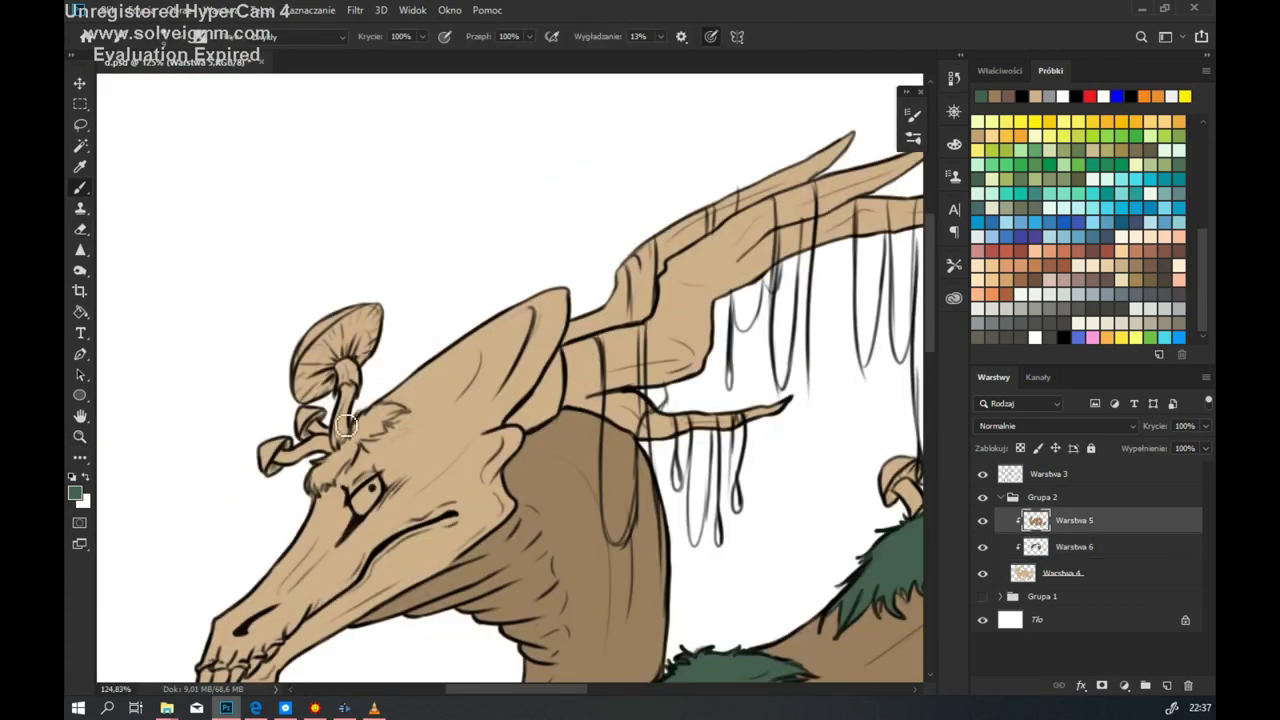
key("alt+bracketleft")
mouse_move(330, 420)
left_mouse_down()
mouse_move(329, 479)
mouse_move(387, 415)
mouse_move(360, 450)
left_mouse_up()
scroll(400, 330, "up", 5)
key("e")
left_click_drag(200, 495, 262, 423)
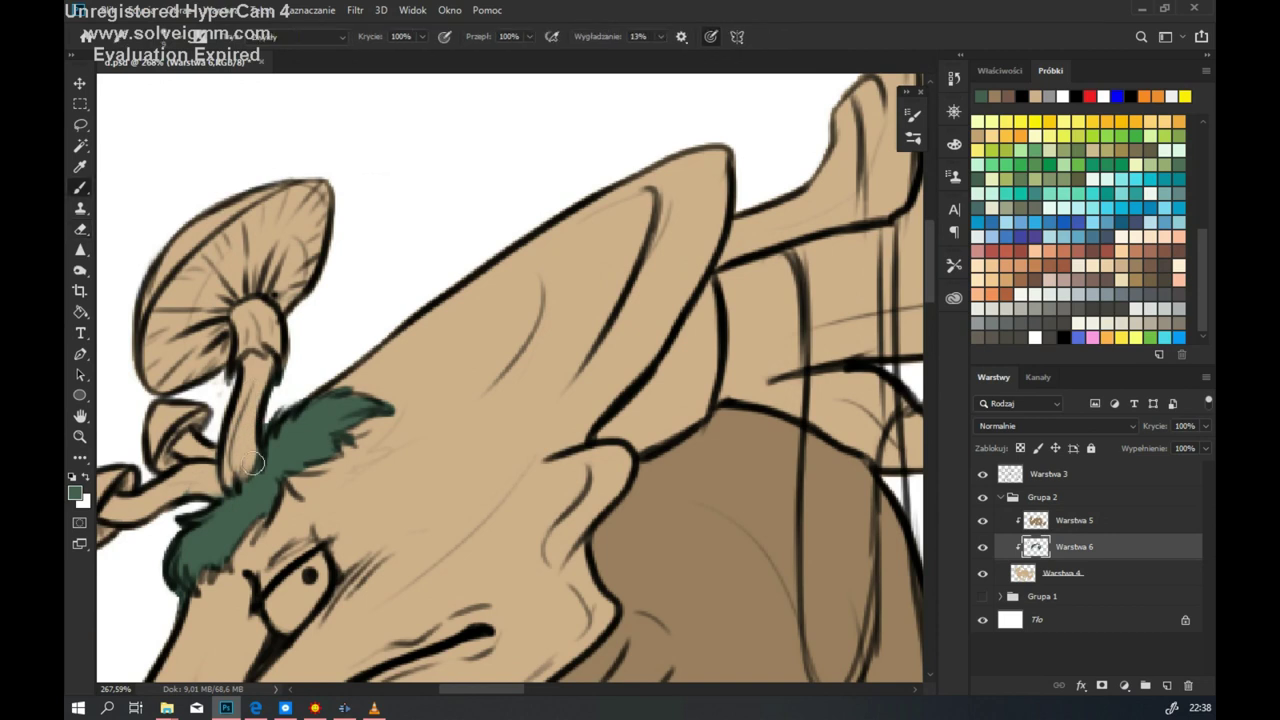
key("alt+bracketleft")
Step: Add a clipped layer beneath the green one and paint the cap of the largest head mushroom bright red
key("z")
key("ctrl+0")
left_click(1166, 686)
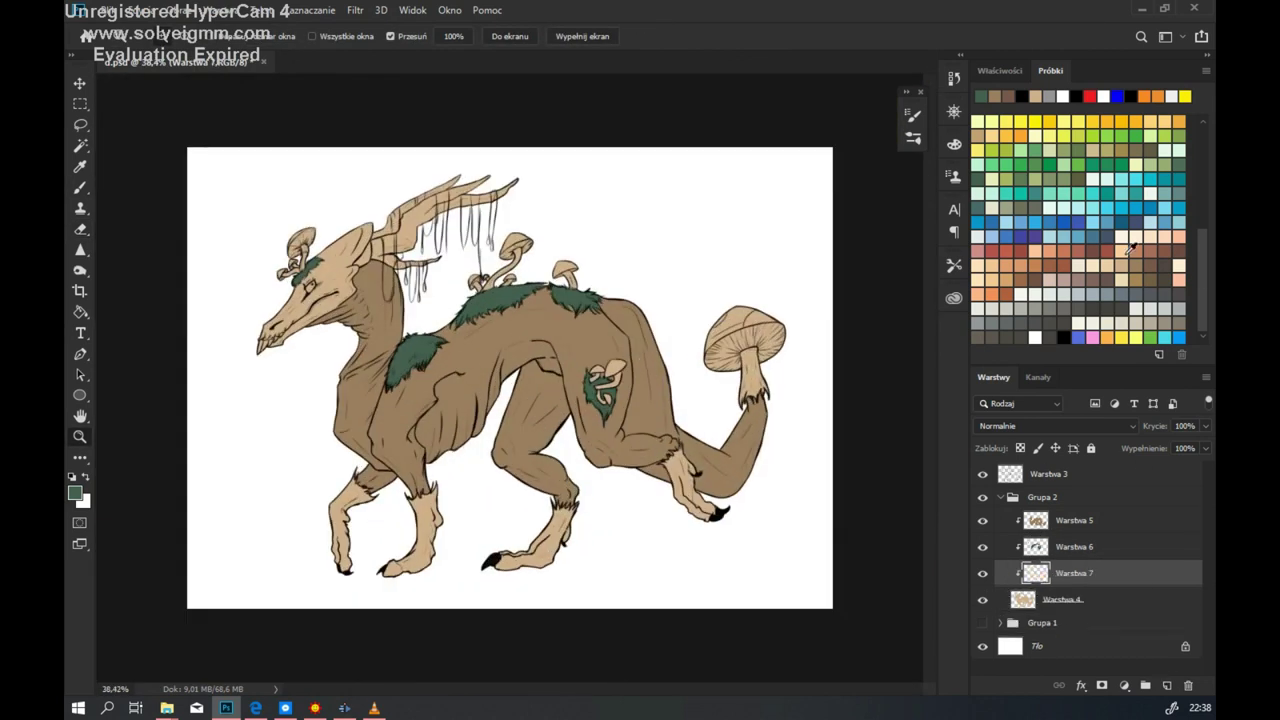
left_click_drag(1203, 275, 1205, 180)
left_click(1036, 180)
key("b")
left_click_drag(288, 244, 300, 236)
Step: Paint the tail mushroom's cap dark red and fill its spots with purple
left_click(1036, 206)
mouse_move(700, 350)
left_mouse_down()
mouse_move(709, 360)
mouse_move(763, 306)
left_mouse_up()
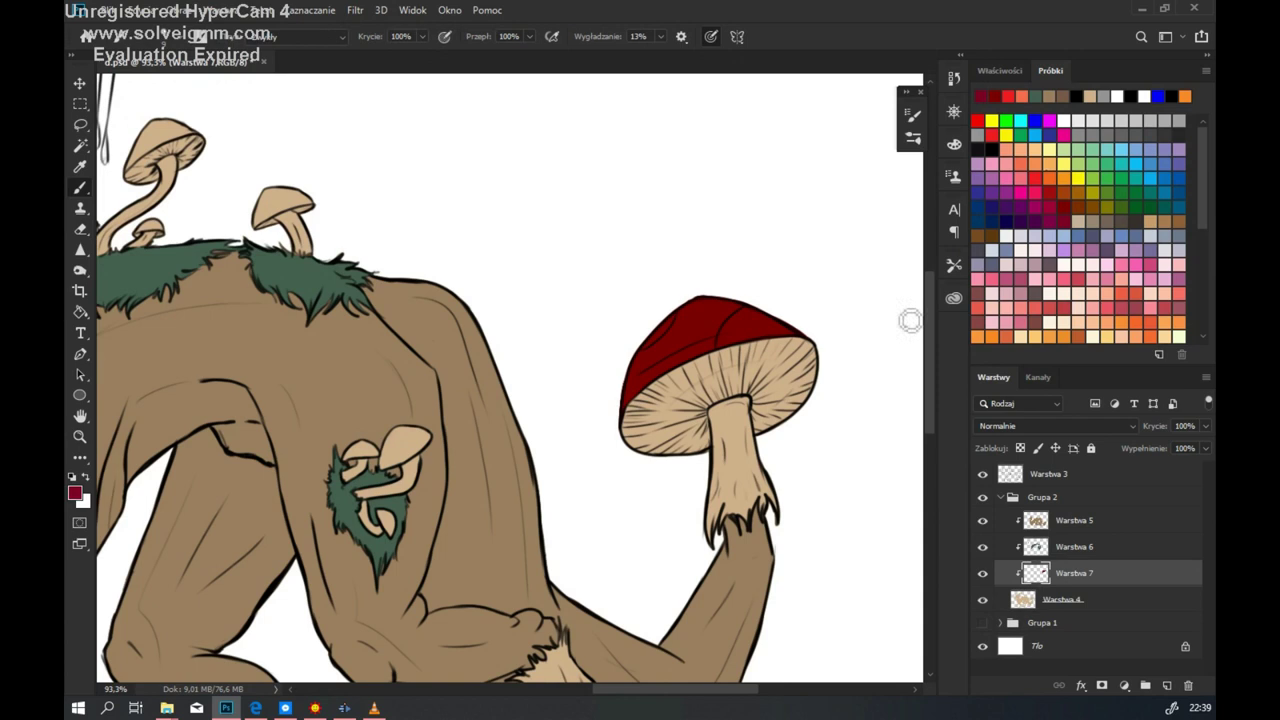
left_click(1016, 188)
left_click_drag(720, 345, 755, 318)
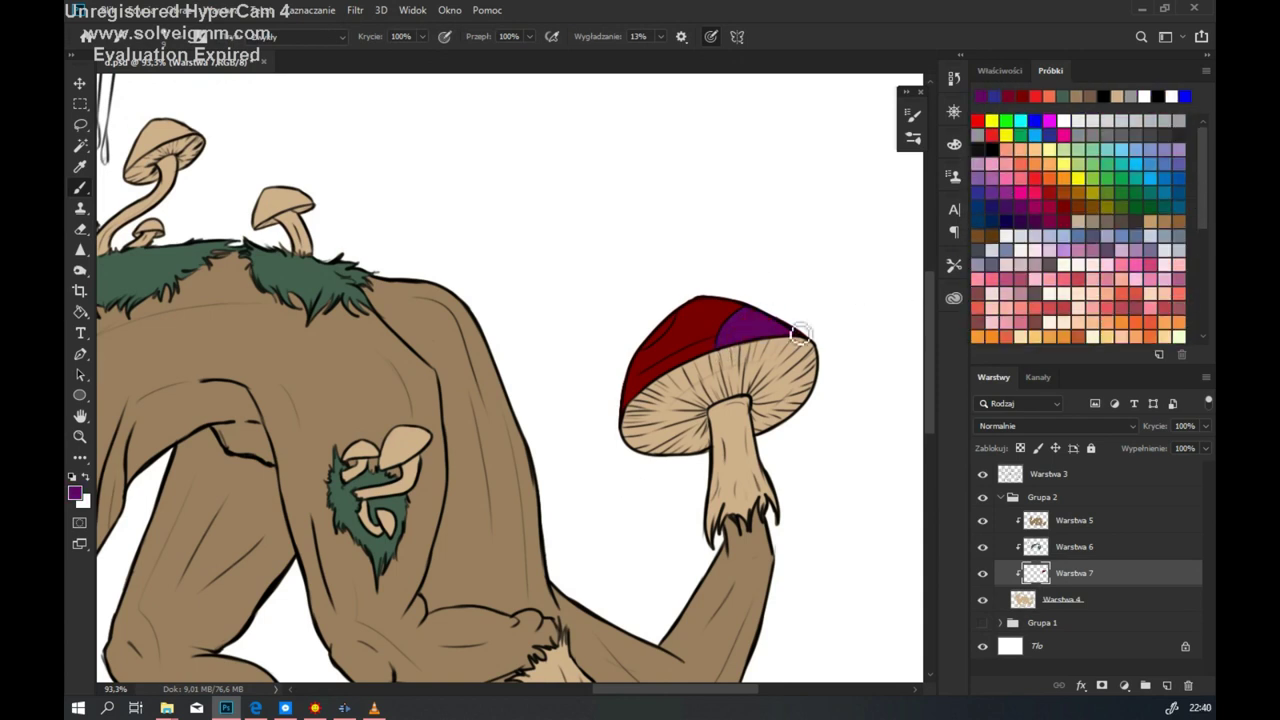
Step: Paint the caps of the back mushrooms and the small head mushrooms reddish brown
key("ctrl+0")
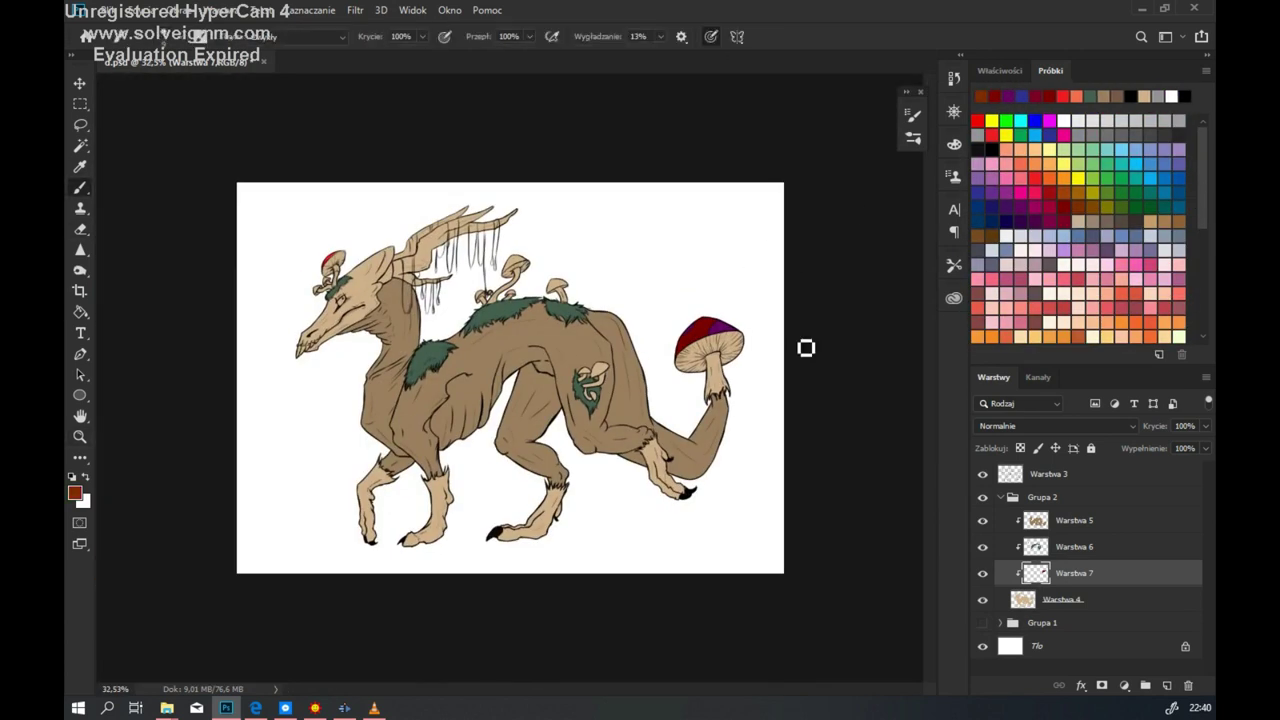
scroll(531, 264, "up", 3)
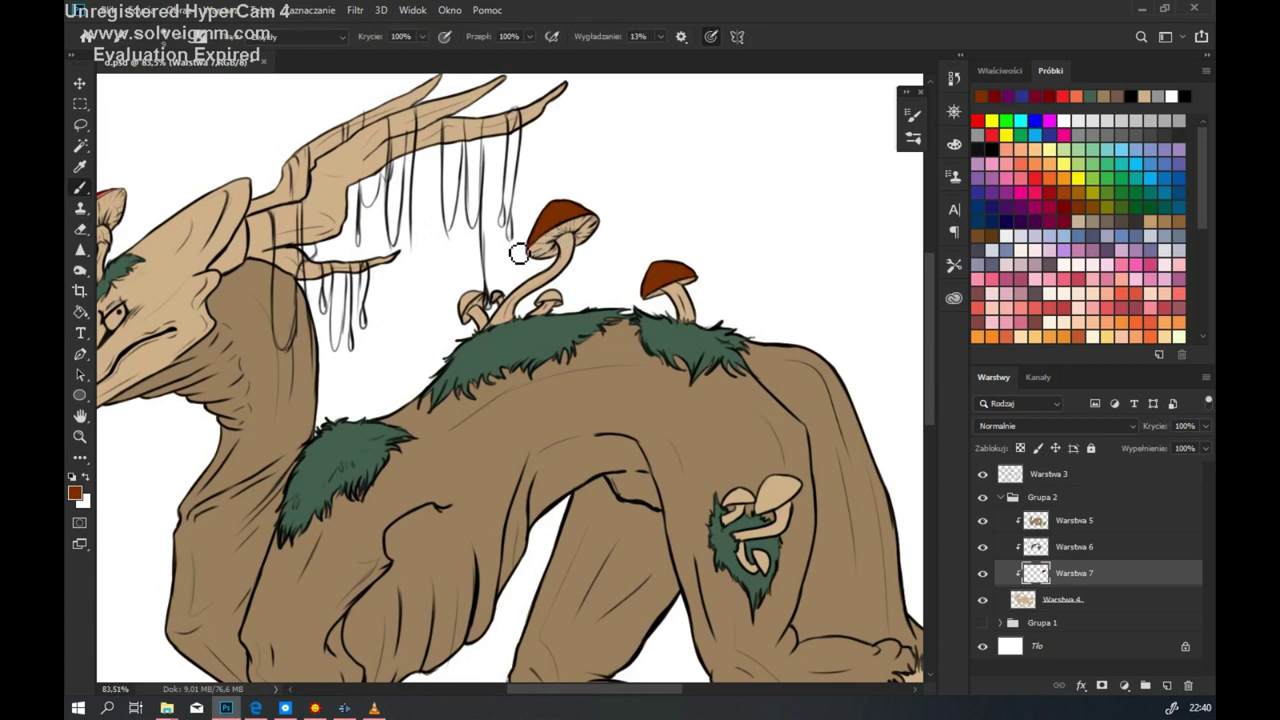
scroll(365, 280, "left", 5)
scroll(315, 371, "right", 6)
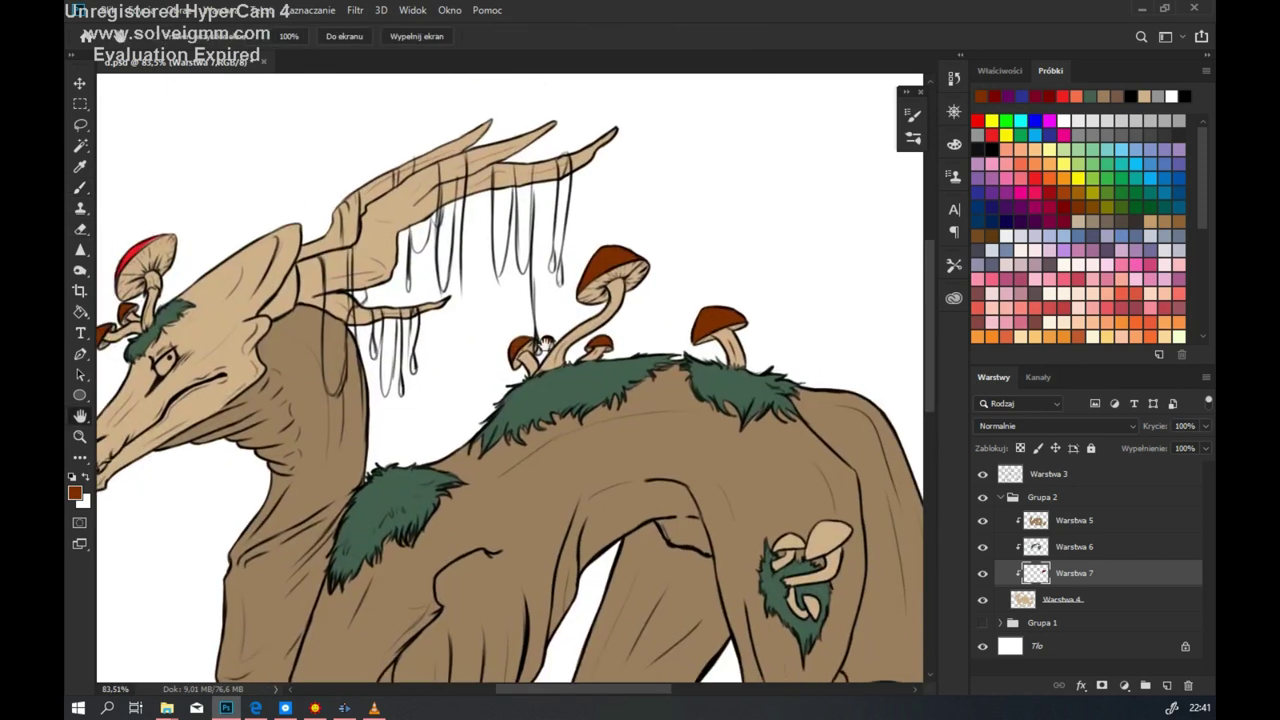
Step: Add another clipped layer beneath the cap colours and paint the mushrooms' stems and undersides medium brown
key("ctrl+shift+alt+n")
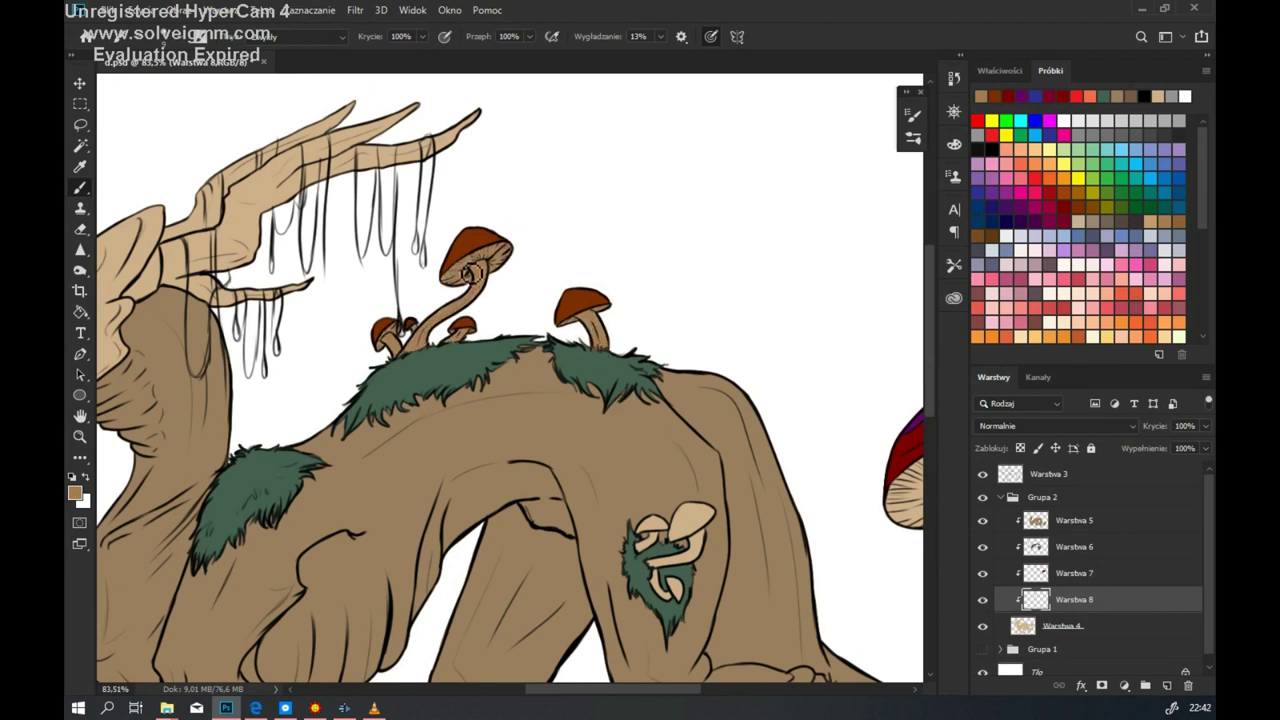
left_click_drag(754, 314, 504, 194)
key("alt+BackSpace")
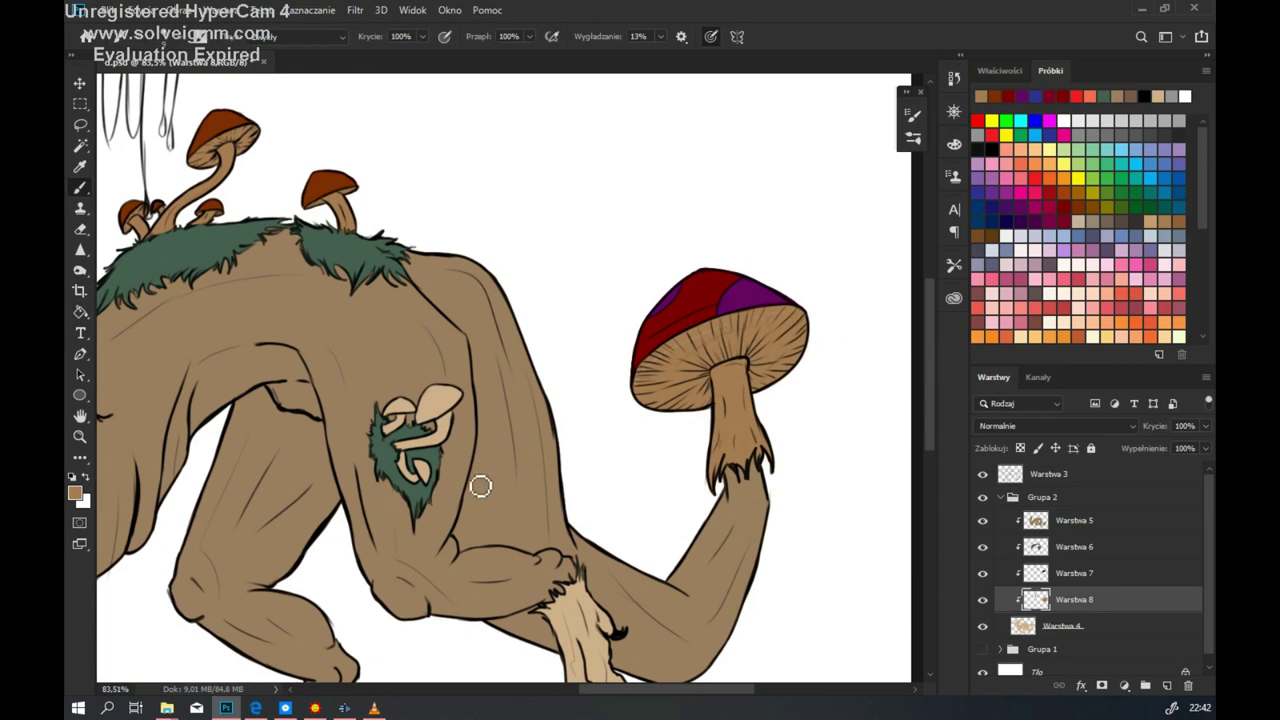
left_click_drag(410, 430, 980, 560)
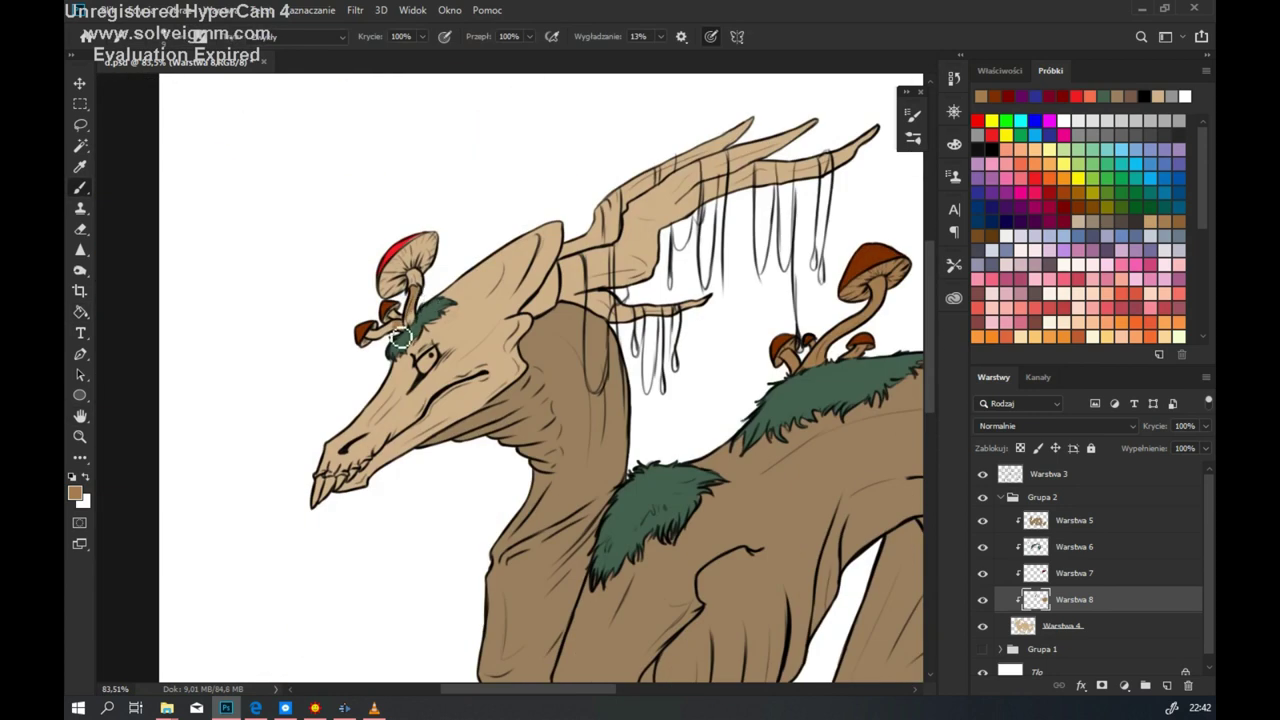
Step: Add a clipped layer above the stem colour and paint the large head mushroom's collar and underside in light beige tones
scroll(1080, 230, "down", 5)
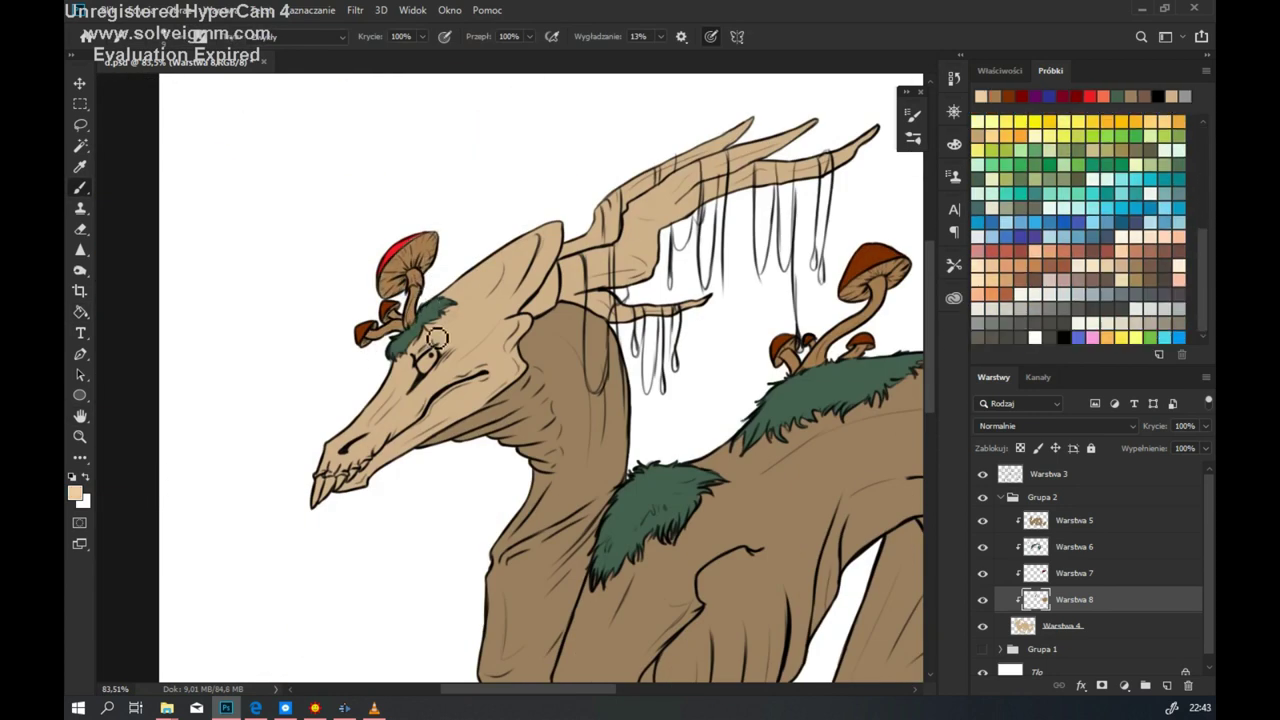
key("ctrl+shift+alt+n")
left_click(1105, 244)
mouse_move(405, 297)
left_mouse_down()
mouse_move(424, 242)
mouse_move(402, 268)
left_mouse_up()
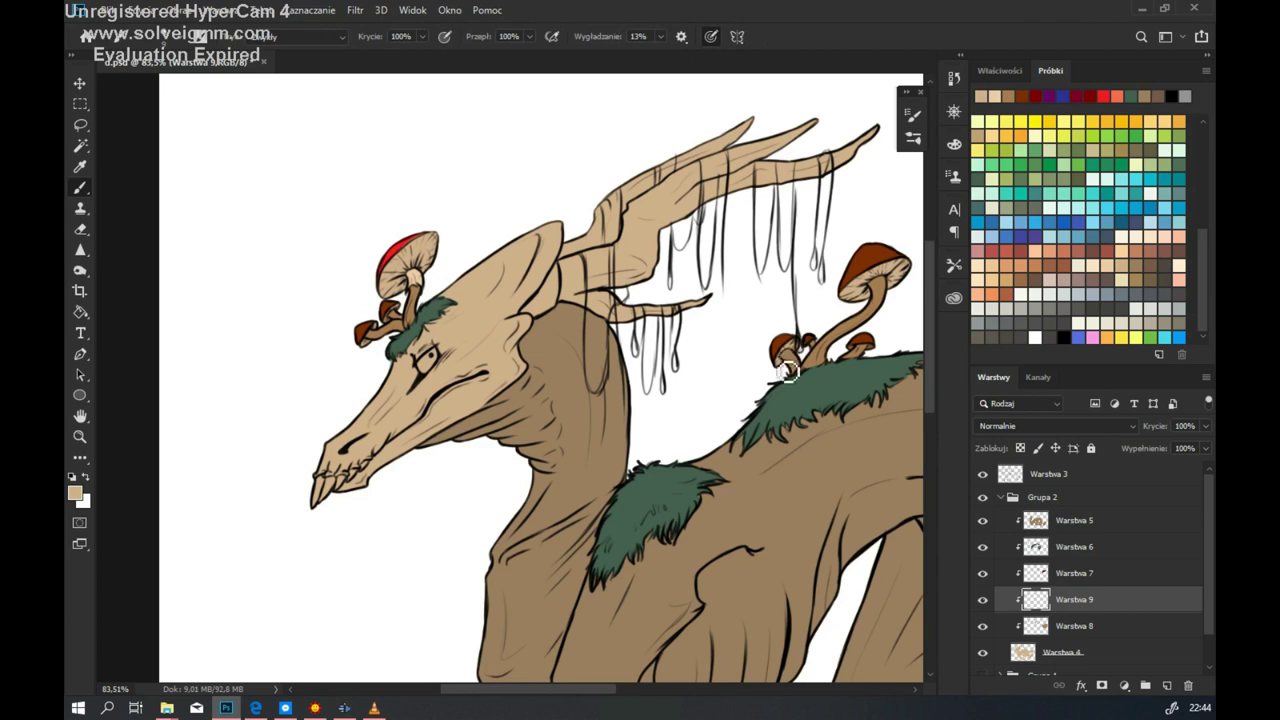
key("w")
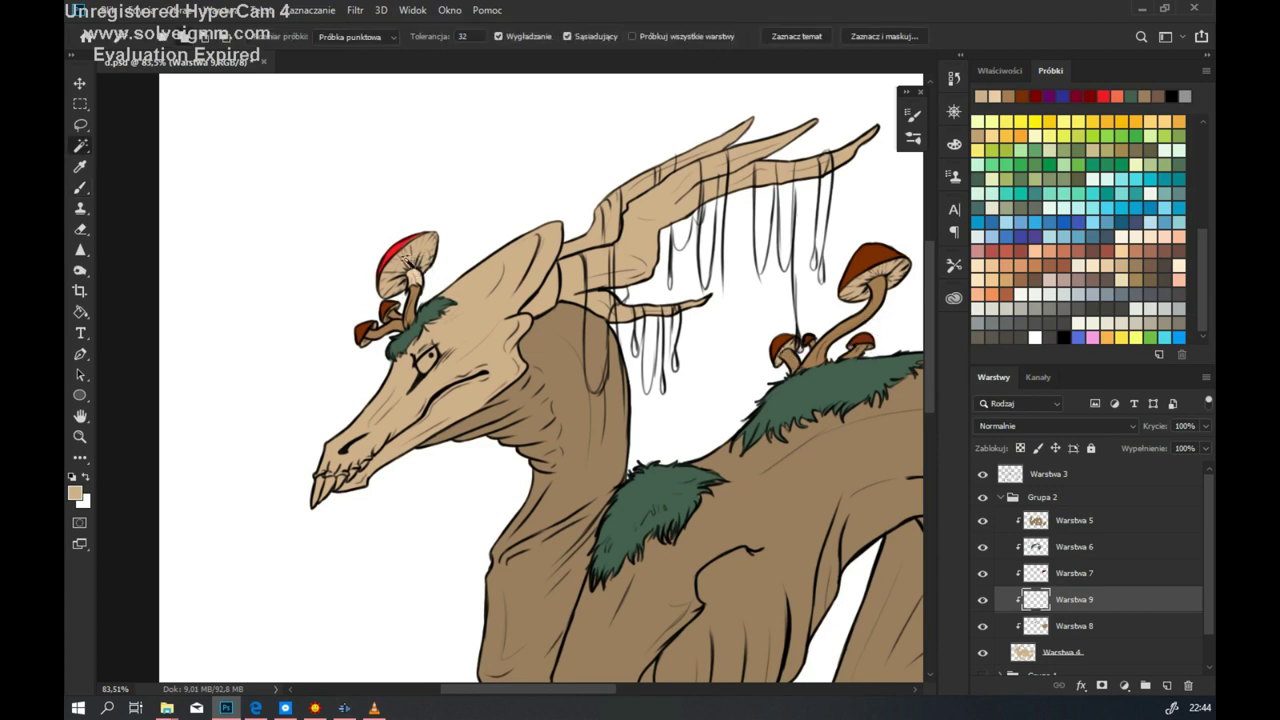
key("b")
Step: Paint the tail mushroom's stem pale beige and its gills light tan
scroll(540, 380, "right", 10)
mouse_move(615, 355)
left_mouse_down()
mouse_move(612, 460)
mouse_move(657, 433)
left_mouse_up()
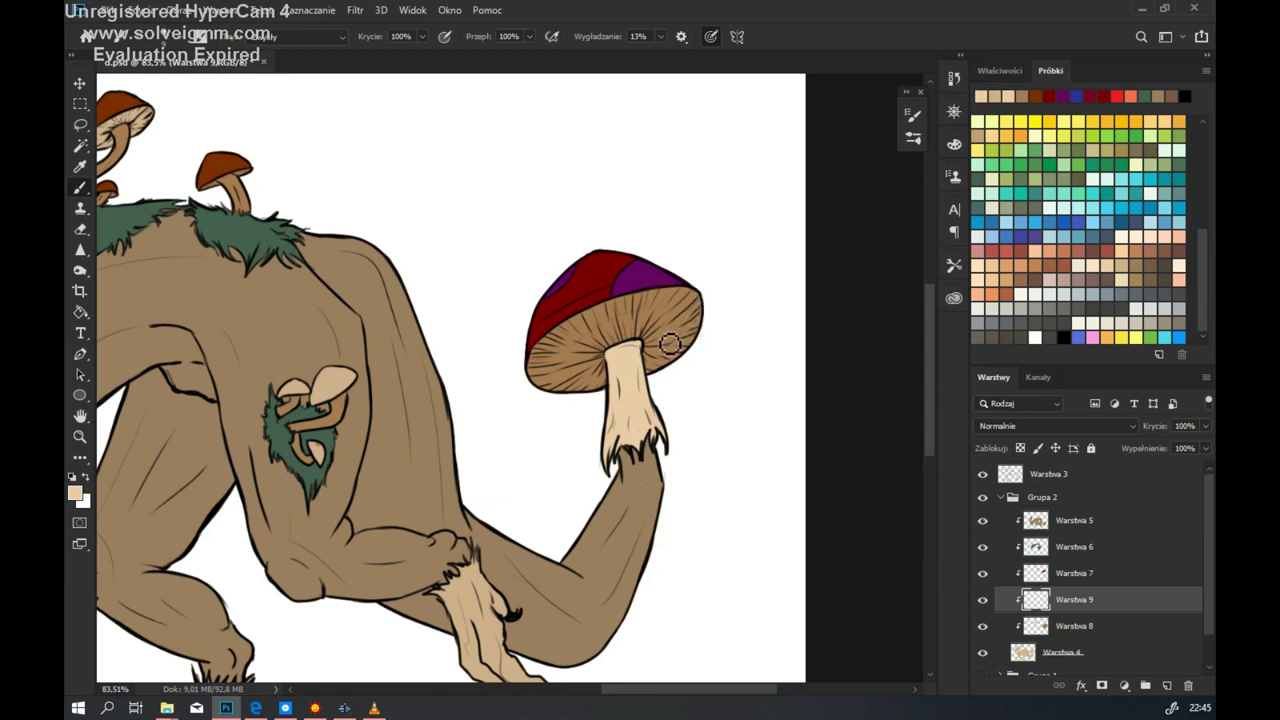
mouse_move(669, 343)
left_mouse_down()
mouse_move(671, 300)
mouse_move(608, 380)
mouse_move(653, 367)
left_mouse_up()
key("ctrl+alt+z")
key("ctrl+alt+z")
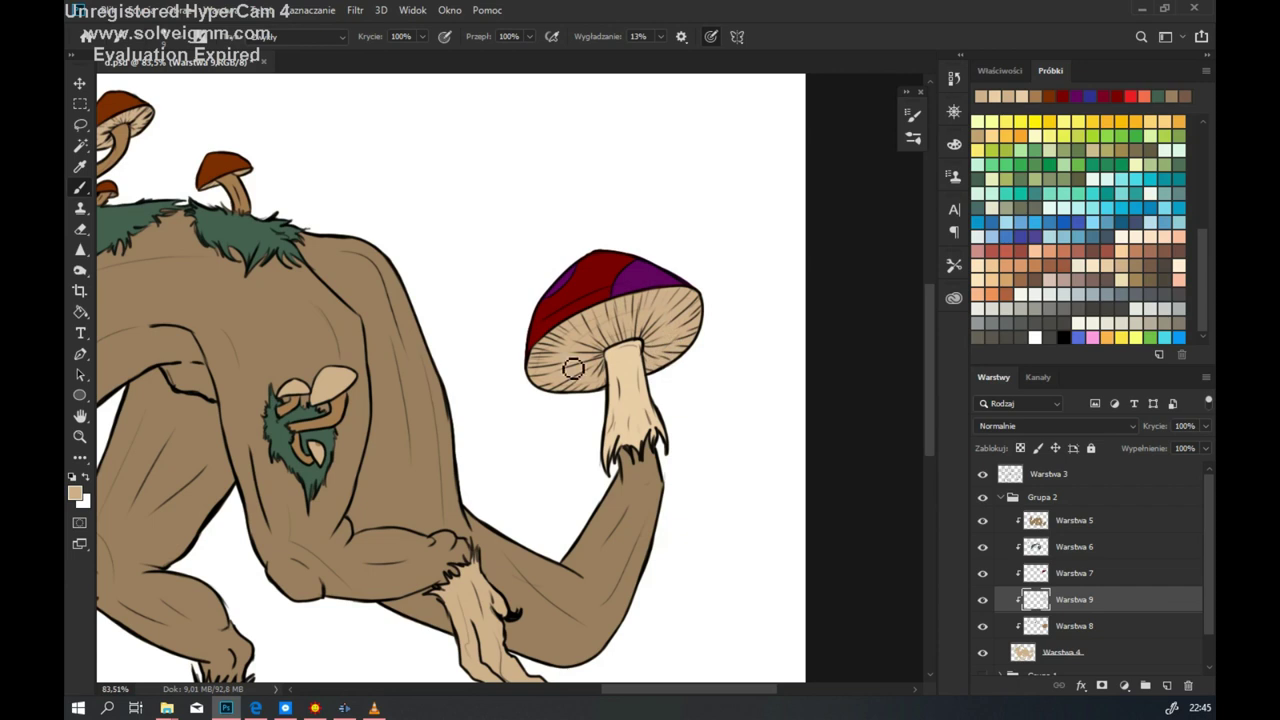
Step: Paint the furry lower legs and feet of all four legs pale beige up to the claws
scroll(693, 331, "down", 5)
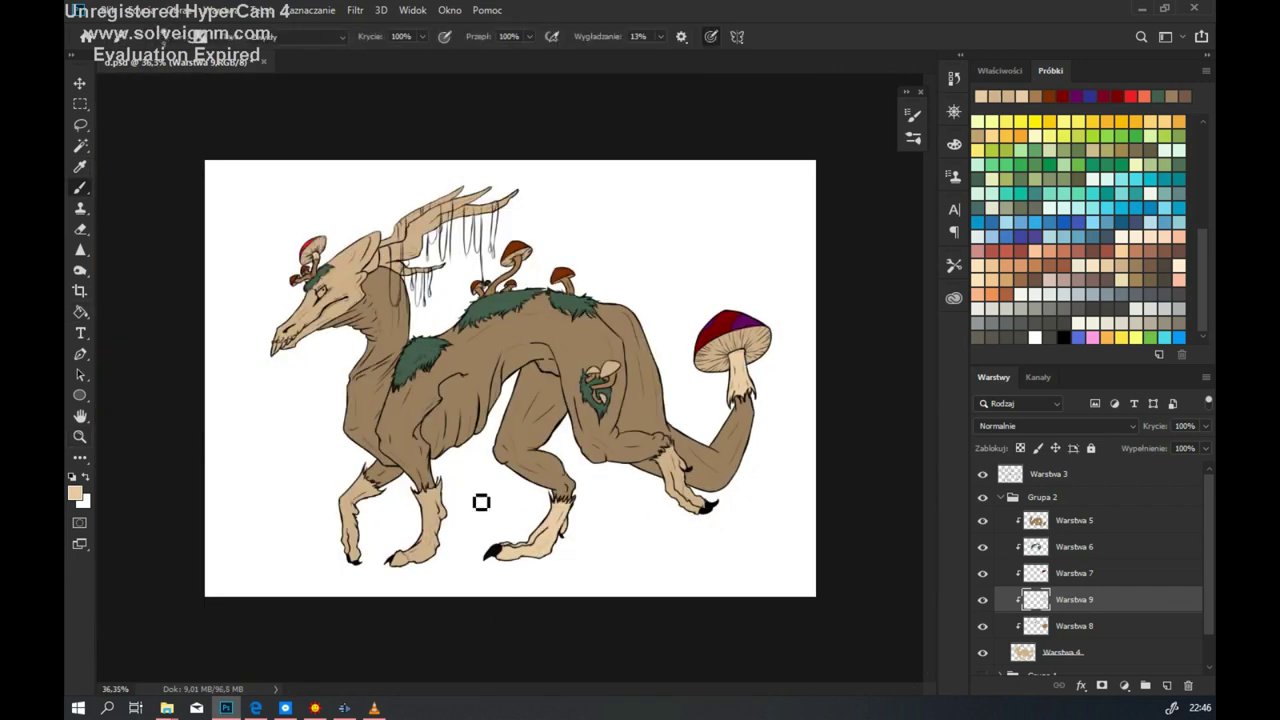
scroll(396, 507, "up", 6)
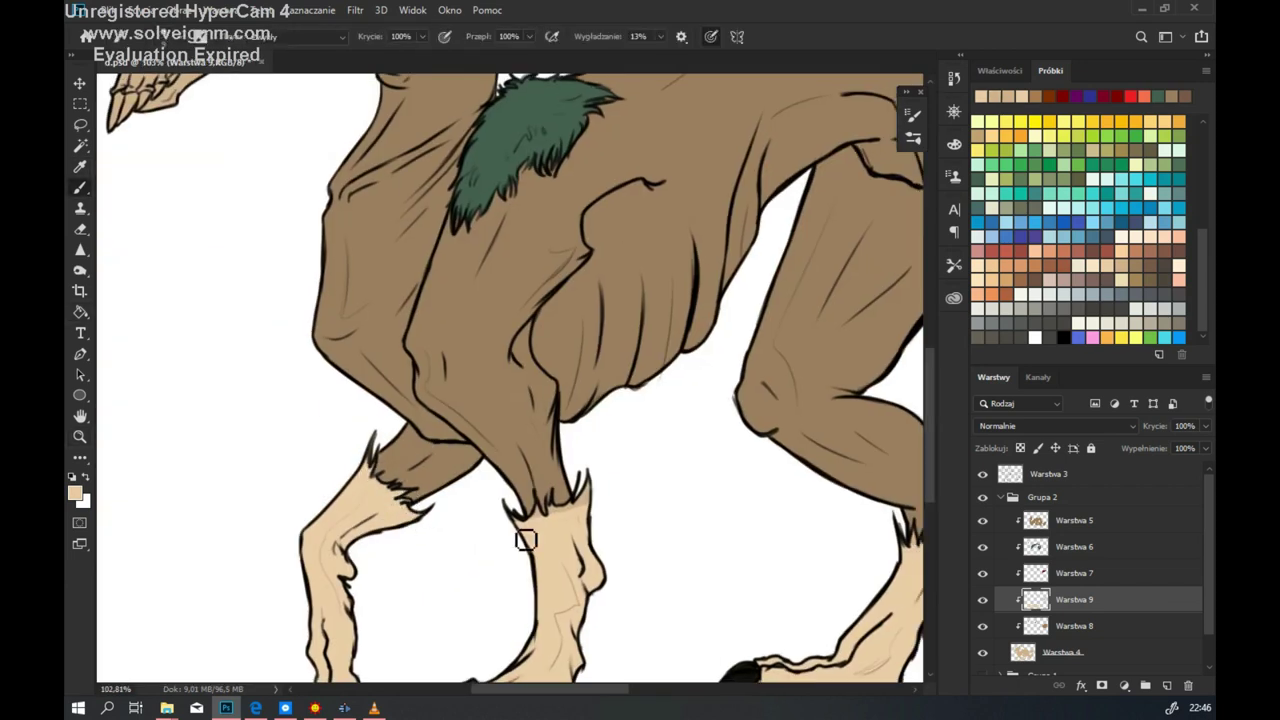
left_click_drag(697, 550, 524, 405)
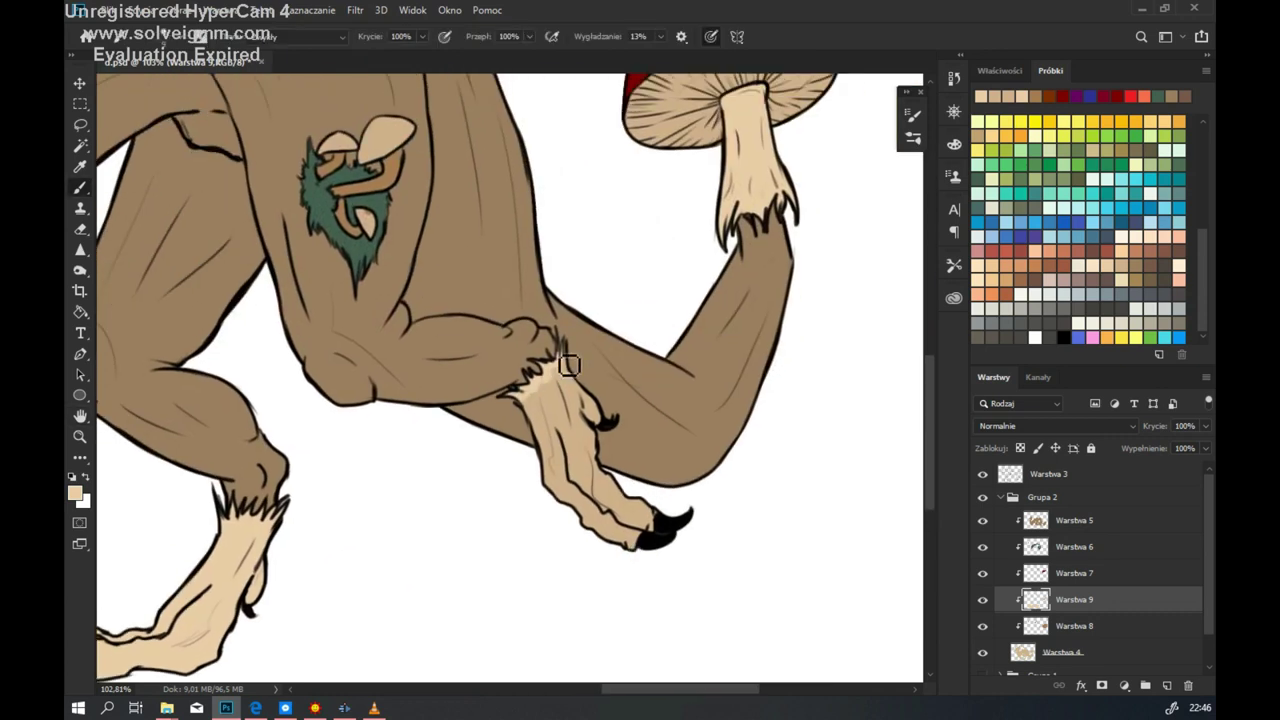
left_click_drag(569, 365, 650, 515)
left_click_drag(535, 400, 577, 441)
Step: Paint the caps of the thigh's mushroom cluster reddish brown on the mushroom cap layer
scroll(627, 511, "down", 6)
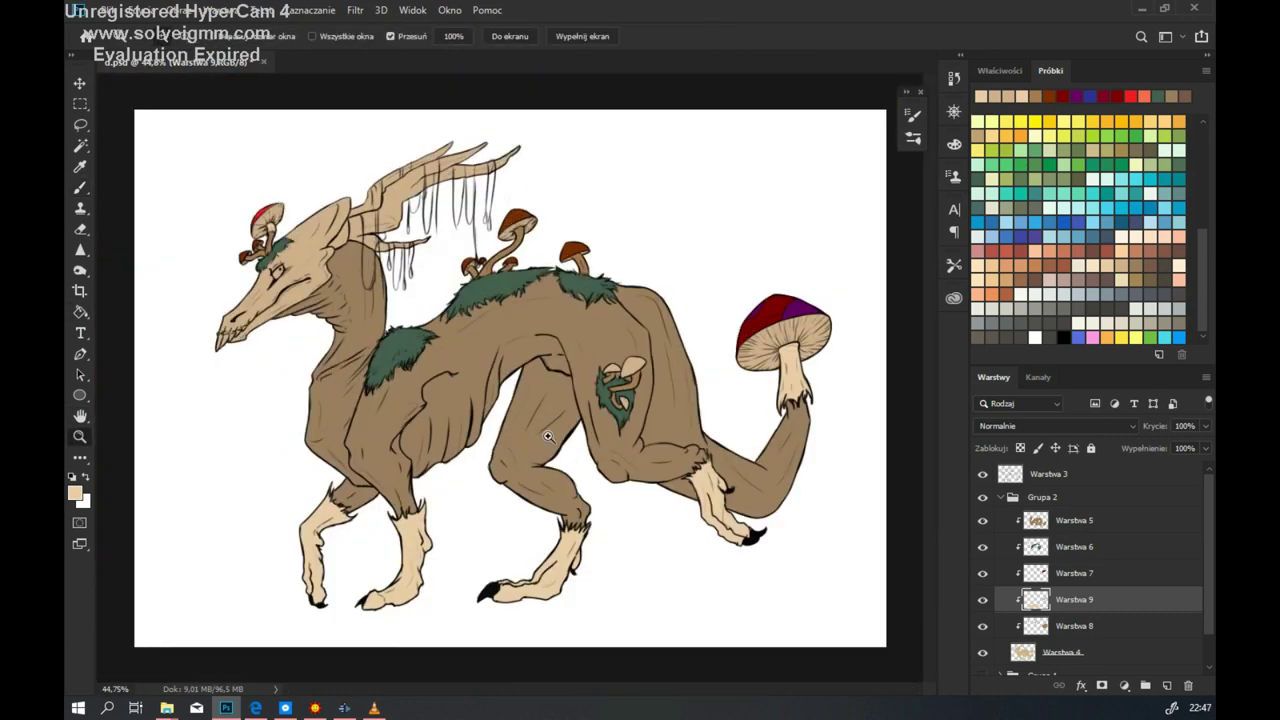
left_click(1109, 573)
scroll(585, 370, "up", 7)
mouse_move(585, 370)
left_mouse_down()
mouse_move(625, 320)
mouse_move(605, 345)
left_mouse_up()
left_click_drag(588, 448, 598, 470)
key("z")
key("alt+bracketright")
key("alt+bracketright")
key("alt+bracketleft")
scroll(699, 463, "down", 1)
left_click_drag(699, 463, 275, 669)
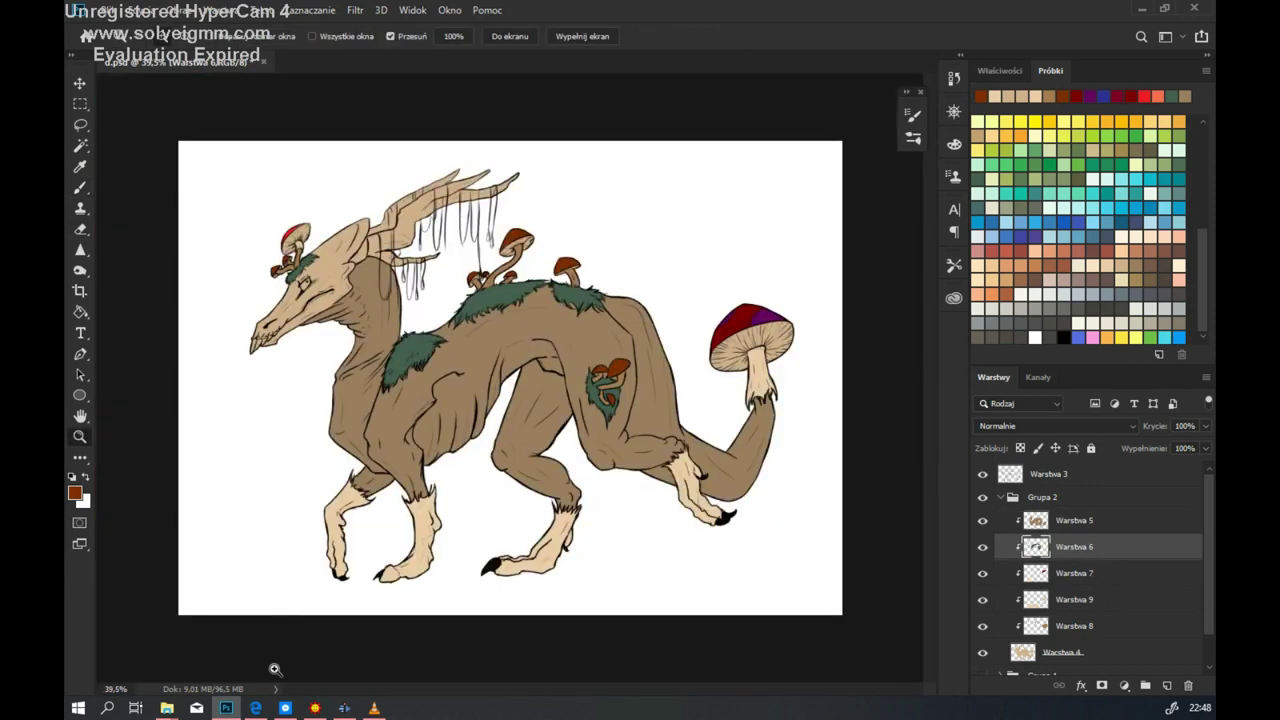
Step: Add a new clipped layer above the green one and paint the antlers dark brown
key("ctrl+shift+alt+n")
key("b")
left_click(393, 218, "alt")
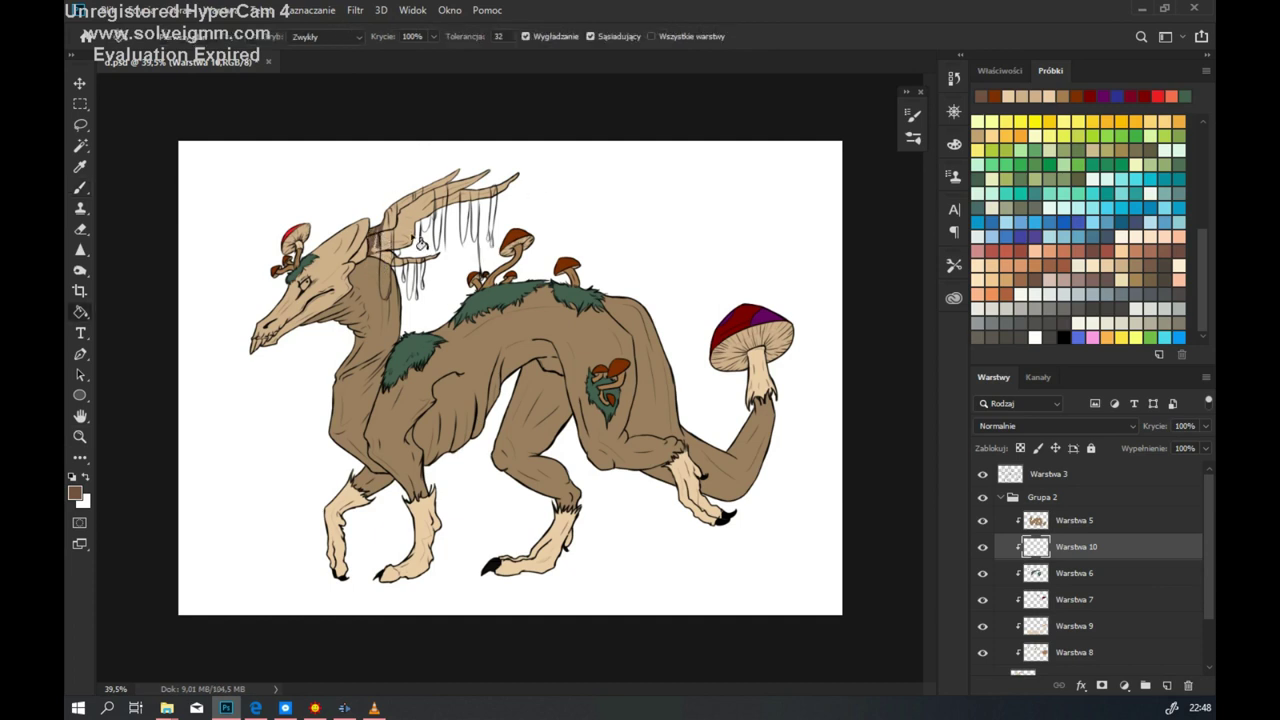
scroll(300, 237, "up", 5)
key("alt+bracketright")
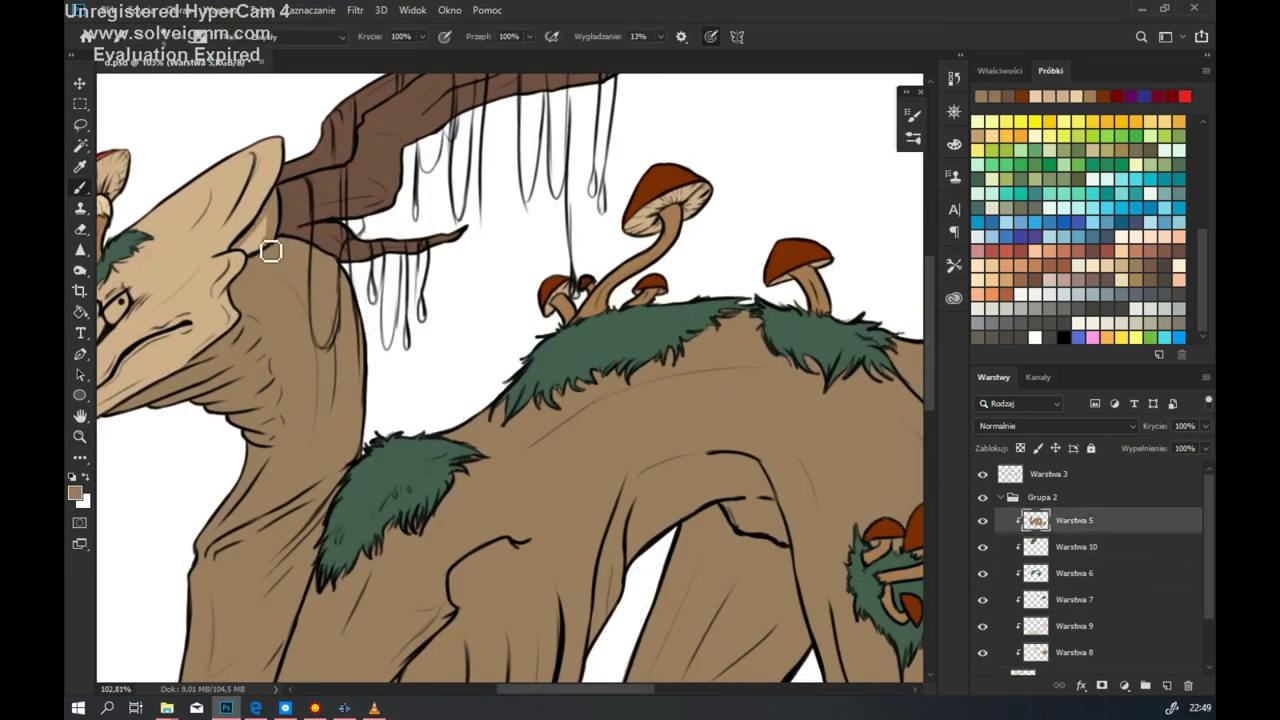
Step: Move the antler colour layer beneath the other clipped colour layers and paint the head dark brown
scroll(271, 251, "down", 5)
scroll(415, 343, "up", 6)
left_click_drag(1115, 548, 1114, 645)
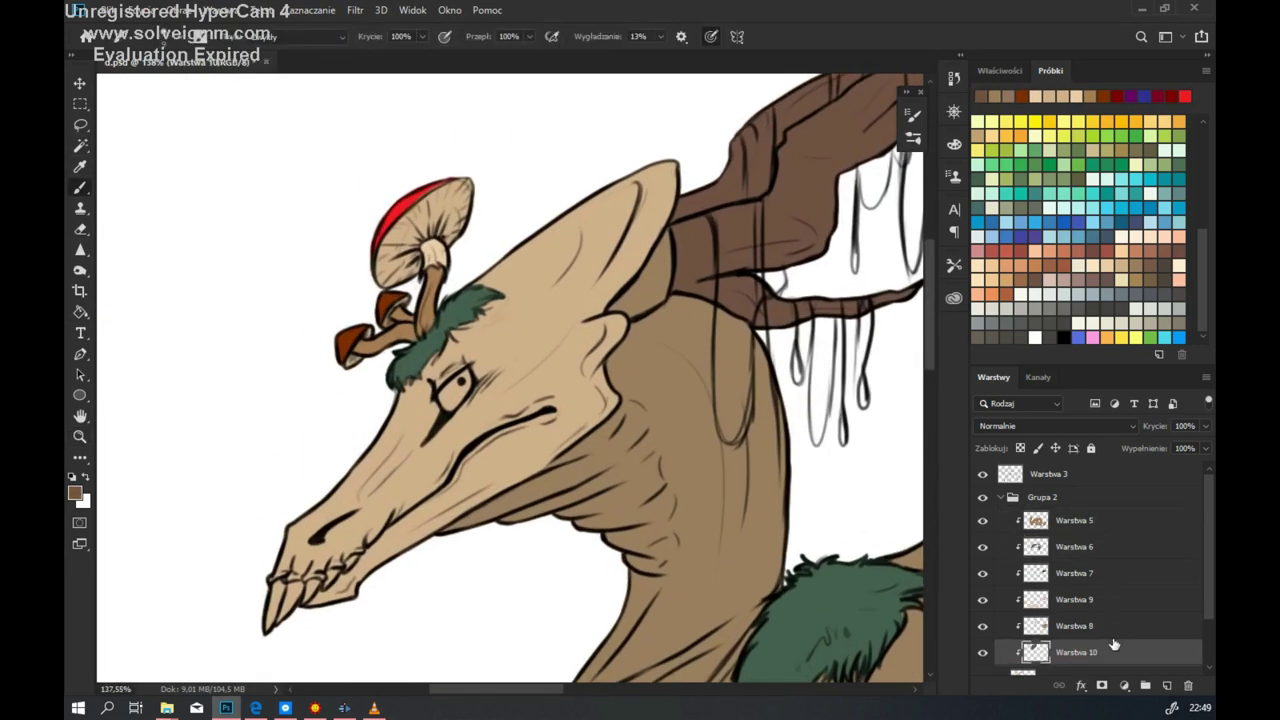
scroll(423, 631, "down", 5)
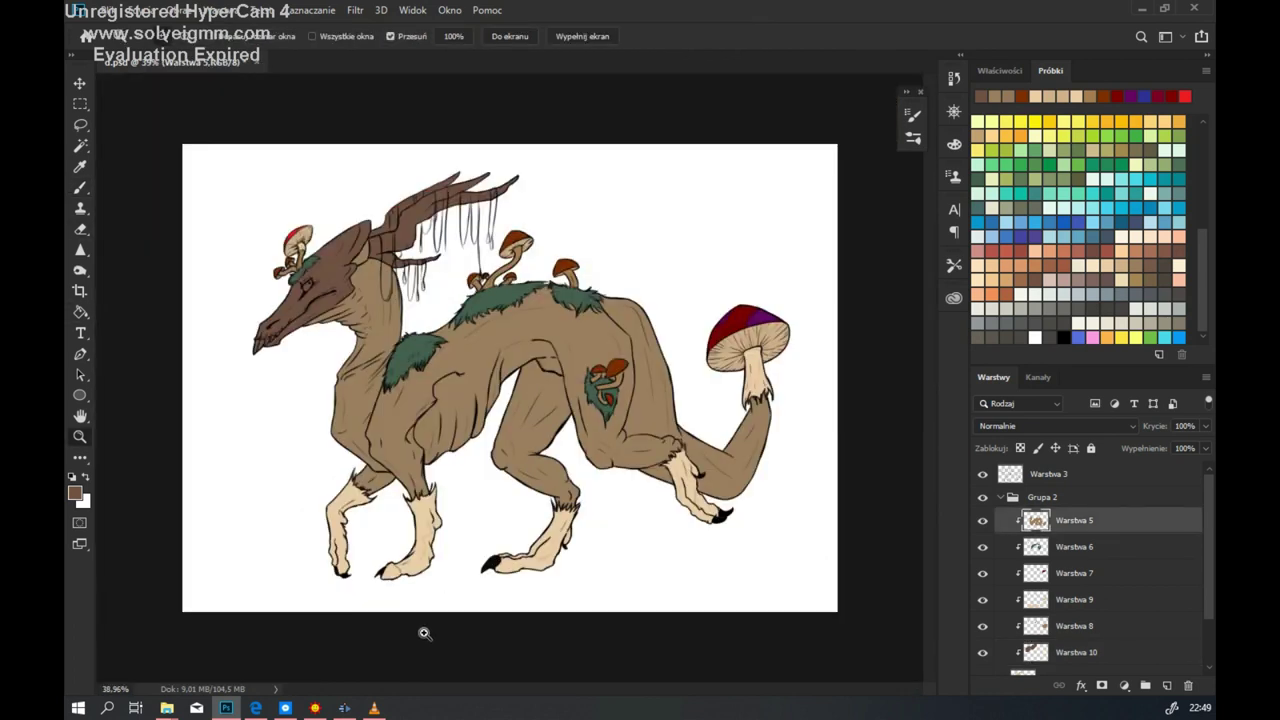
Step: Add a new clipped layer above the antler colours and paint the wrinkled throat beneath the jaw reddish brown
scroll(584, 393, "up", 5)
key("x")
key("z")
scroll(584, 393, "down", 5)
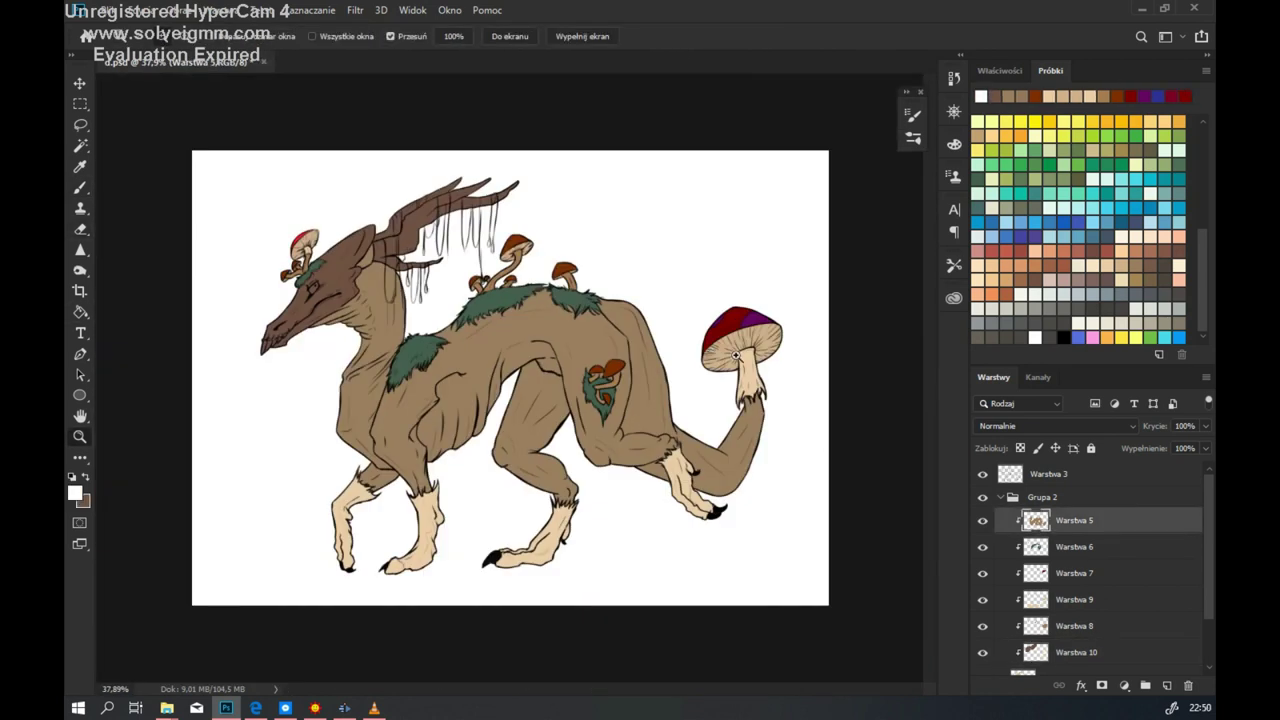
left_click(1166, 685)
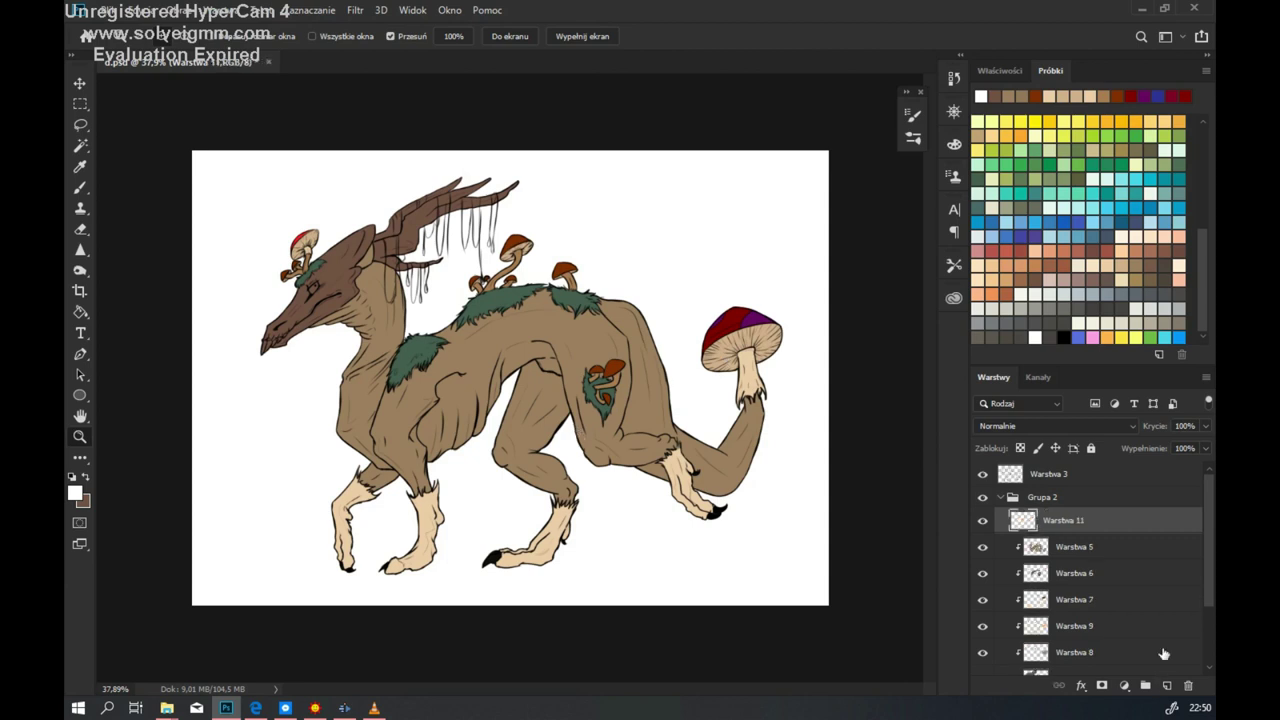
key("b")
key("x")
scroll(423, 235, "up", 5)
mouse_move(370, 290)
left_mouse_down()
mouse_move(309, 317)
mouse_move(467, 358)
left_mouse_up()
key("ctrl+alt+g")
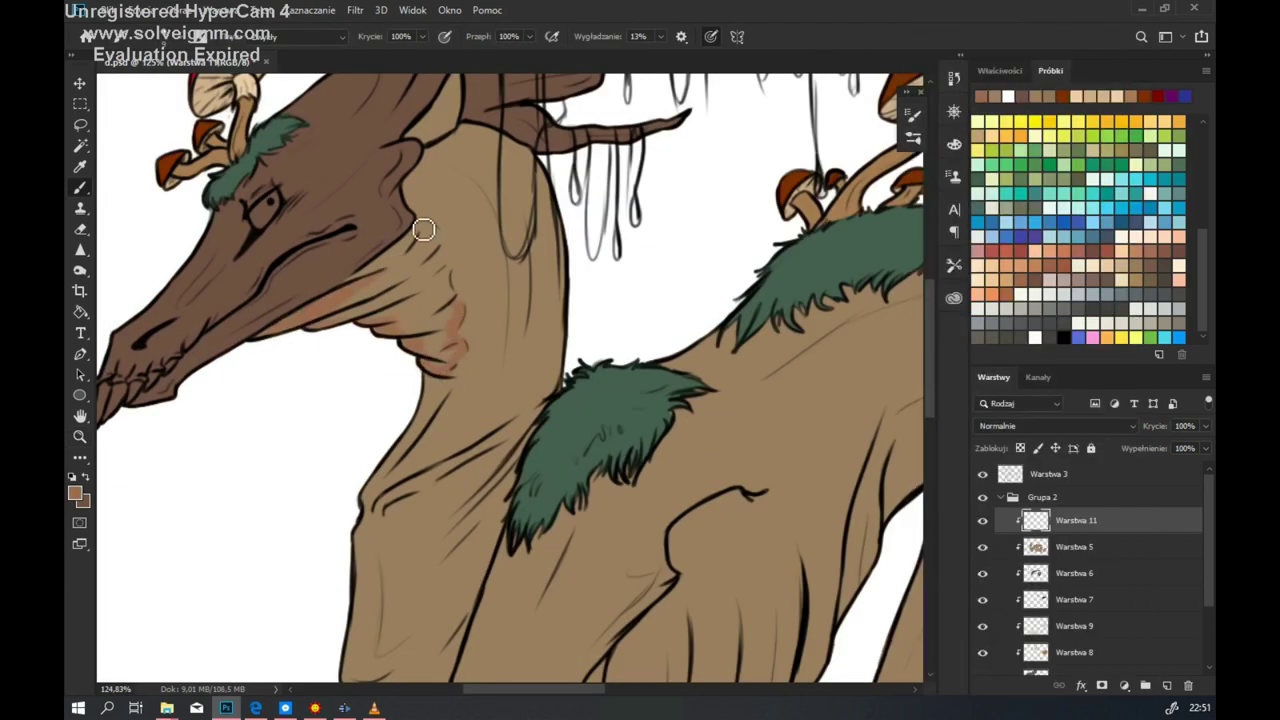
key("g")
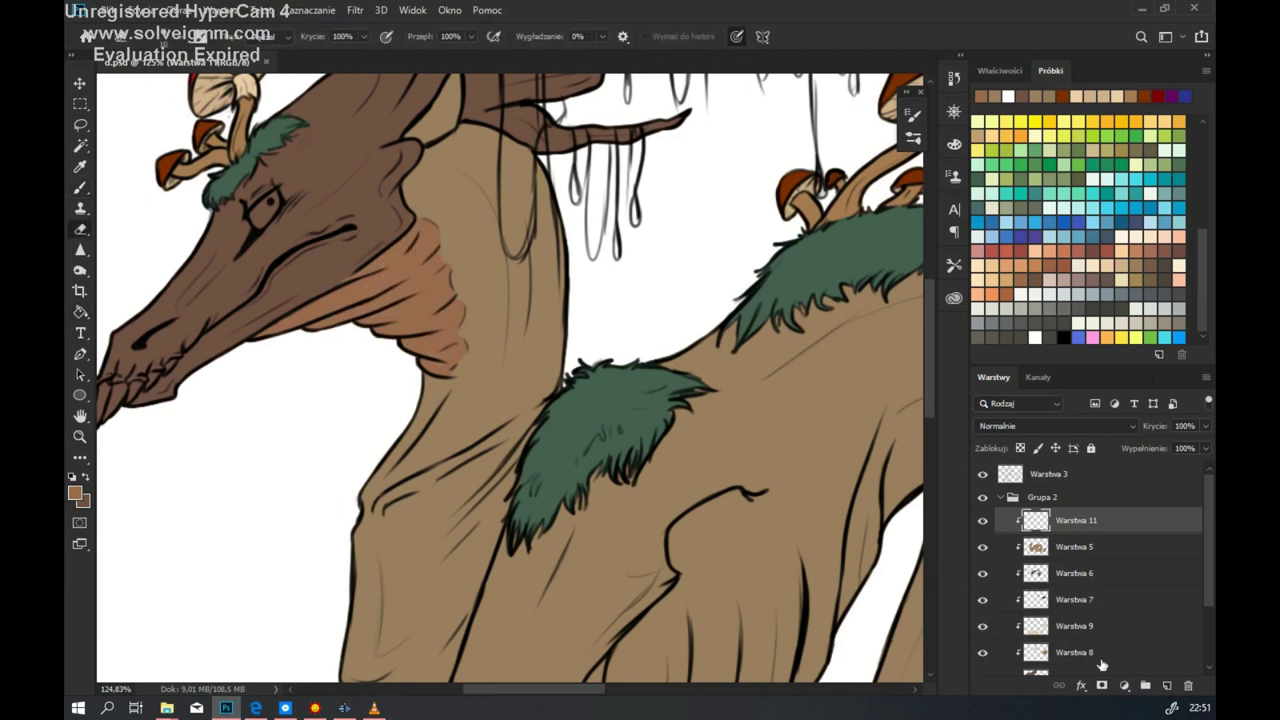
left_click(425, 310, "alt")
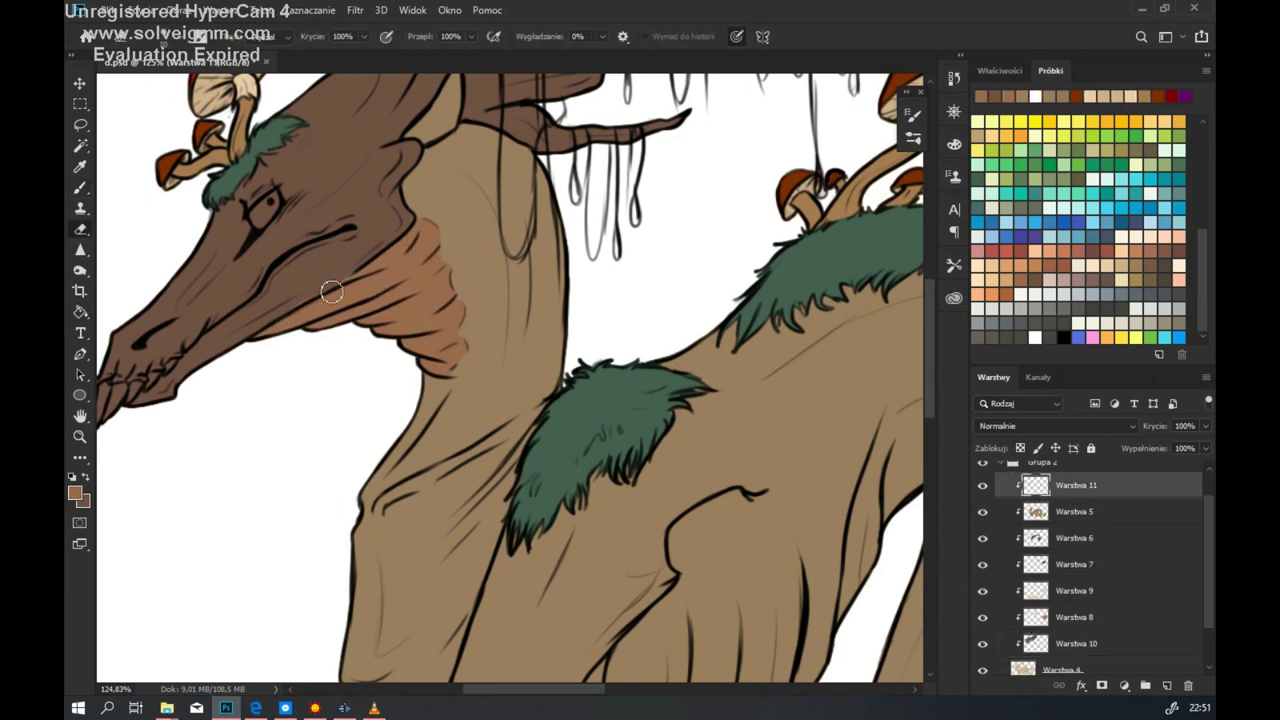
Step: Paint the creature's eye and front teeth bright green on the throat colour layer
scroll(330, 290, "up", 3)
left_click_drag(445, 255, 472, 216)
left_click_drag(186, 535, 192, 568)
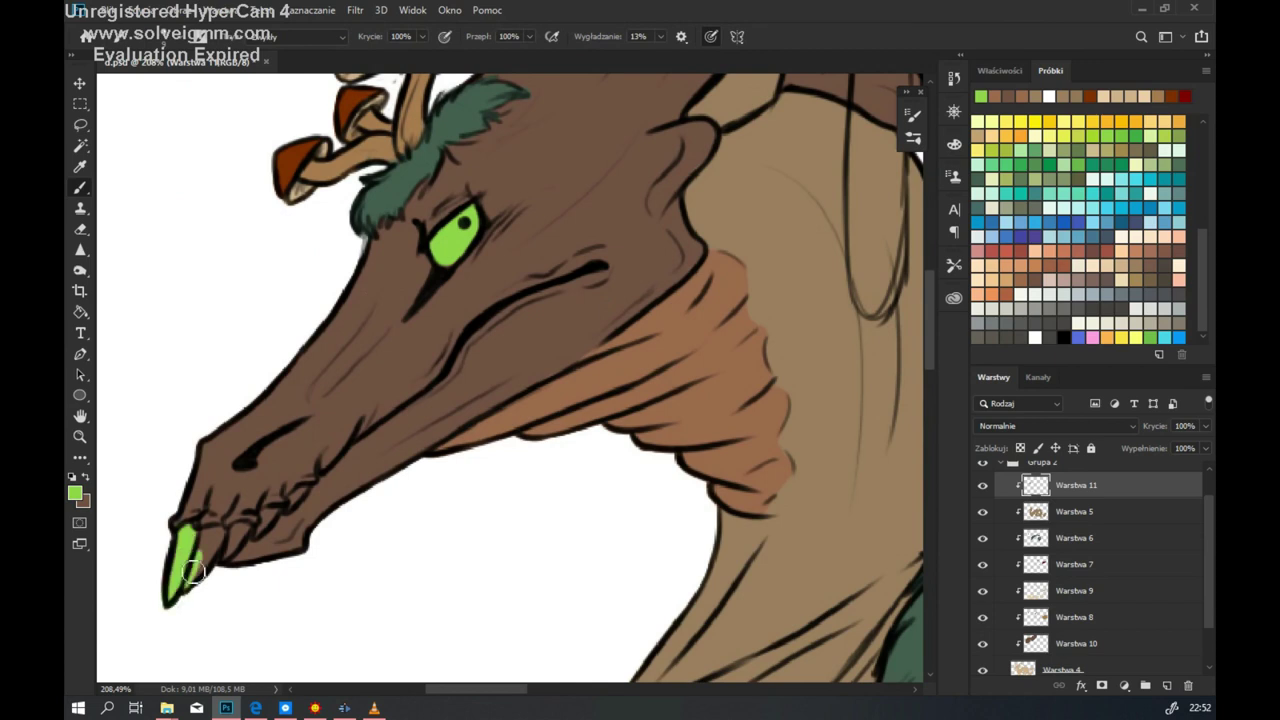
key("ctrl+0")
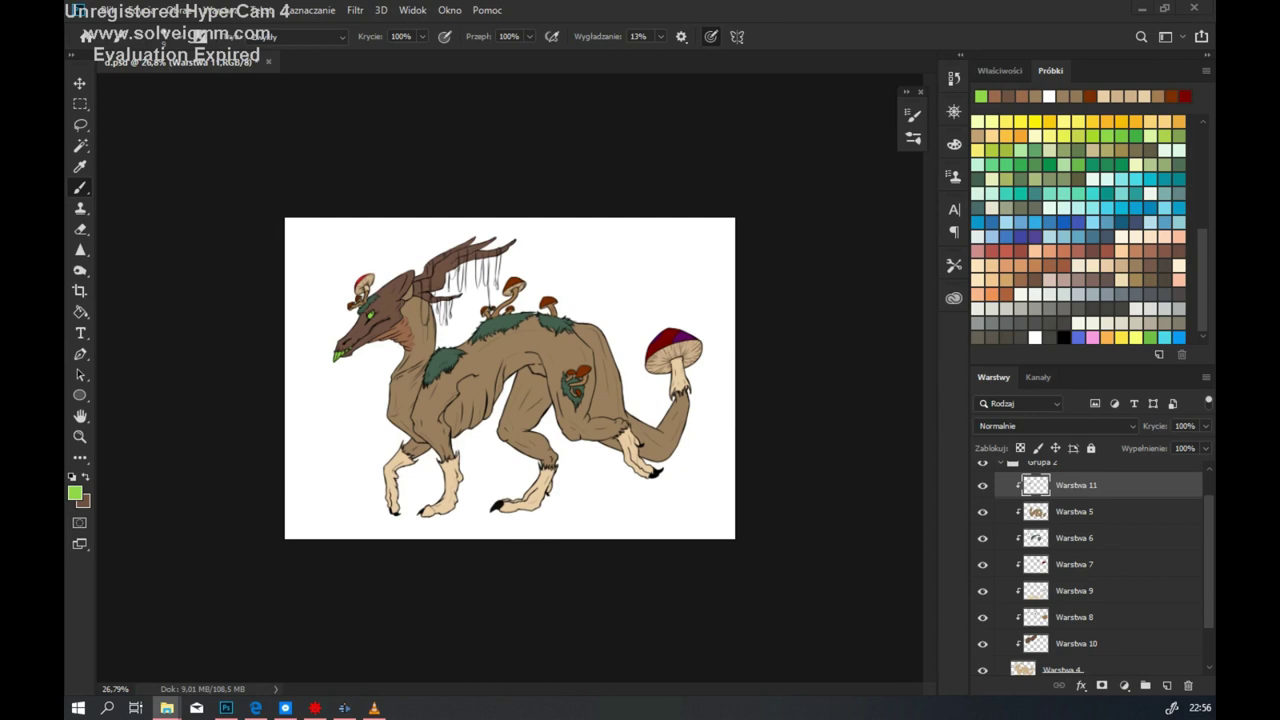
Step: Place the brown fur texture m. (2) over the creature, clip it and set its blend mode to Łagodne światło (Soft Light)
left_click_drag(671, 537, 709, 597)
key("Return")
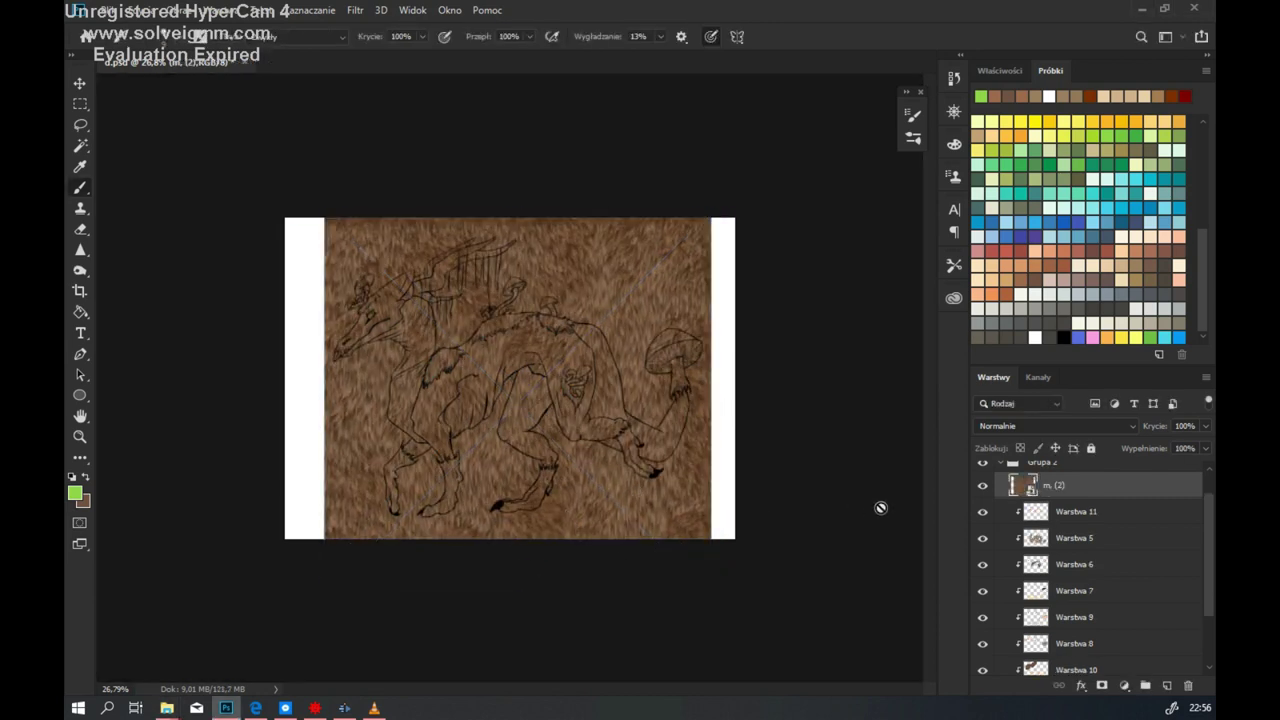
key("ctrl+alt+g")
scroll(990, 424, "down", 20)
scroll(990, 424, "up", 1)
key("z")
key("ctrl+0")
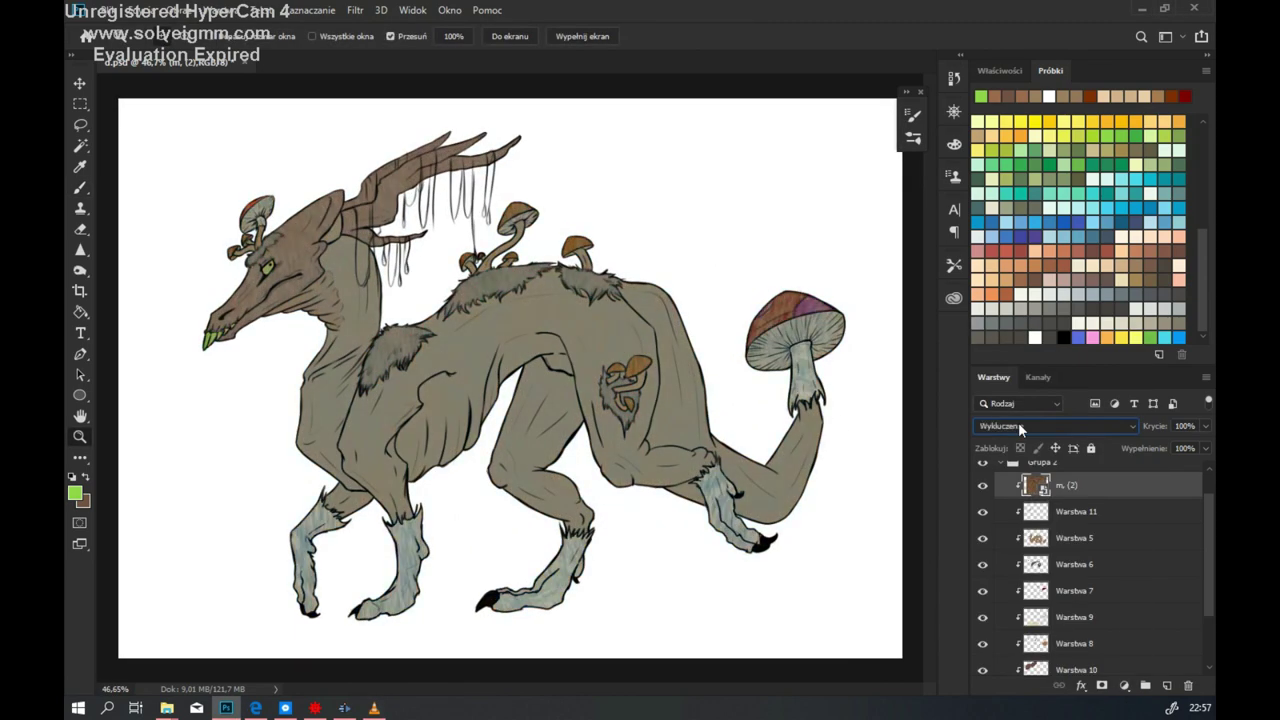
scroll(1018, 426, "up", 8)
scroll(1062, 540, "down", 1)
Step: Select the mushroom cap areas and clear the fur texture from them
right_click(1062, 540)
right_click(1032, 540)
left_click(1060, 262)
scroll(1071, 528, "up", 2)
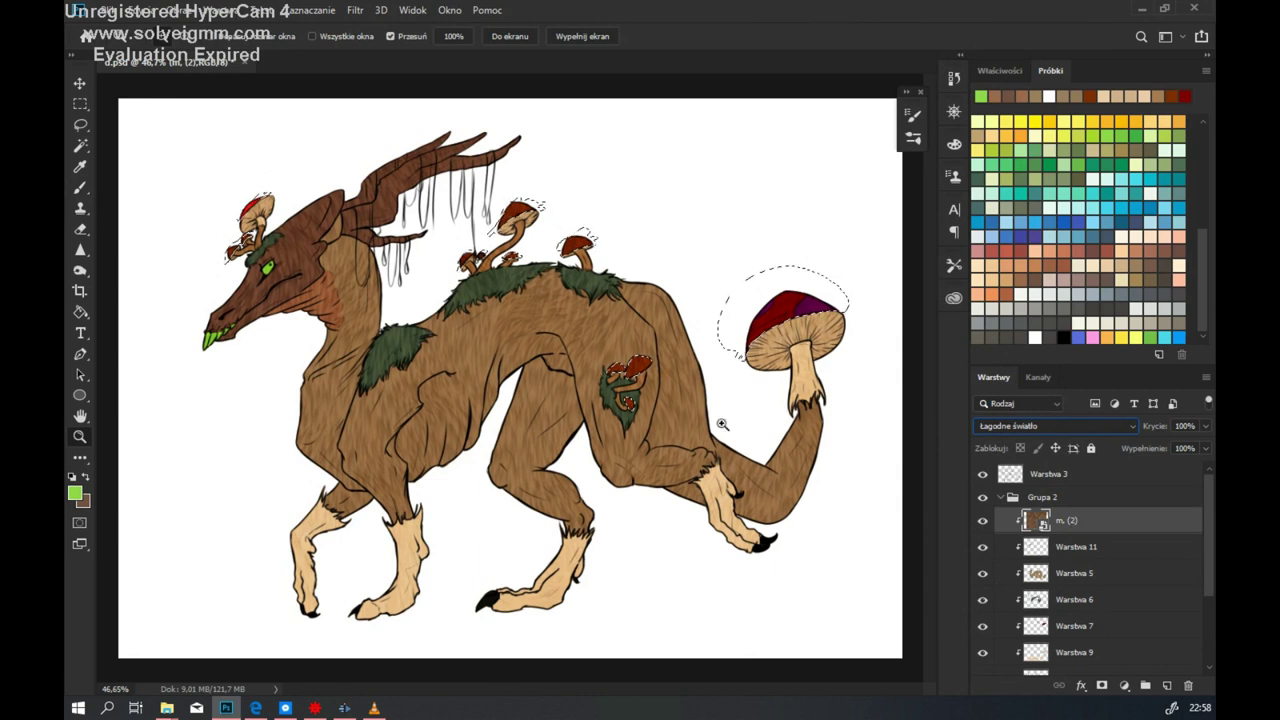
key("e")
left_click(722, 424)
left_click(606, 280)
scroll(1078, 520, "down", 1)
right_click(1078, 520)
scroll(1078, 520, "up", 1)
right_click(1094, 520)
key("Escape")
left_click(1094, 528)
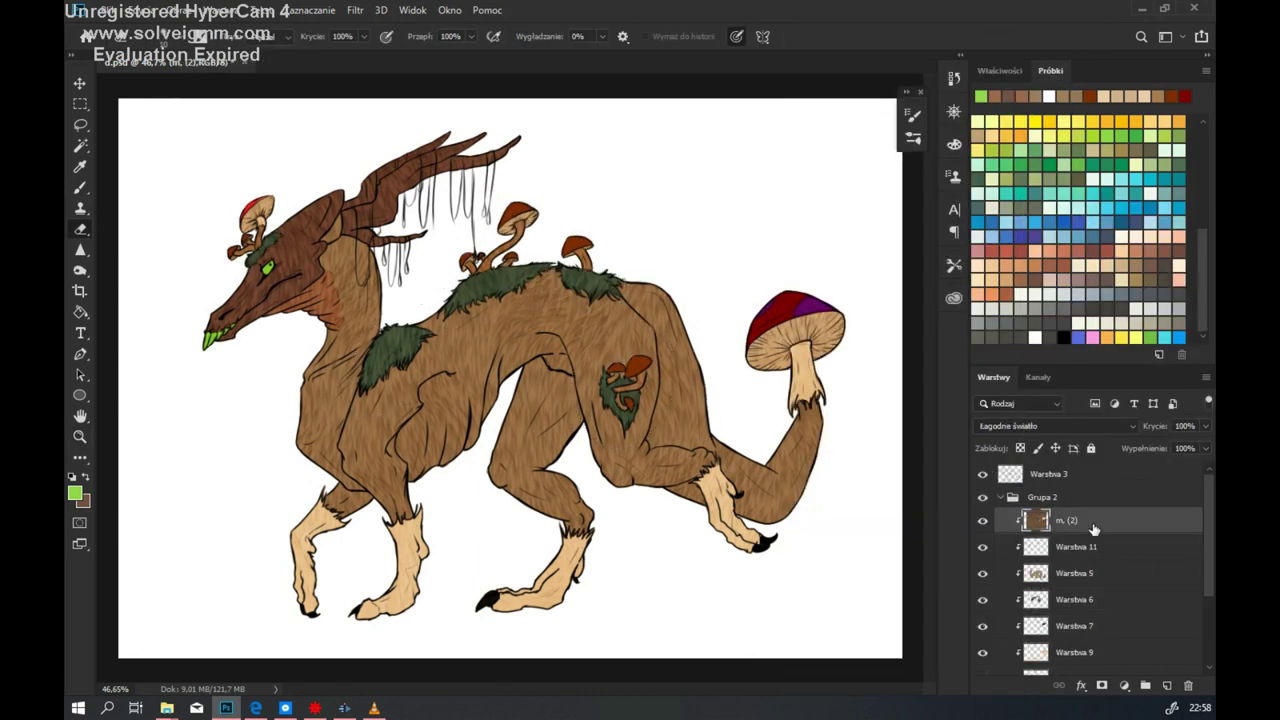
Step: Erase the fur texture from the mushrooms and green moss on the creature's forehead
key("b")
scroll(282, 244, "up", 4)
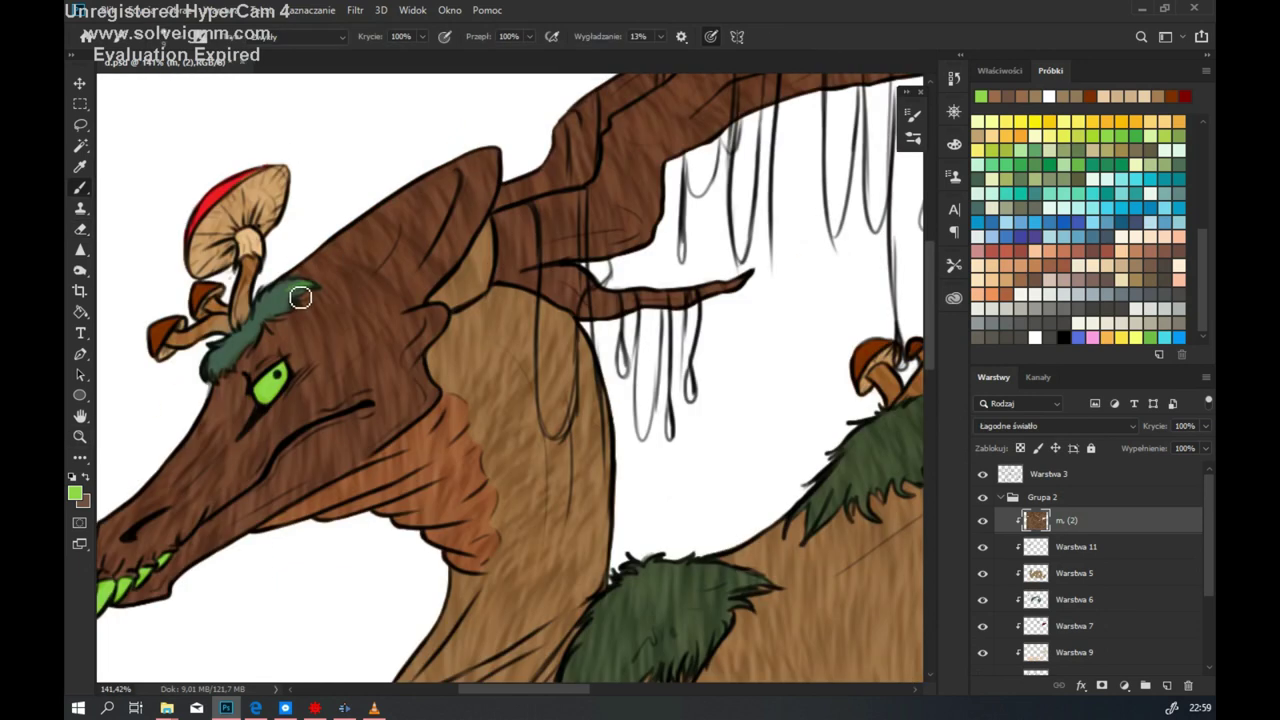
key("ctrl+z")
key("e")
mouse_move(250, 200)
left_mouse_down()
mouse_move(245, 250)
mouse_move(195, 330)
left_mouse_up()
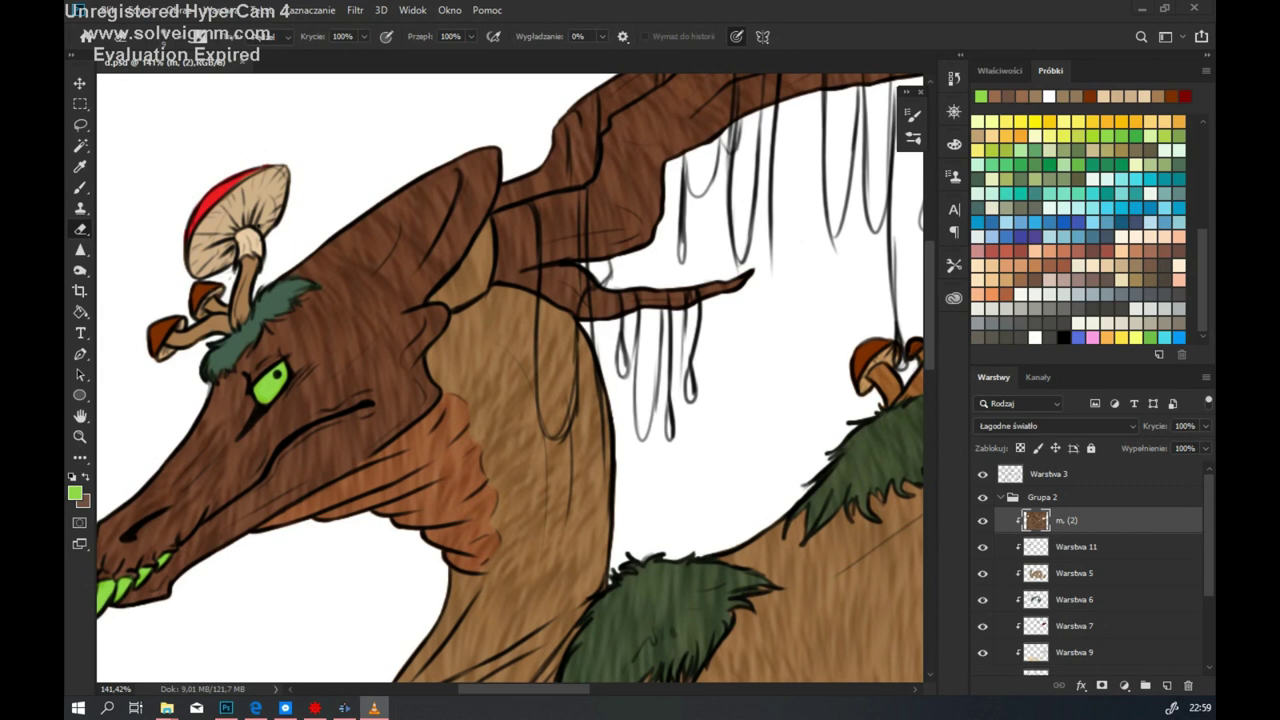
Step: Erase the fur texture from the antlers and the dark brown head
scroll(222, 300, "right", 5)
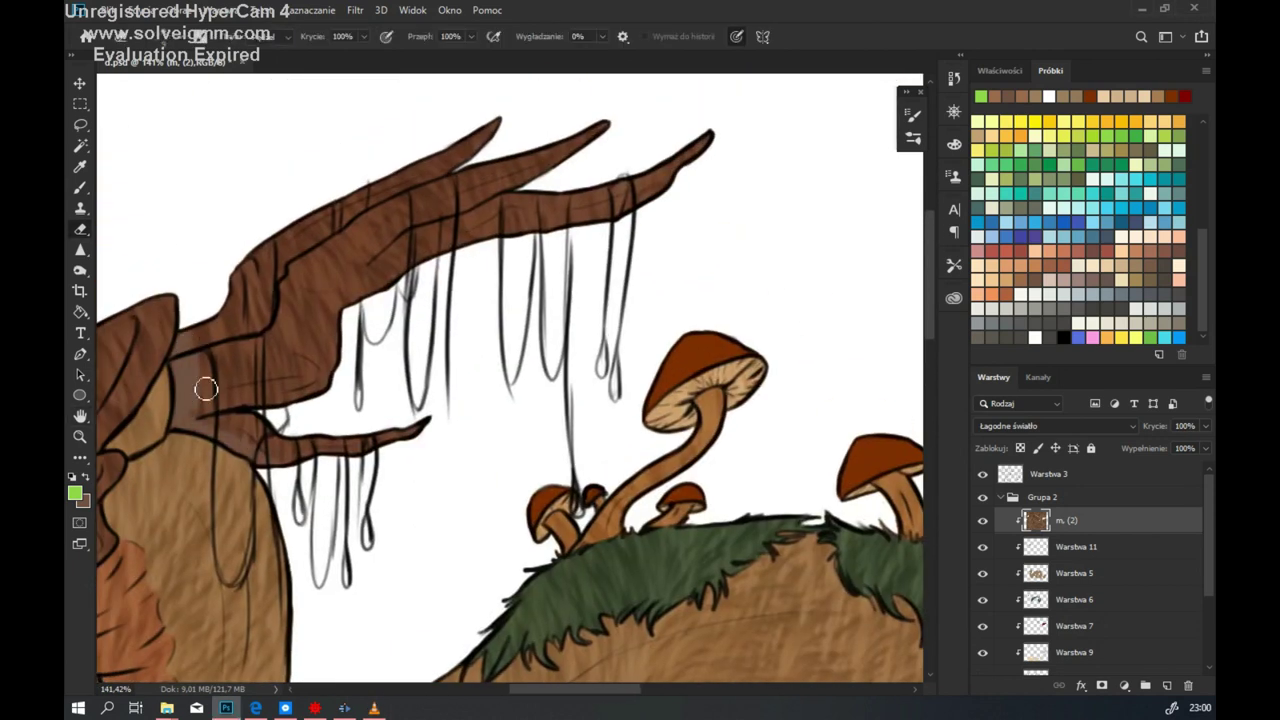
left_click_drag(220, 400, 443, 271)
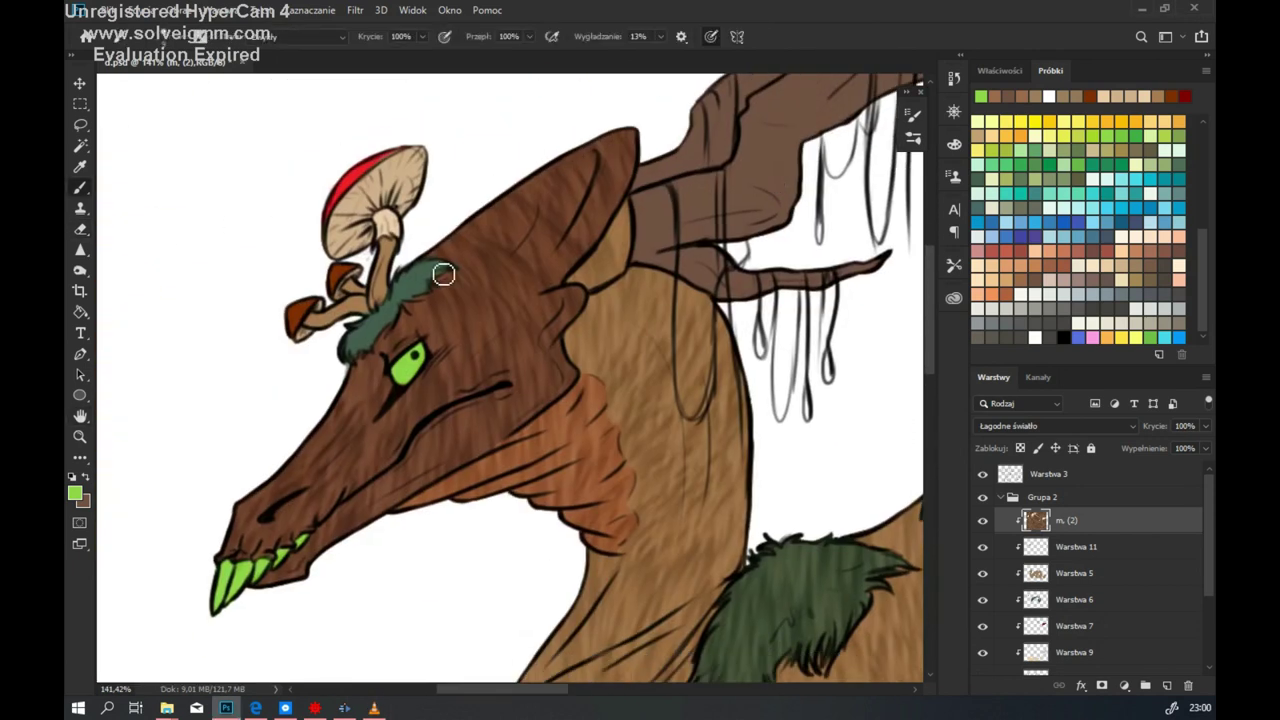
mouse_move(572, 222)
left_mouse_down()
mouse_move(473, 226)
mouse_move(321, 529)
mouse_move(466, 452)
mouse_move(564, 356)
mouse_move(562, 296)
mouse_move(393, 407)
mouse_move(468, 390)
mouse_move(403, 451)
mouse_move(555, 370)
mouse_move(497, 263)
left_mouse_up()
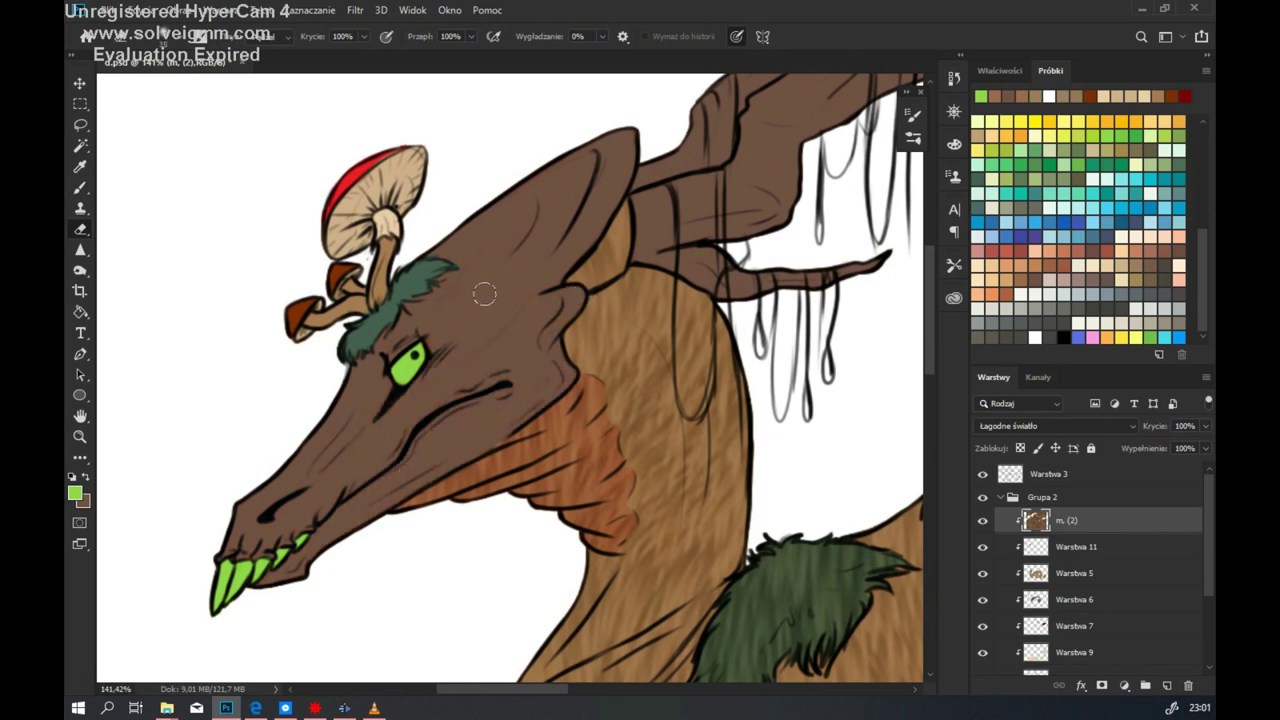
Step: Erase the fur texture from the pale beige lower legs and feet of all four legs
scroll(533, 348, "down", 5)
scroll(1101, 505, "down", 1)
scroll(1101, 505, "up", 1)
mouse_move(912, 478)
left_mouse_down()
mouse_move(802, 557)
mouse_move(875, 470)
mouse_move(561, 587)
mouse_move(322, 550)
mouse_move(343, 357)
left_mouse_up()
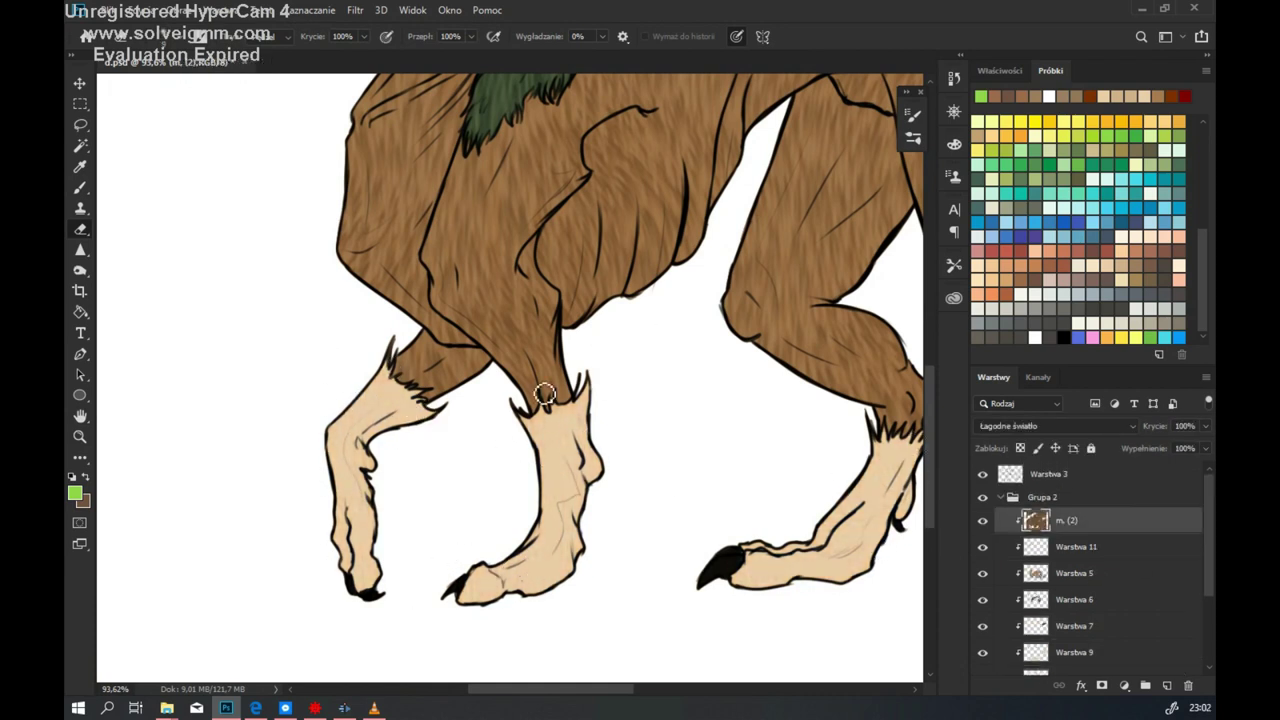
scroll(701, 388, "right", 5)
scroll(701, 388, "up", 2)
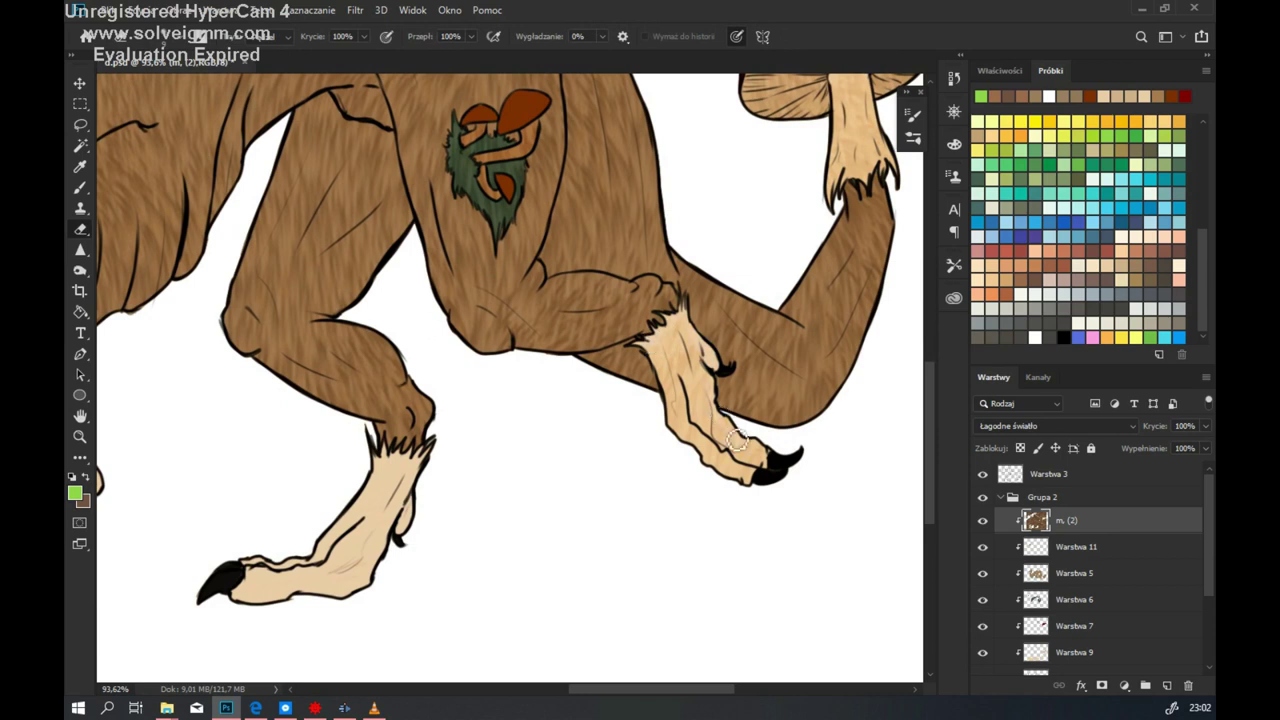
Step: Erase the fur texture from the tail mushroom and from the mossy mushroom cluster on the thigh
scroll(755, 455, "up", 3)
scroll(755, 455, "right", 3)
mouse_move(626, 380)
left_mouse_down()
mouse_move(644, 345)
mouse_move(505, 415)
left_mouse_up()
left_click_drag(610, 430, 651, 489)
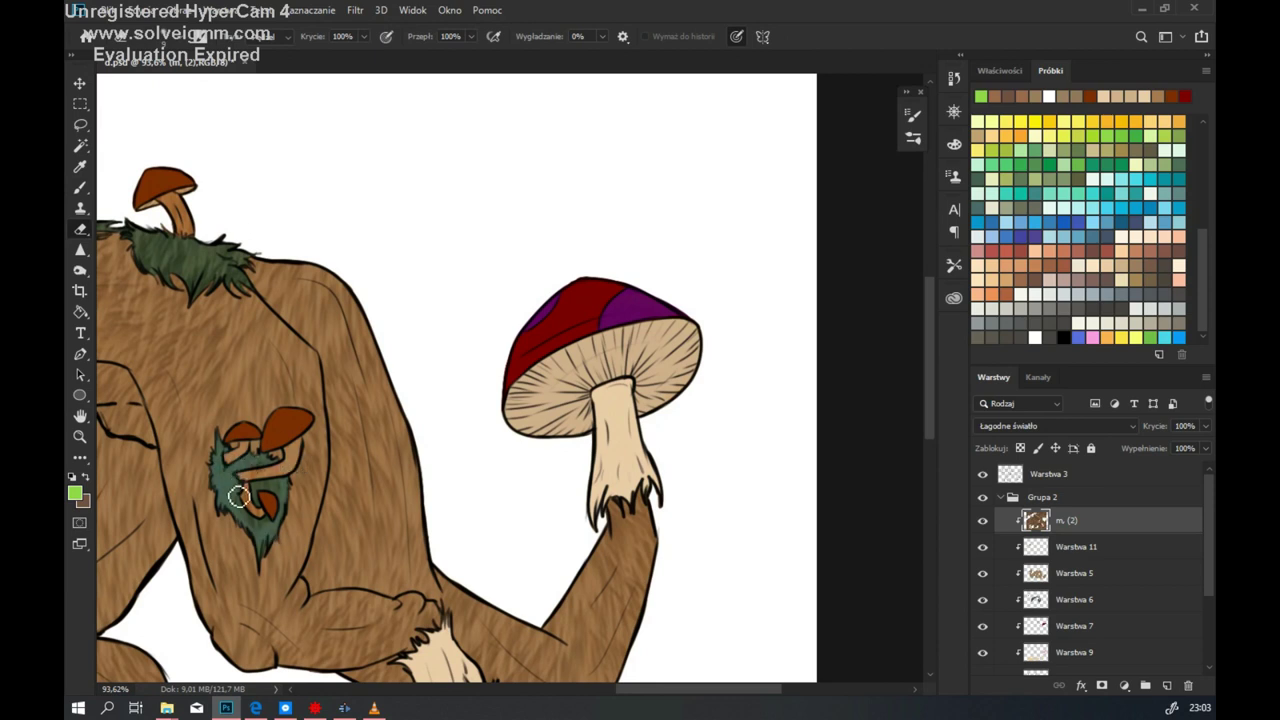
Step: Erase the fur texture from the green moss patches on the back and shoulder
scroll(280, 521, "up", 3)
scroll(205, 457, "left", 5)
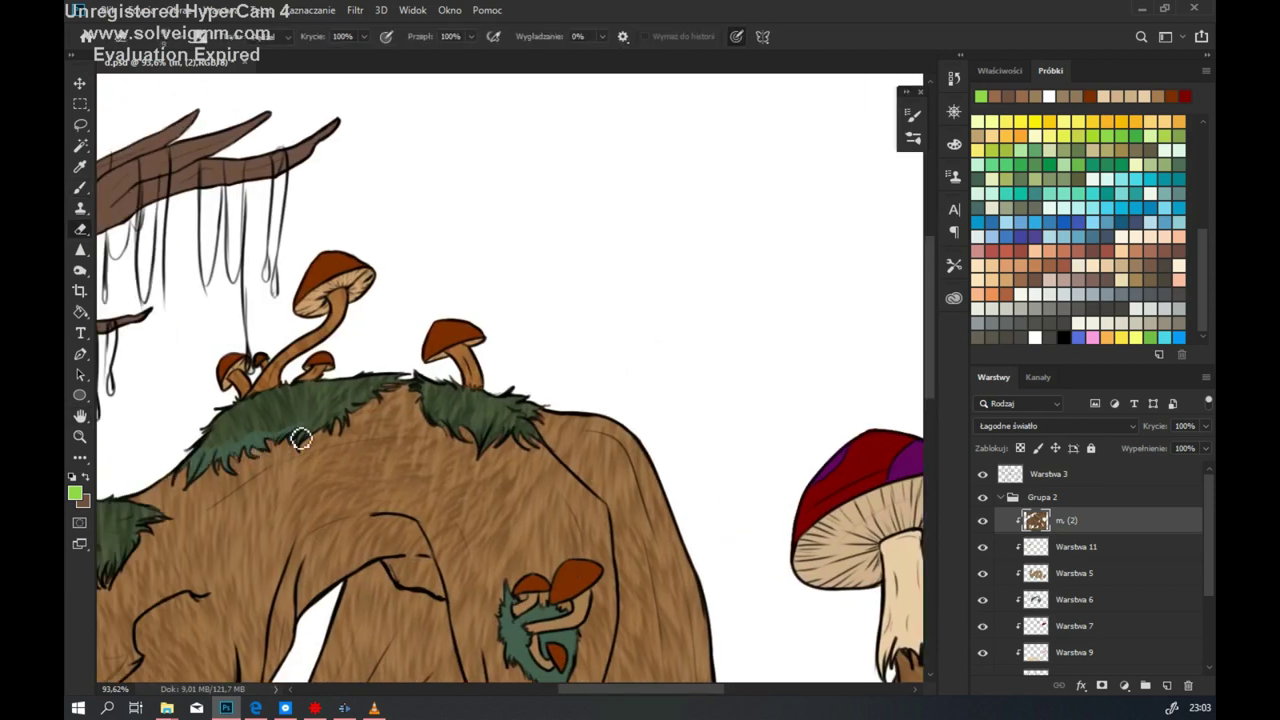
mouse_move(397, 385)
left_mouse_down()
mouse_move(246, 422)
mouse_move(369, 376)
mouse_move(314, 275)
mouse_move(500, 432)
left_mouse_up()
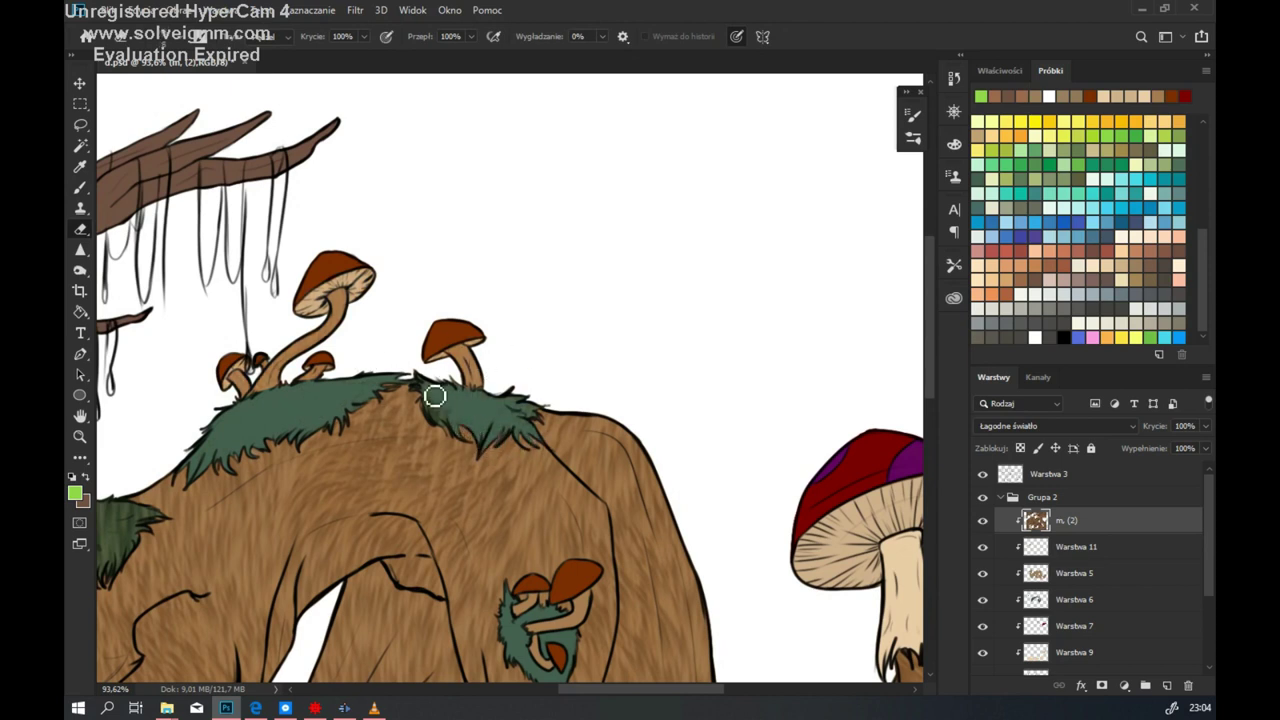
scroll(483, 259, "down", 2)
scroll(483, 259, "left", 5)
mouse_move(415, 470)
left_mouse_down()
mouse_move(434, 434)
mouse_move(501, 376)
left_mouse_up()
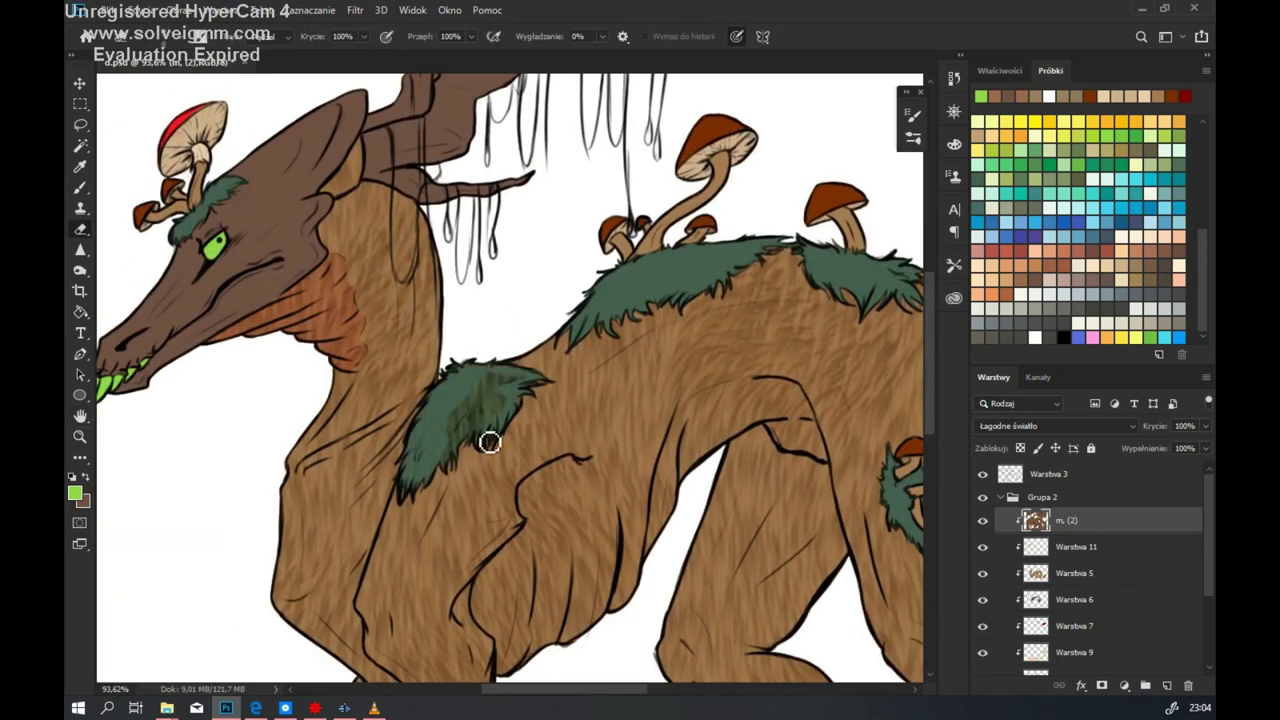
Step: Place another fur texture above the throat colour layer and scale it down to a small square over the throat
key("b")
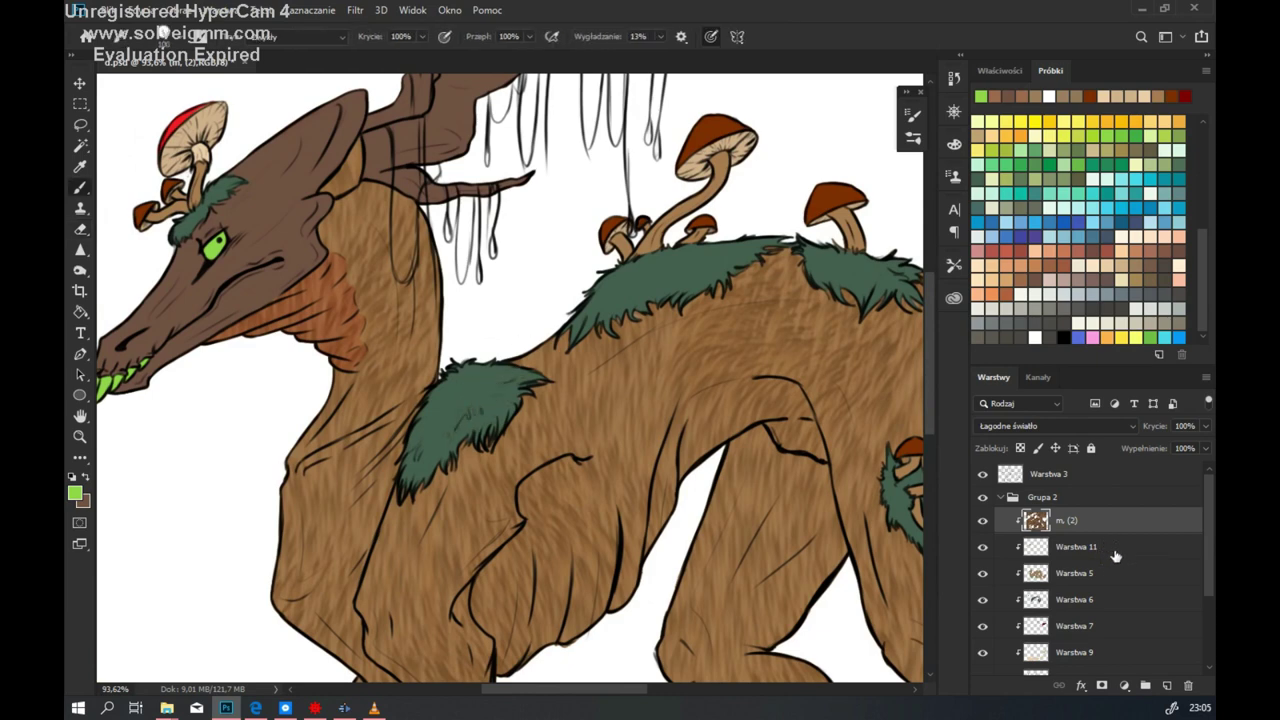
left_click_drag(1115, 555, 1115, 548)
key("shift+alt+n")
scroll(456, 330, "down", 1)
key("z")
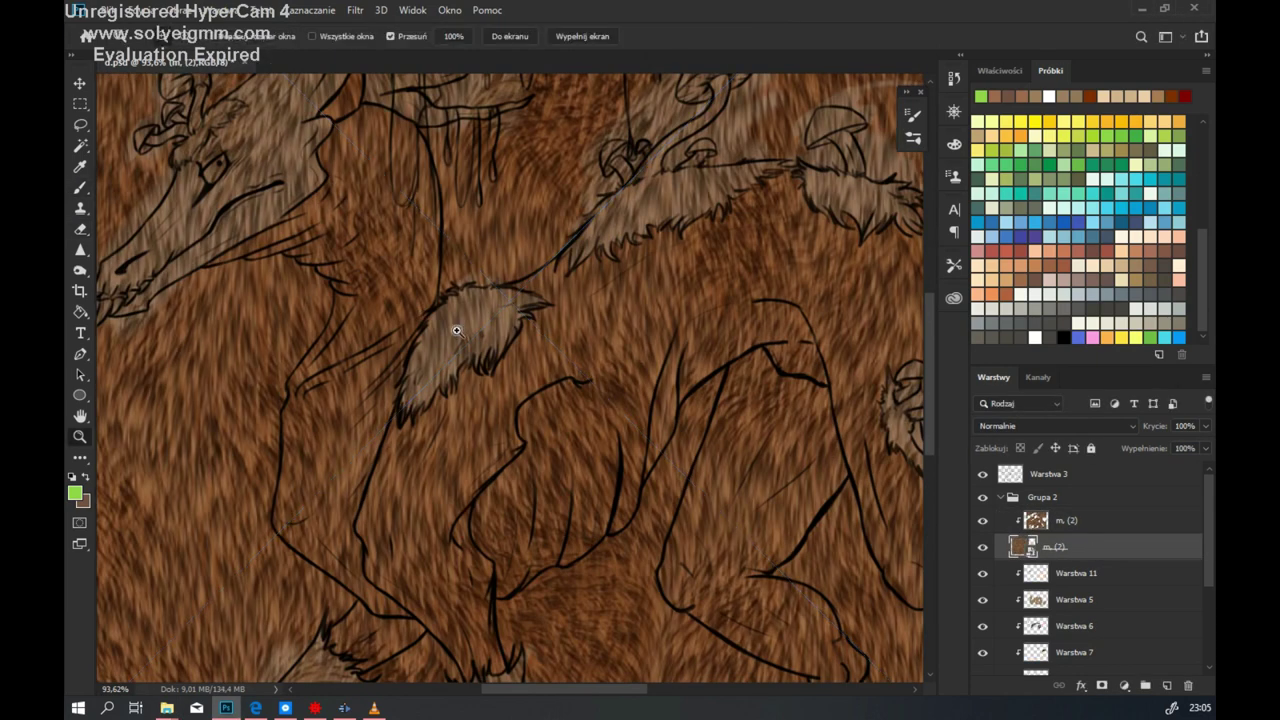
key("ctrl+0")
key("ctrl+t")
left_click_drag(677, 594, 370, 357)
key("Return")
key("b")
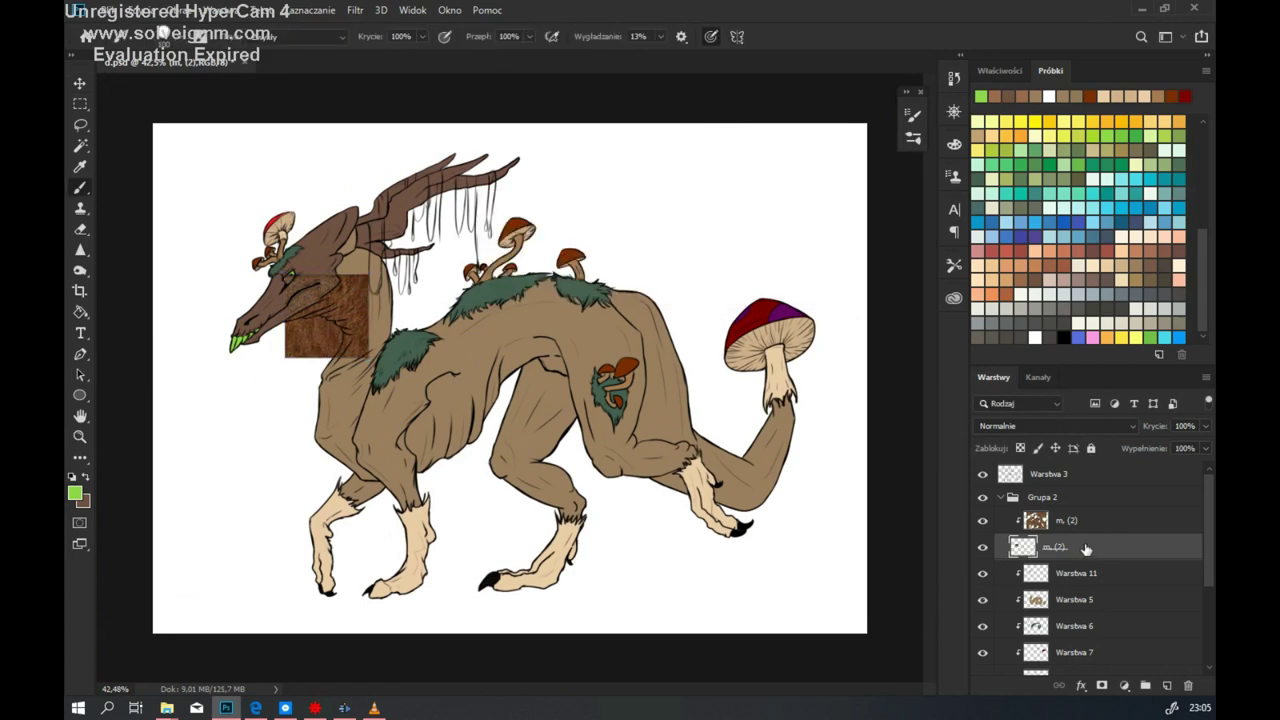
Step: Clip the small throat texture and set its blend mode to Jasność (Luminosity)
key("ctrl+plus")
key("alt+]")
key("v")
key("shift+alt+f")
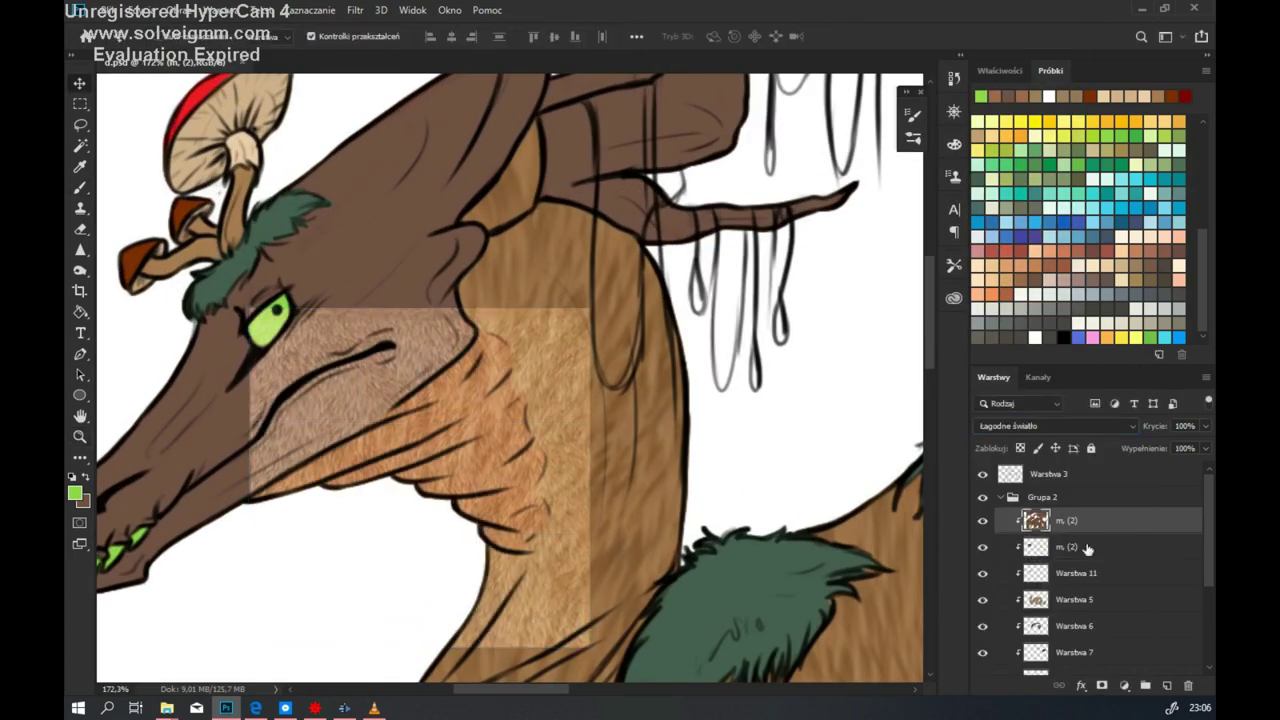
left_click(1088, 548)
left_click(1055, 425)
left_click(1035, 682)
Step: Warp the small fur texture to fit the reddish brown throat between the jaw and neck
key("ctrl+t")
left_click_drag(249, 646, 260, 636)
left_click_drag(249, 309, 249, 494)
left_click_drag(589, 309, 507, 345)
left_click_drag(600, 620, 535, 550)
left_click_drag(374, 636, 337, 523)
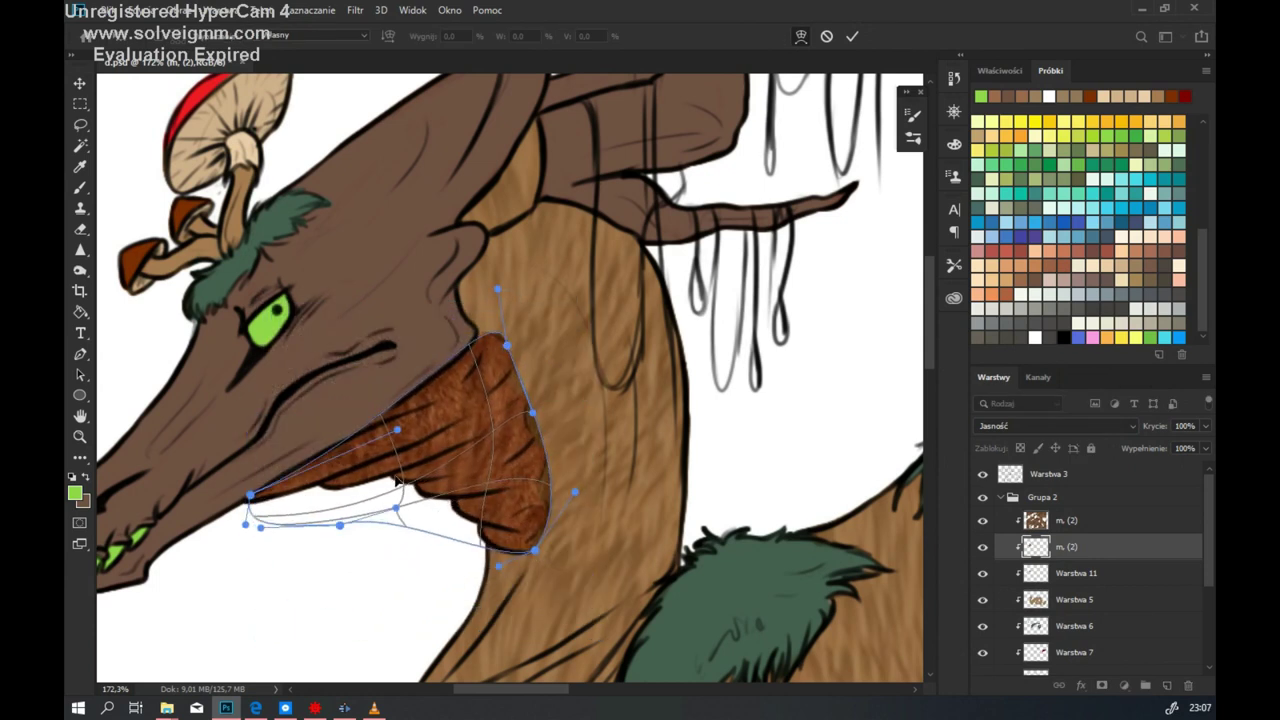
key("Return")
key("e")
key("z")
key("ctrl+0")
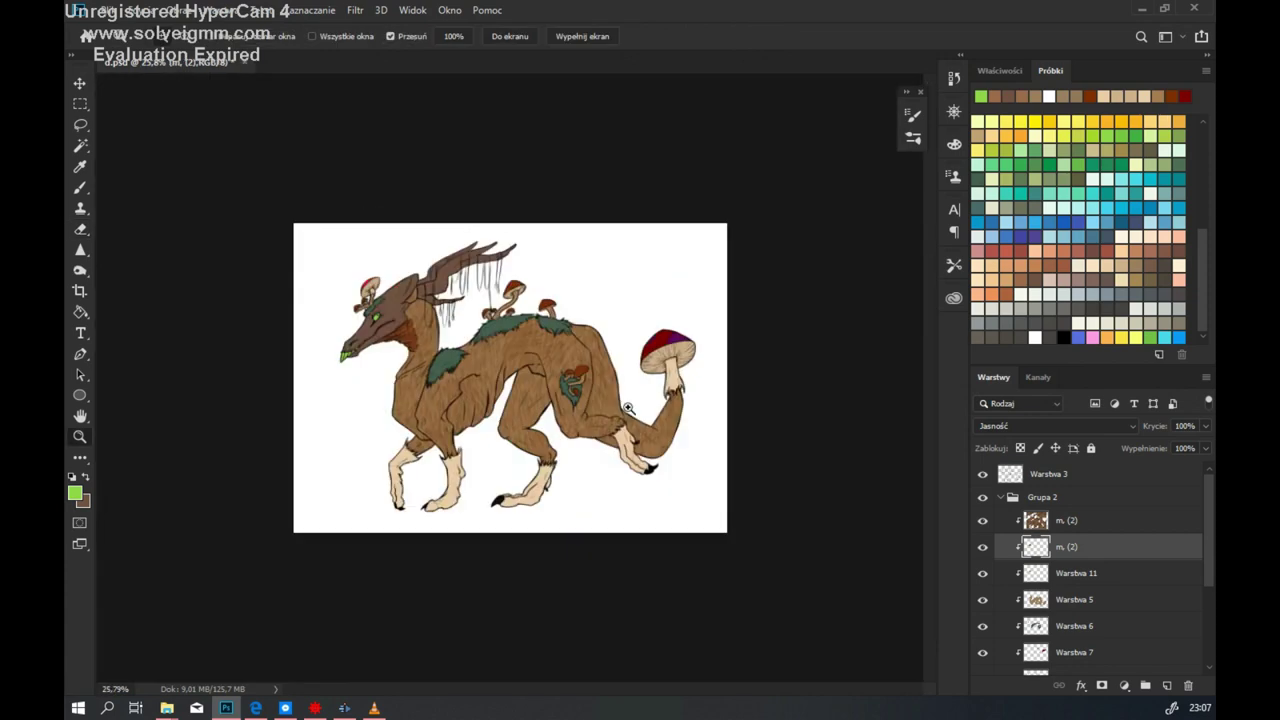
Step: Place a new fur texture on top of the body textures and warp it around the neck, chest and front torso
key("alt+bracketright")
key("ctrl+j")
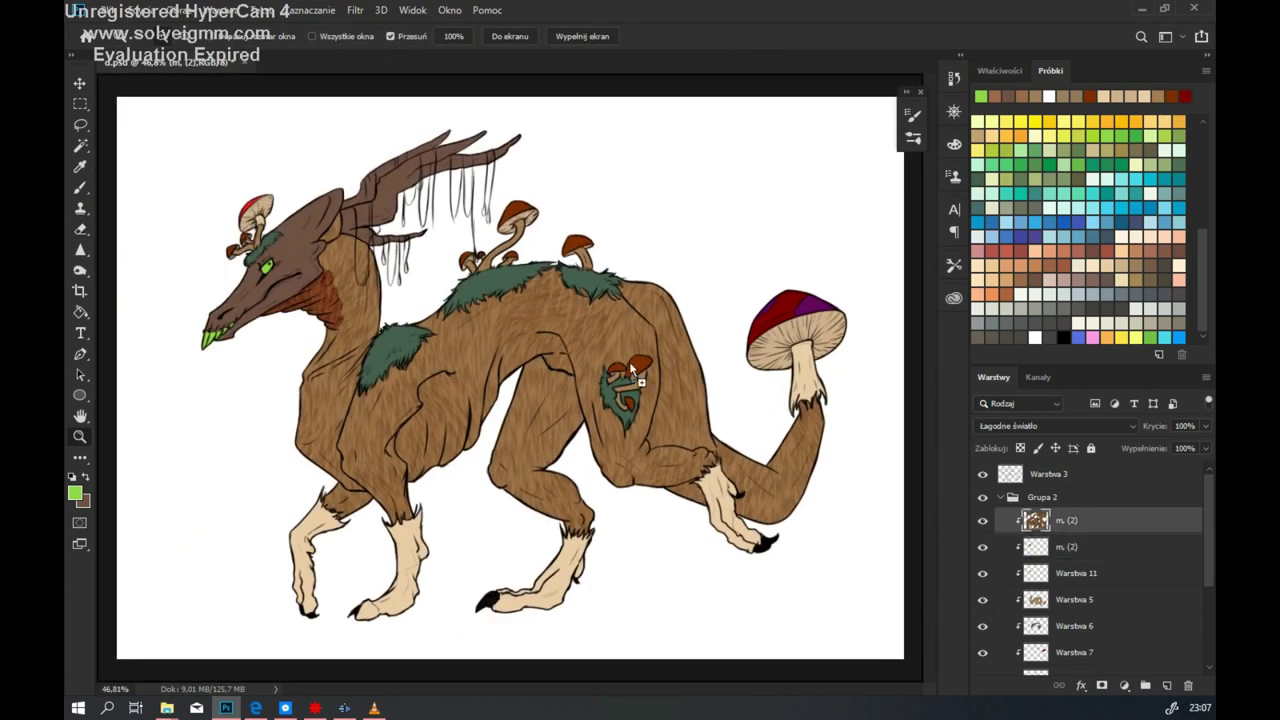
key("ctrl+t")
left_click_drag(285, 245, 296, 330)
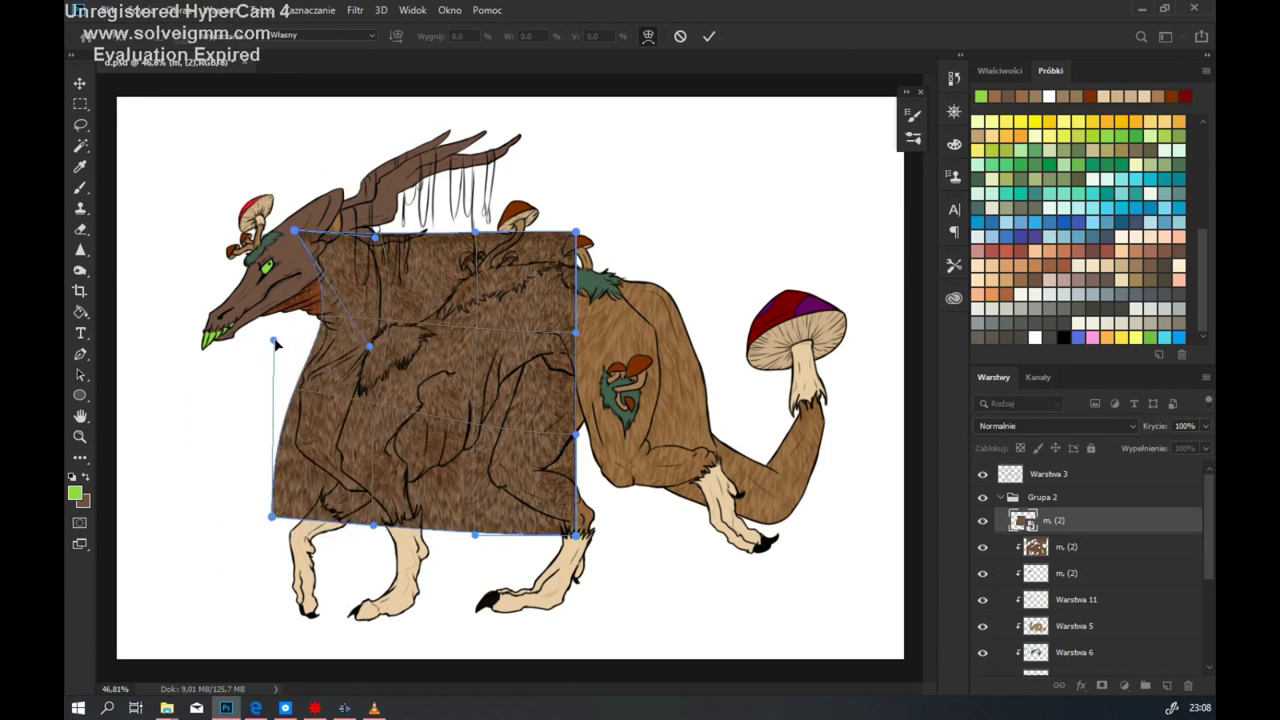
left_click_drag(272, 517, 293, 446)
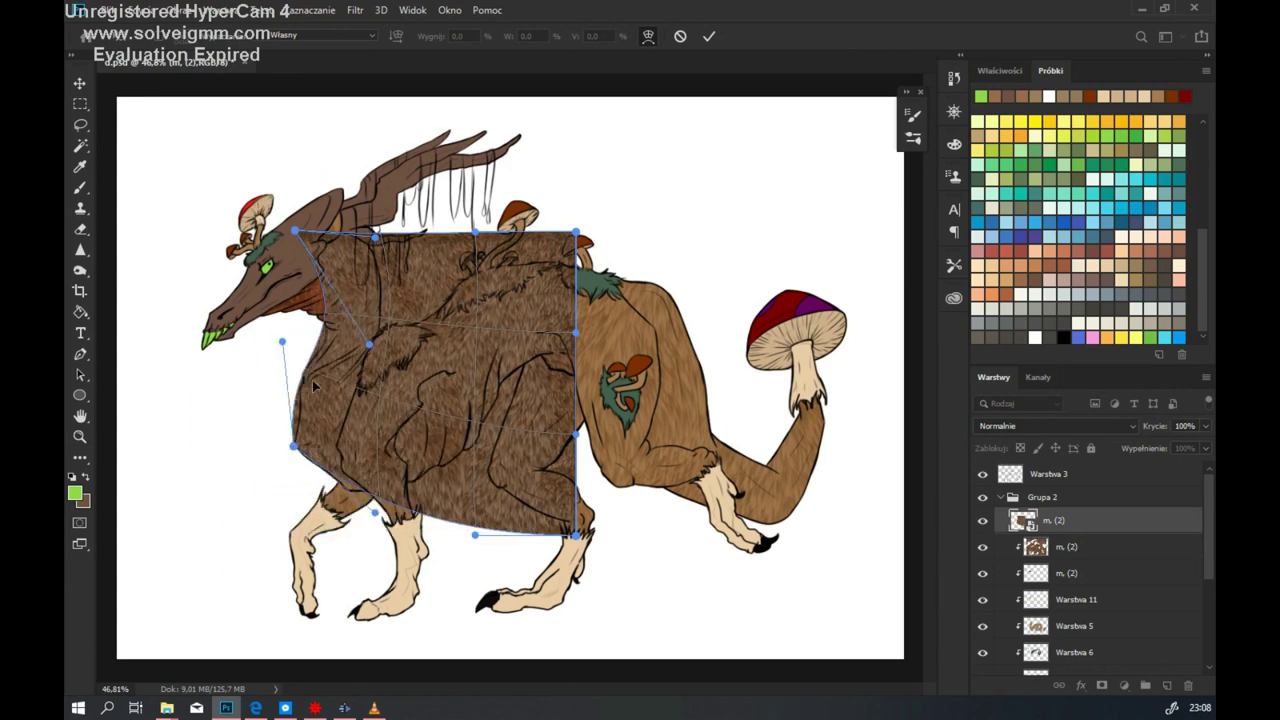
left_click_drag(383, 495, 565, 465)
left_click_drag(575, 232, 527, 265)
left_click_drag(372, 200, 454, 222)
left_click_drag(527, 265, 532, 229)
left_click_drag(520, 401, 560, 352)
key("Return")
key("e")
Step: Set the front body texture's blend mode to Jasność (Luminosity) and clip it to the layers below
left_click(1055, 426)
left_click(1000, 683)
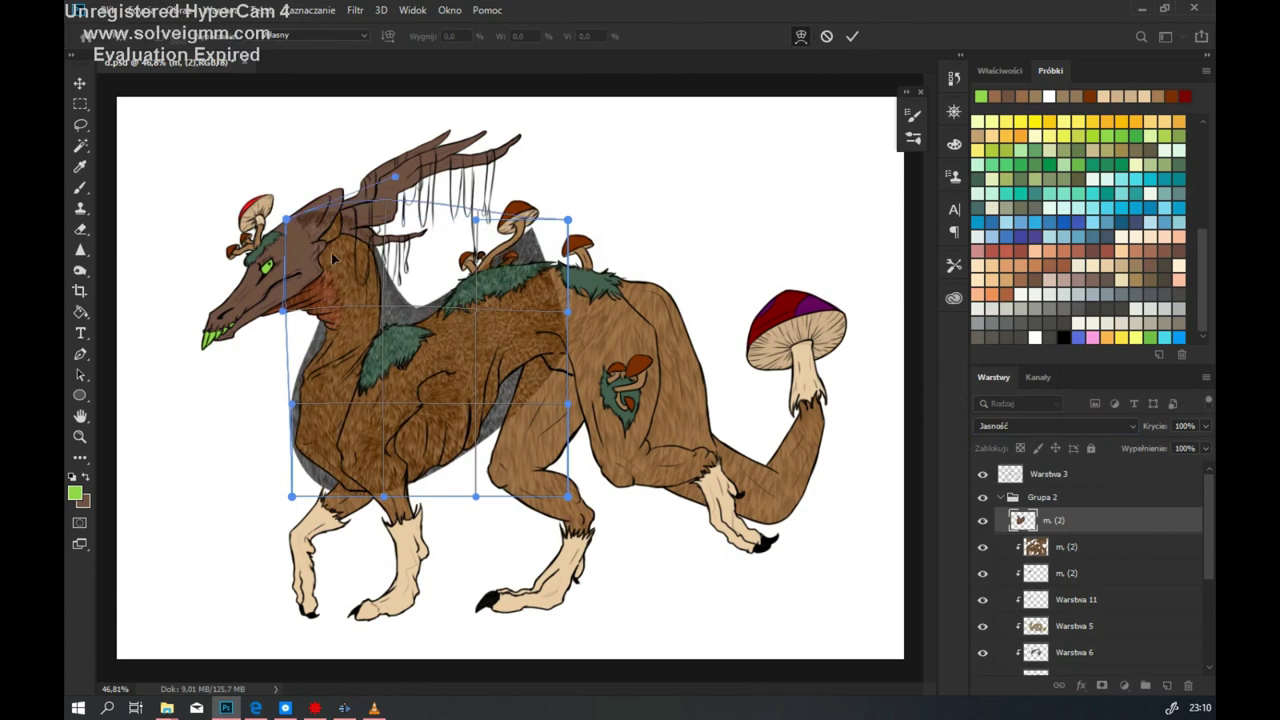
right_click(1016, 514)
Step: Select the empty areas of the Soft Light fur layer and clear them from the front body texture
left_click(1066, 546)
key("w")
left_click(457, 586)
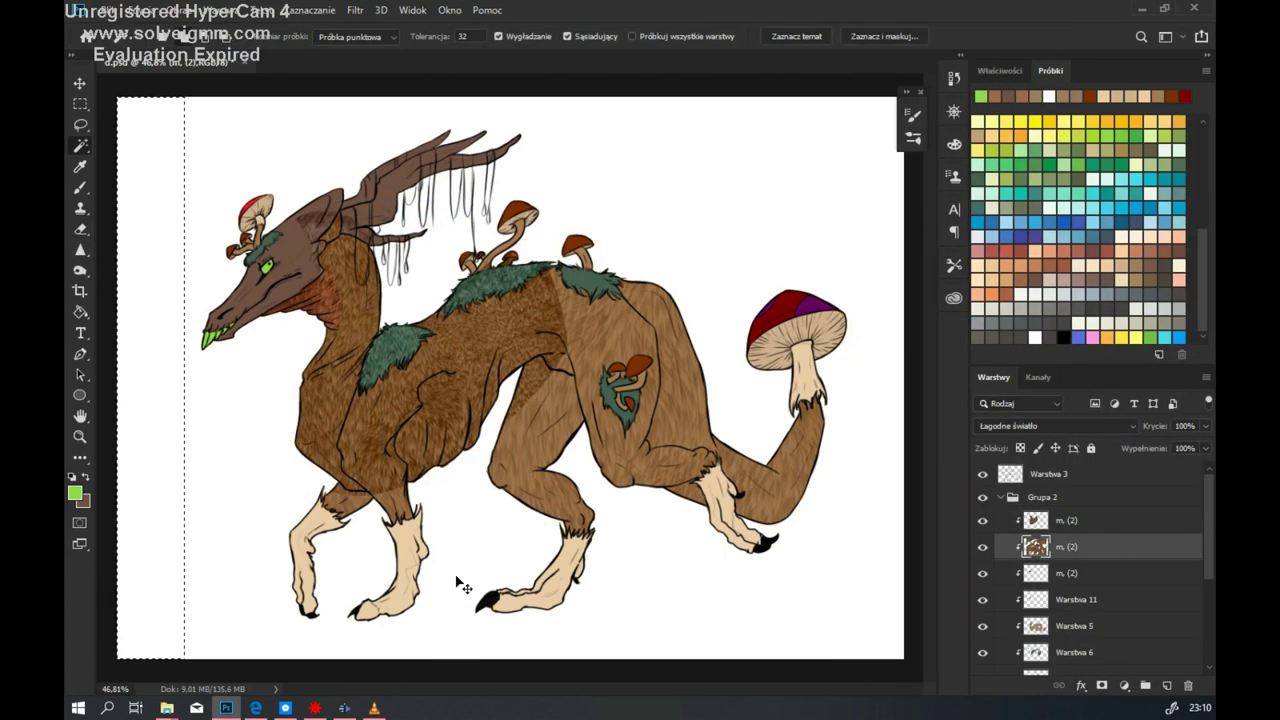
left_click(1066, 520)
key("ctrl+d")
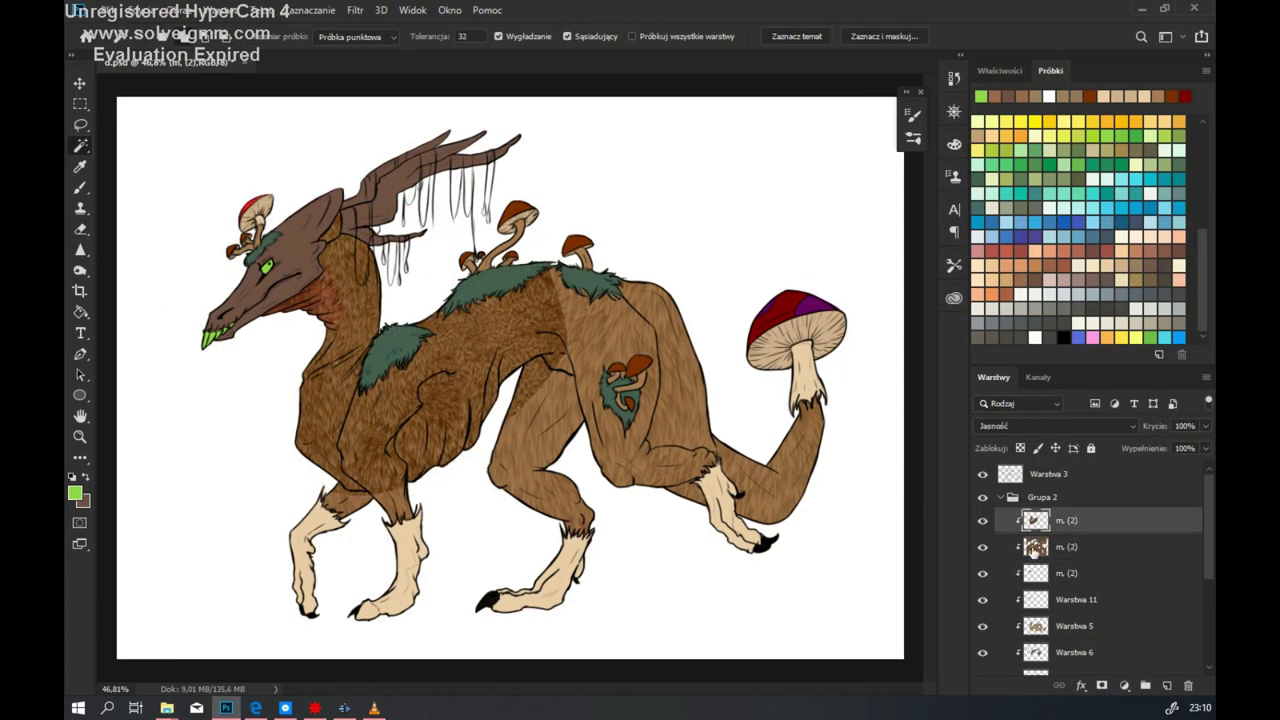
Step: Place a new fur texture over the hindquarters and warp it to follow the back, the thigh and the hind legs
key("e")
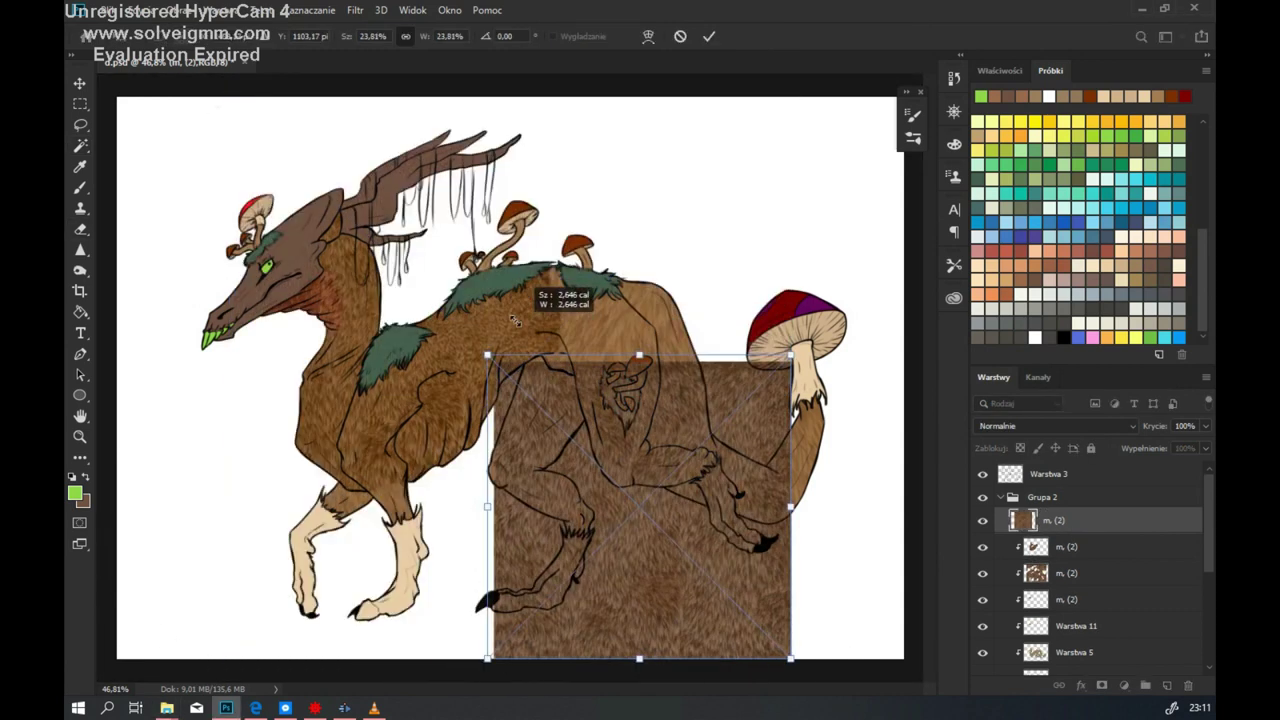
left_click_drag(621, 485, 540, 265)
right_click(800, 450)
key("Escape")
left_click_drag(551, 397, 543, 382)
left_click_drag(774, 548, 831, 498)
left_click_drag(580, 548, 505, 528)
left_click_drag(831, 498, 607, 631)
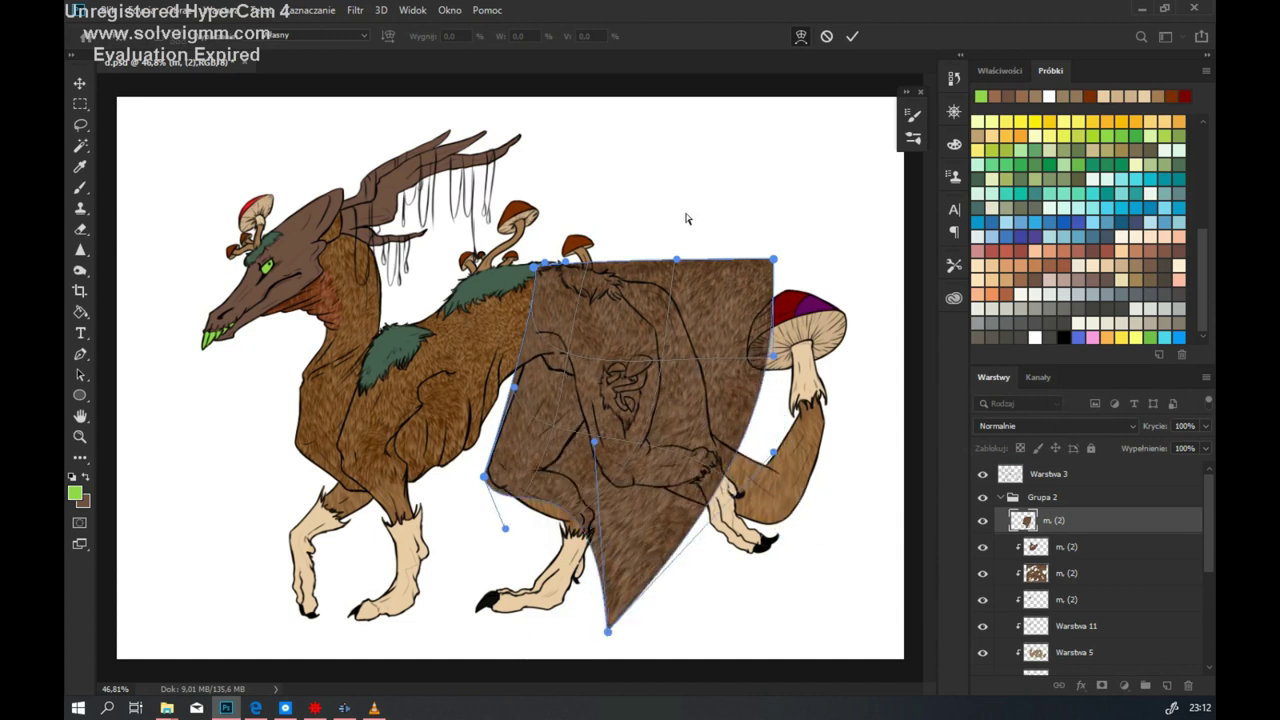
left_click_drag(765, 300, 813, 308)
key("Return")
Step: Cut away the warped texture's excess behind the thigh, then clip it to the layers below with the Jasność (Luminosity) blend mode
key("l")
mouse_move(632, 233)
left_mouse_down()
mouse_move(660, 430)
mouse_move(790, 468)
mouse_move(806, 256)
left_mouse_up()
key("Delete")
key("e")
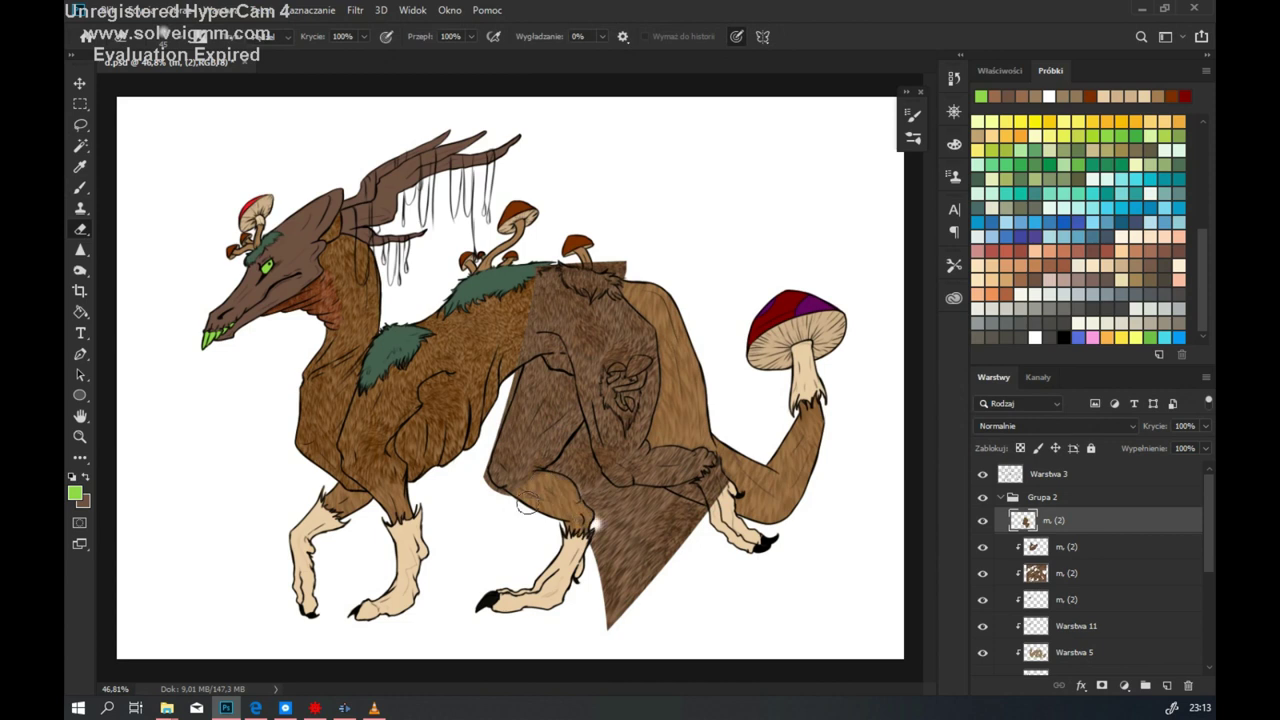
key("ctrl+alt+g")
left_click(1057, 425)
left_click(1010, 683)
Step: Place another fur texture over the rear legs and tail, and select the part of it covering the tail
key("ctrl+v")
left_click_drag(330, 200, 718, 402)
key("l")
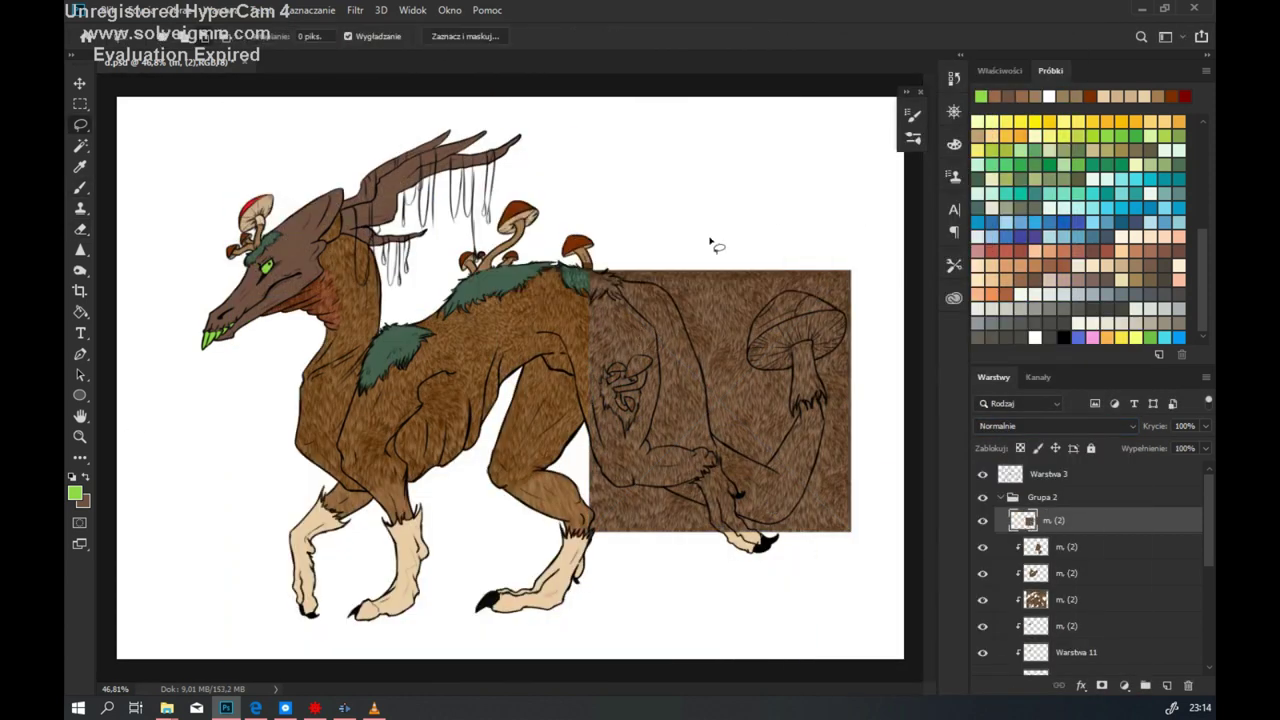
left_click_drag(887, 540, 737, 177)
Step: Try to rotate the selected texture part along the tail, and undo it together with the green brush stroke
key("ctrl+t")
left_click_drag(890, 500, 860, 440)
key("Return")
key("e")
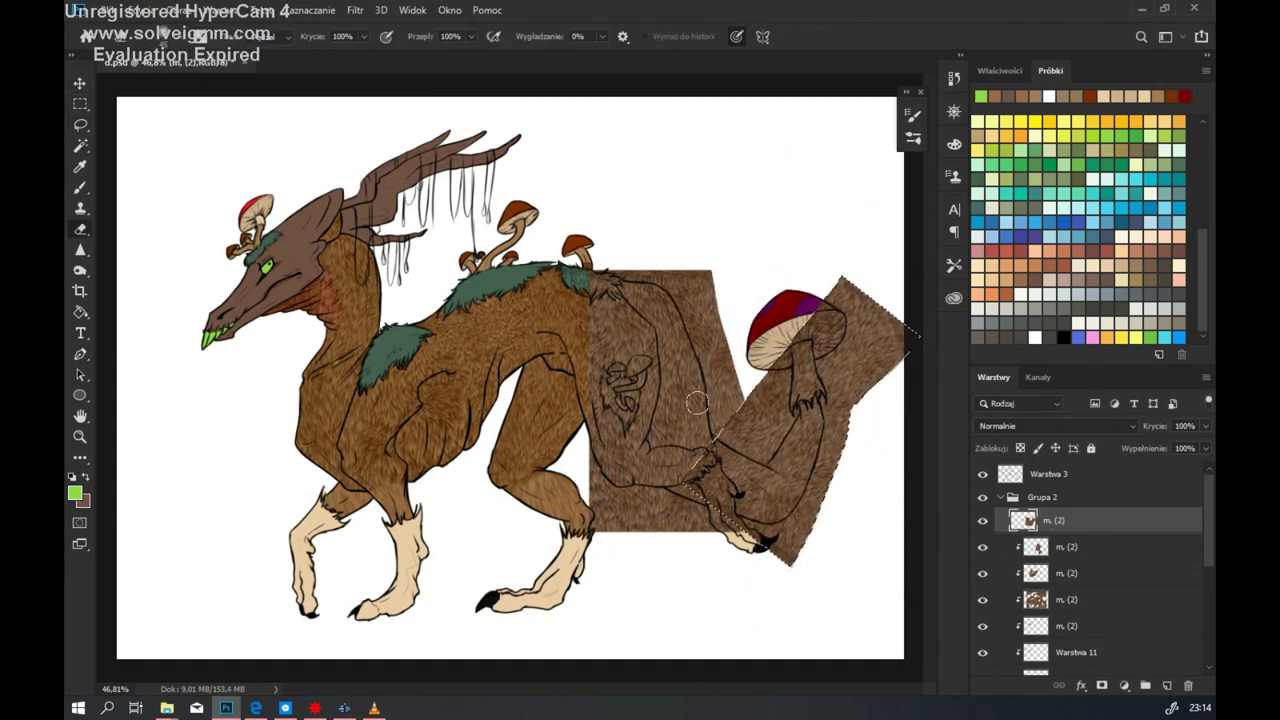
key("ctrl+d")
key("b")
left_click_drag(670, 400, 720, 480)
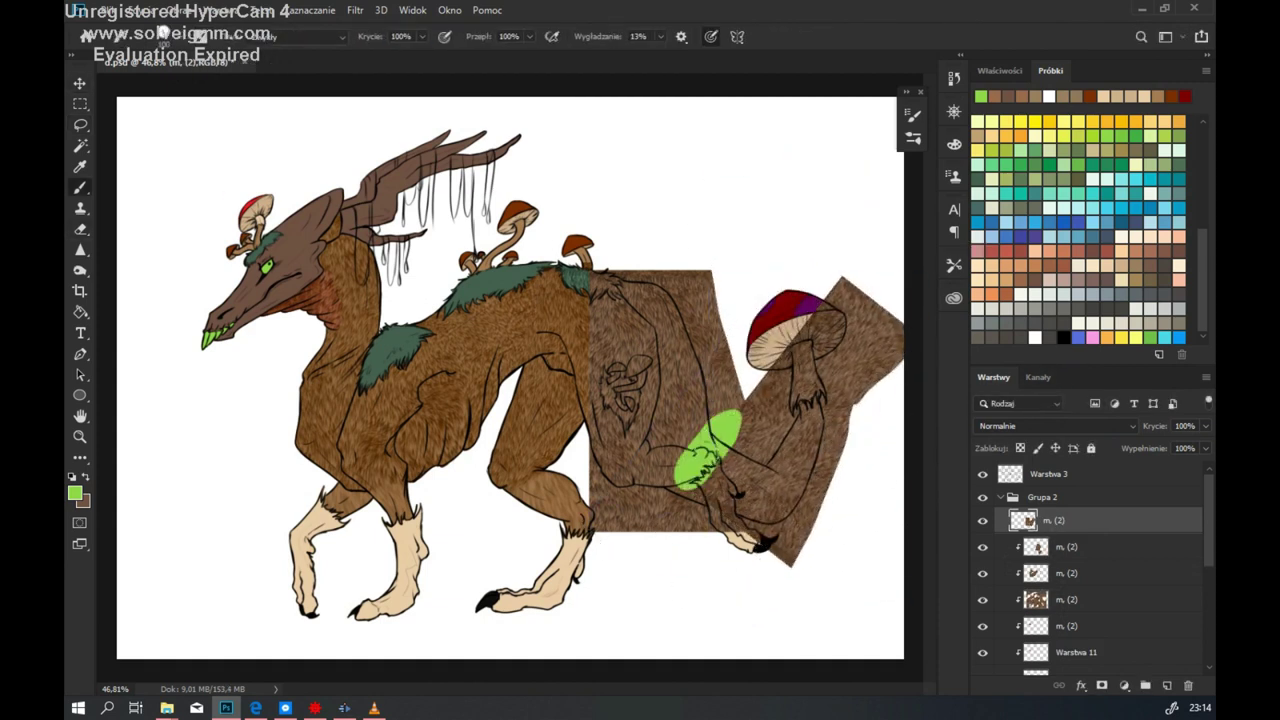
key("ctrl+z")
key("e")
key("ctrl+z")
key("ctrl+z")
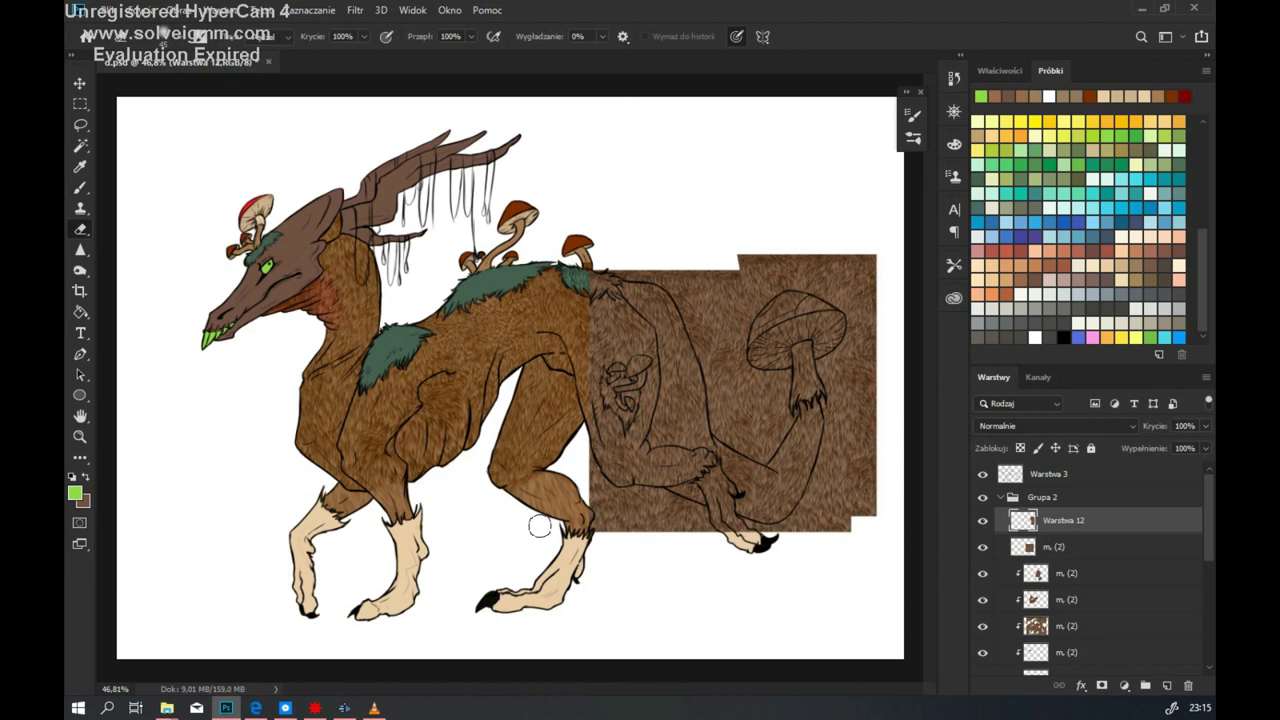
Step: Hide Warstwa 12 with the tail piece and trim the remaining fur texture back towards the far hind thigh
left_click(966, 520)
left_click_drag(760, 270, 760, 530)
key("l")
mouse_move(757, 222)
left_mouse_down()
mouse_move(758, 410)
mouse_move(770, 255)
left_mouse_up()
key("Delete")
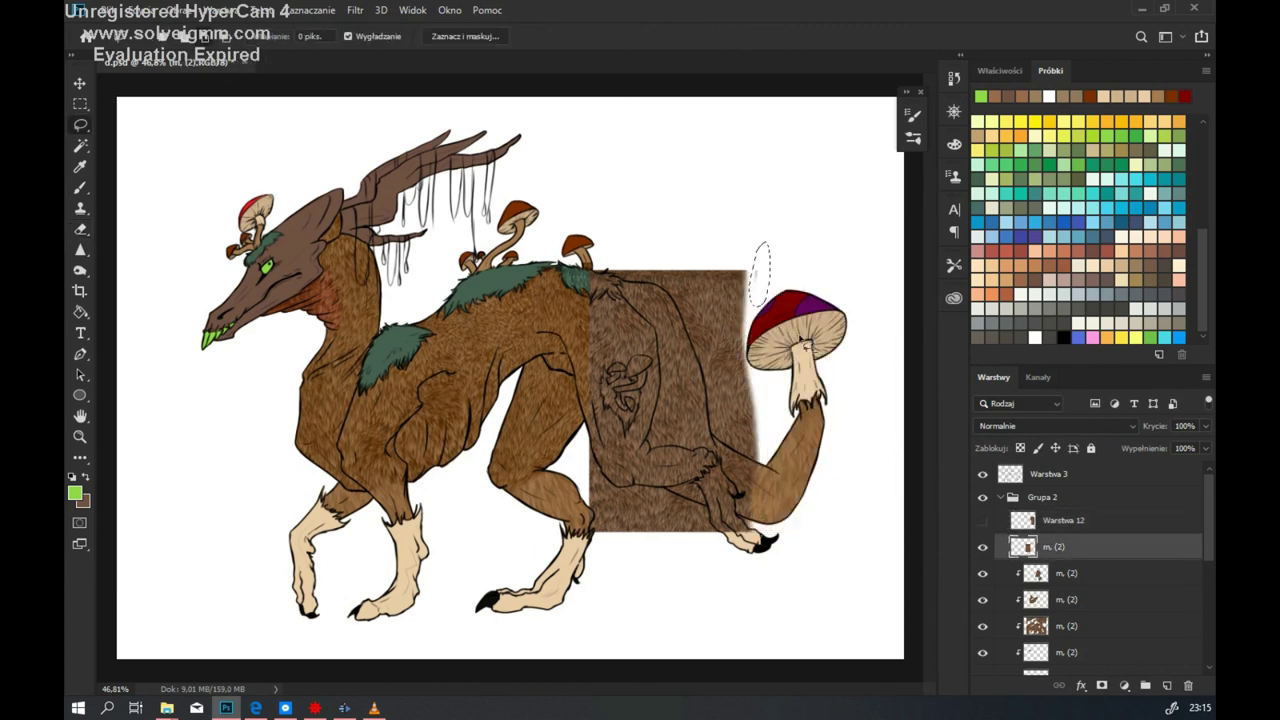
Step: Erase the fur texture from the near hind leg, then clip it to the layers below in Jasność (Luminosity) mode
key("b")
key("e")
mouse_move(600, 265)
left_mouse_down()
mouse_move(640, 355)
mouse_move(600, 530)
left_mouse_up()
left_click_drag(695, 456, 711, 462)
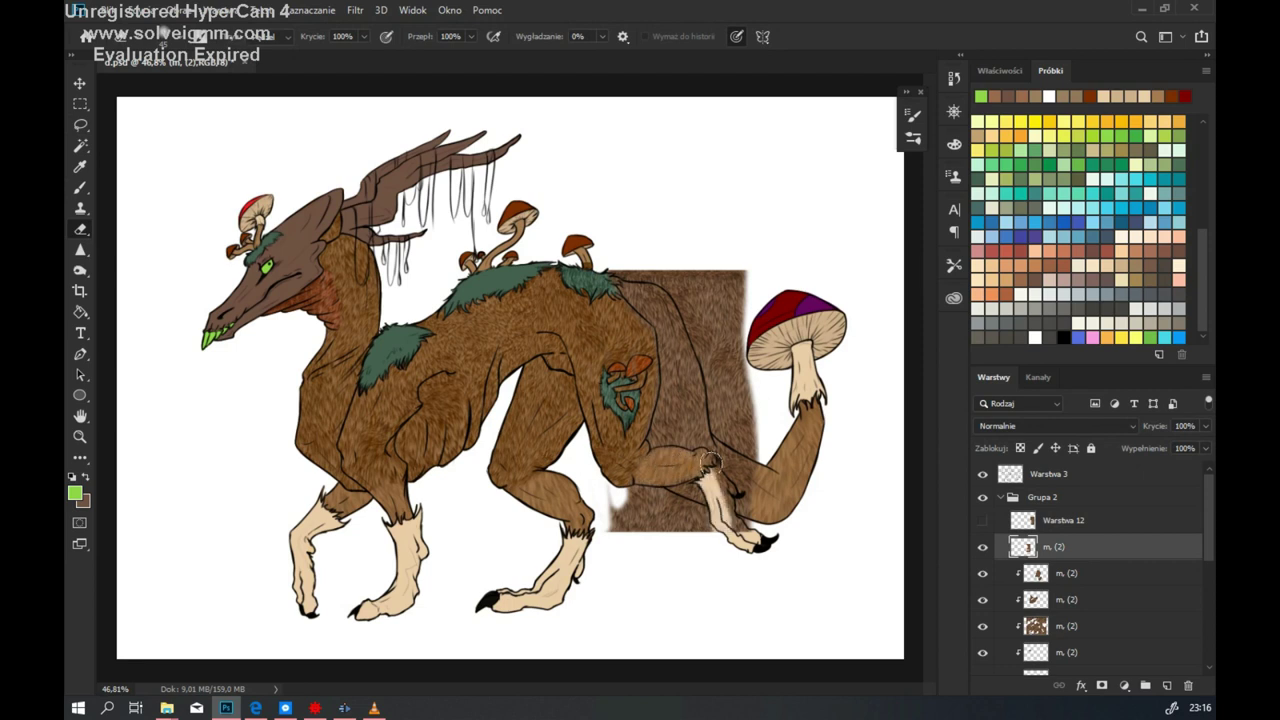
right_click(1050, 546)
left_click(950, 503)
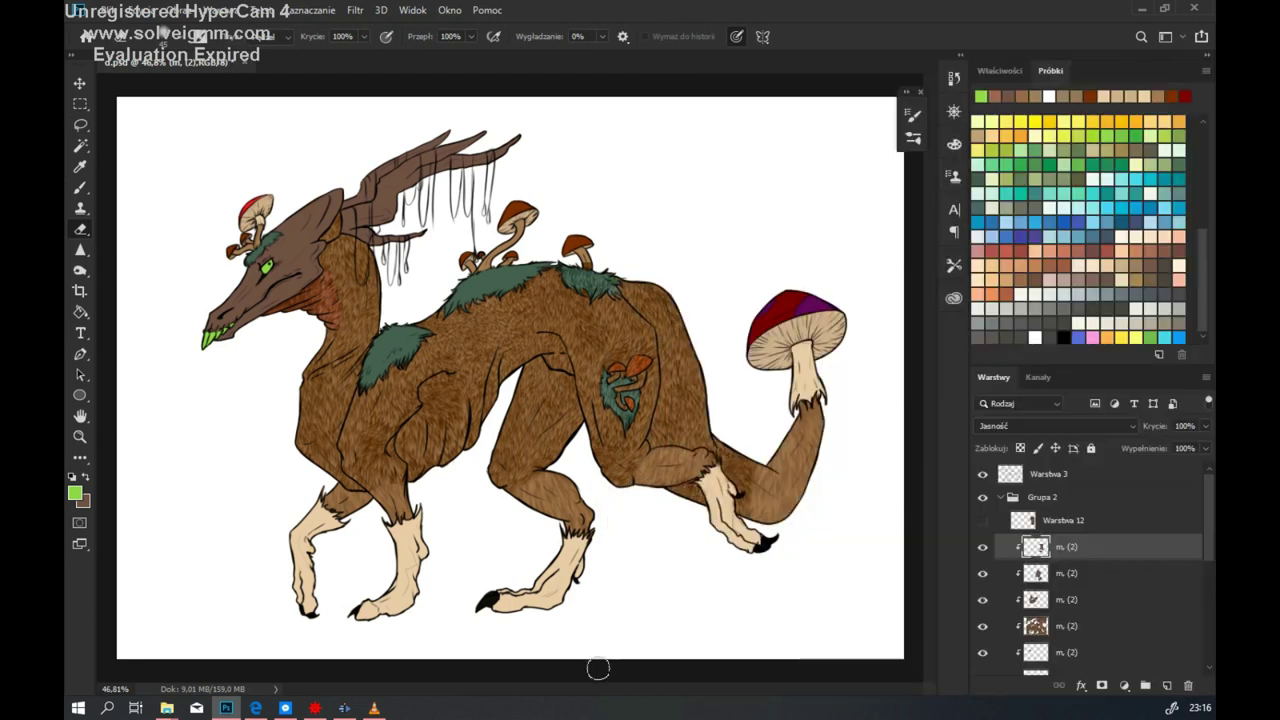
Step: Show Warstwa 12 and rotate its fur piece so that it covers and follows the tail
left_click(982, 520)
left_click(1063, 520)
key("v")
mouse_move(730, 248)
left_mouse_down()
mouse_move(750, 160)
mouse_move(880, 435)
mouse_move(770, 525)
mouse_move(804, 488)
left_mouse_up()
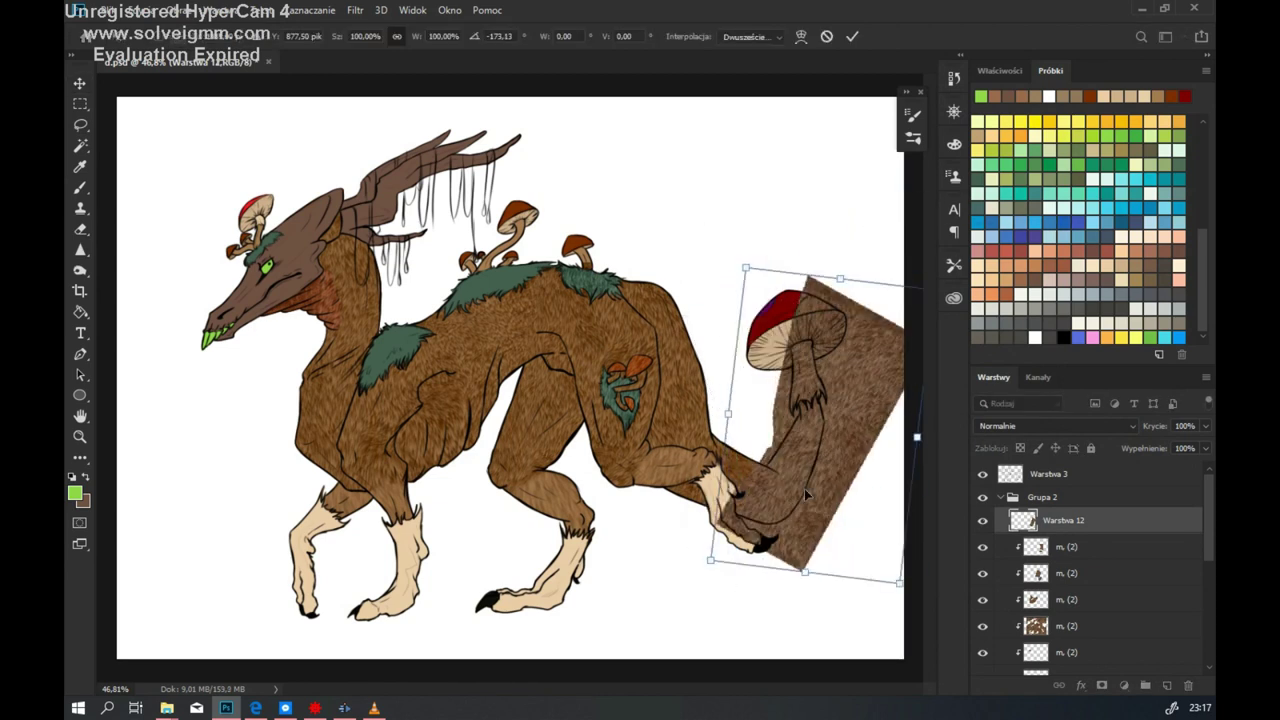
key("e")
key("v")
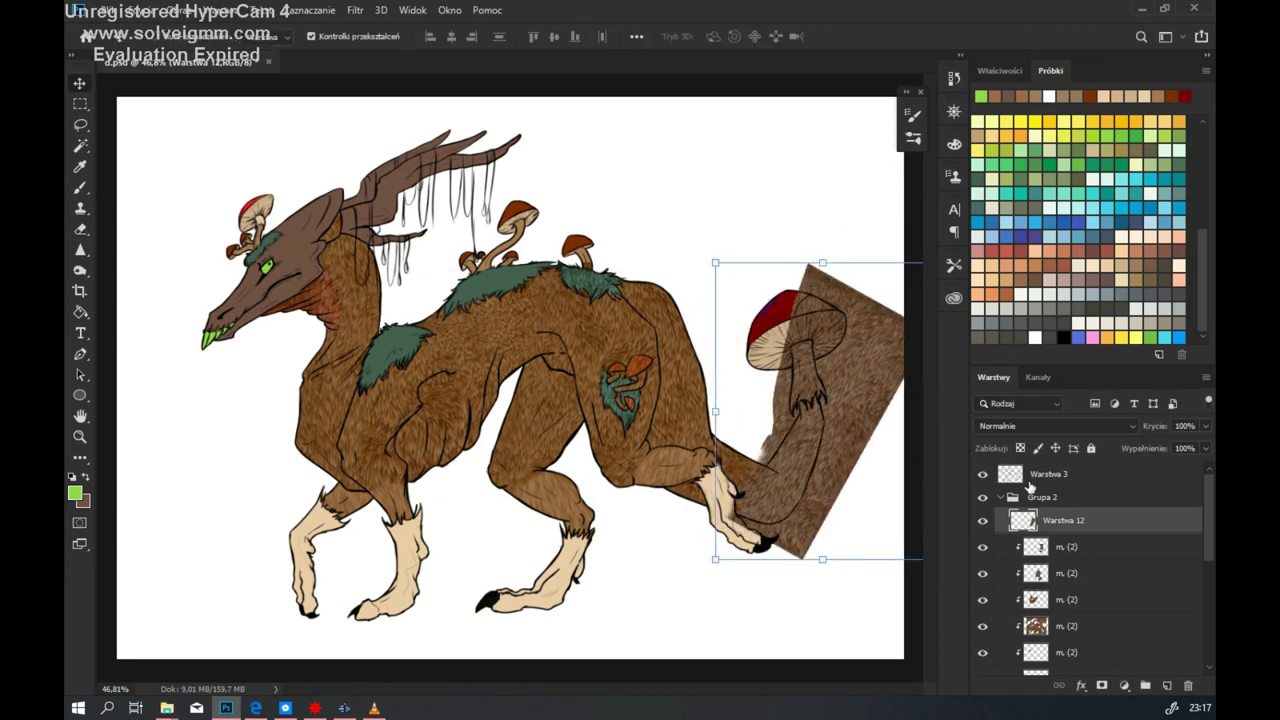
Step: Clip the tail fur to the layers below in Jasność (Luminosity) mode and erase it from the tail mushroom's stem
key("ctrl+alt+g")
scroll(815, 370, "up", 3)
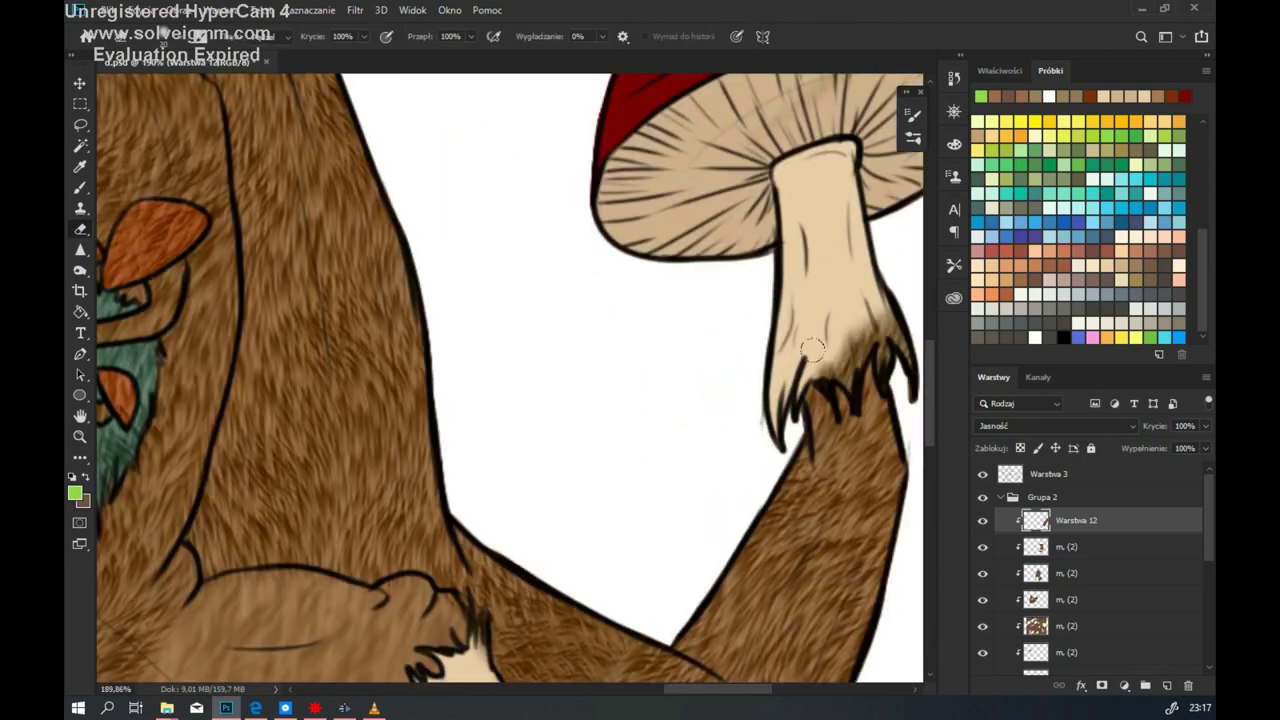
scroll(815, 370, "down", 3)
Step: Duplicate the tail fur piece and lay the copy horizontally across the near hind leg's lower part
key("b")
key("ctrl+j")
key("ctrl+t")
left_click_drag(800, 470, 370, 480)
key("Return")
Step: Duplicate the fur piece again and rotate the copy upright over the front legs
key("ctrl+j")
key("ctrl+t")
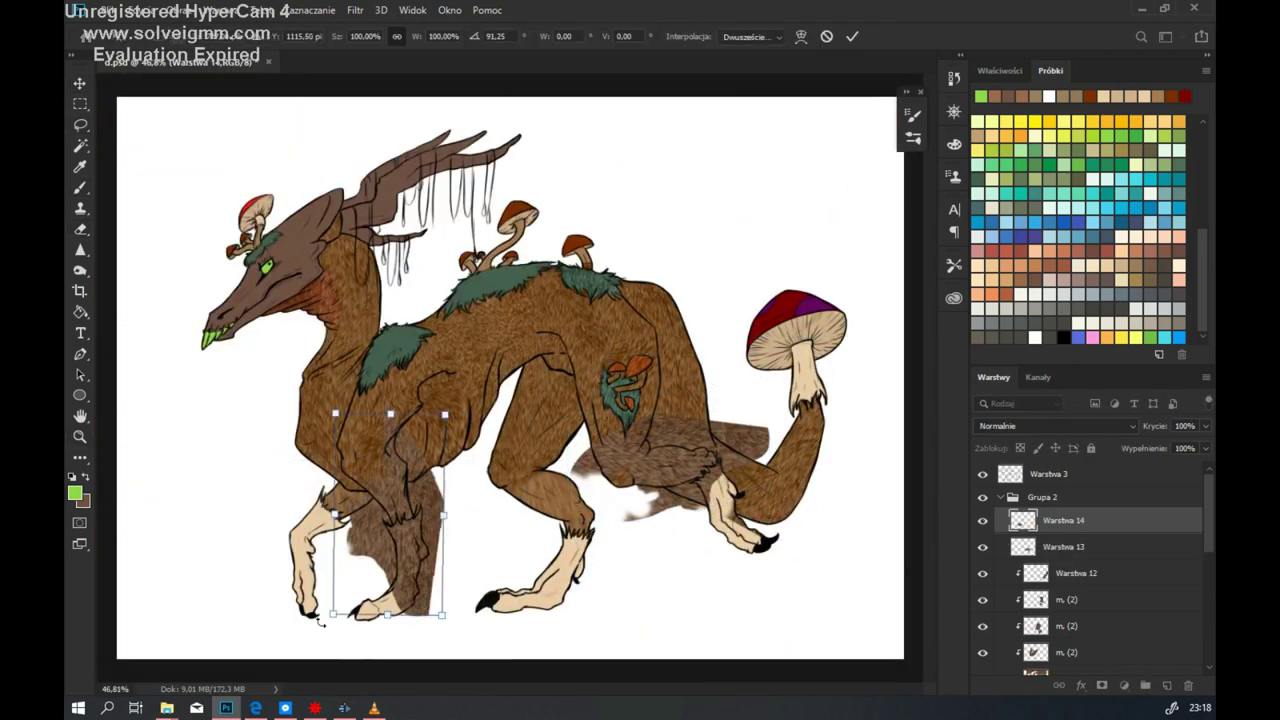
left_click_drag(700, 440, 766, 387)
key("Return")
Step: Duplicate the front leg fur piece and rotate the copy to cover the other hind leg's lower part
key("ctrl+j")
key("ctrl+t")
left_click_drag(360, 490, 560, 470)
left_click_drag(630, 565, 640, 600)
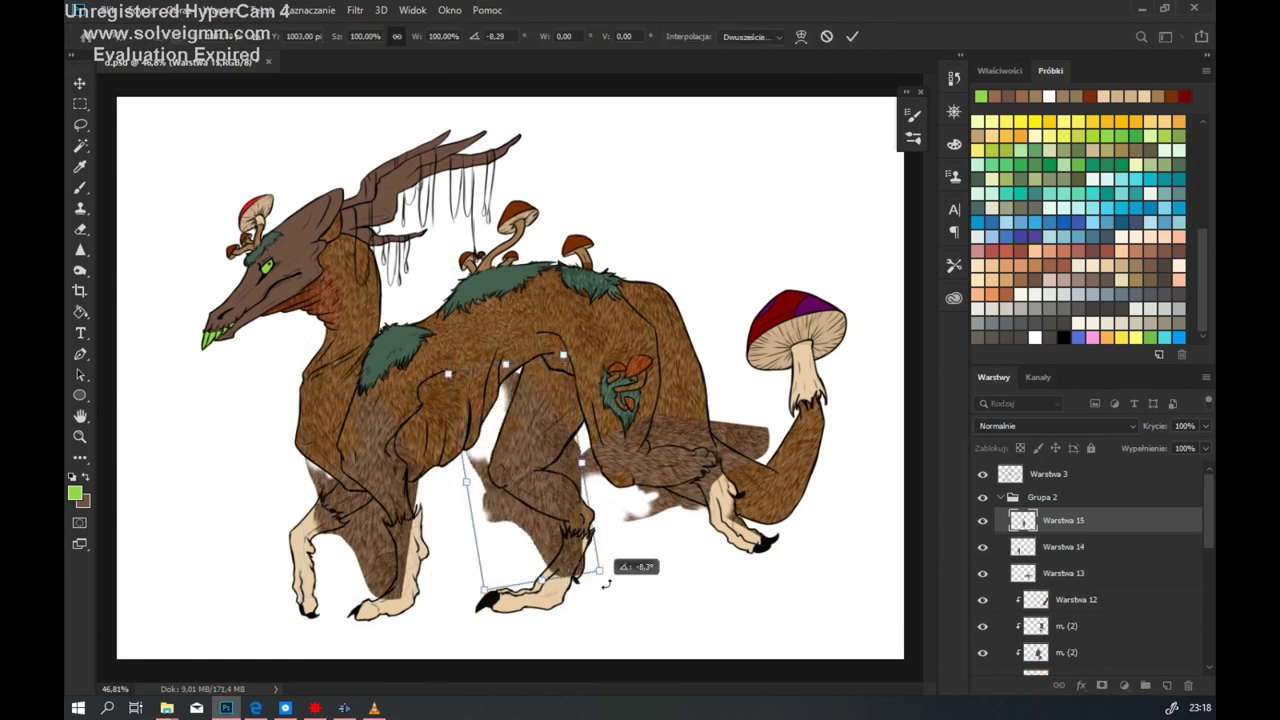
key("Return")
key("e")
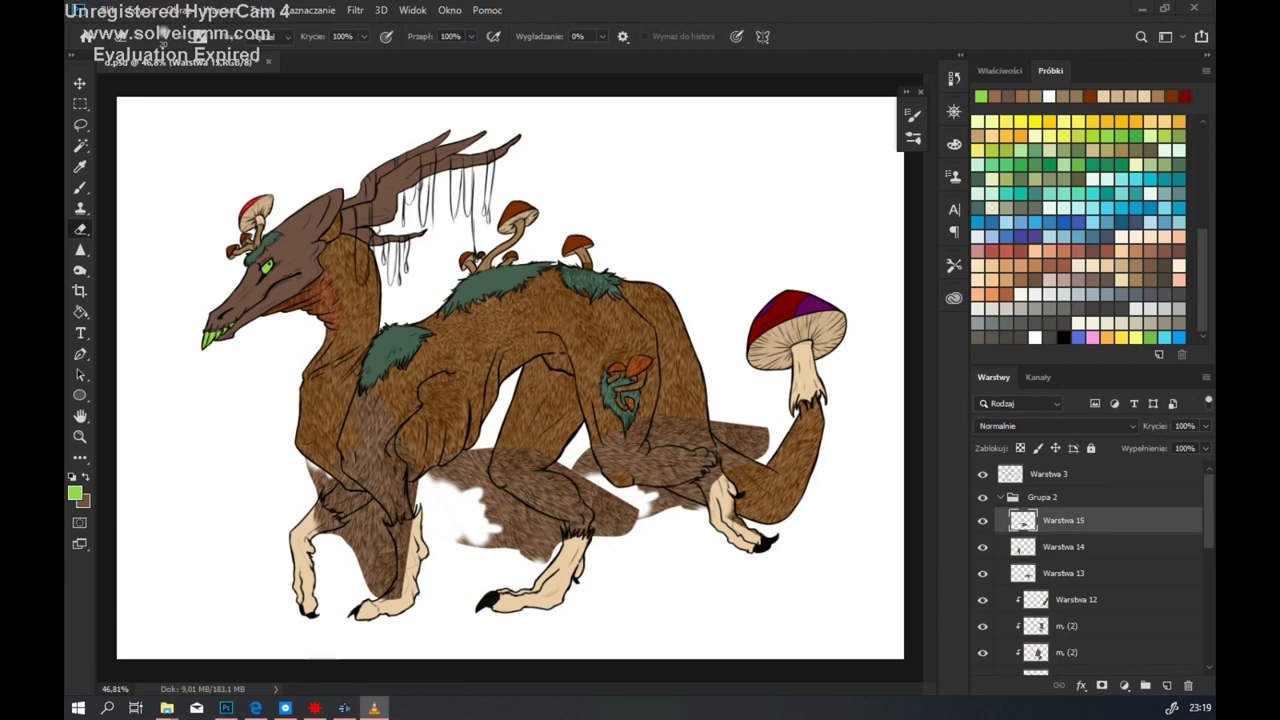
Step: Clip the hind leg fur copies, Warstwa 15 and Warstwa 13, to the layers below in Jasność (Luminosity) mode
right_click(1063, 520)
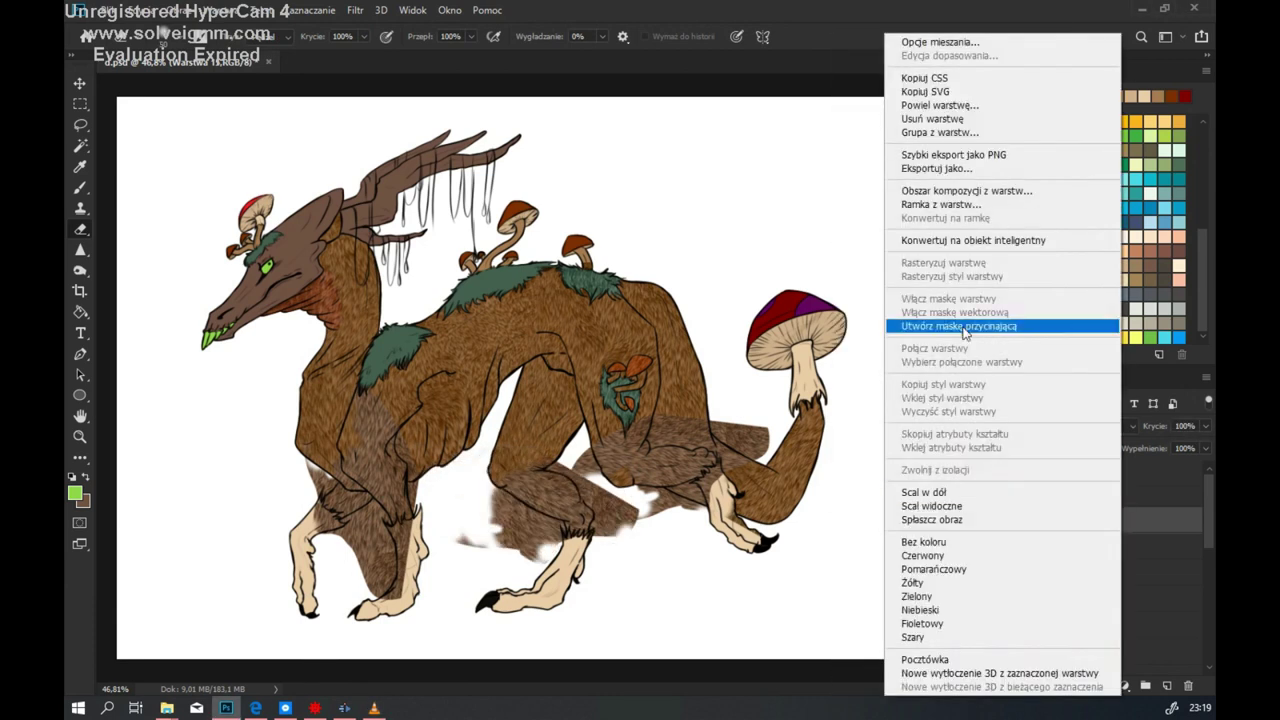
left_click(1014, 323)
left_click(1055, 425)
left_click(1010, 694)
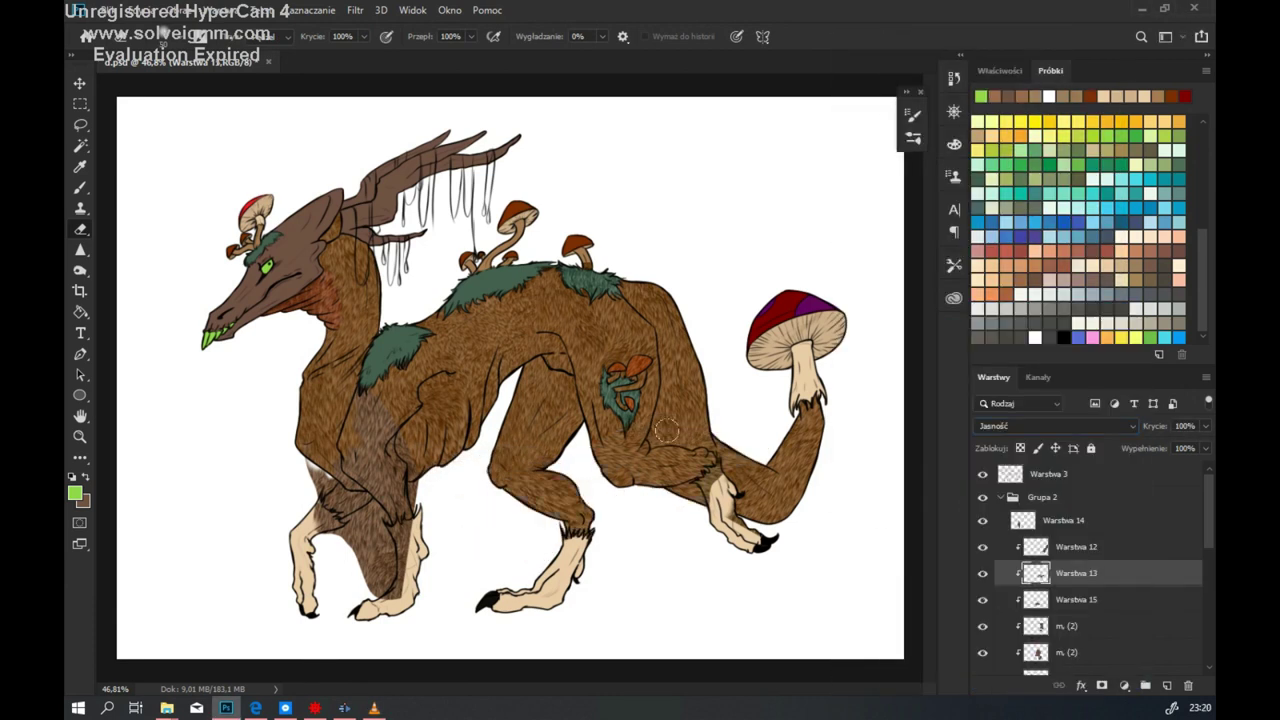
Step: Clip the front leg fur copy, Warstwa 14, to the layers below and set its blend mode to Jasność (Luminosity)
left_click(1060, 520)
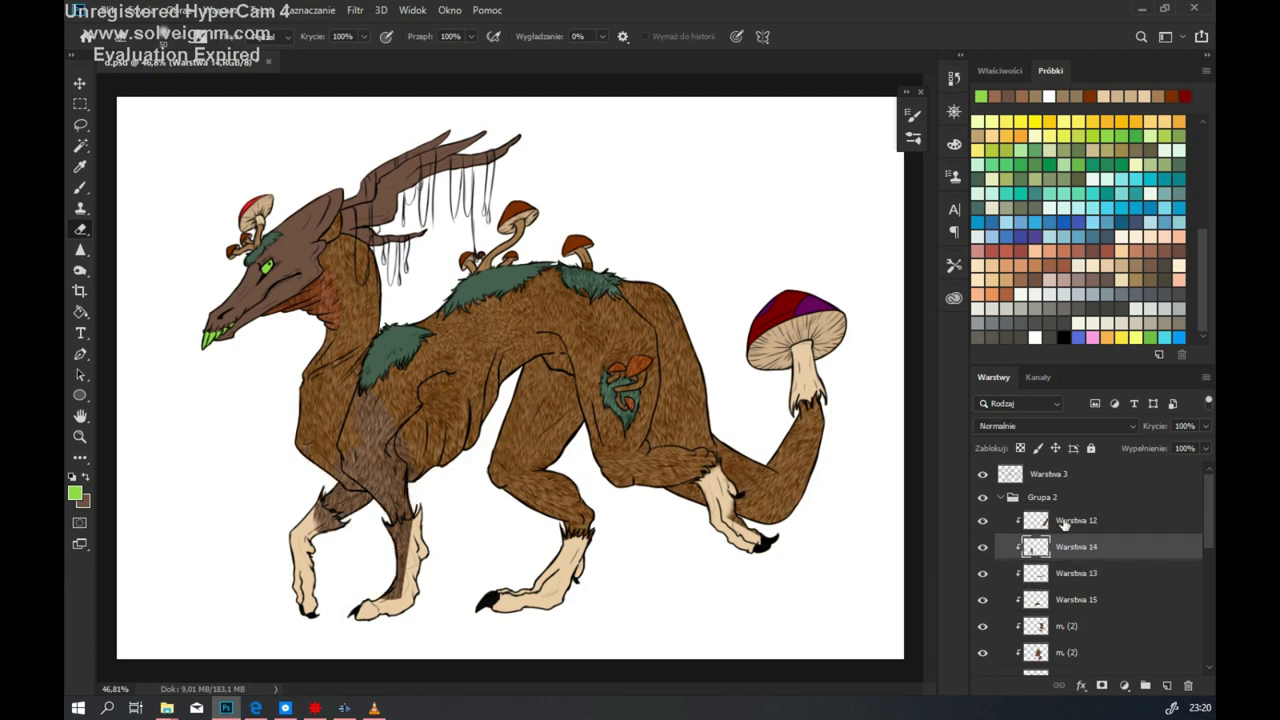
left_click_drag(1060, 520, 1044, 548)
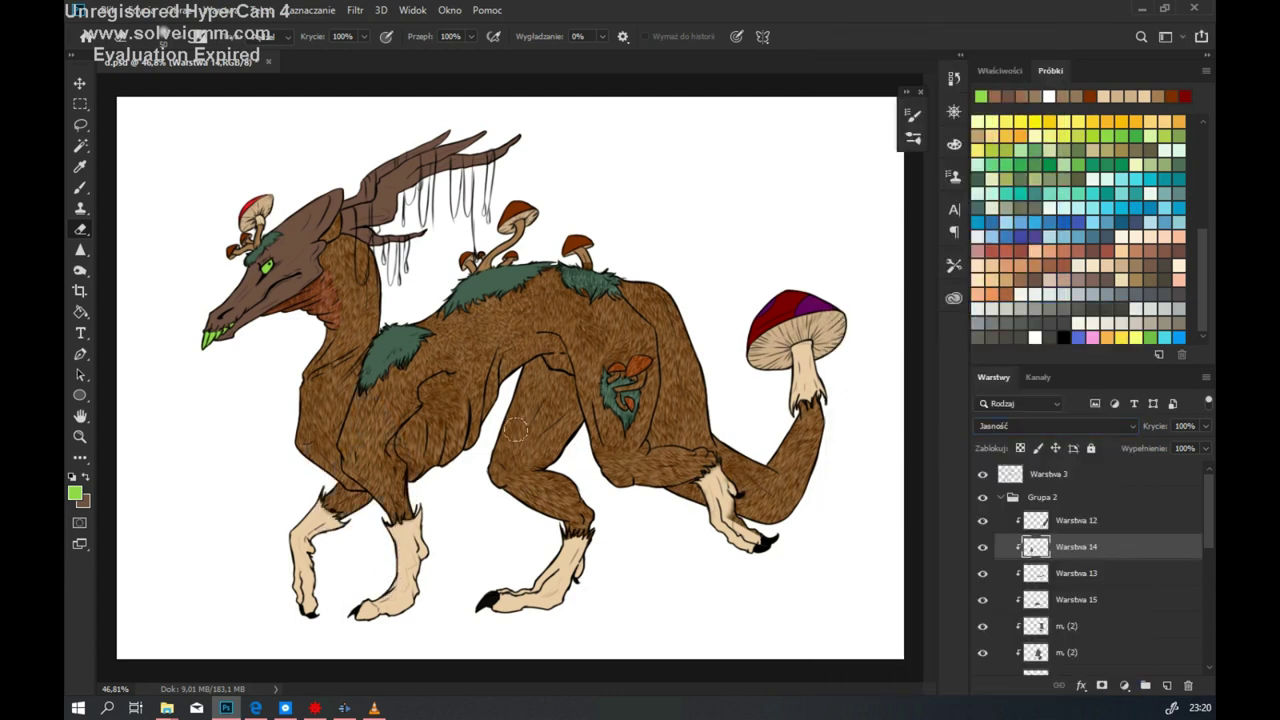
left_click(993, 600)
key("alt+bracketright")
key("alt+bracketright")
key("alt+bracketright")
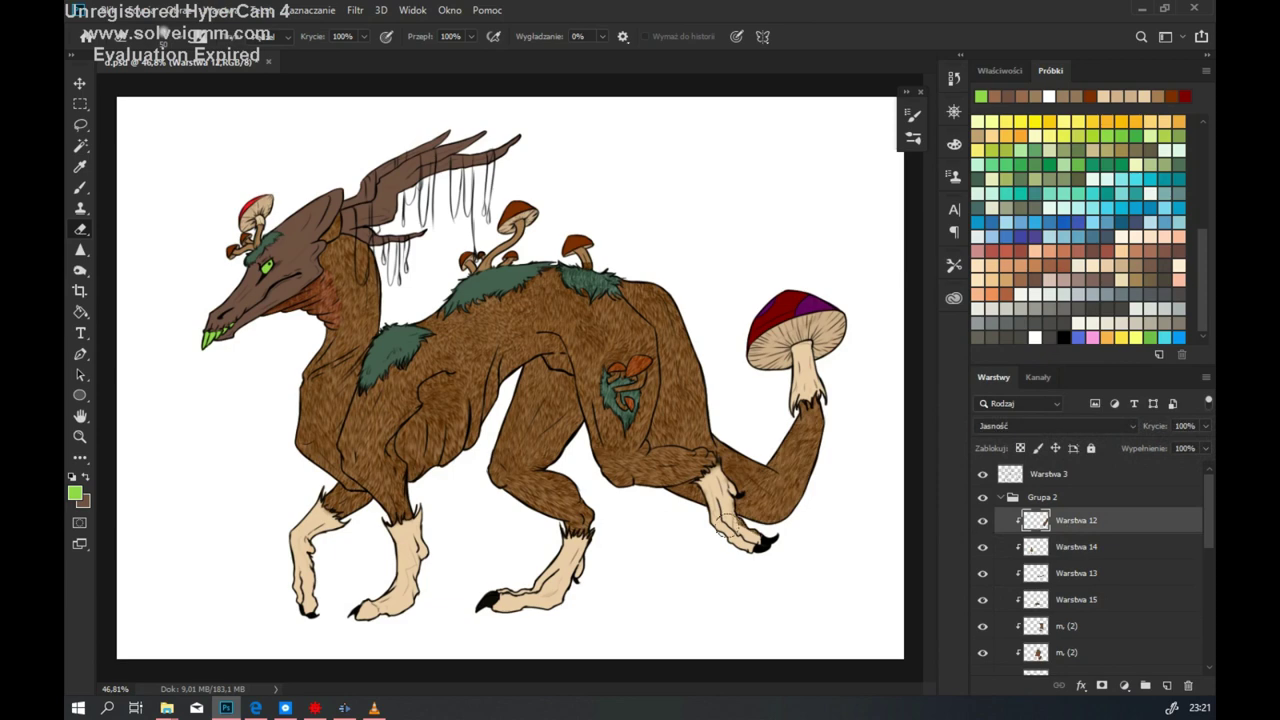
left_click(1060, 599)
key("w")
right_click(1030, 600)
left_click(1060, 323)
scroll(1053, 560, "down", 2)
left_click(1053, 548)
key("ctrl+d")
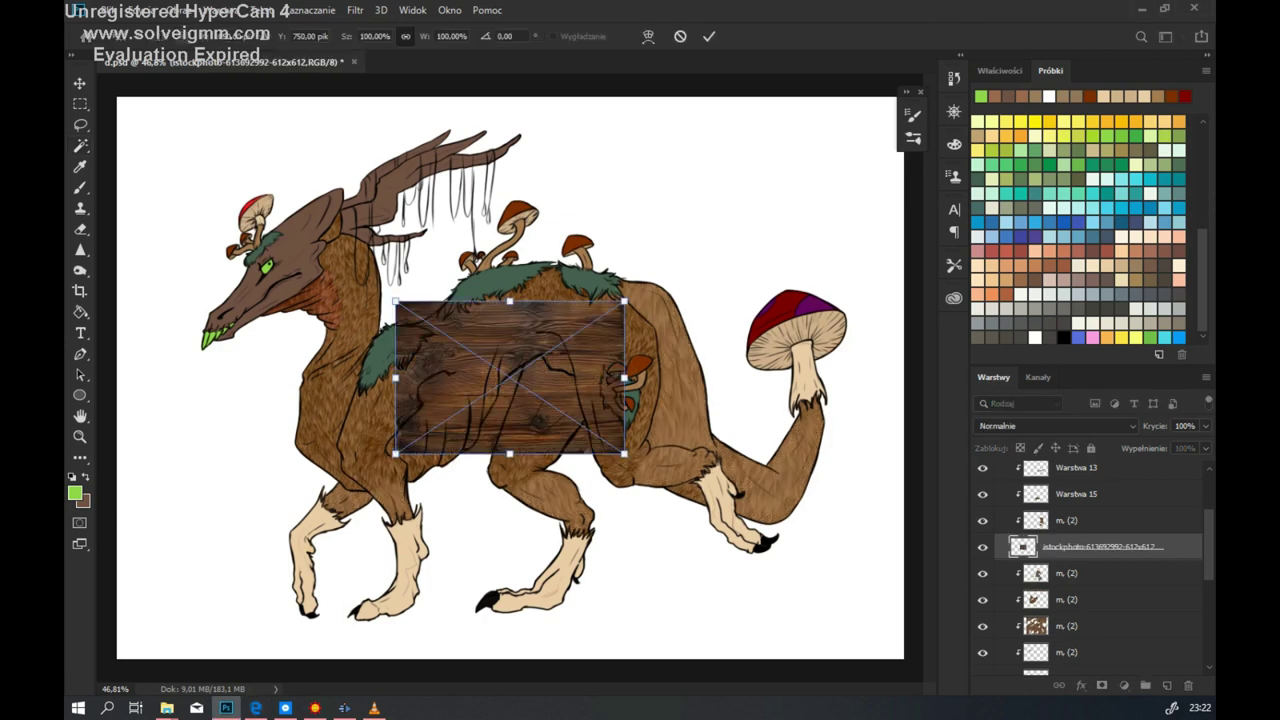
Step: Move the wood texture onto the creature's head and rotate it to follow the muzzle
left_click_drag(510, 378, 210, 378)
left_click_drag(317, 168, 345, 210)
key("Return")
Step: Clip the head's wood texture to the layers below and set its blend mode to Jasność (Luminosity)
left_click_drag(1100, 547, 1075, 575)
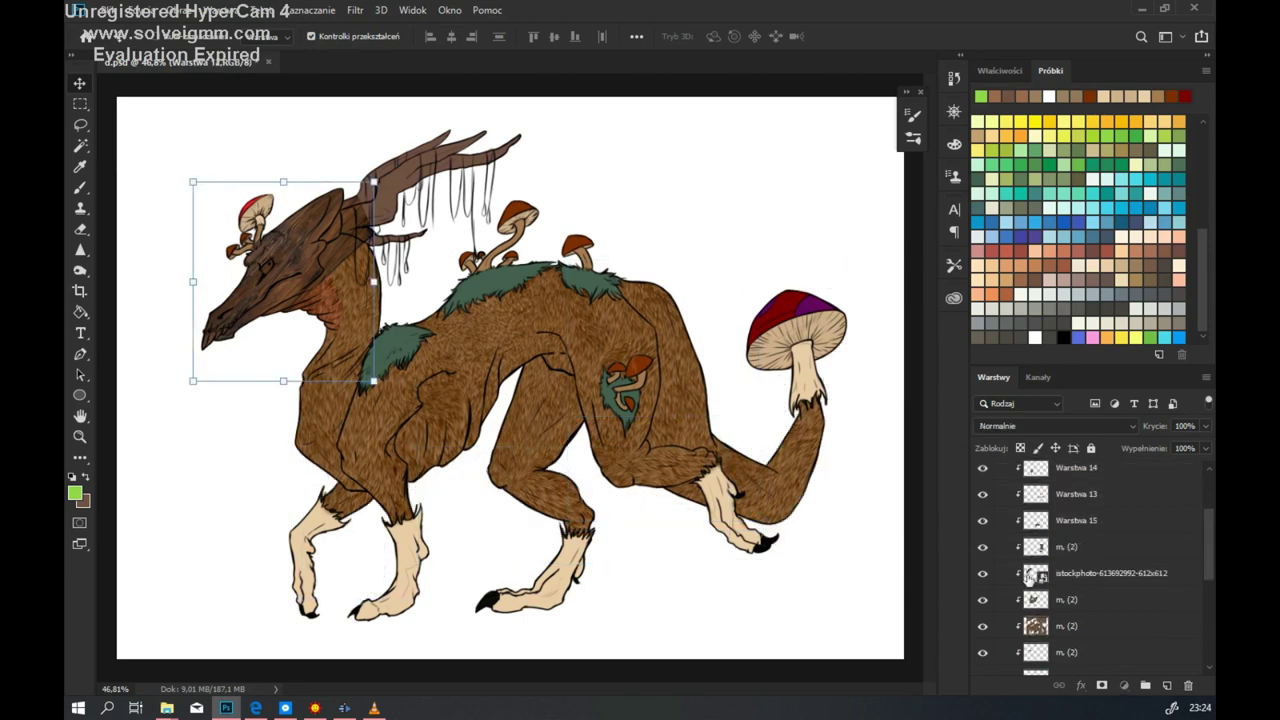
key("b")
left_click(1055, 426)
left_click(995, 682)
Step: Select the painted area of Warstwa 5 and clear it from the head's wood texture
left_click(1036, 626, "ctrl")
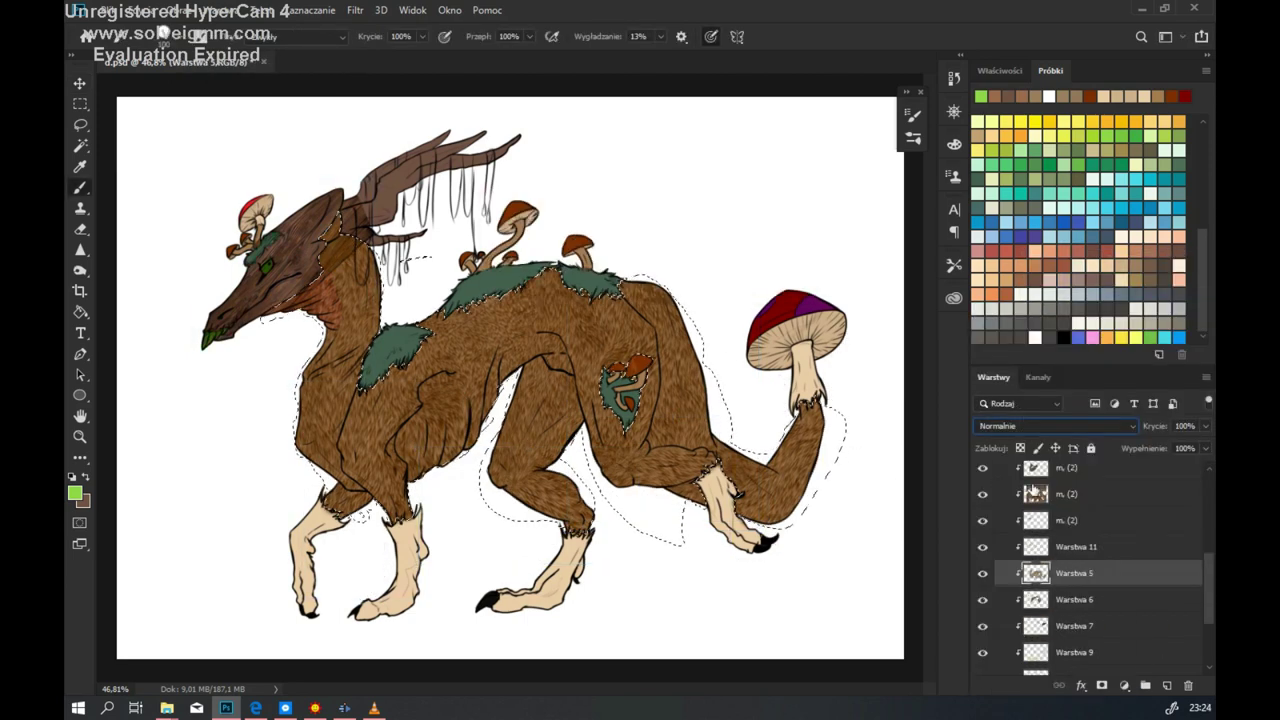
scroll(1090, 560, "up", 2)
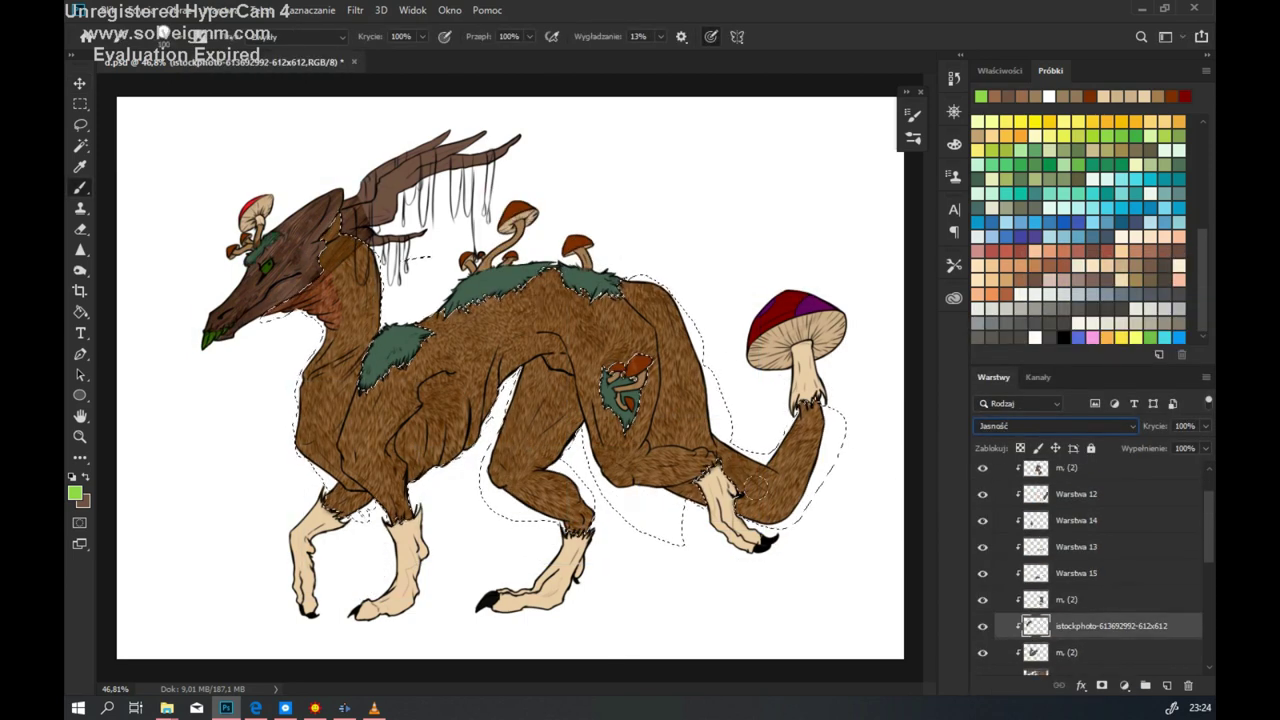
key("ctrl+shift+i")
key("ctrl+d")
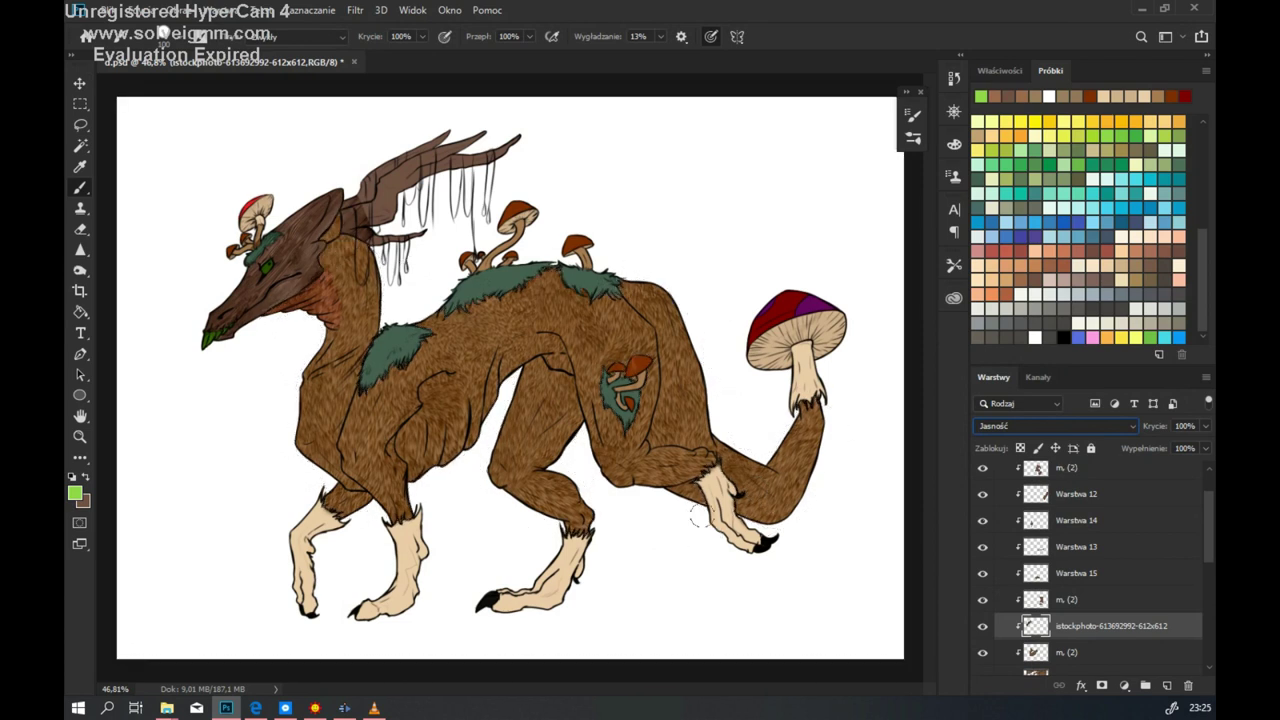
key("e")
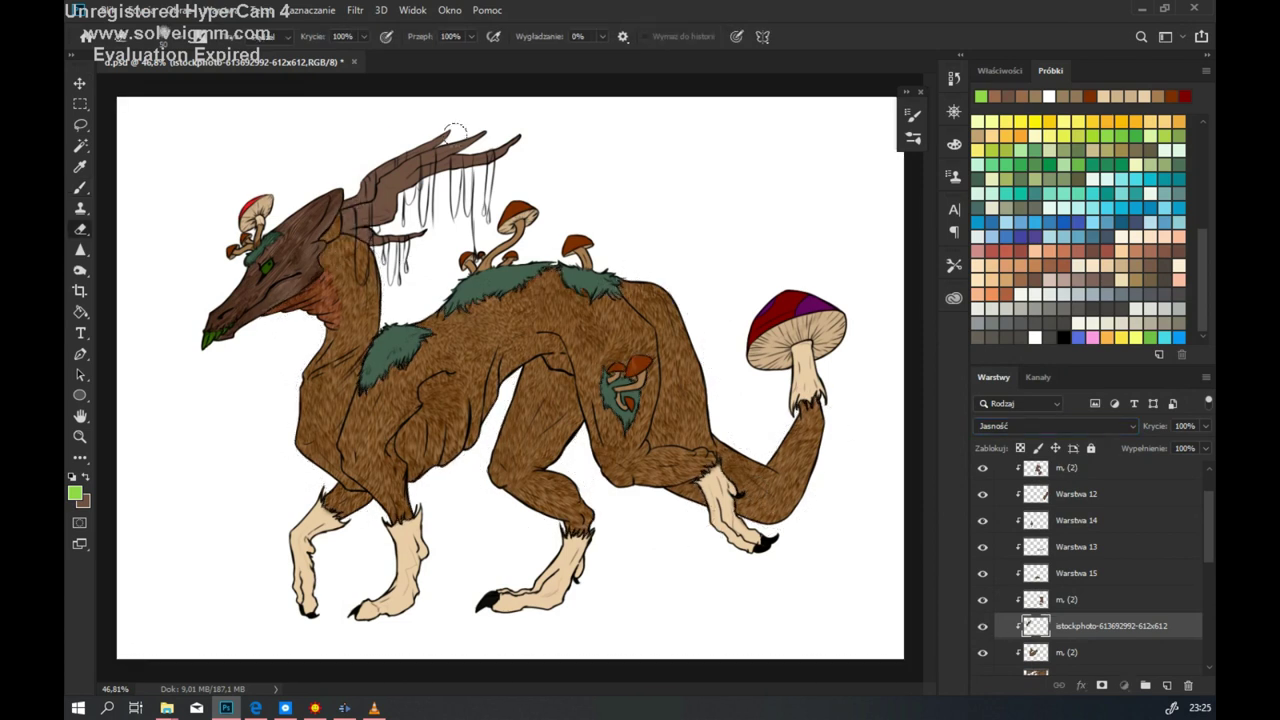
Step: Place a second wood texture over the antlers, rotated about -26°, and clip it in Jasność (Luminosity) mode
key("ctrl+v")
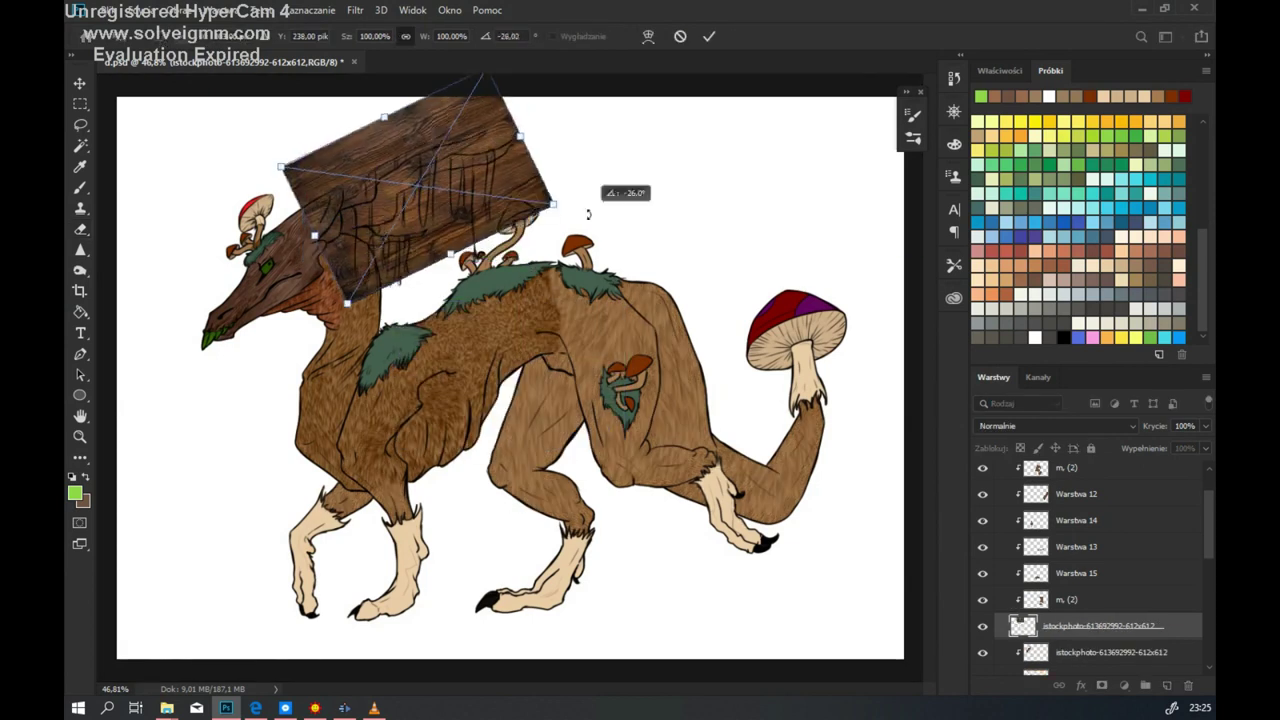
left_click_drag(1080, 660, 1035, 440)
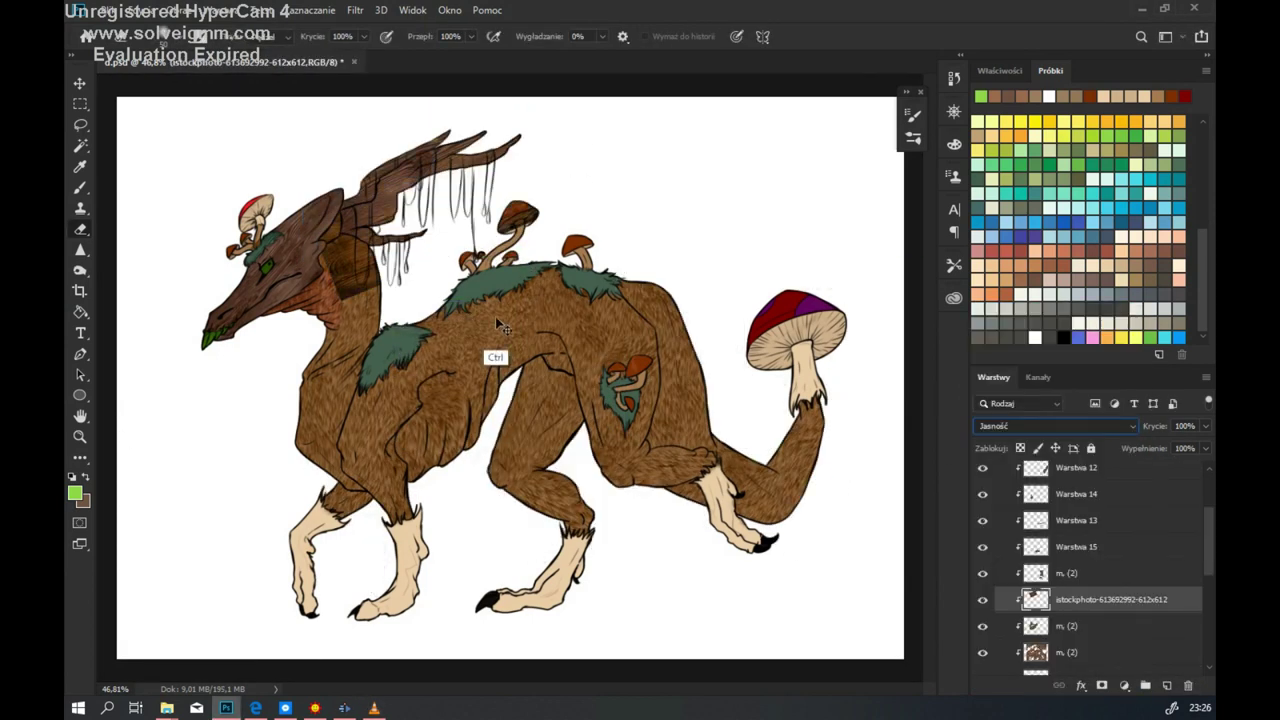
Step: Remove the antler wood texture from the back mushroom and neck, and move its layer to the top of Grupa 2
key("ctrl+t")
mouse_move(420, 220)
left_mouse_down()
mouse_move(430, 190)
mouse_move(393, 107)
mouse_move(440, 140)
left_mouse_up()
key("Return")
key("e")
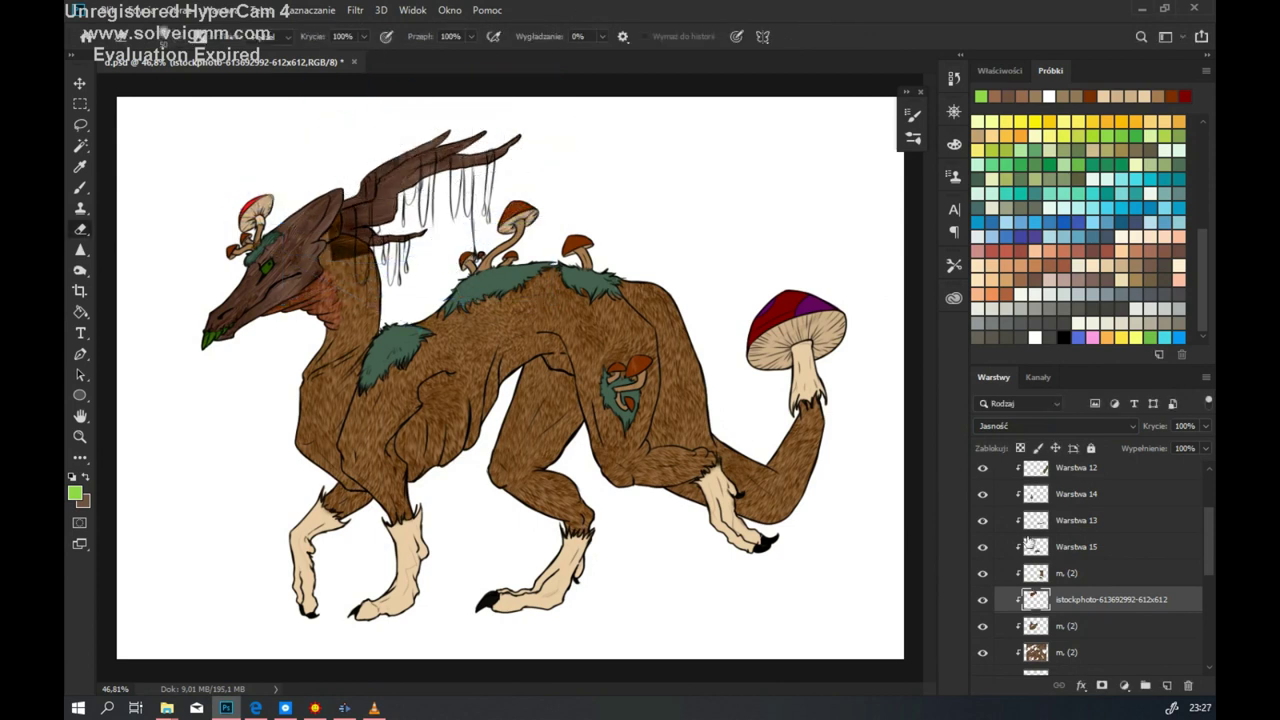
right_click(1030, 545)
left_click_drag(1035, 652, 1035, 500)
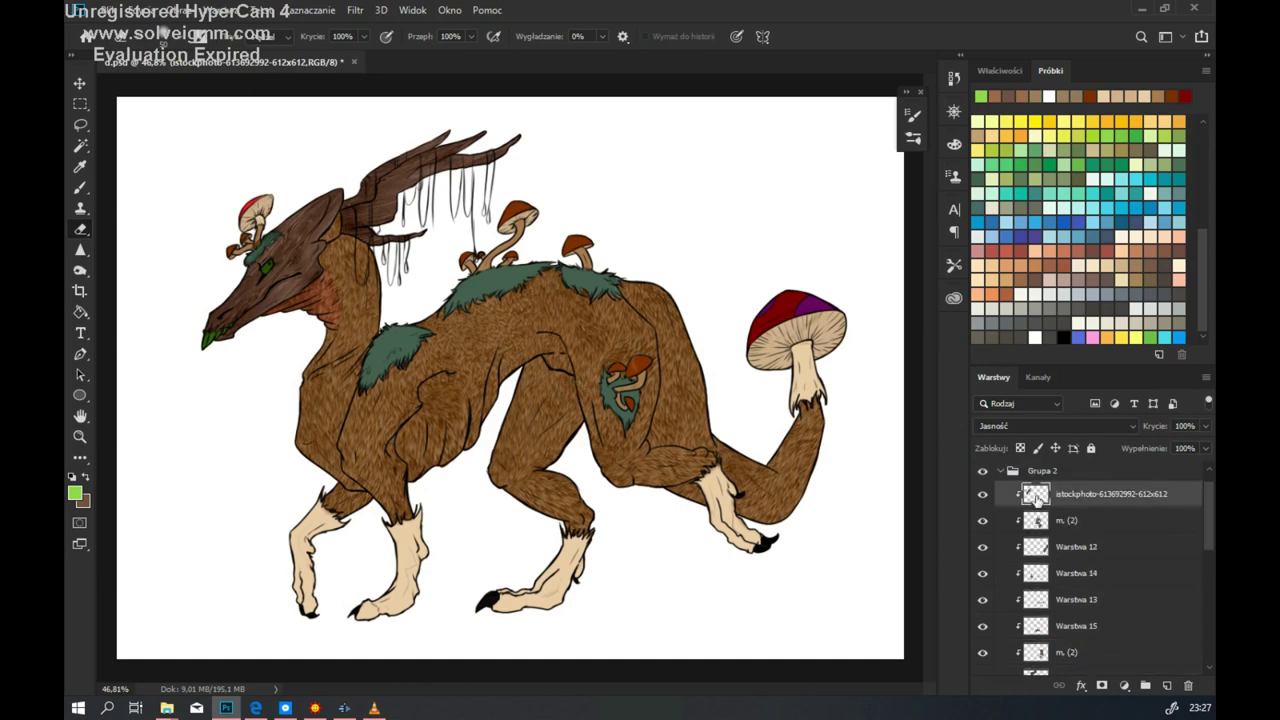
Step: Clear the wood texture from the creature's green eye and fangs
key("z")
left_click_drag(267, 228, 420, 230)
left_click_drag(386, 434, 318, 434)
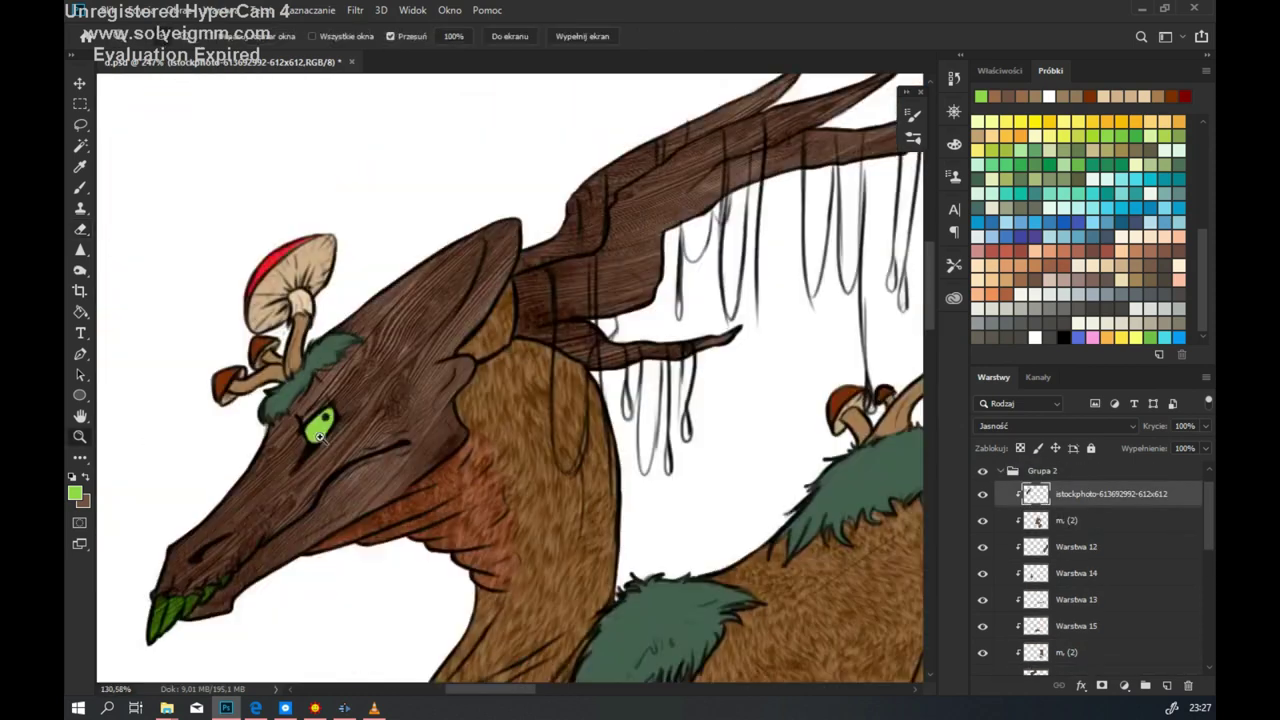
scroll(260, 550, "down", 3)
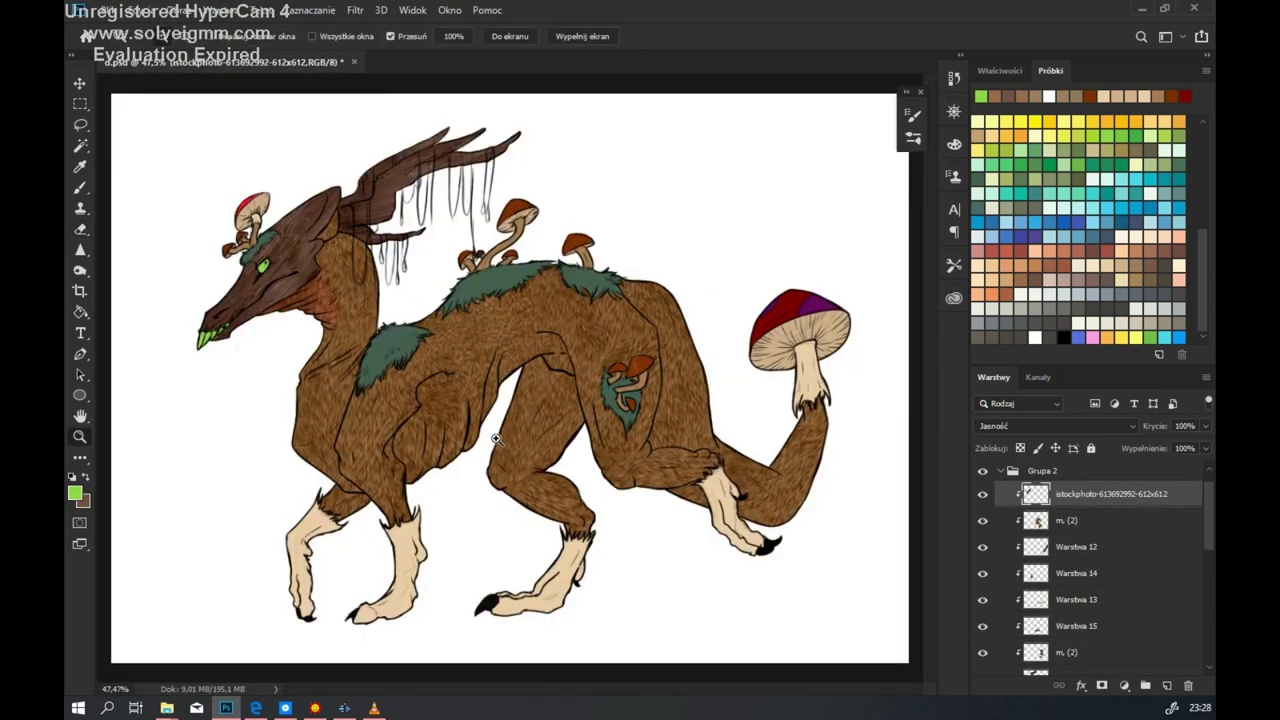
Step: Place the wood texture image over the front lower legs, turned upright and warped to cover them down to the far hind foot
key("ctrl+j")
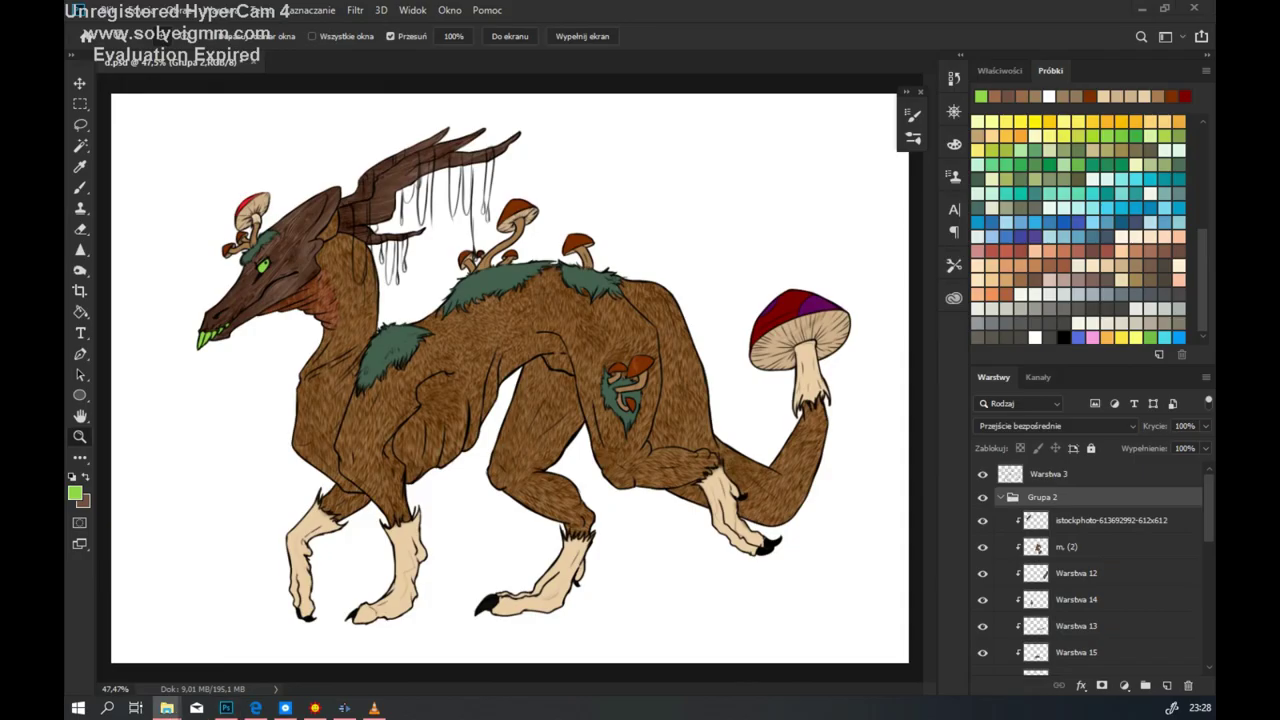
key("ctrl+t")
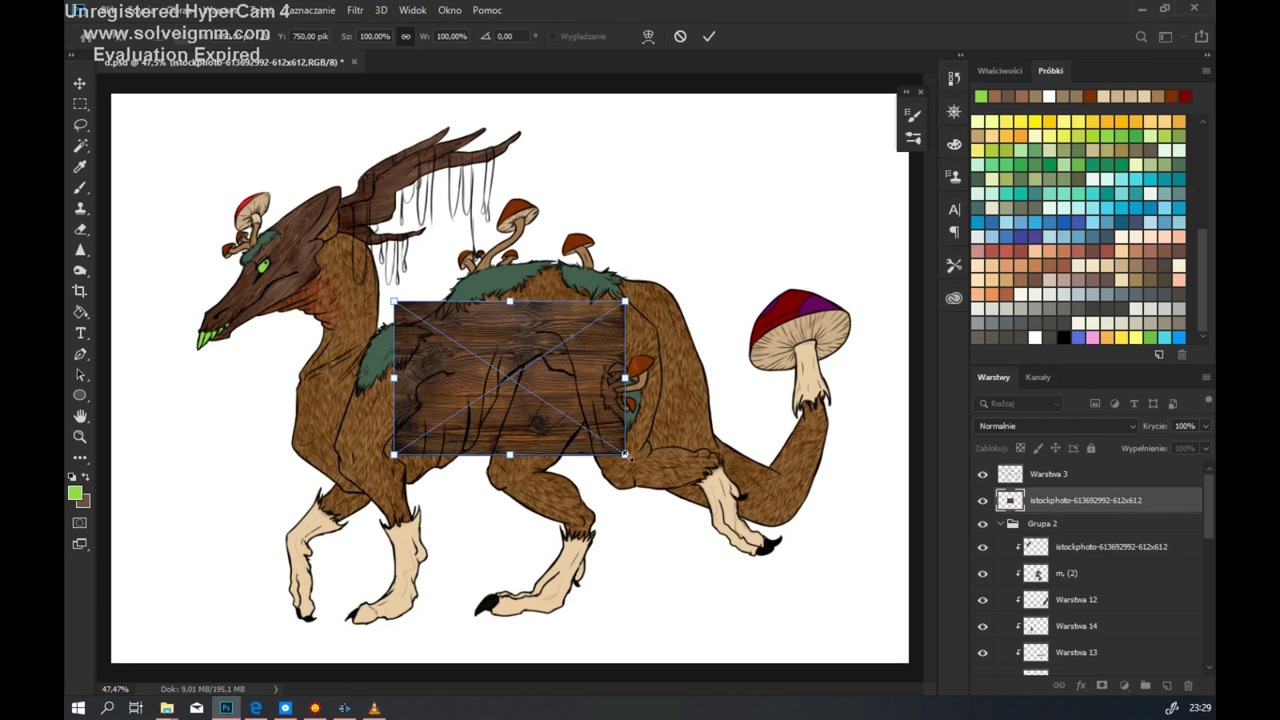
left_click_drag(477, 420, 343, 523)
left_click_drag(371, 629, 386, 668)
left_click(648, 36)
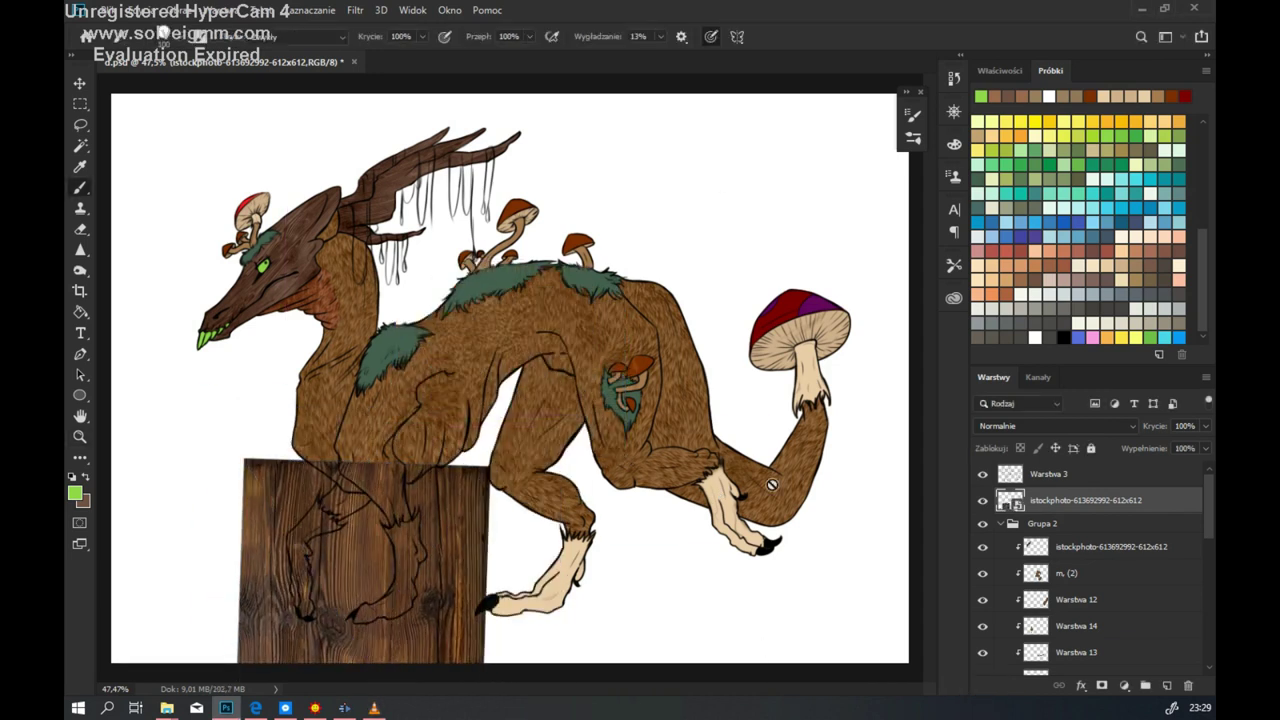
left_click_drag(246, 506, 326, 478)
left_click_drag(227, 581, 146, 467)
left_click_drag(478, 600, 502, 602)
key("Return")
Step: Blend the clipped front-leg wood texture in Nakładka (Overlay) mode and erase it from the dark fur above the legs and from the hind foot
left_click(1055, 426)
left_click(1000, 330)
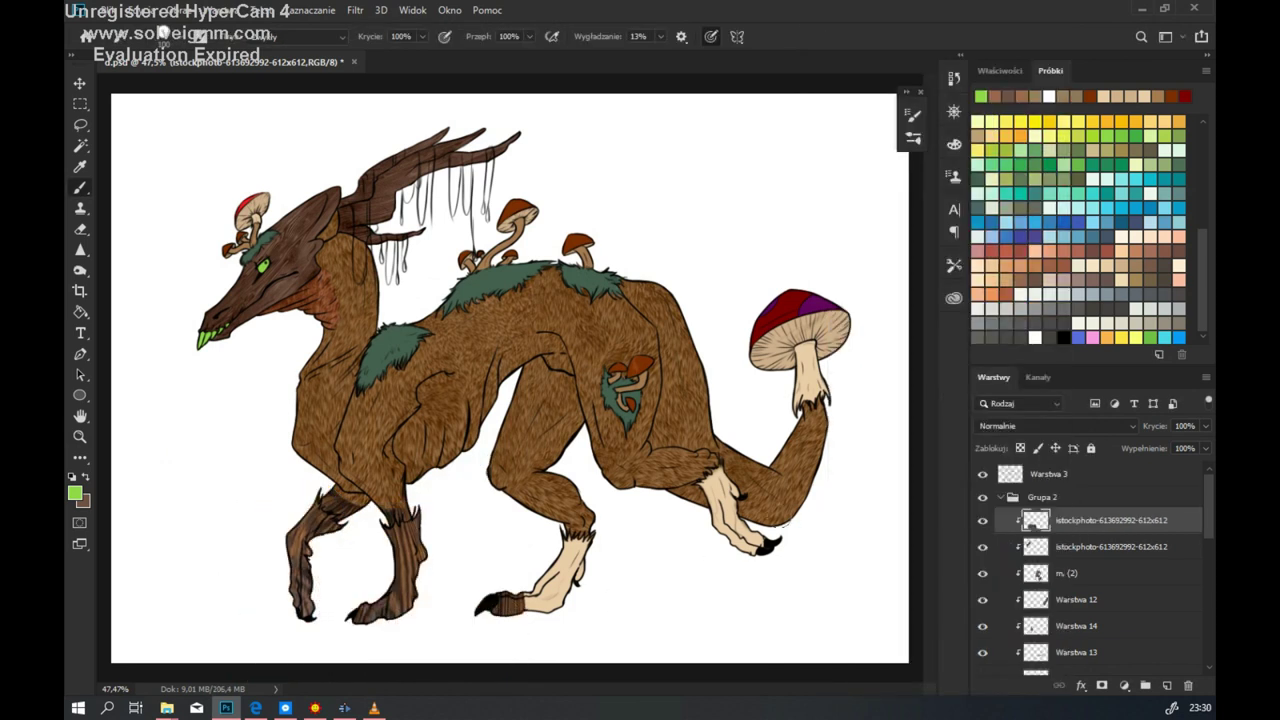
key("b")
scroll(1048, 585, "down", 5)
scroll(1048, 585, "up", 3)
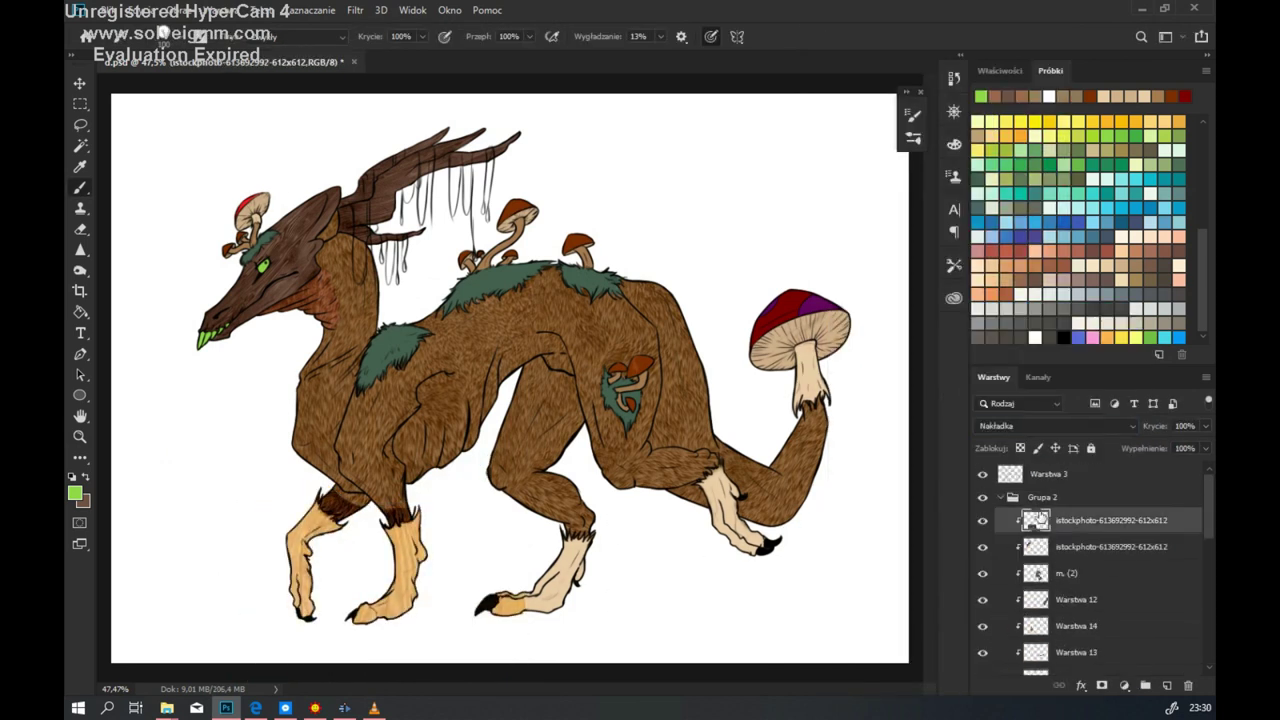
key("e")
left_click_drag(360, 500, 330, 505)
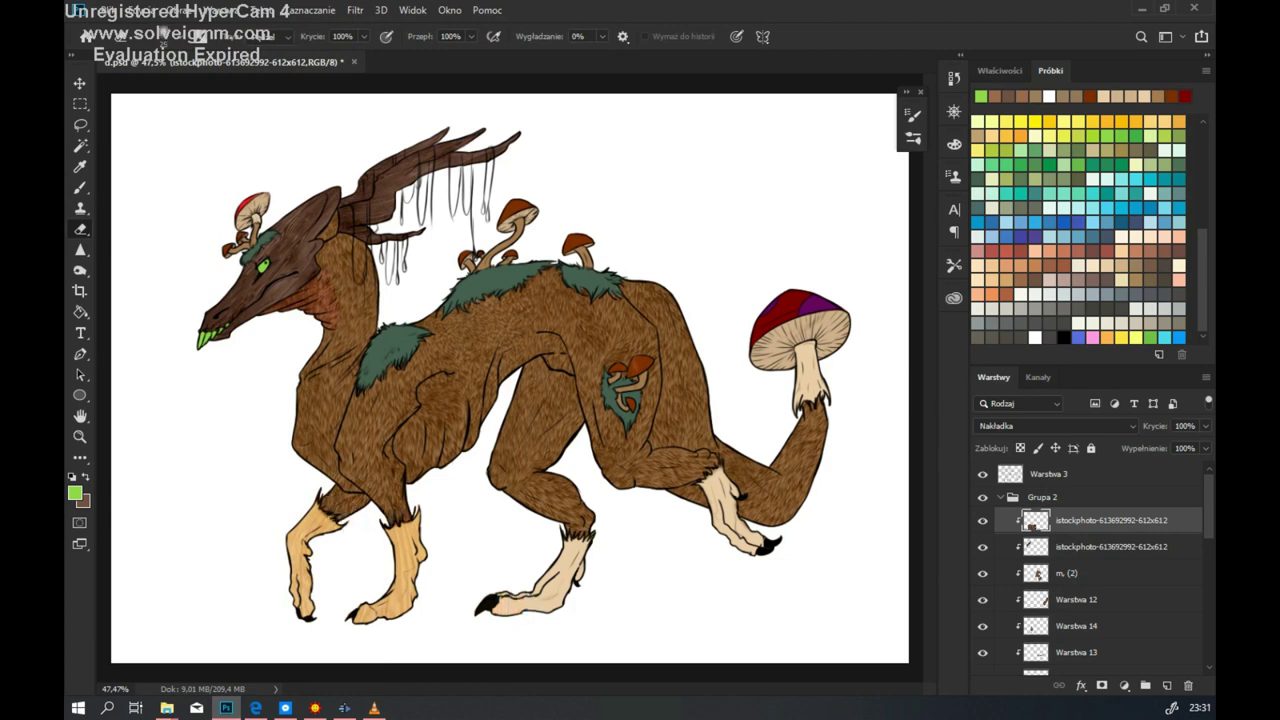
Step: Place another wood texture over the far hind lower leg, clip it to the group and set it to Nakładka (Overlay)
key("ctrl+v")
key("ctrl+t")
left_click_drag(558, 373, 205, 452)
key("ctrl+alt+g")
left_click_drag(678, 586, 770, 530)
key("Return")
left_click(1055, 426)
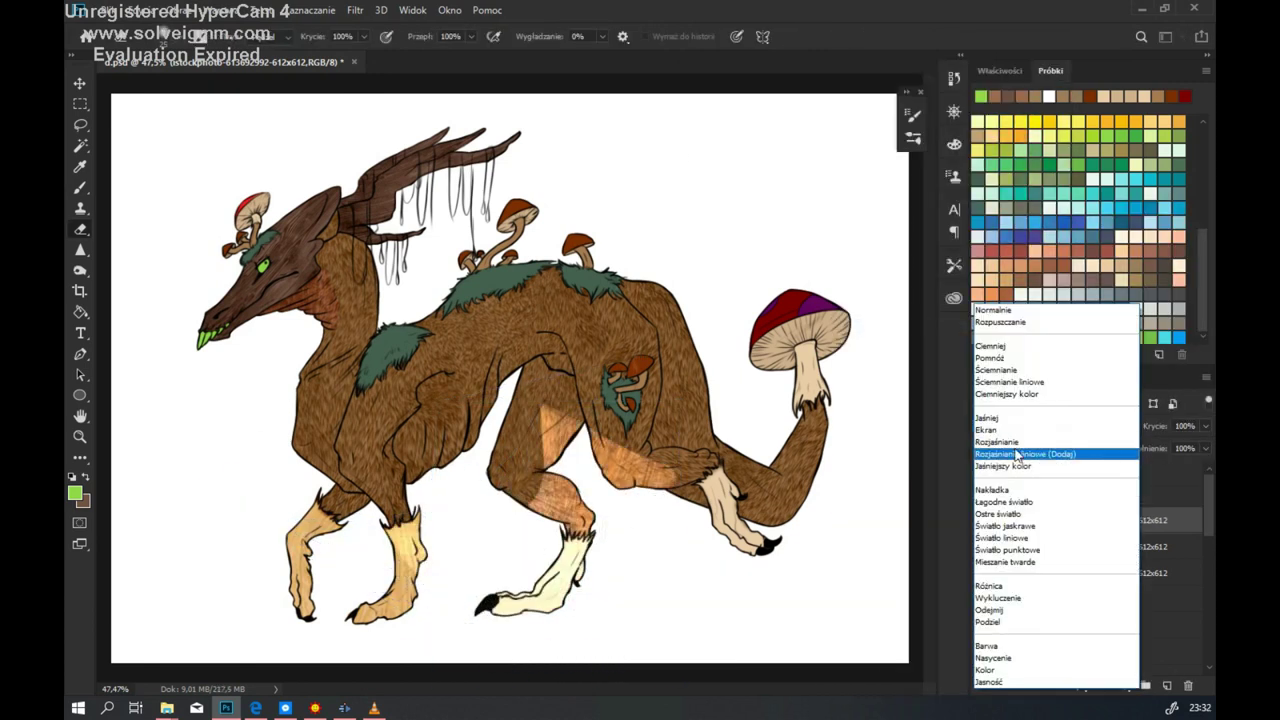
left_click(993, 490)
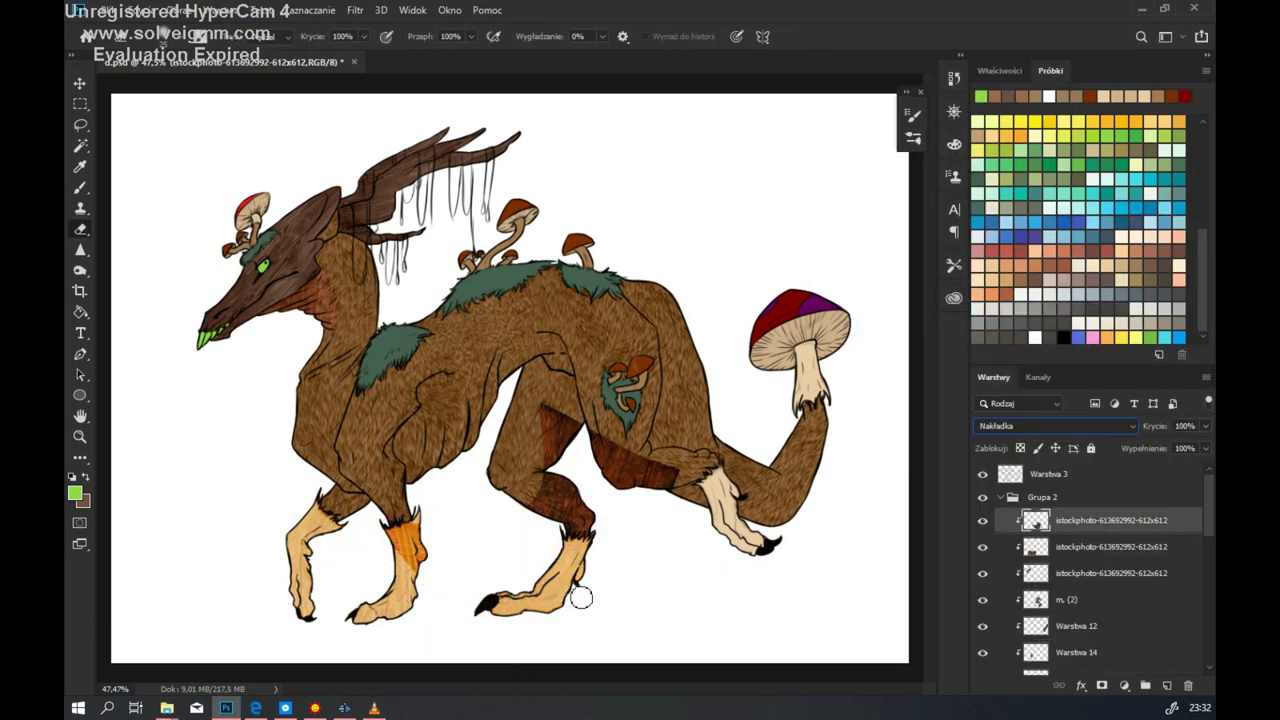
Step: Reposition the far hind leg's wood texture over the lower leg and delete its parts overlapping the thighs and front legs
key("ctrl+t")
left_click_drag(674, 645, 700, 470)
key("Return")
key("l")
left_click_drag(486, 425, 510, 545)
left_click_drag(745, 490, 745, 490)
key("Delete")
left_click_drag(430, 445, 440, 440)
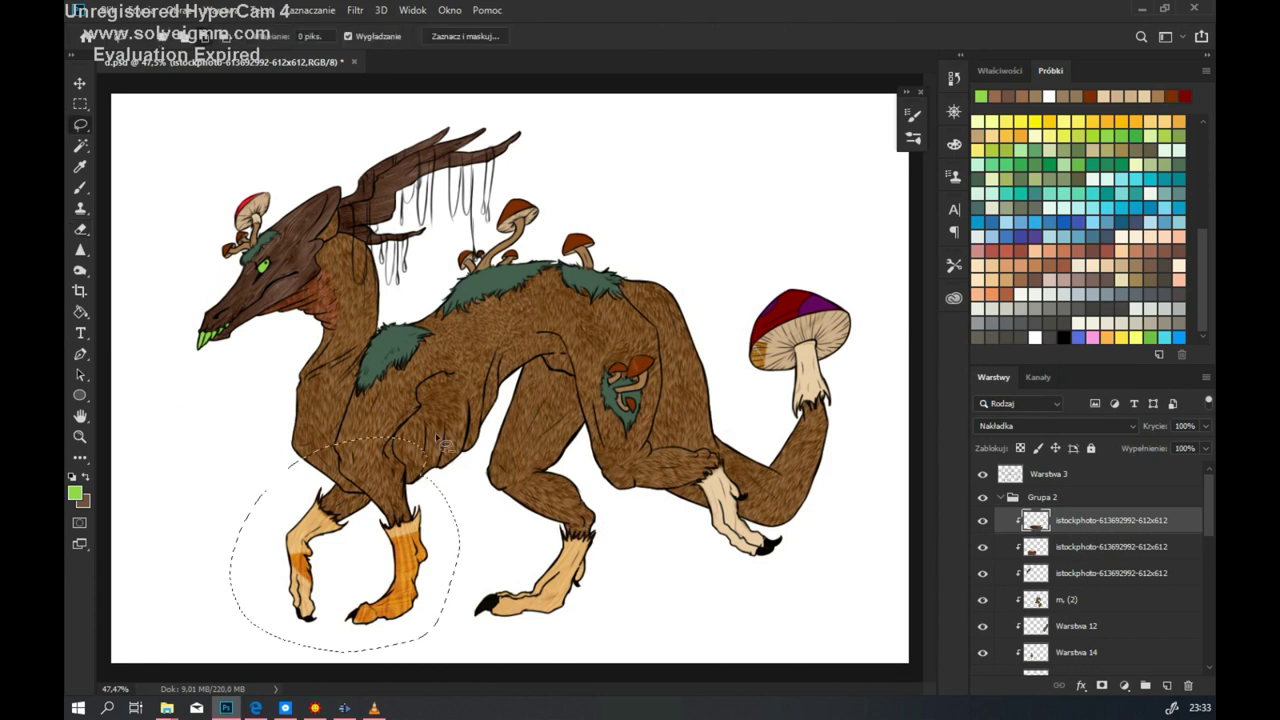
key("Delete")
key("ctrl+d")
Step: Place a further wood texture over the near hind foot, rotate and warp it along the leg, and clip it to the group
key("ctrl+v")
key("b")
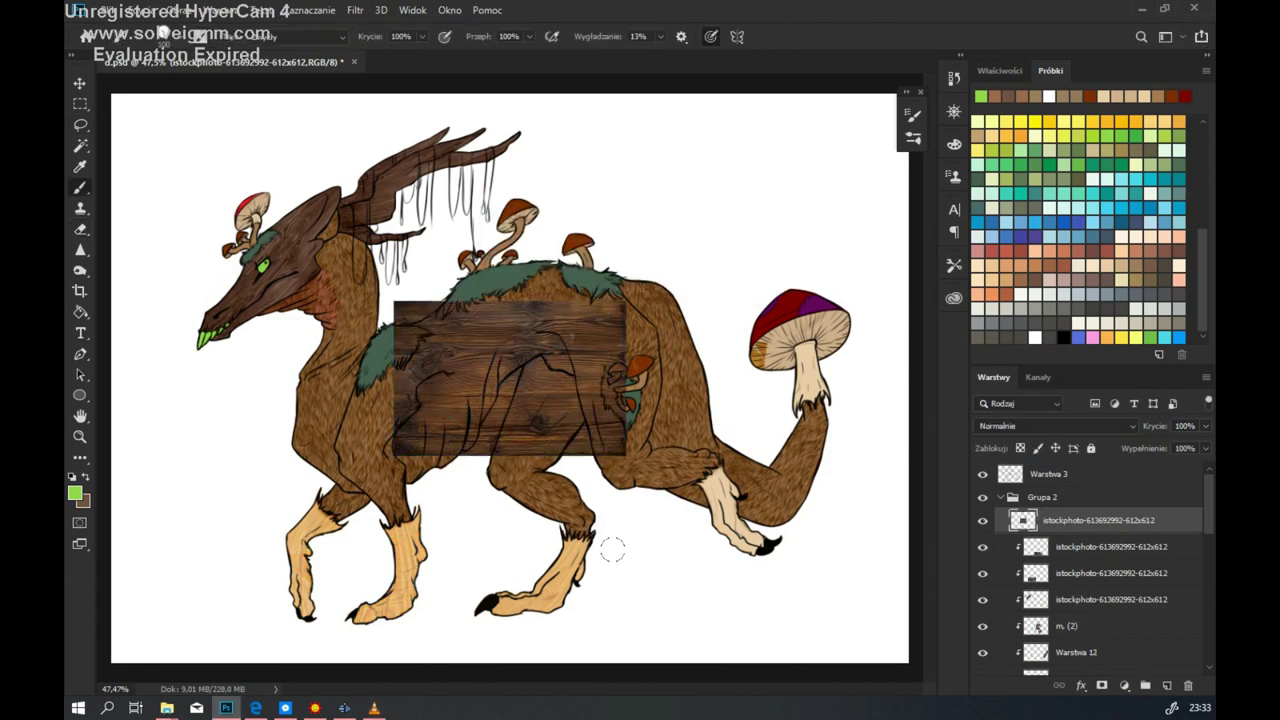
key("ctrl+t")
left_click_drag(510, 378, 700, 500)
left_click_drag(780, 620, 860, 640)
left_click_drag(760, 500, 692, 447)
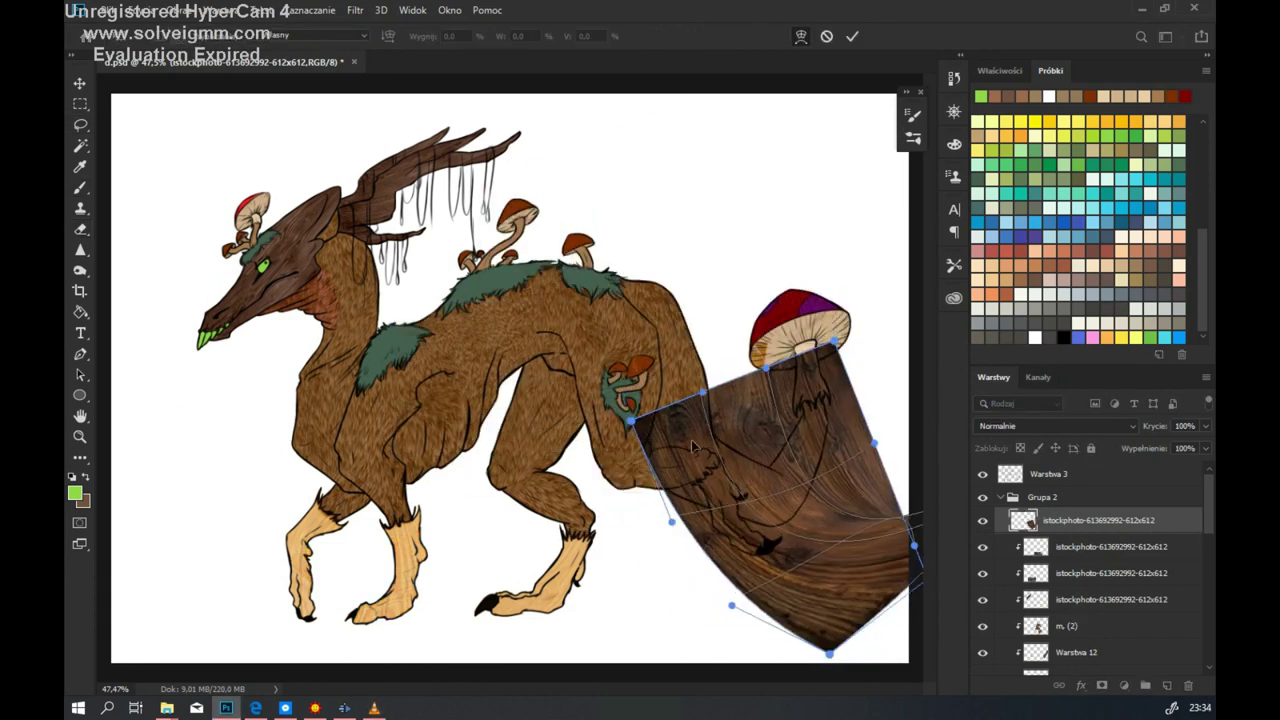
key("Return")
key("ctrl+alt+g")
Step: Delete the wood texture around the tail and haunch, keeping the near hind foot, and set its layer to Nakładka (Overlay)
key("l")
mouse_move(745, 512)
left_mouse_down()
mouse_move(634, 522)
mouse_move(733, 468)
left_mouse_up()
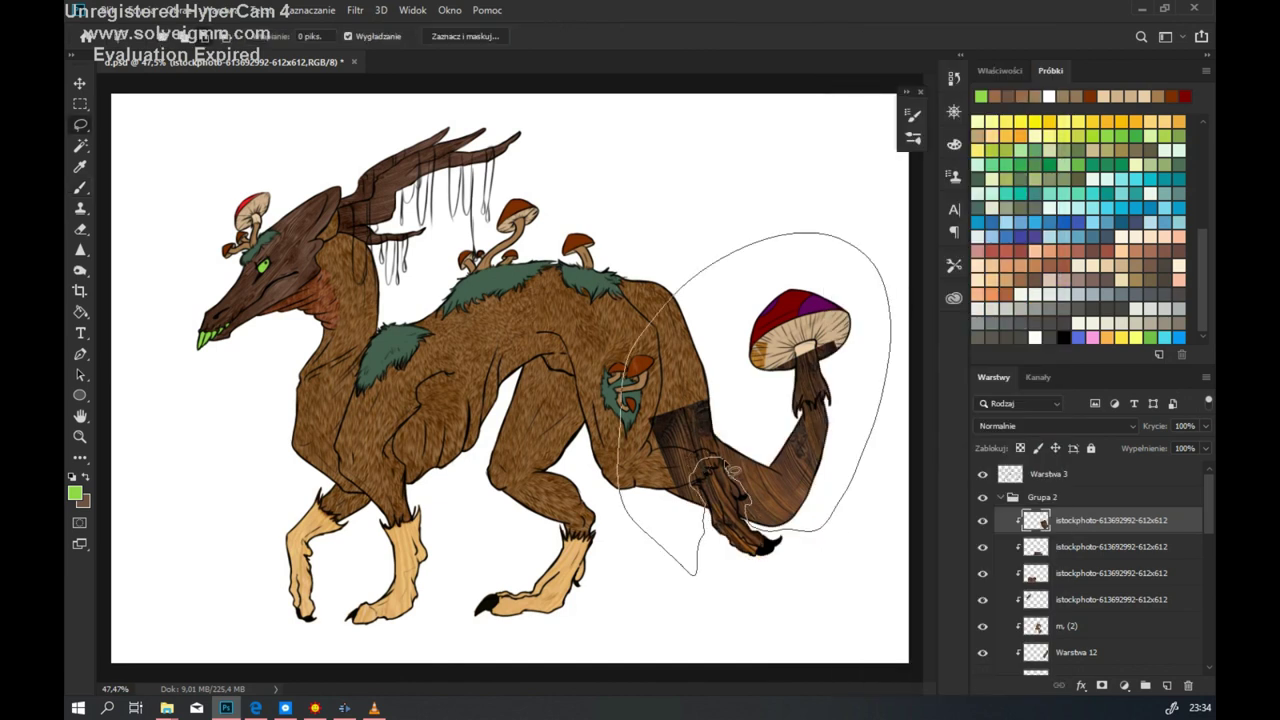
key("Delete")
key("ctrl+d")
key("e")
left_click(1055, 425)
left_click(1010, 490)
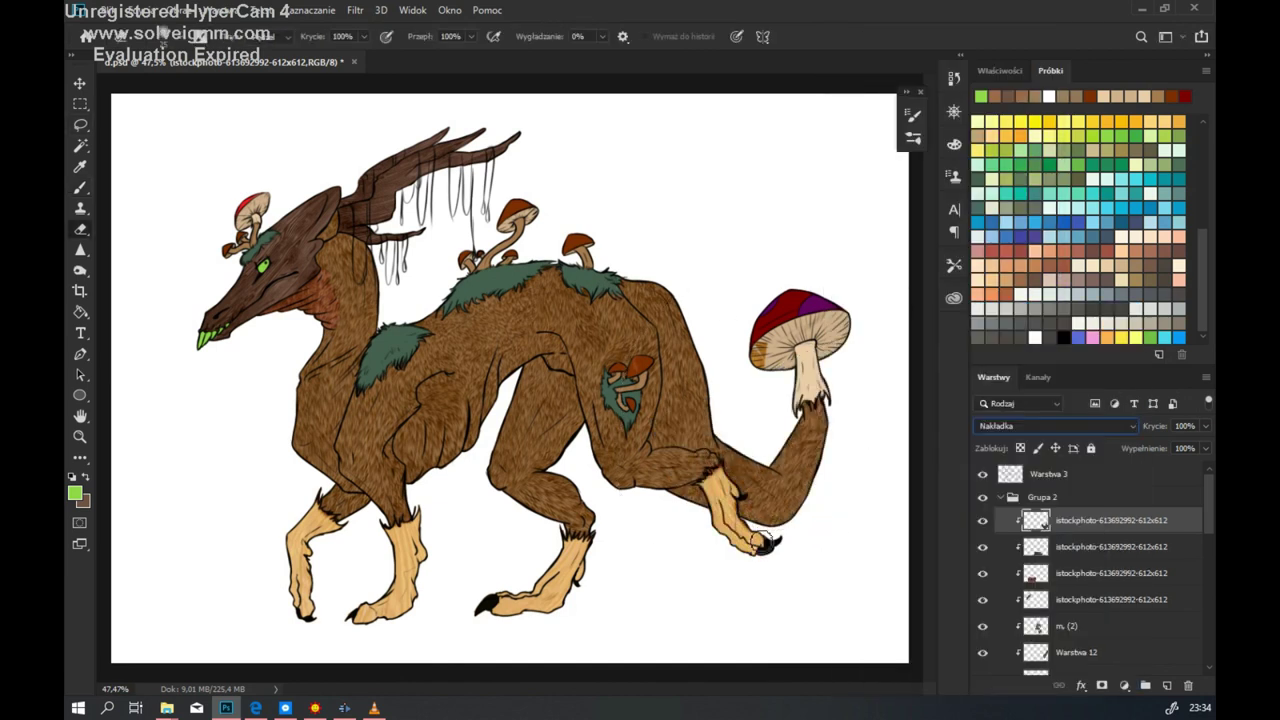
Step: Duplicate a wood texture layer, move the copy over the tail mushroom's stem, and erase the excess from the tail and hind leg
left_click(1100, 546)
right_click(1118, 546)
left_click(1000, 189)
key("v")
mouse_move(810, 355)
left_mouse_down()
mouse_move(815, 400)
mouse_move(840, 430)
mouse_move(731, 591)
left_mouse_up()
key("Return")
key("e")
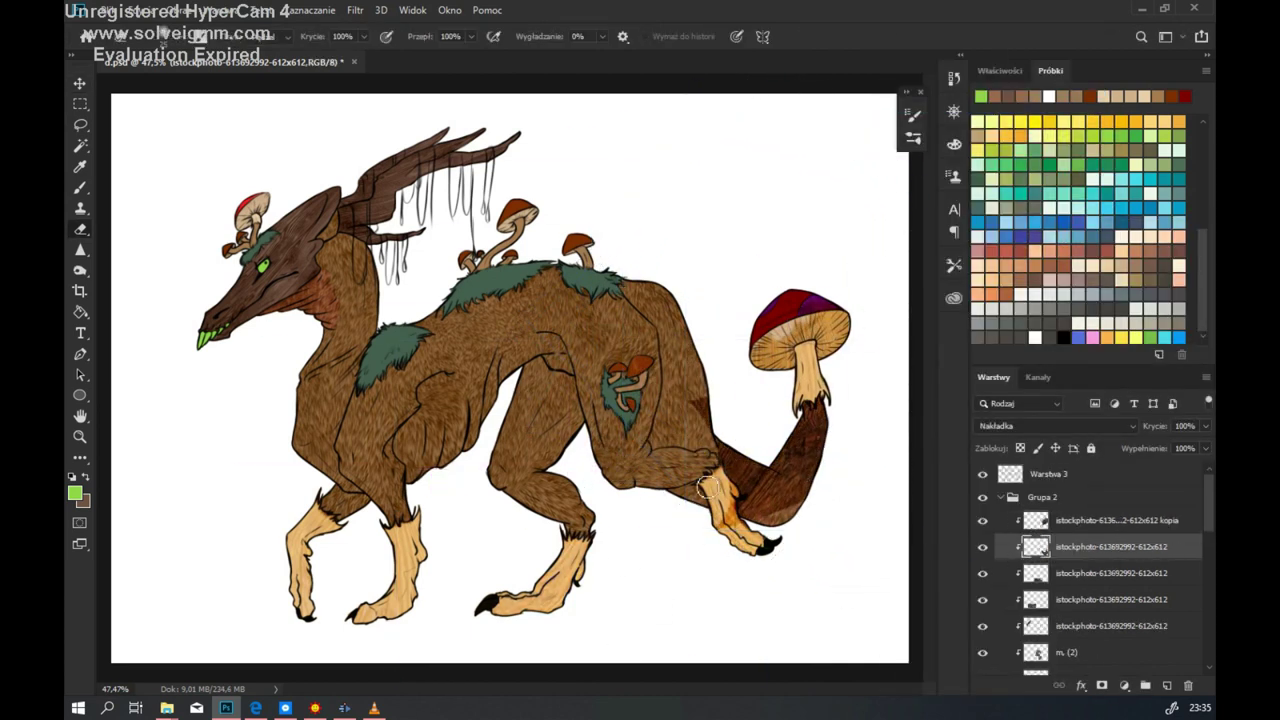
key("ctrl+bracketright")
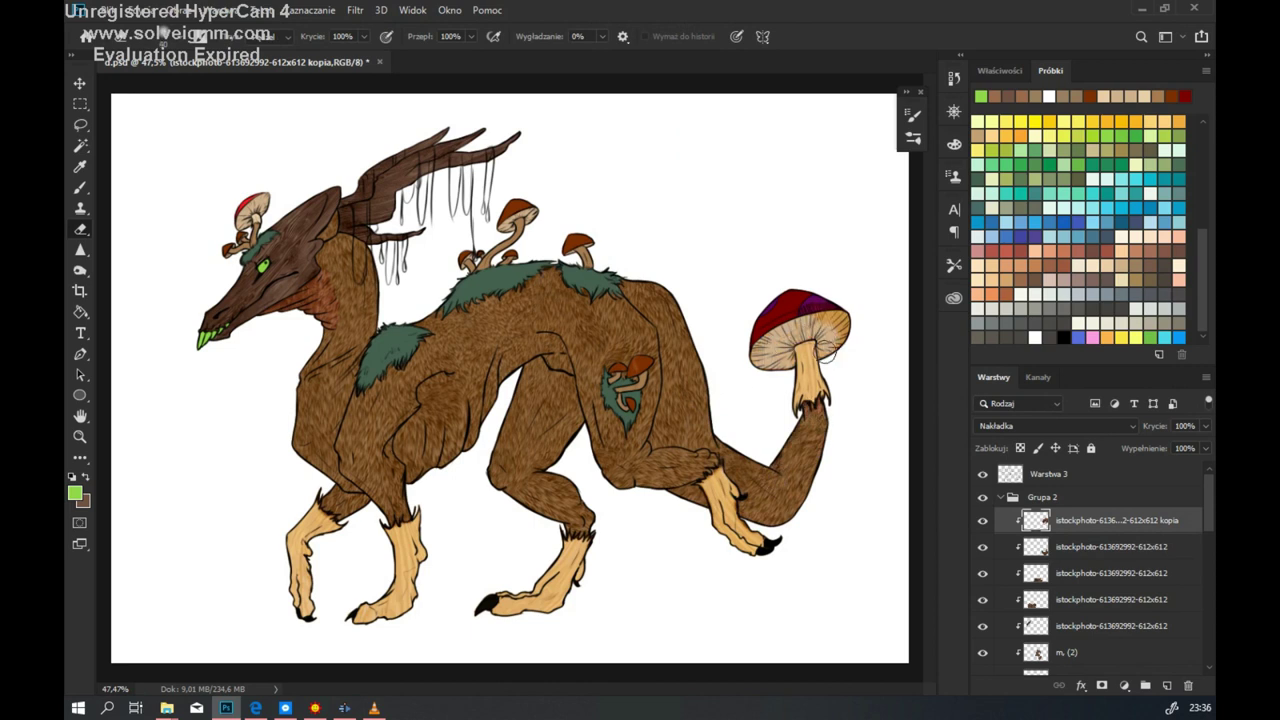
Step: Add a layer clipped above Grupa 2, paint black shadows on the antlers and lower the layer's opacity to 43%
left_click(1004, 500)
left_click(1166, 686)
left_click(1063, 337)
key("b")
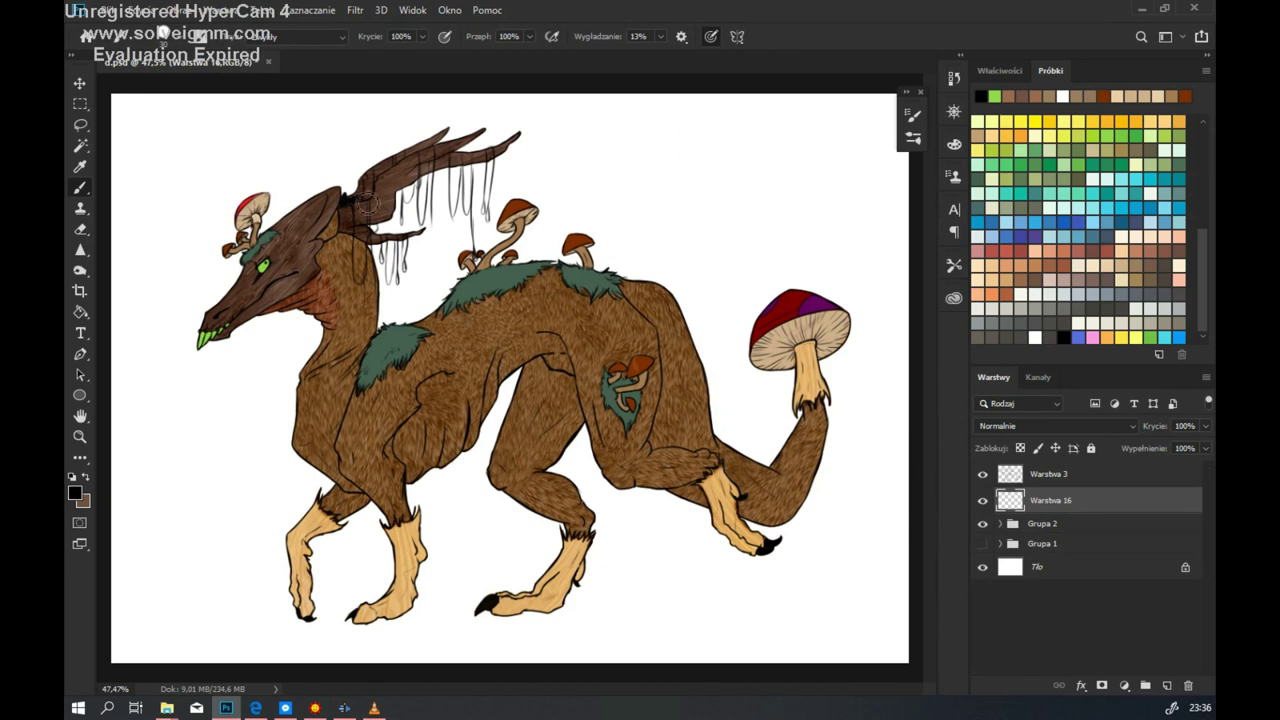
left_click_drag(366, 203, 450, 130)
mouse_move(410, 190)
left_mouse_down()
mouse_move(454, 158)
mouse_move(418, 178)
left_mouse_up()
left_click(1058, 426)
mouse_move(1205, 426)
left_mouse_down()
mouse_move(1190, 450)
mouse_move(1158, 450)
left_mouse_up()
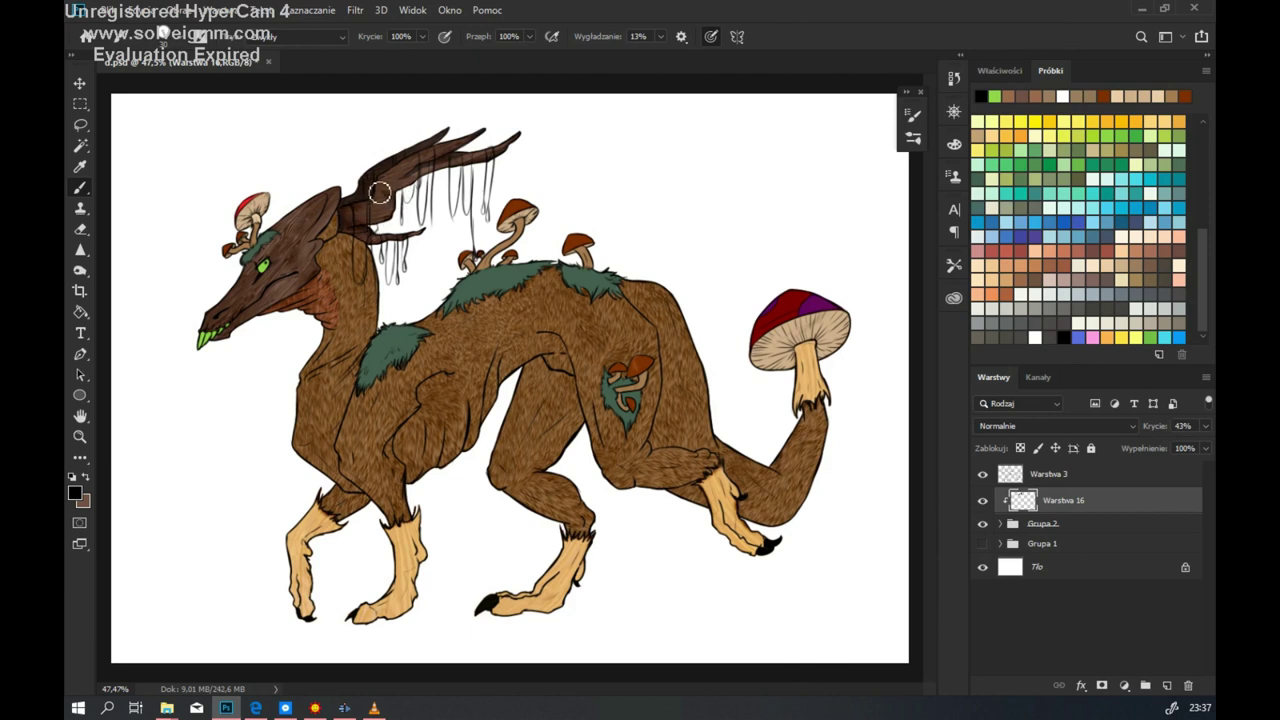
Step: Paint black shadows on Warstwa 16 over the head, ear, neck and far front leg
left_click_drag(343, 242, 270, 315)
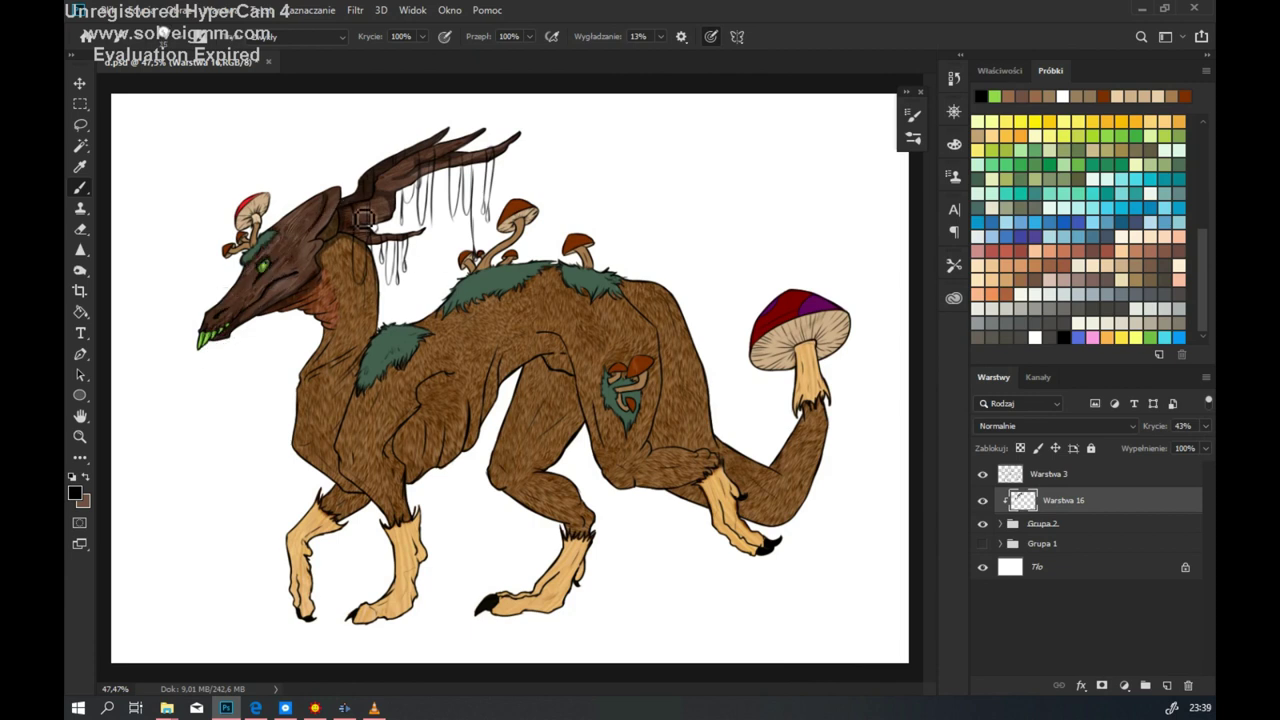
mouse_move(330, 358)
left_mouse_down()
mouse_move(340, 520)
mouse_move(350, 507)
mouse_move(369, 515)
mouse_move(364, 463)
mouse_move(320, 517)
mouse_move(316, 578)
left_mouse_up()
left_click_drag(340, 507, 340, 527)
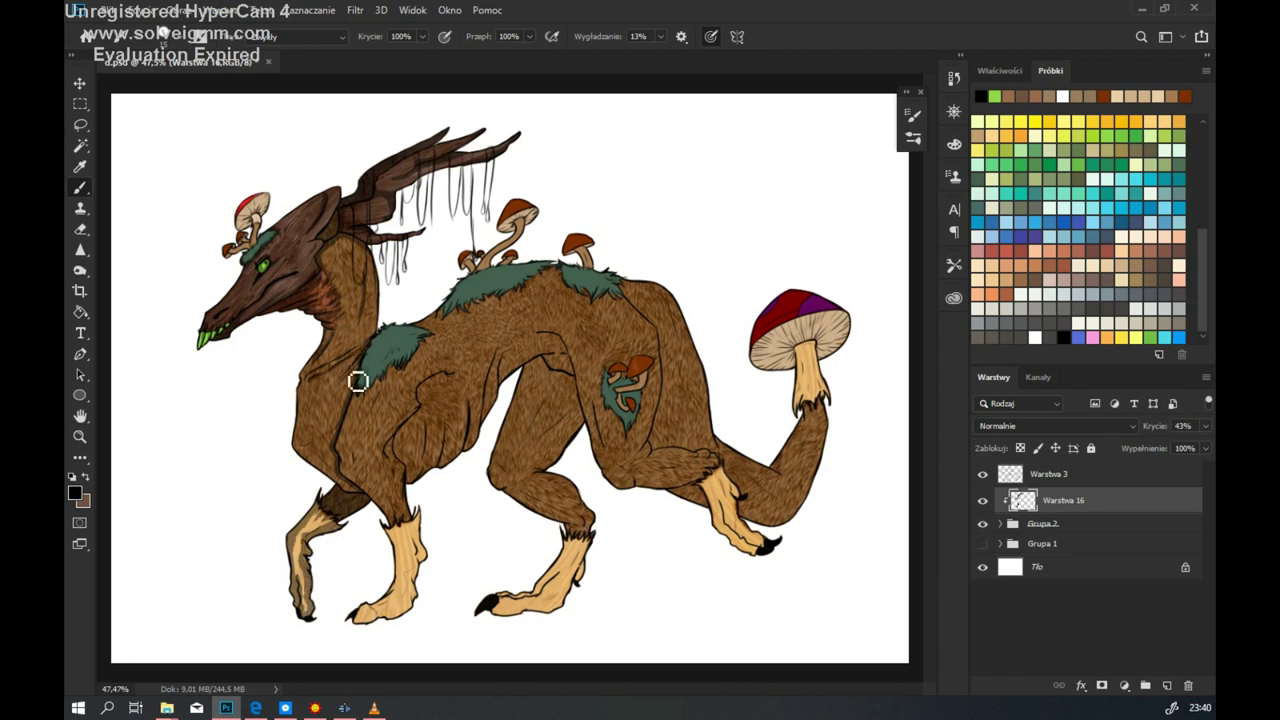
Step: Shade the neck base, chest, shoulder folds and the near front leg's elbow on Warstwa 16
mouse_move(355, 385)
left_mouse_down()
mouse_move(317, 382)
mouse_move(381, 316)
left_mouse_up()
mouse_move(308, 400)
left_mouse_down()
mouse_move(345, 487)
mouse_move(337, 404)
mouse_move(356, 418)
mouse_move(348, 472)
mouse_move(407, 444)
mouse_move(429, 414)
mouse_move(420, 408)
mouse_move(445, 392)
mouse_move(452, 468)
left_mouse_up()
left_click_drag(438, 422, 427, 464)
left_click_drag(426, 391, 412, 482)
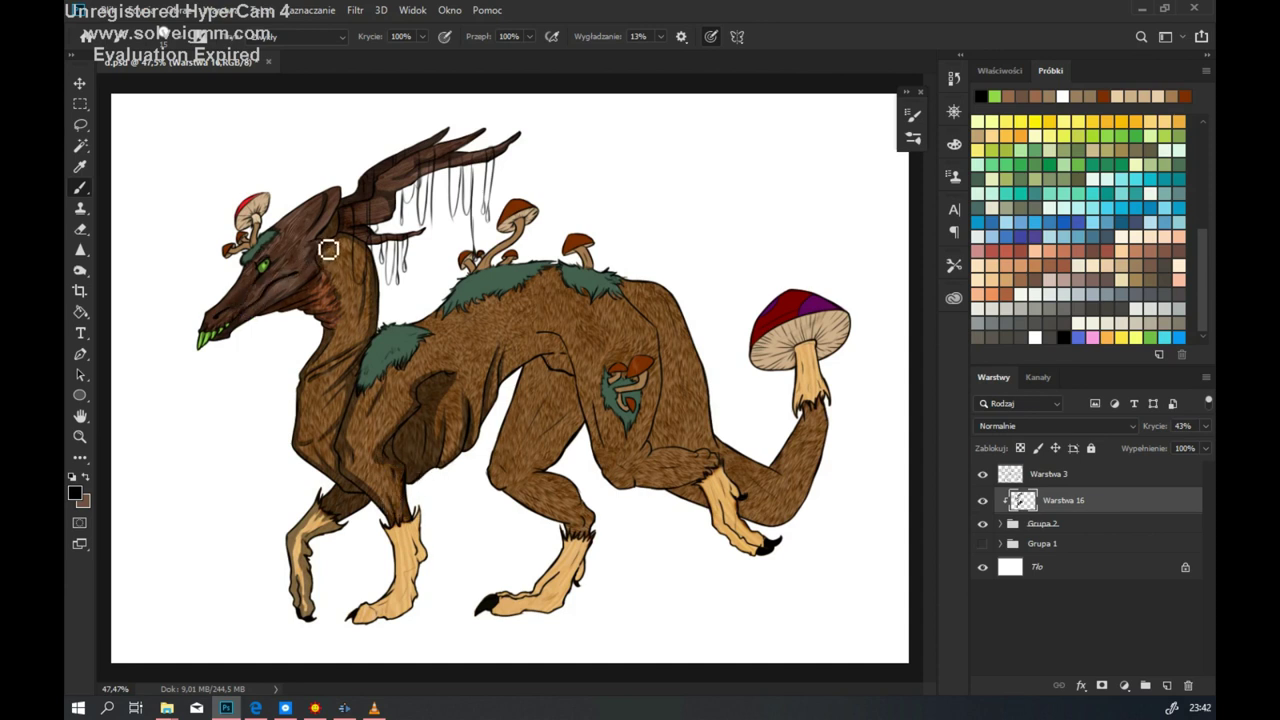
Step: Shade the far hind leg, near front foot, haunch, tail and the fur under the back moss in black
mouse_move(544, 353)
left_mouse_down()
mouse_move(613, 348)
mouse_move(503, 493)
mouse_move(587, 418)
mouse_move(505, 443)
mouse_move(574, 402)
mouse_move(562, 392)
mouse_move(547, 434)
mouse_move(575, 538)
left_mouse_up()
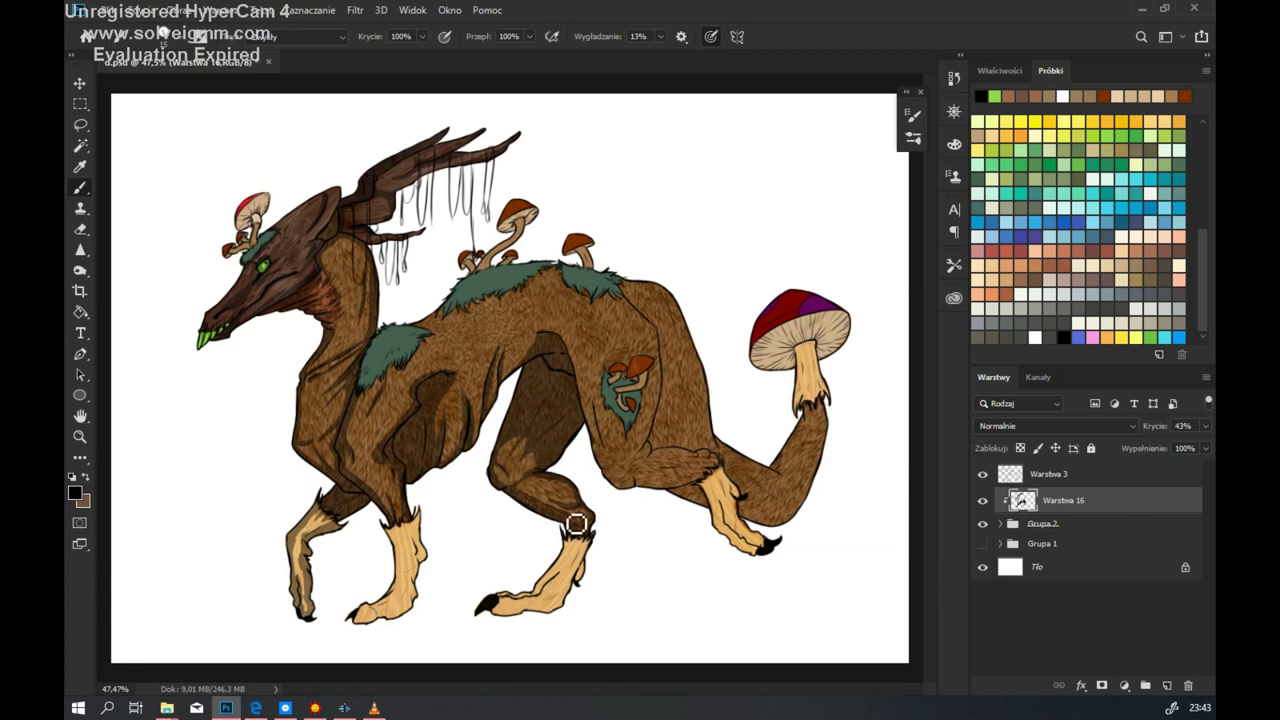
mouse_move(401, 538)
left_mouse_down()
mouse_move(424, 583)
mouse_move(413, 559)
mouse_move(381, 613)
left_mouse_up()
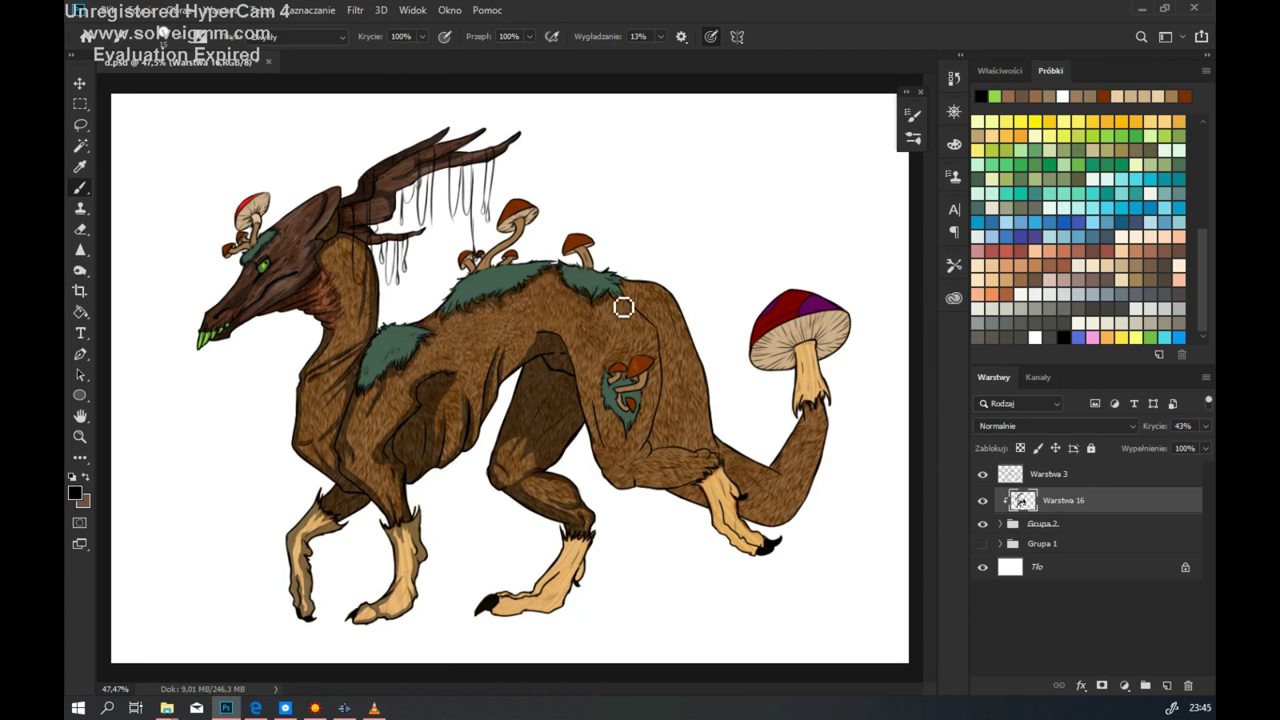
mouse_move(655, 328)
left_mouse_down()
mouse_move(697, 457)
mouse_move(680, 380)
left_mouse_up()
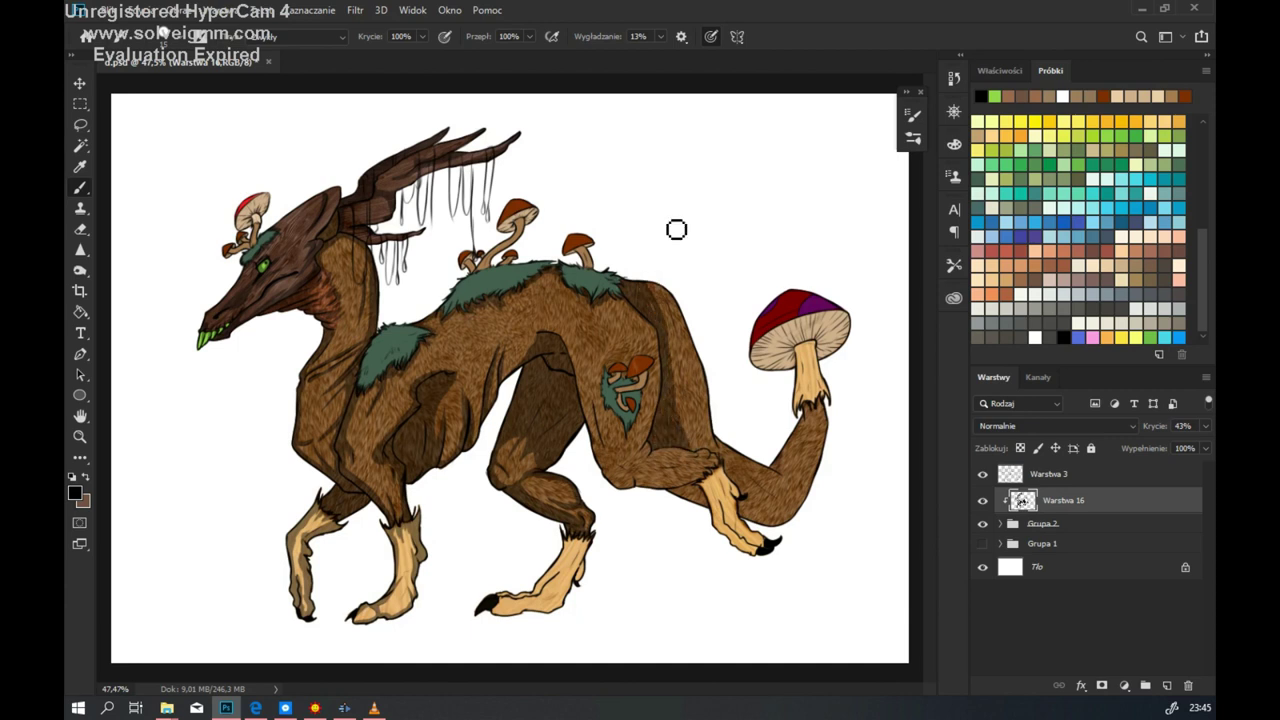
mouse_move(720, 435)
left_mouse_down()
mouse_move(750, 460)
mouse_move(800, 460)
mouse_move(830, 440)
left_mouse_up()
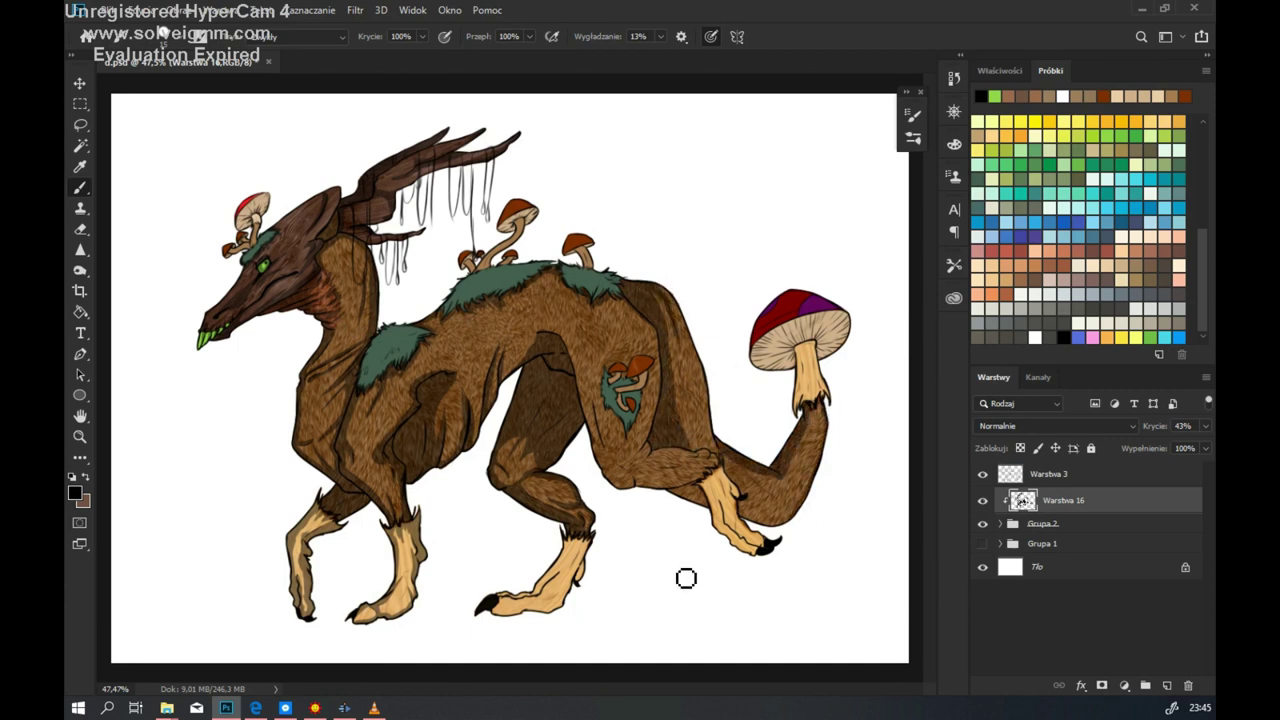
mouse_move(760, 512)
left_mouse_down()
mouse_move(752, 482)
mouse_move(827, 415)
mouse_move(584, 396)
mouse_move(645, 496)
mouse_move(694, 492)
mouse_move(660, 322)
left_mouse_up()
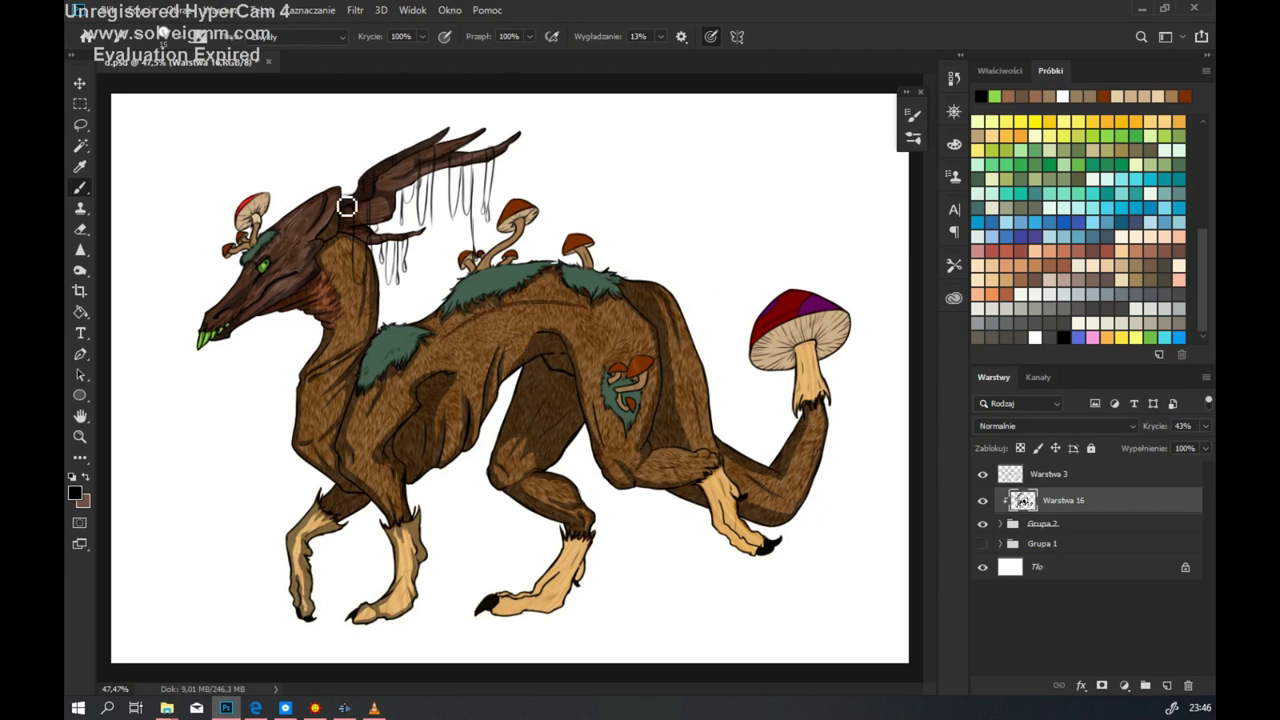
Step: Shade the undersides of the tail, head and back mushrooms and the mushroom cluster on the thigh
key("r")
left_click_drag(737, 420, 393, 410)
mouse_move(355, 240)
left_mouse_down()
mouse_move(375, 170)
mouse_move(345, 139)
mouse_move(350, 210)
mouse_move(338, 189)
mouse_move(352, 143)
left_mouse_up()
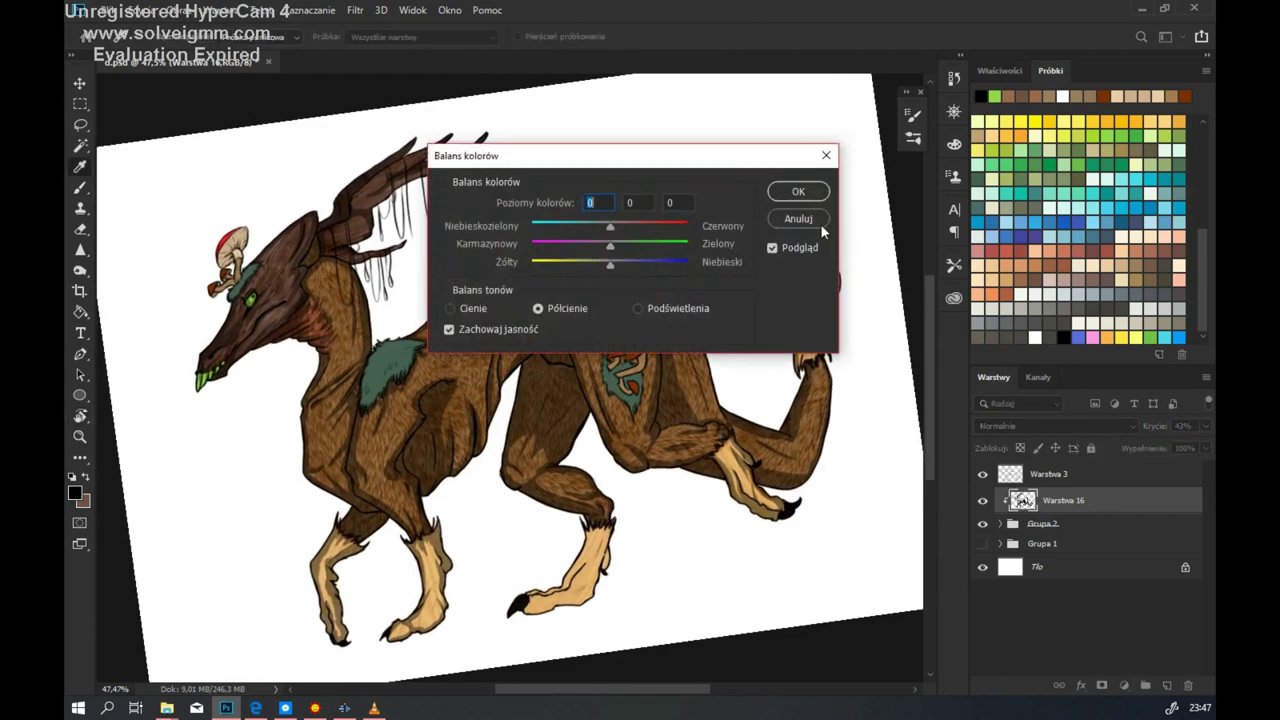
key("Escape")
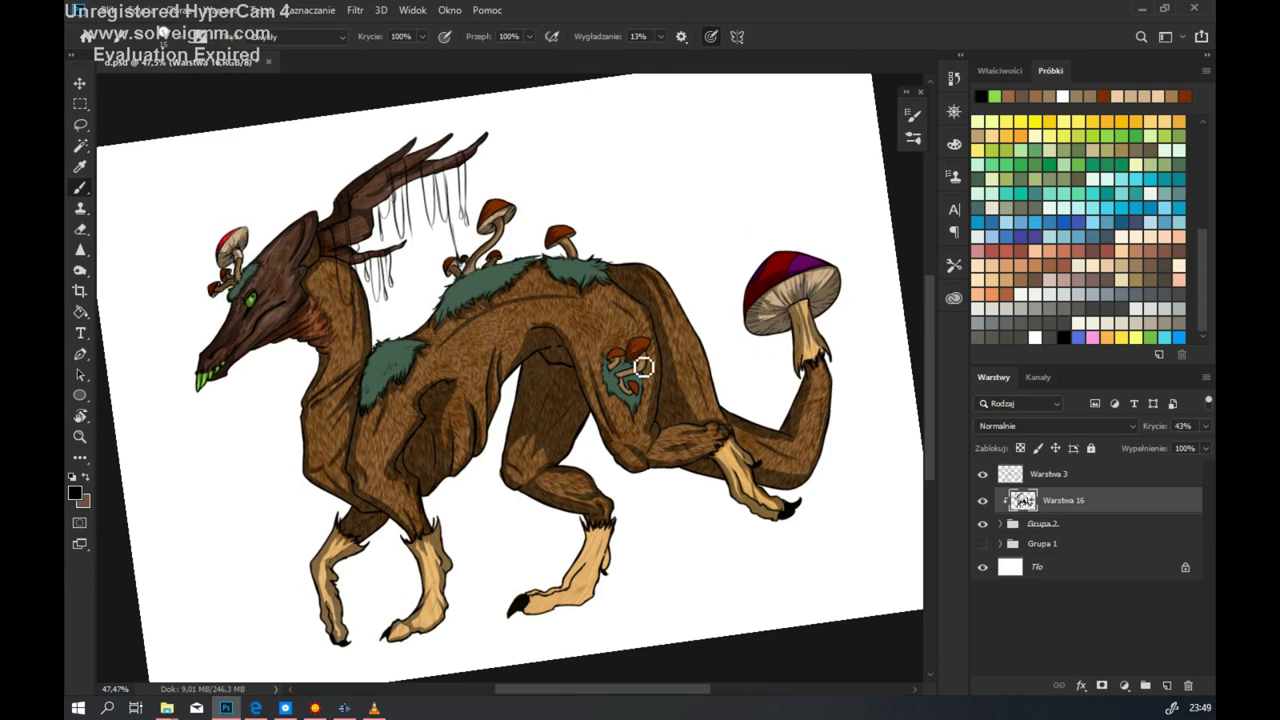
scroll(676, 270, "up", 5)
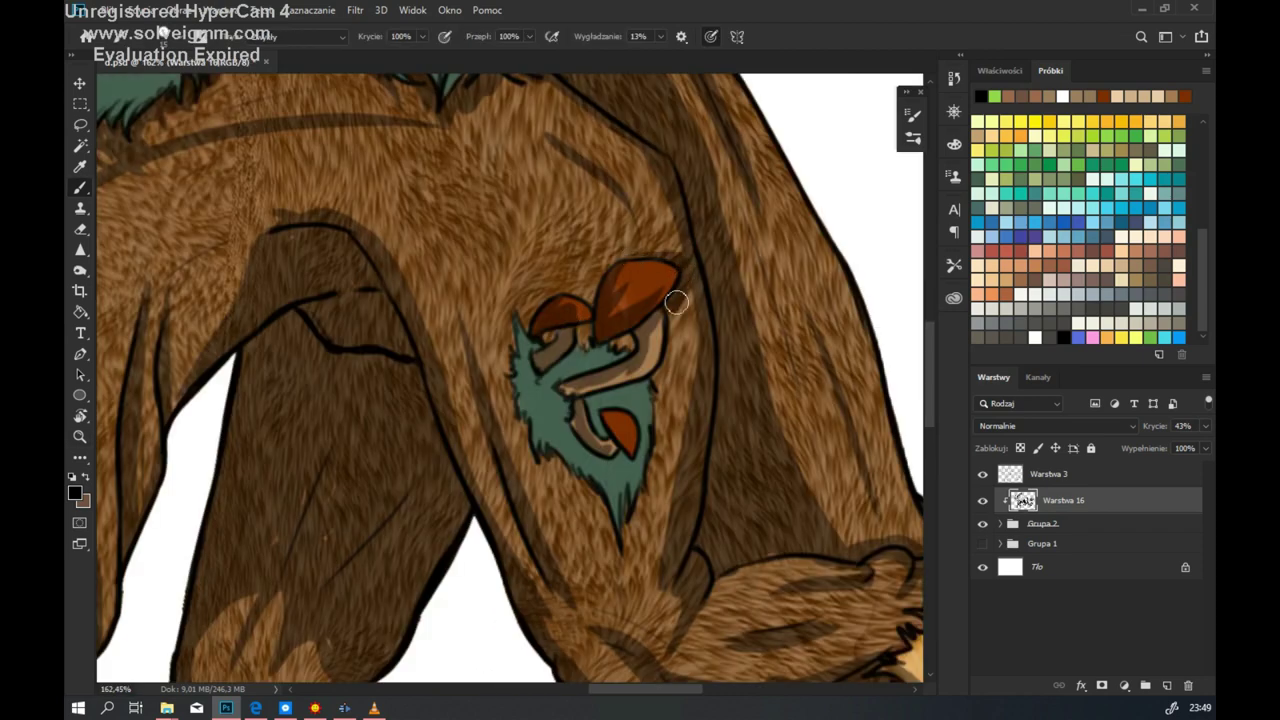
scroll(580, 310, "down", 3)
scroll(437, 497, "up", 4)
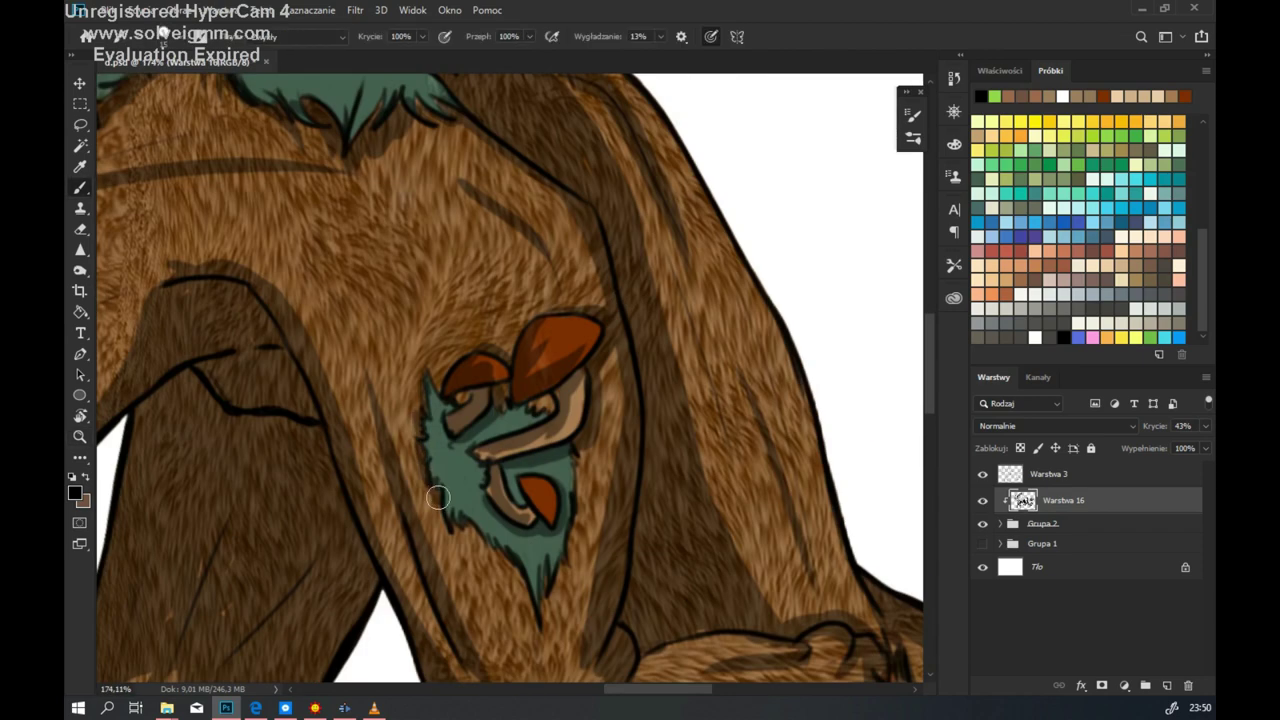
scroll(598, 378, "down", 7)
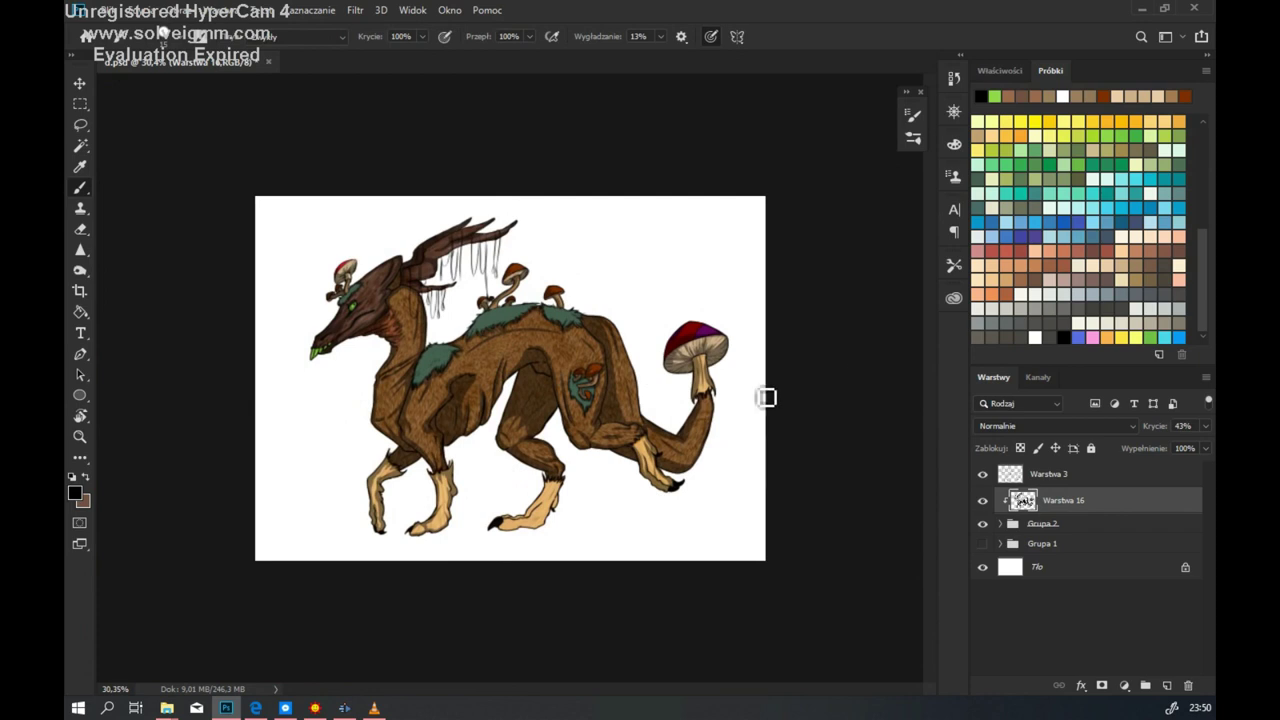
Step: Add a clipped layer above Grupa 2 and a Barwa/Nasycenie (Hue/Saturation) adjustment clipped to Warstwa 3 with Koloruj enabled
left_click(1042, 523)
left_click(1166, 686)
left_click(1048, 474)
left_click(1124, 686)
left_click(1135, 528)
left_click(1094, 354)
left_click(1062, 268)
Step: Set the linework adjustment to hue 27, saturation 46 and lightness -11
left_click_drag(984, 183, 996, 184)
key("z")
scroll(510, 320, "up", 4)
left_click_drag(1188, 215, 1114, 215)
left_click_drag(1086, 245, 1093, 247)
left_click_drag(1114, 215, 1110, 250)
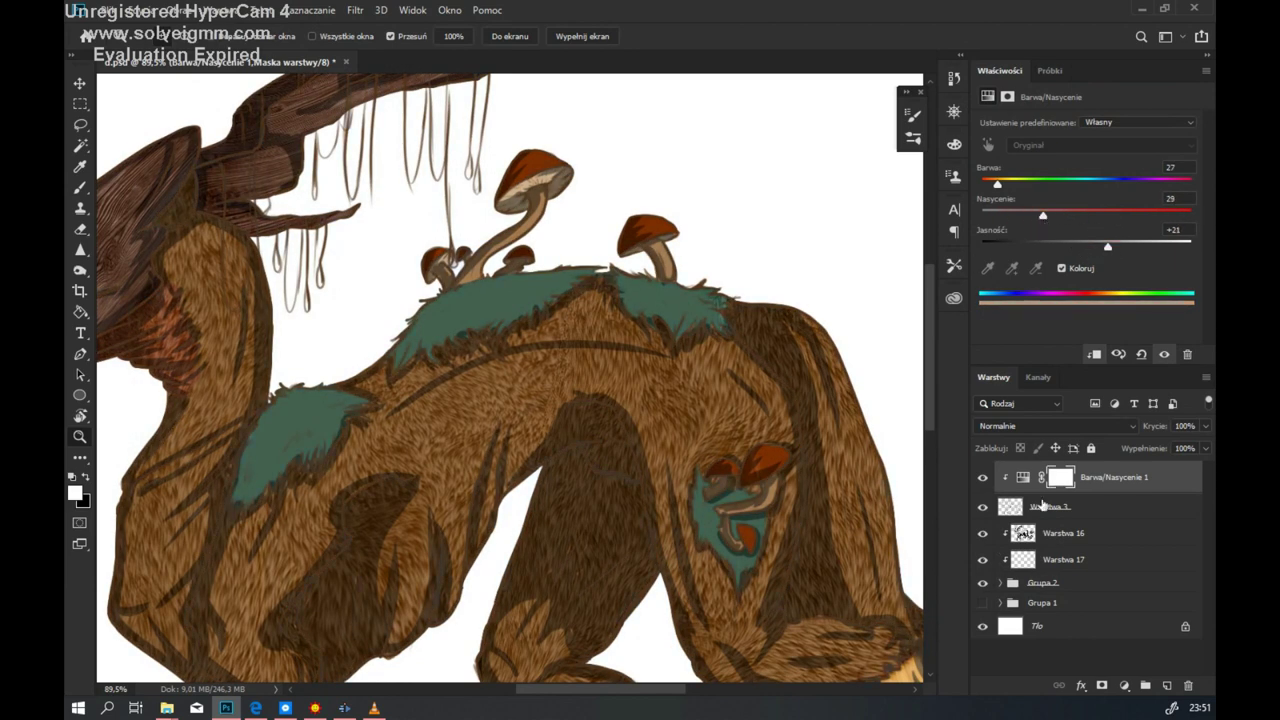
key("ctrl+0")
left_click_drag(1043, 215, 1077, 215)
left_click_drag(1107, 245, 1080, 252)
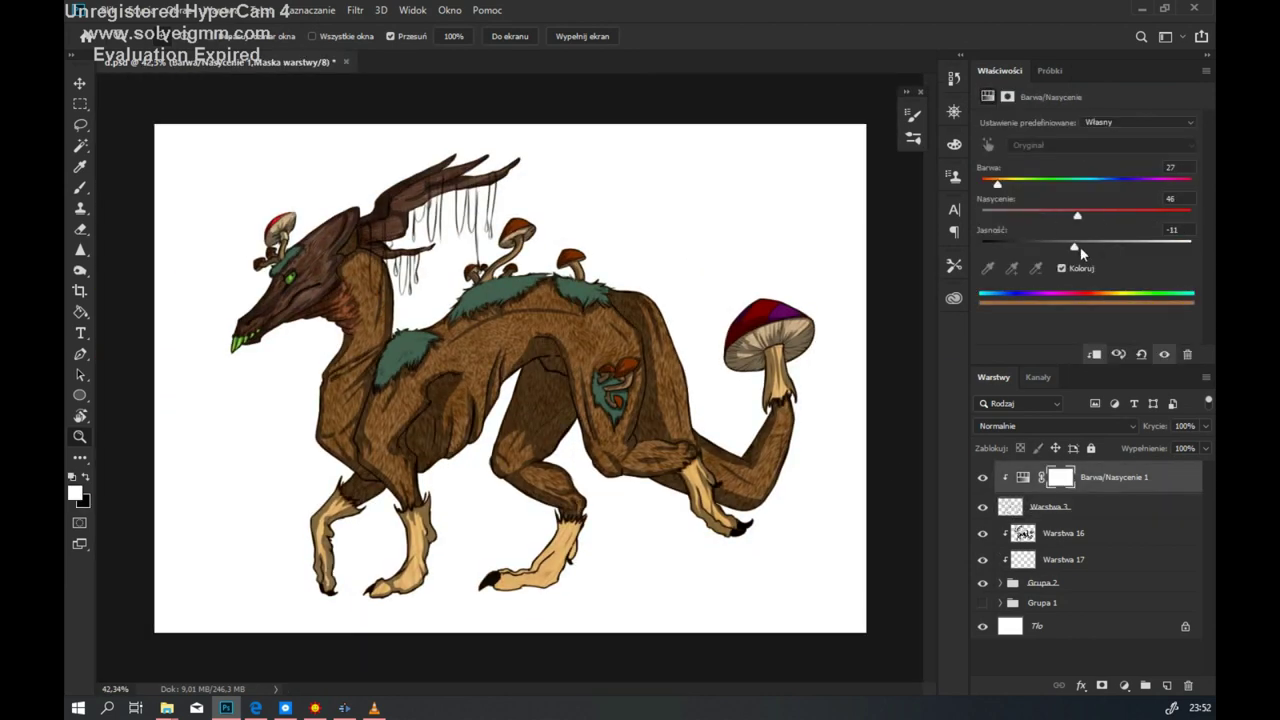
Step: Add a clipped layer above Warstwa 17 and paint dark green leafy texture over the moss on the back with a scattered brush
left_click(1068, 560)
key("ctrl+shift+alt+n")
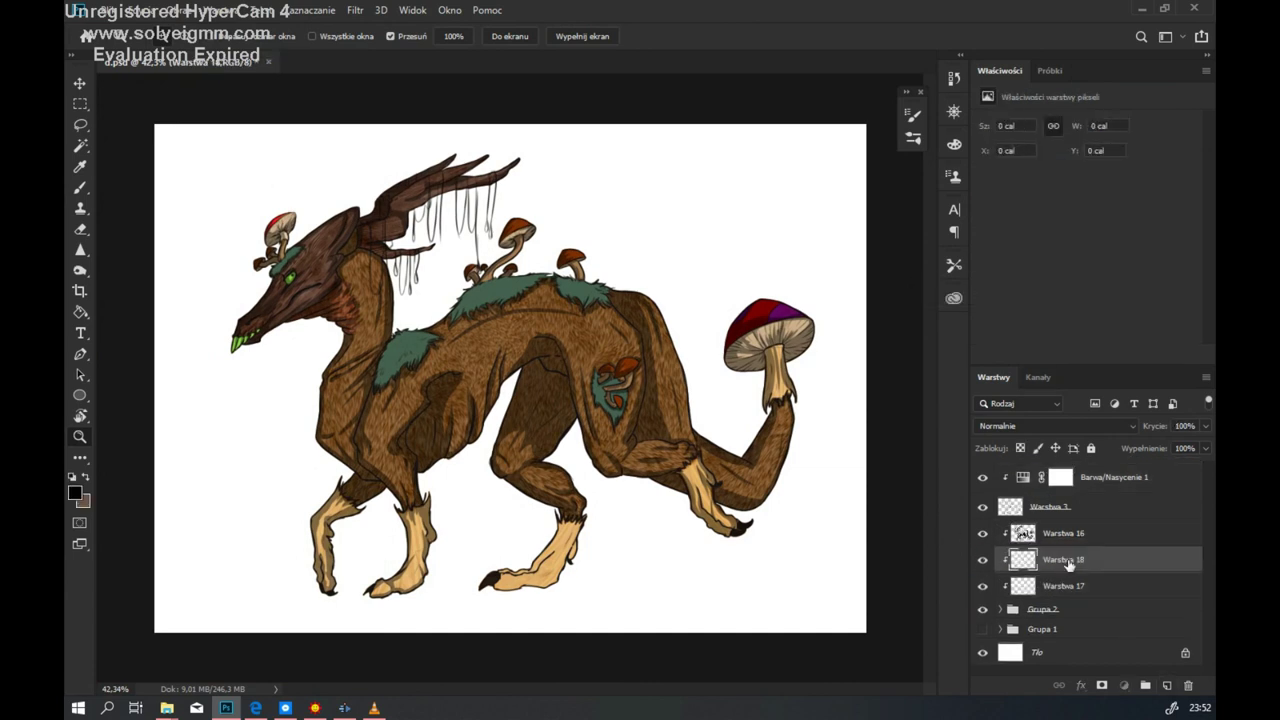
key("F5")
scroll(543, 229, "down", 5)
scroll(510, 380, "up", 5)
left_click(1050, 70)
left_click(1131, 158)
scroll(1131, 158, "up", 3)
key("b")
mouse_move(380, 390)
left_mouse_down()
mouse_move(520, 220)
mouse_move(565, 125)
left_mouse_up()
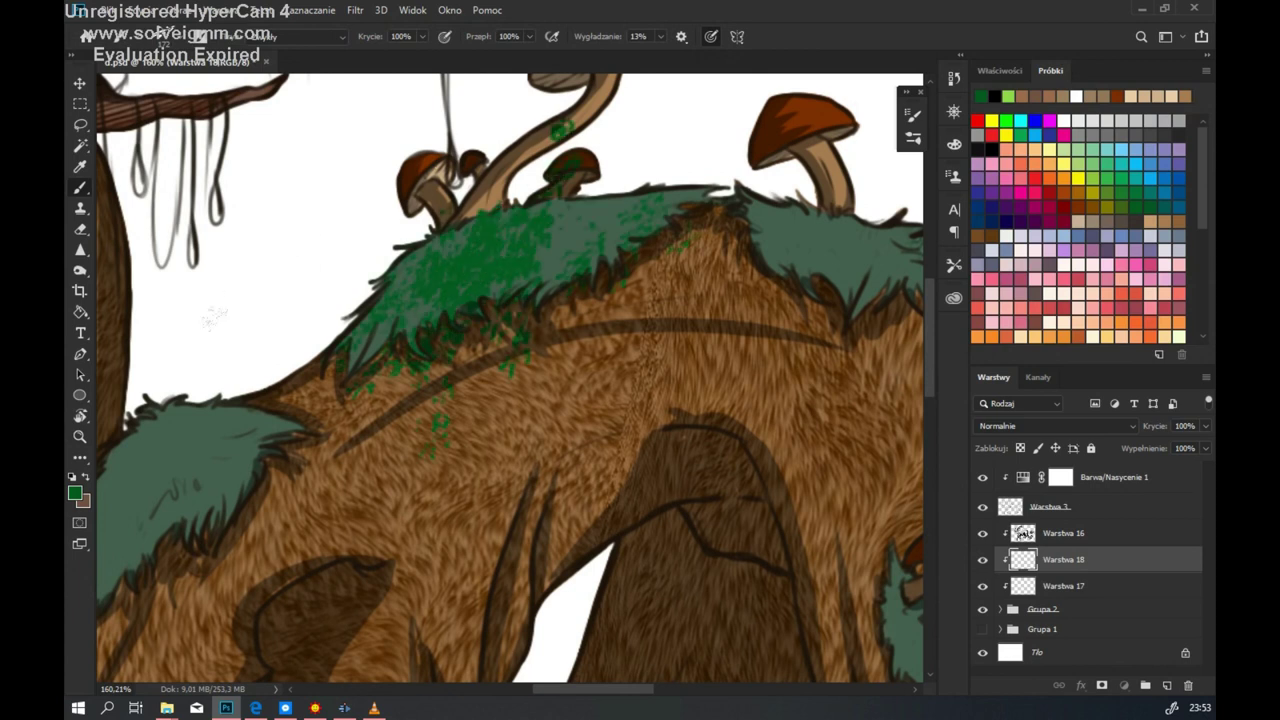
left_click_drag(540, 260, 572, 210)
left_click_drag(430, 435, 610, 300)
Step: Set the foreground to a dark green (H 145, S 99, B 14) and paint darker leafy texture over the back moss on Warstwa 18
key("F6")
left_click_drag(490, 300, 680, 200)
left_click_drag(389, 237, 520, 370)
left_click_drag(390, 275, 645, 175)
left_click_drag(430, 365, 390, 305)
left_click_drag(600, 470, 329, 287)
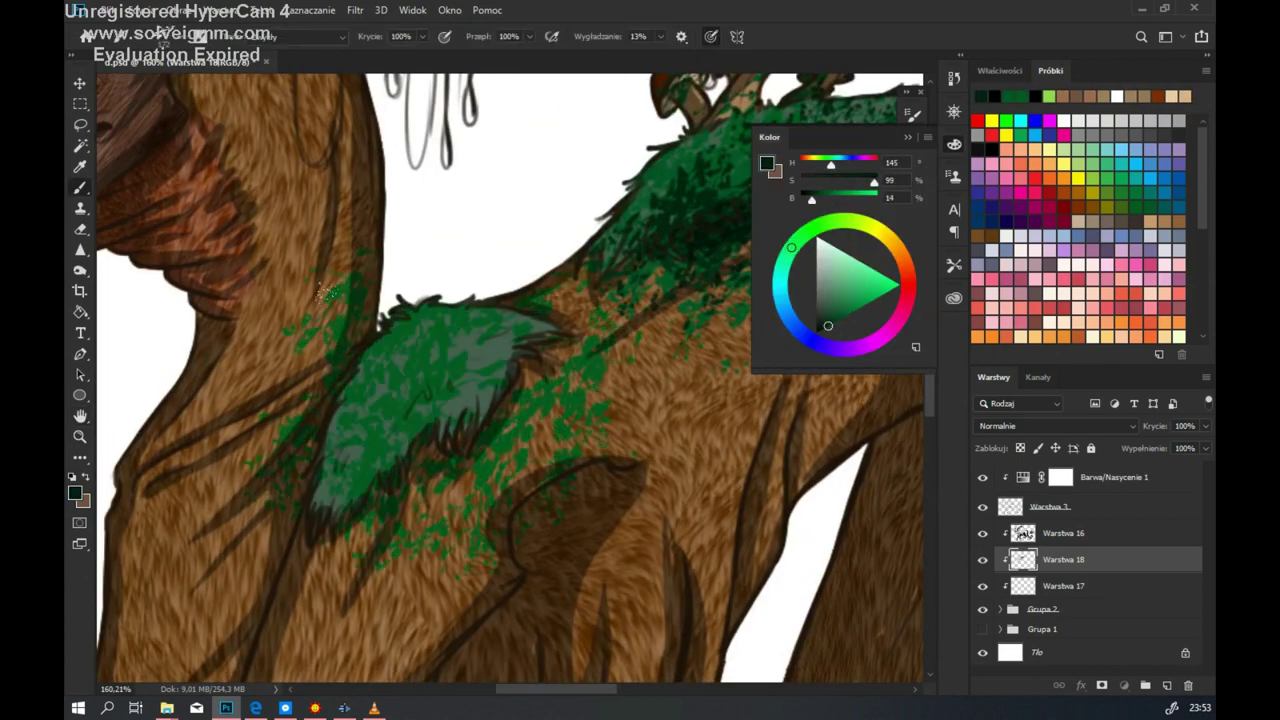
Step: Paint dark green leafy texture over the moss patch on the shoulder
left_click_drag(600, 460, 420, 300)
left_click_drag(470, 510, 330, 350)
left_click_drag(560, 240, 440, 380)
mouse_move(660, 430)
left_mouse_down()
mouse_move(500, 330)
mouse_move(608, 320)
mouse_move(430, 330)
left_mouse_up()
left_click_drag(540, 300, 460, 390)
mouse_move(460, 390)
left_mouse_down()
mouse_move(623, 343)
mouse_move(480, 393)
mouse_move(560, 480)
left_mouse_up()
Step: Expand Grupa 2 and trim the leafy texture on Warstwa 18 to the shape of the moss patches
left_click(1000, 609)
right_click(1022, 559)
left_click(1071, 269)
scroll(500, 380, "down", 5)
scroll(1090, 560, "down", 1)
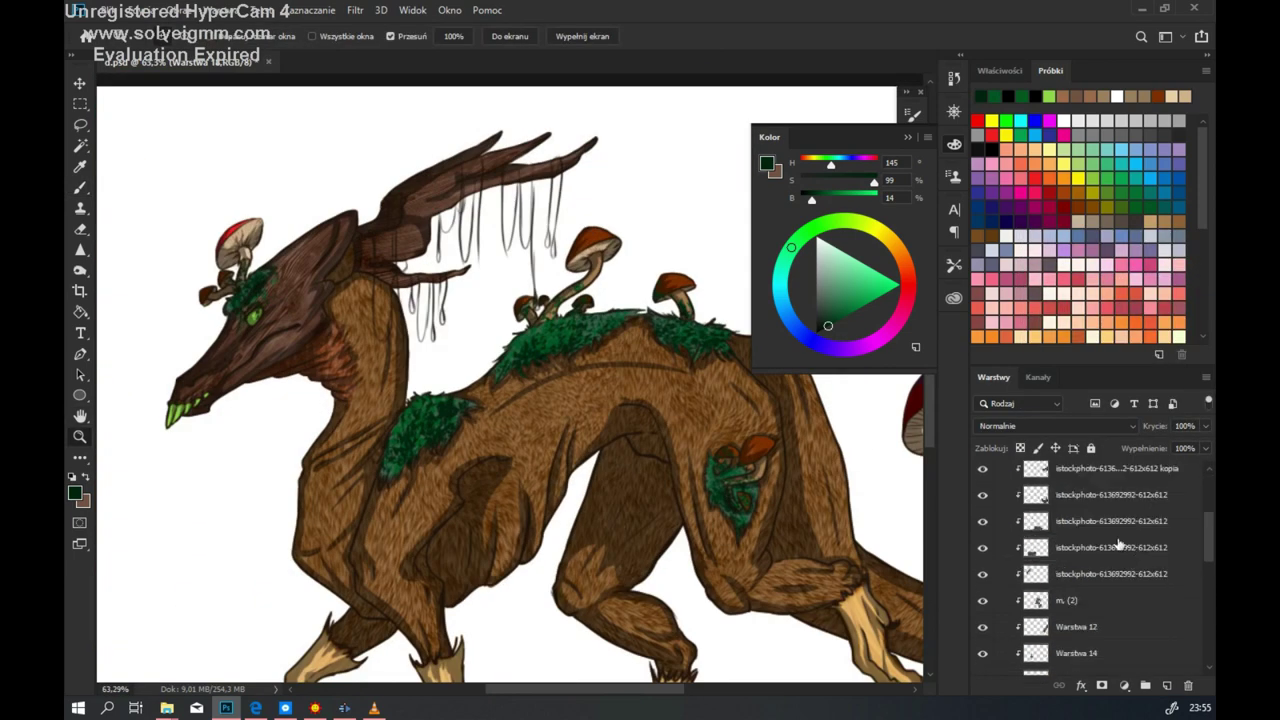
Step: Erase the stray green texture around the head moss and add black shading to the lower hind leg on Warstwa 16
key("e")
scroll(244, 335, "up", 3)
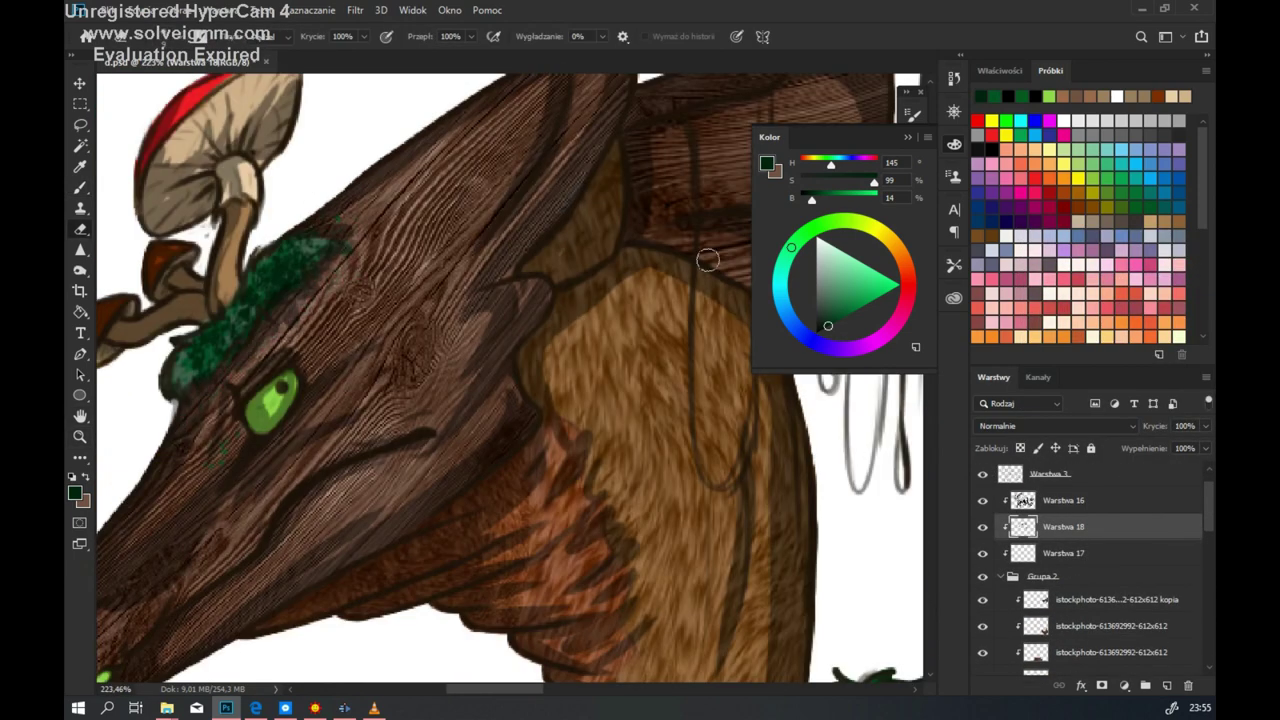
scroll(399, 430, "up", 2)
left_click_drag(399, 430, 460, 250)
left_click_drag(540, 350, 570, 295)
left_click_drag(650, 390, 537, 351)
left_click_drag(578, 432, 602, 450)
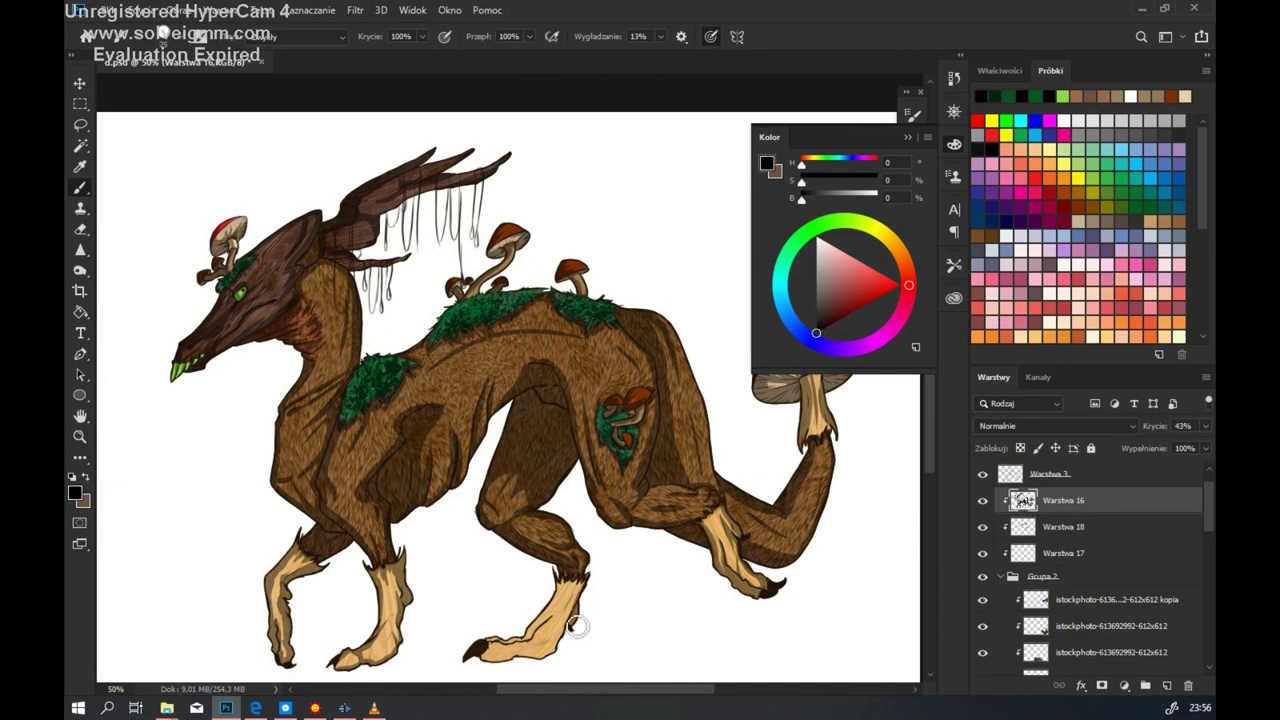
left_click_drag(588, 574, 562, 632)
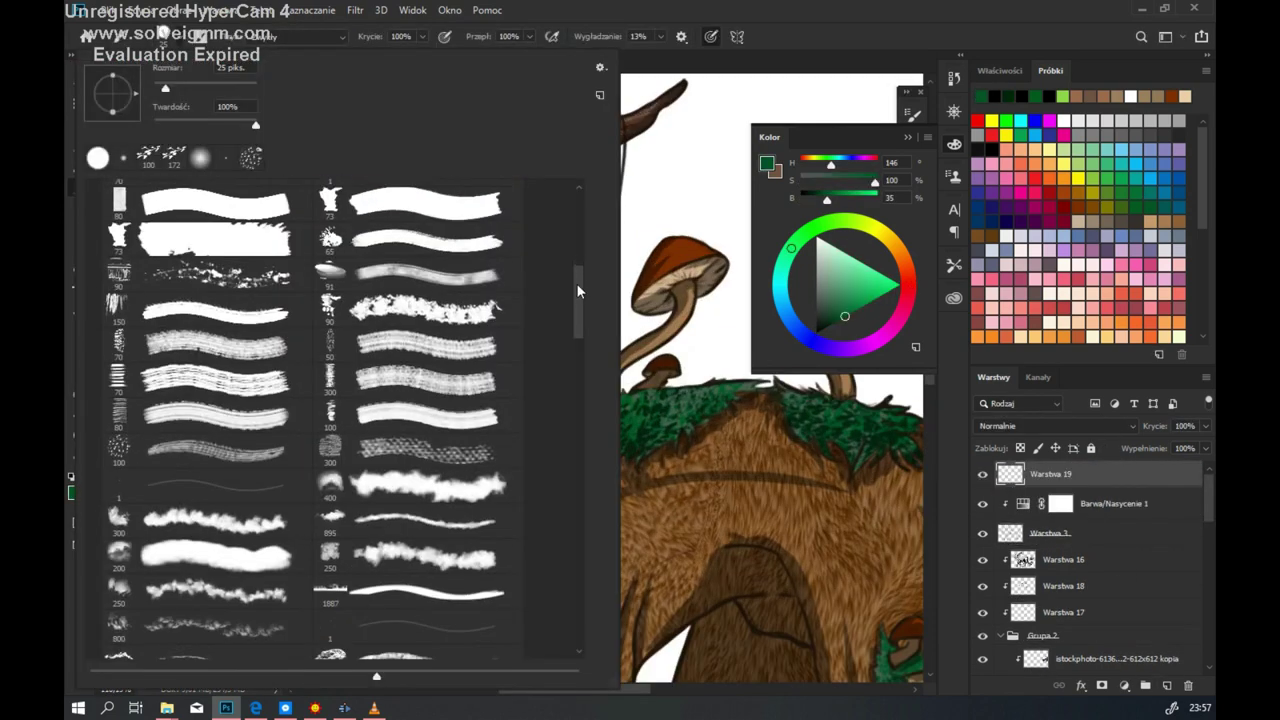
Step: Paint the vines hanging from the antlers in dark green with a textured brush on the new layer Warstwa 19, adding darker strokes
scroll(300, 400, "up", 2)
left_click(494, 357)
mouse_move(300, 258)
left_mouse_down()
mouse_move(307, 334)
mouse_move(343, 340)
mouse_move(337, 417)
mouse_move(383, 333)
mouse_move(404, 330)
left_mouse_up()
scroll(437, 343, "up", 2)
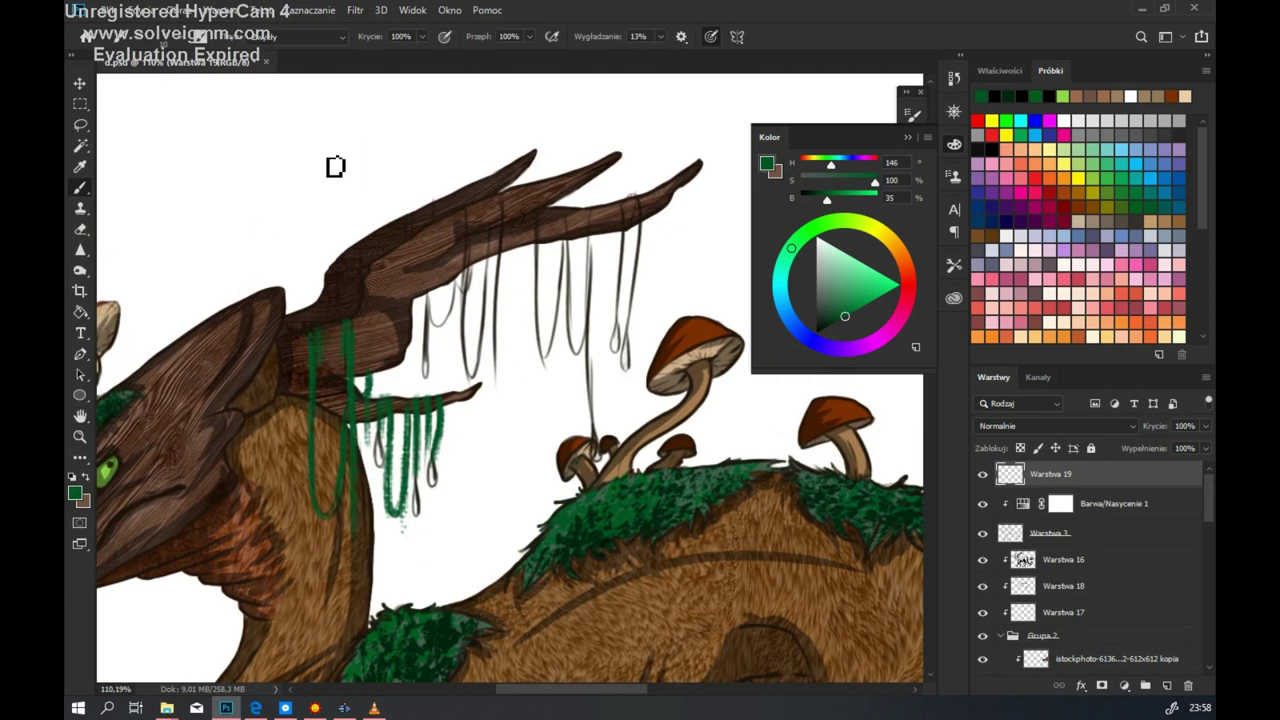
mouse_move(466, 215)
left_mouse_down()
mouse_move(497, 235)
mouse_move(459, 313)
mouse_move(469, 288)
mouse_move(437, 324)
mouse_move(513, 213)
mouse_move(547, 219)
mouse_move(555, 354)
mouse_move(593, 320)
mouse_move(591, 194)
left_mouse_up()
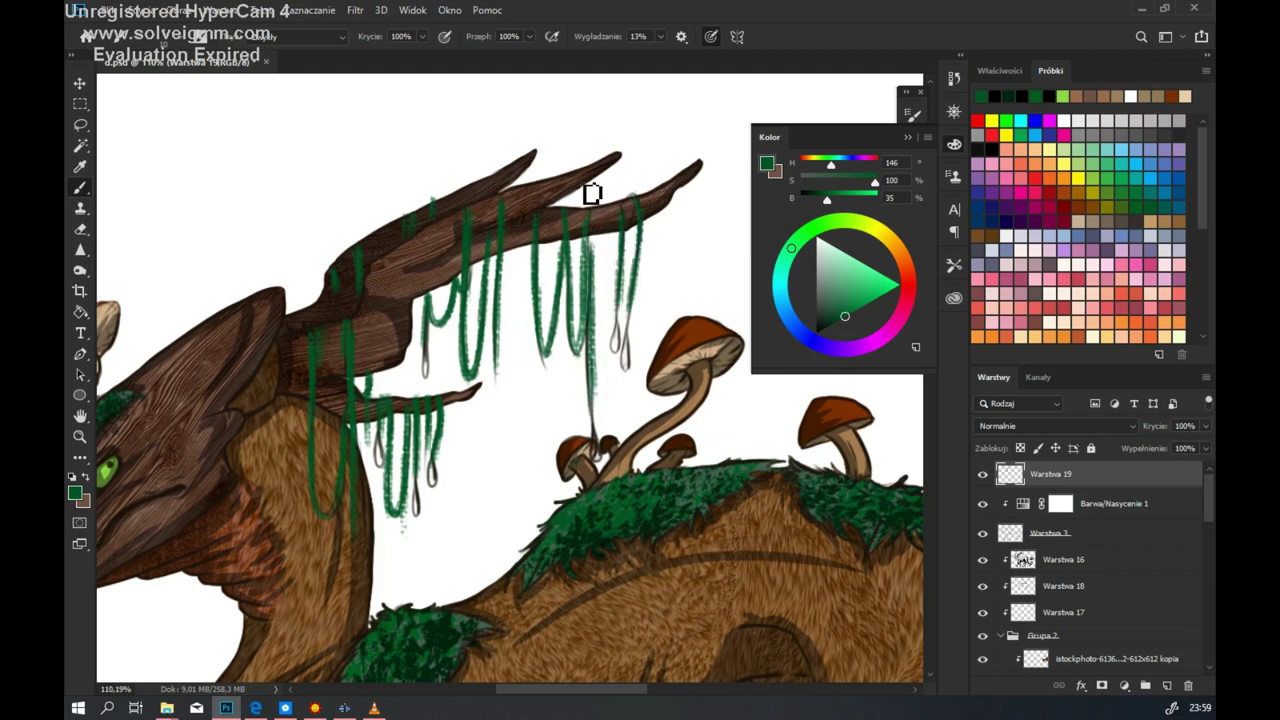
mouse_move(505, 316)
left_mouse_down()
mouse_move(570, 294)
mouse_move(609, 315)
left_mouse_up()
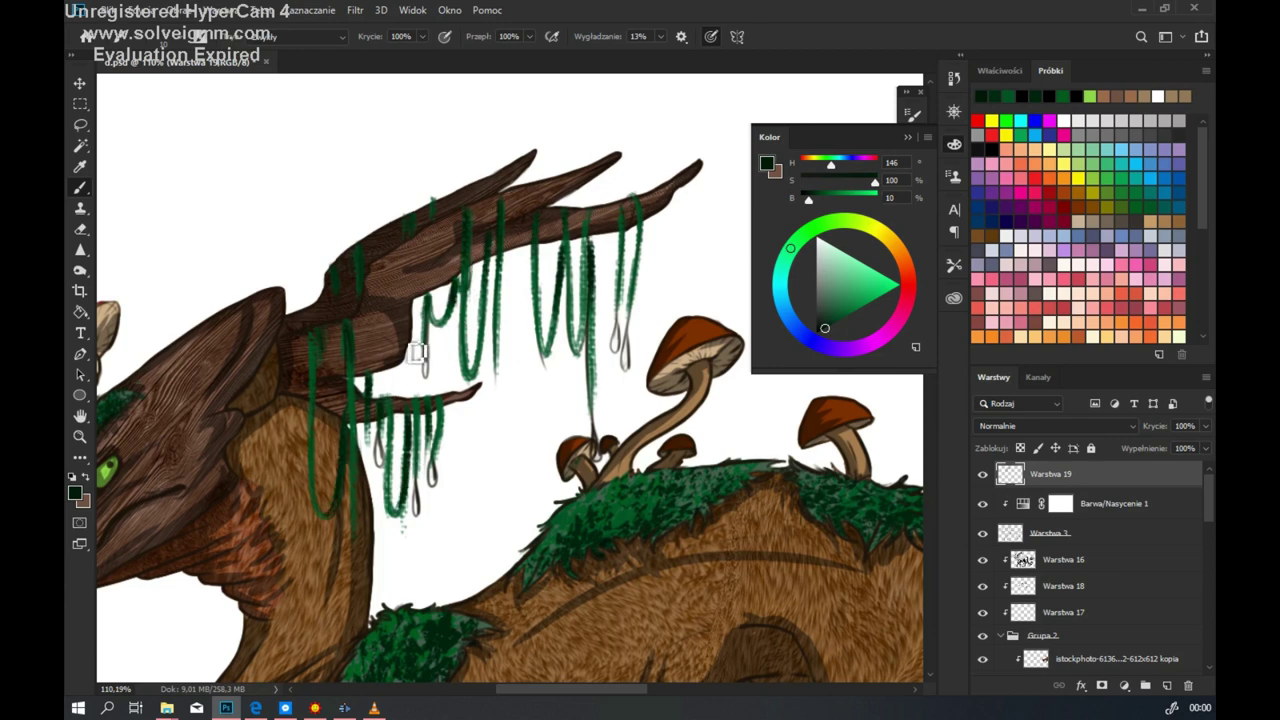
Step: Add a layer below Warstwa 19 and paint light green (H 91, S 65, B 85) droplets at the tips of the hanging vines
key("z")
key("ctrl+0")
left_click_drag(674, 343, 1066, 130)
left_click(1089, 96)
key("b")
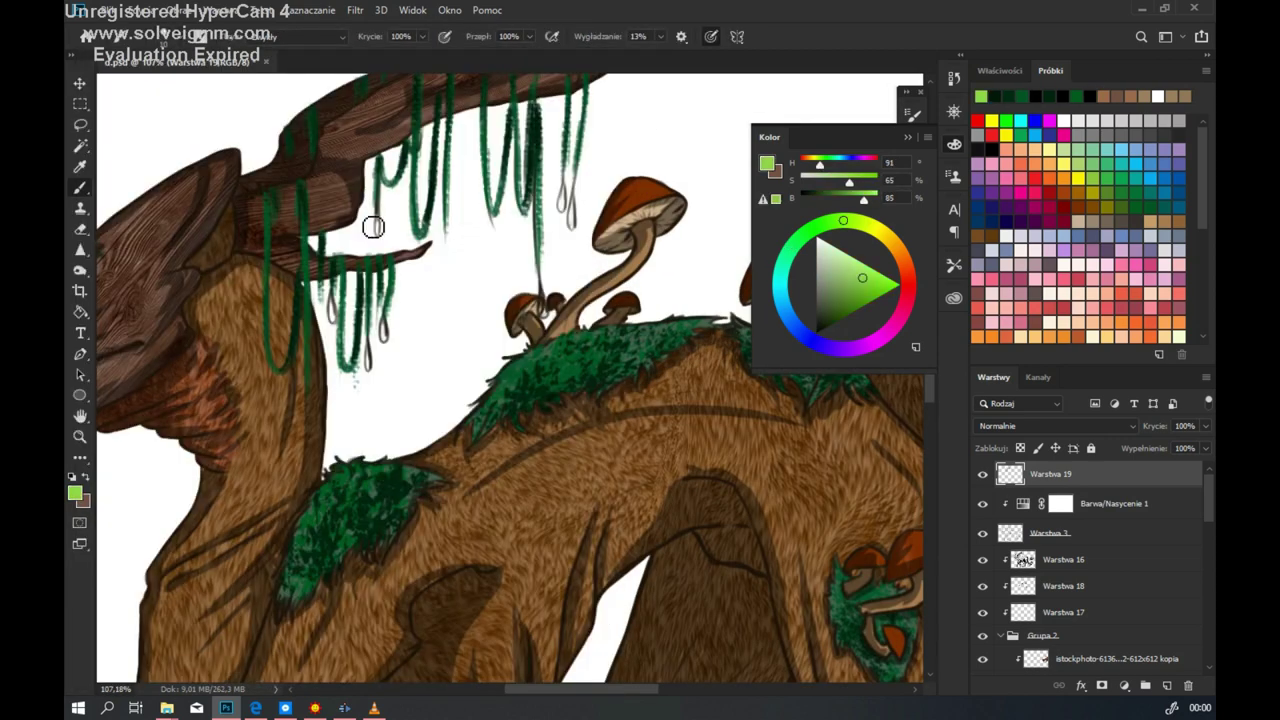
key("ctrl+z")
key("ctrl+shift+alt+n")
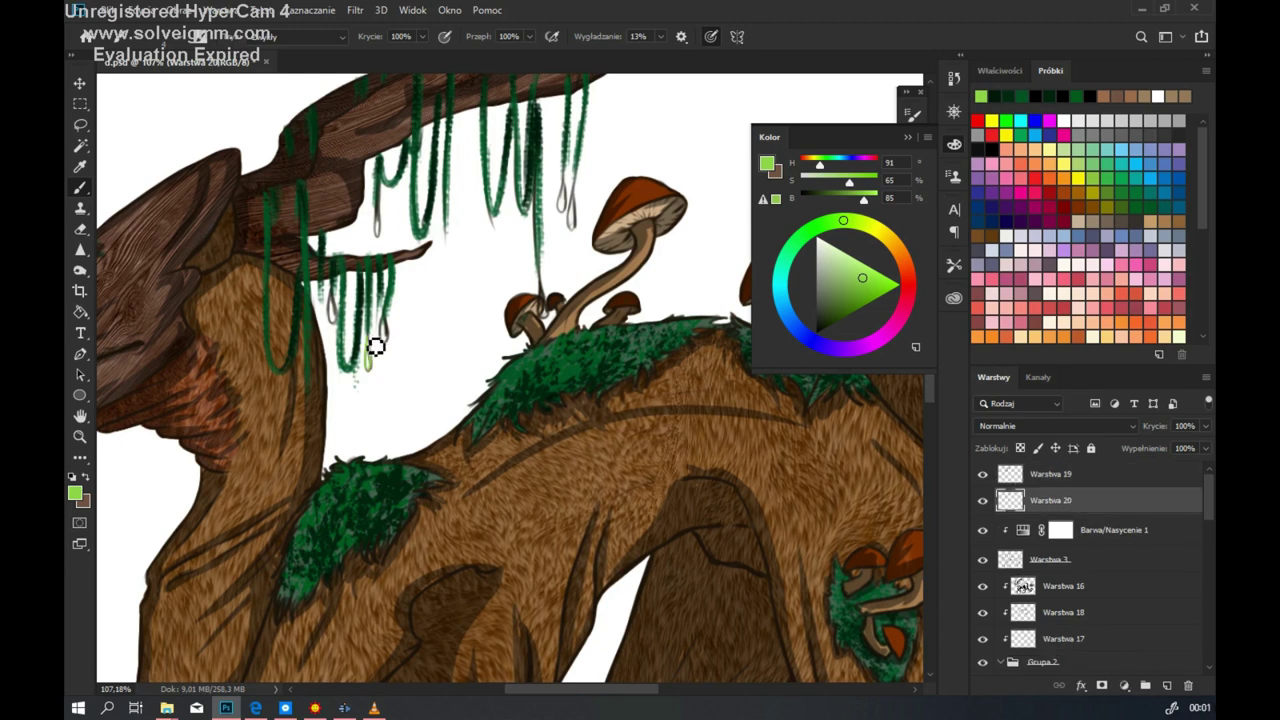
left_click_drag(332, 292, 331, 320)
left_click_drag(374, 208, 375, 235)
left_click_drag(561, 185, 574, 226)
left_click_drag(540, 262, 541, 310)
Step: Add a new layer and move it directly above Warstwa 16 as a clipped layer under Warstwa 3
left_click(118, 36)
left_click(1167, 686)
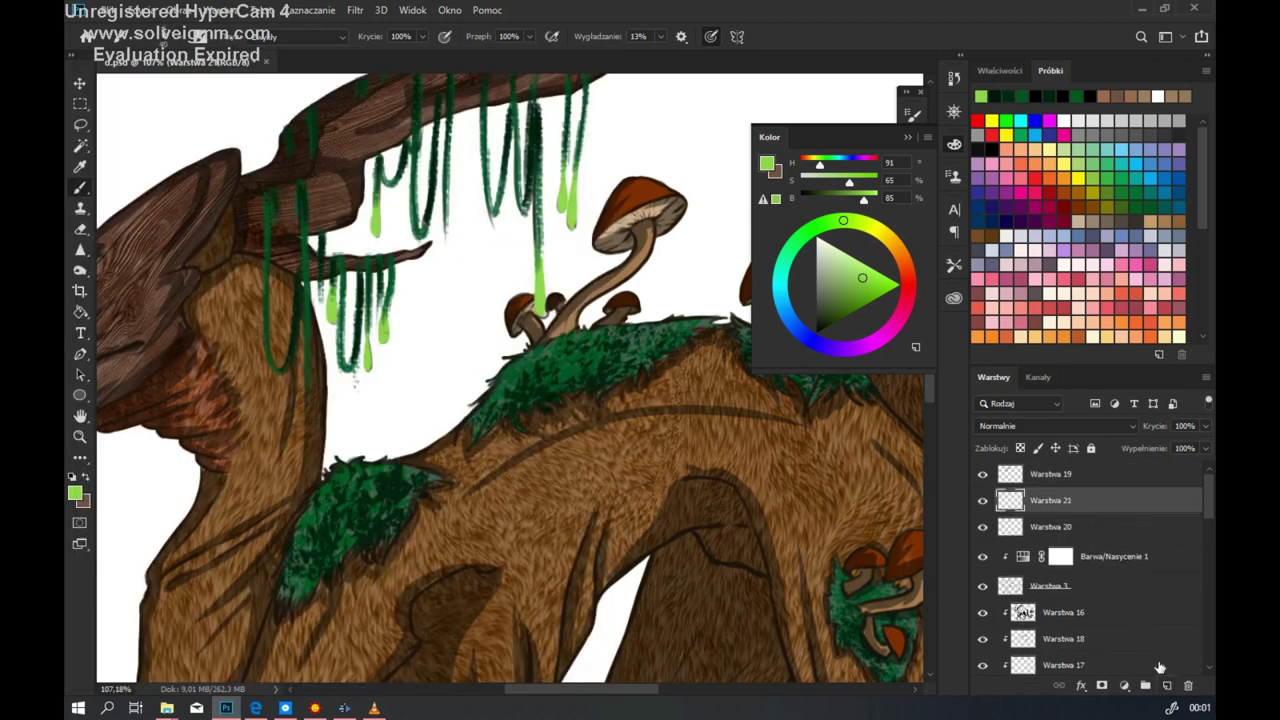
scroll(430, 225, "down", 5)
left_click_drag(1050, 500, 1060, 597)
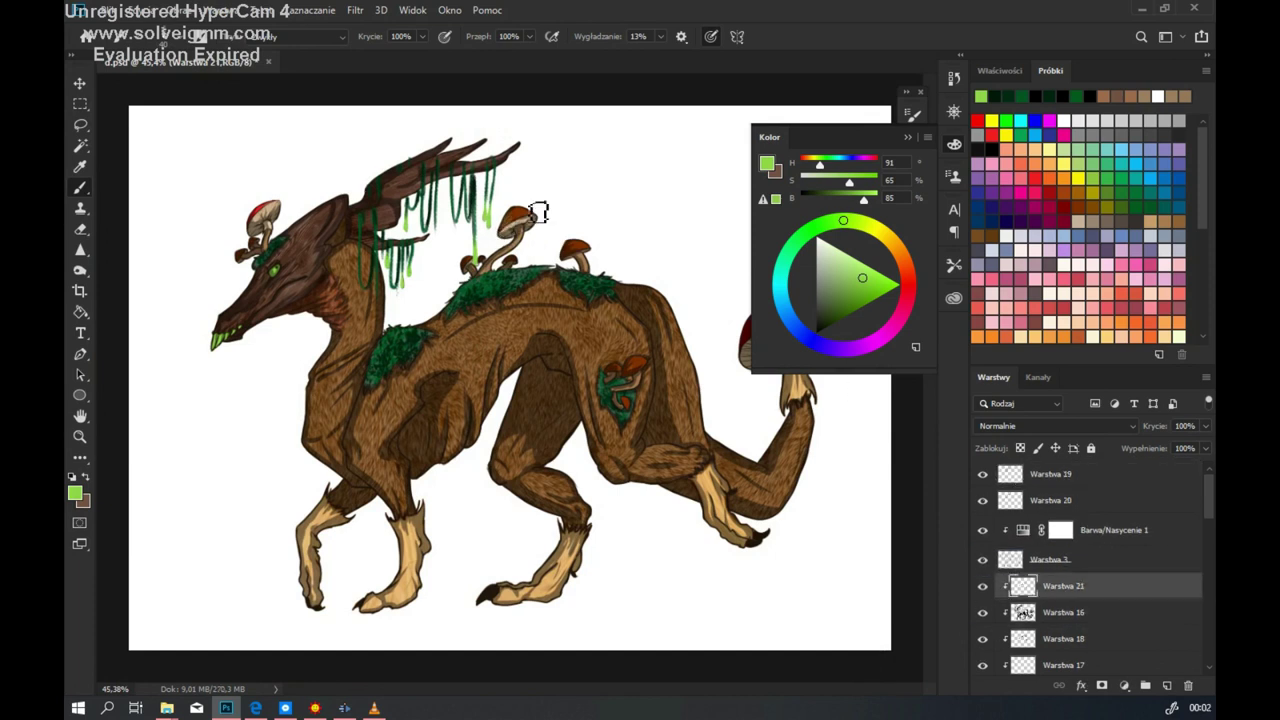
Step: Paint light green glow highlights on the antlers, ear, neck, back and mushrooms, undoing the stroke on the chest
key("e")
key("b")
left_click_drag(378, 280, 350, 372)
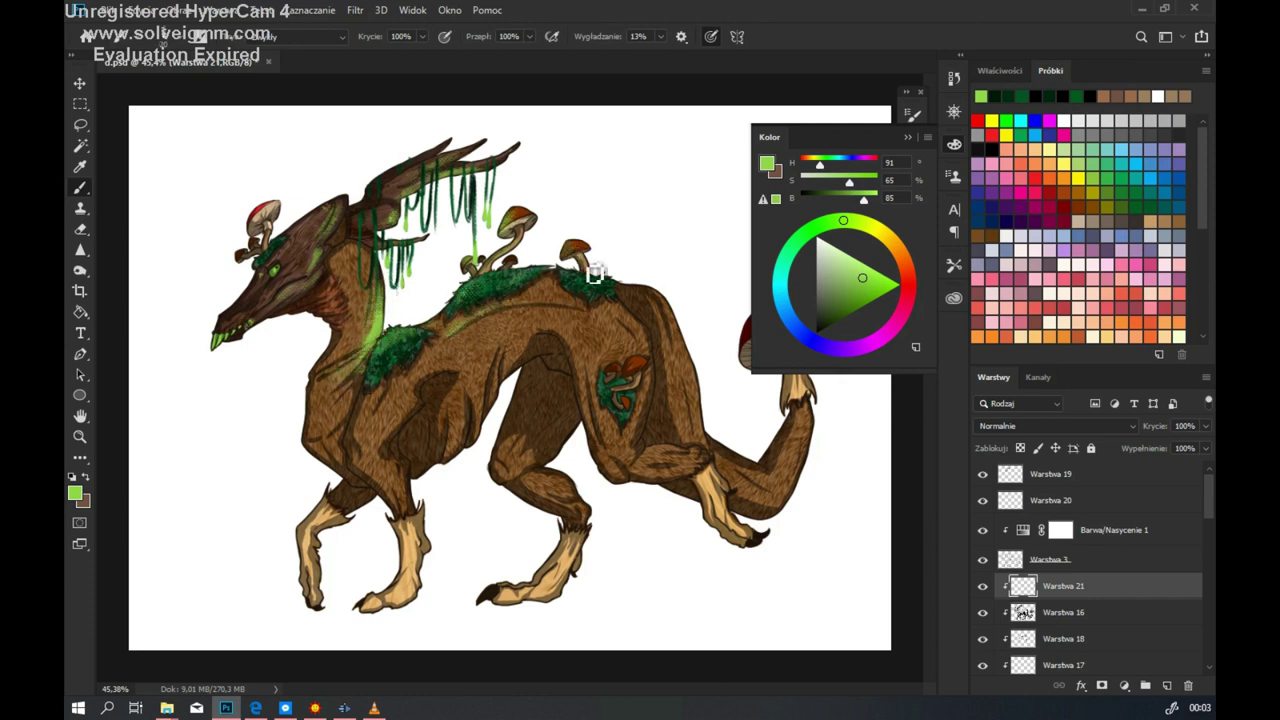
left_click_drag(457, 396, 462, 432)
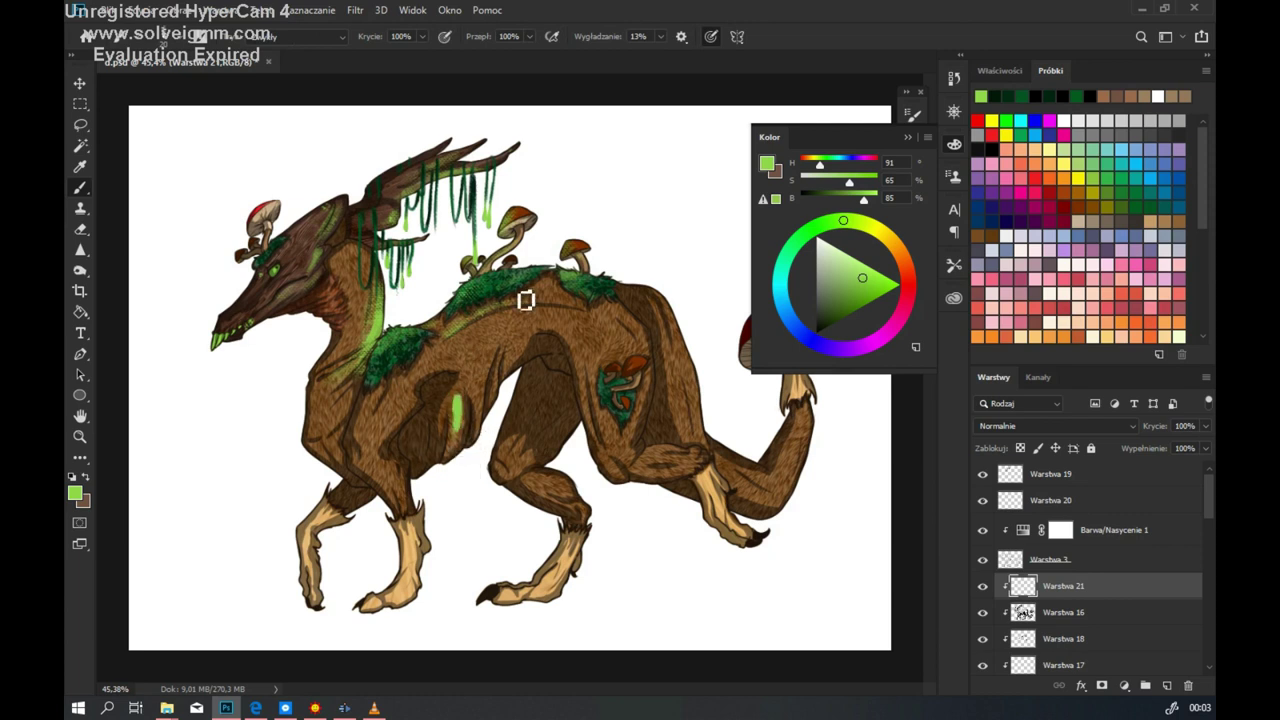
key("ctrl+z")
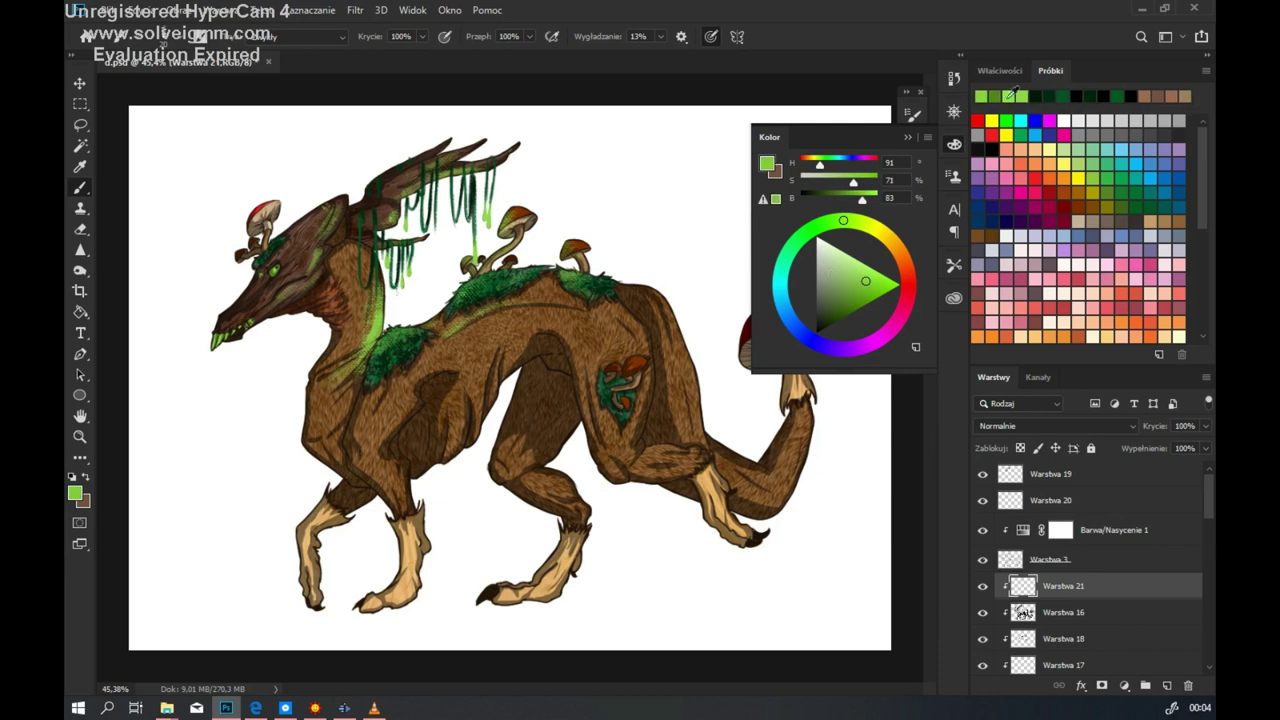
Step: Erase part of the green highlight on the neck to soften it
key("e")
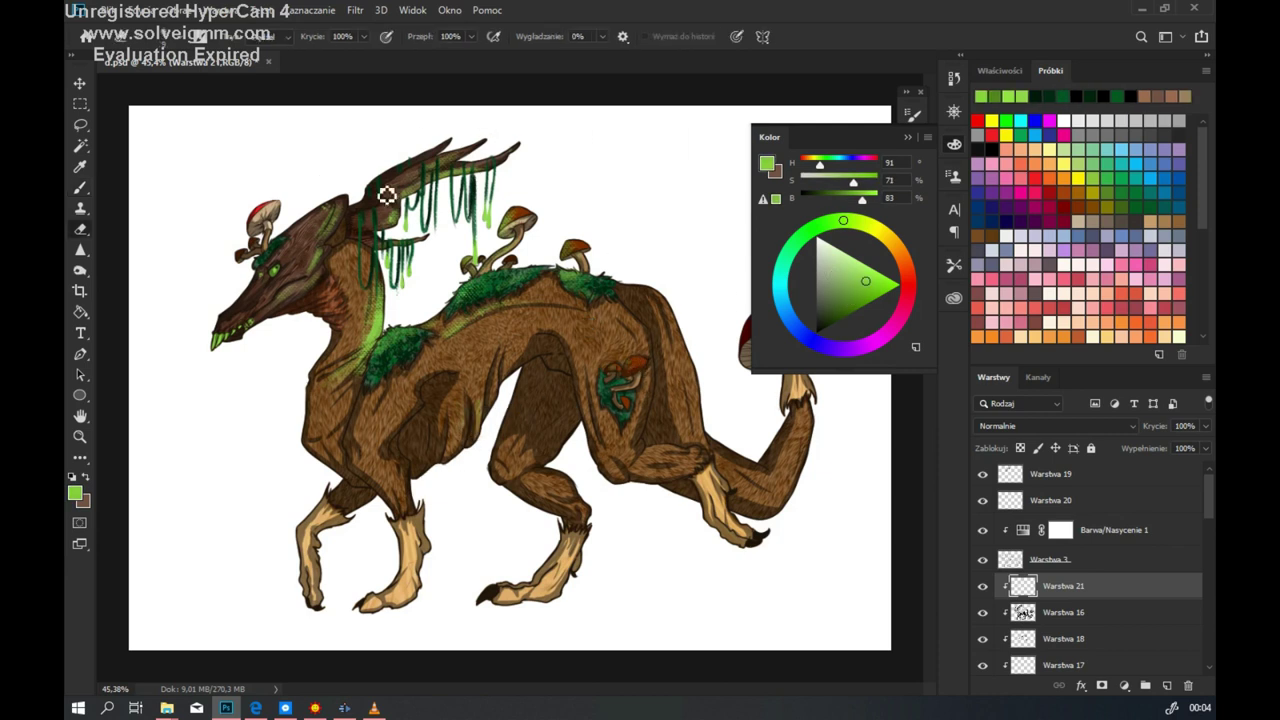
left_click_drag(365, 352, 385, 298)
key("b")
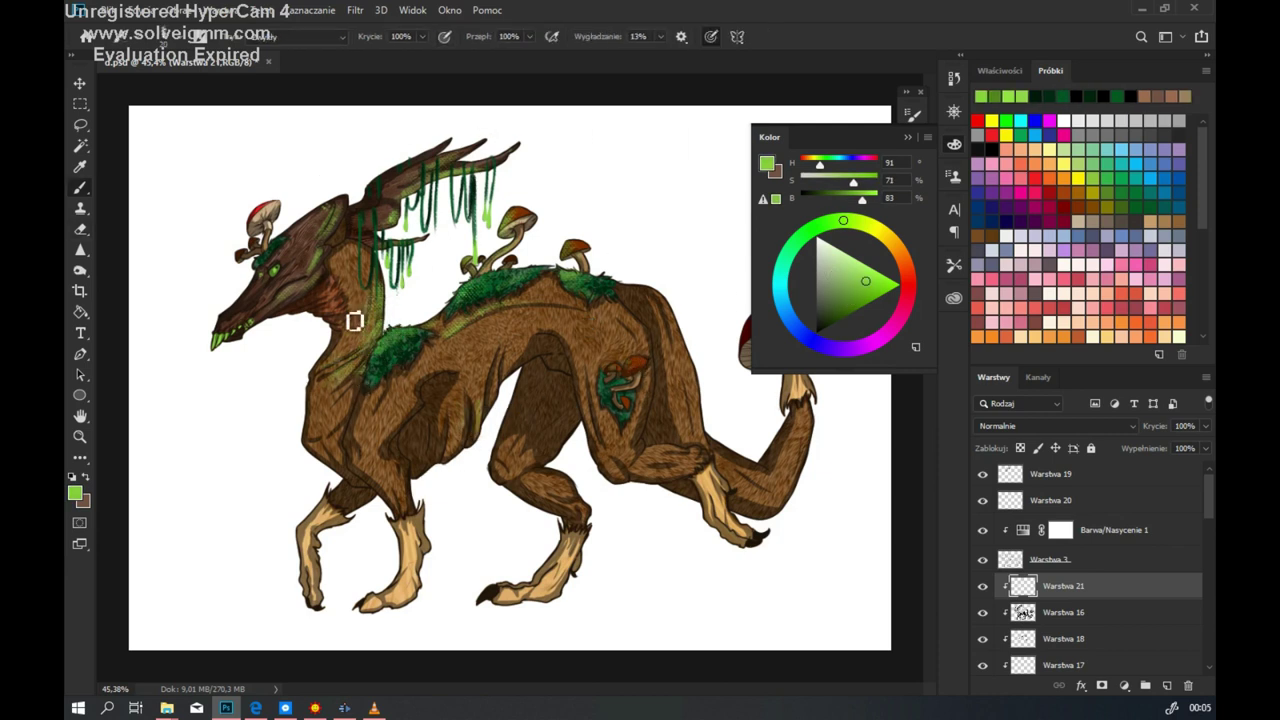
Step: Add a clipped layer below Warstwa 21, set its opacity to 20% and paint a broad light green glow over the creature's body
left_click(1166, 685, "ctrl")
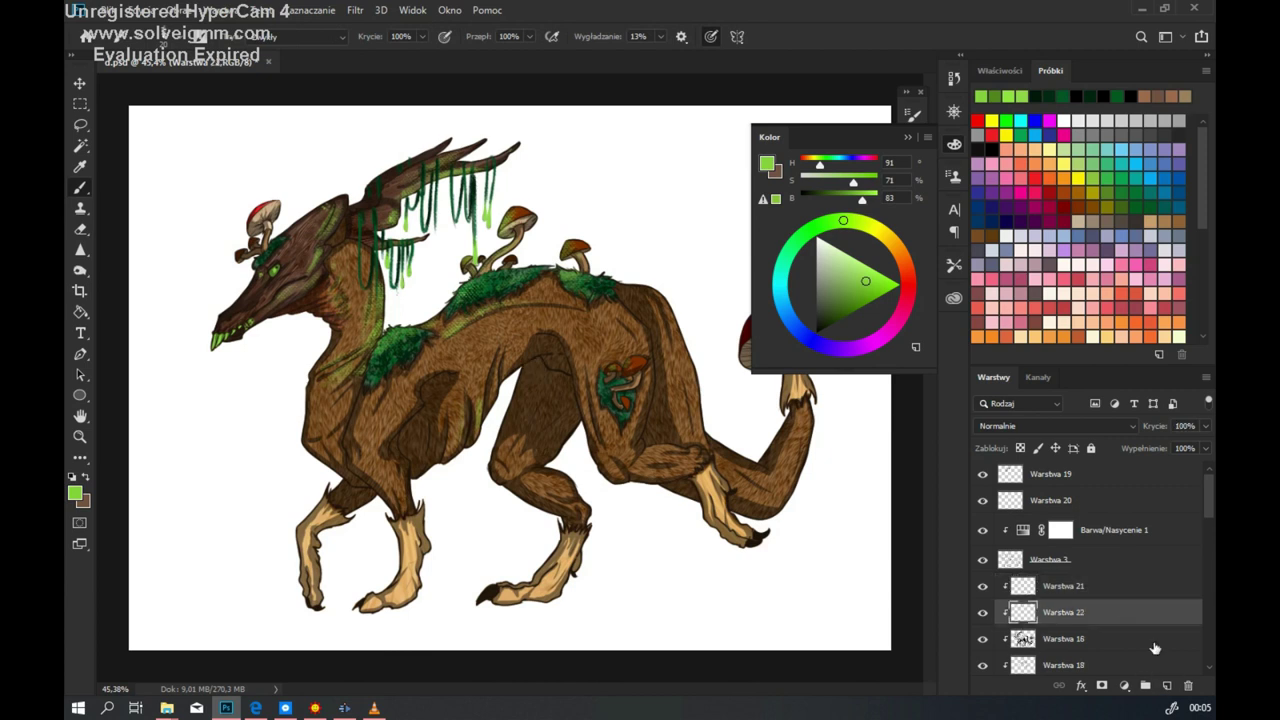
left_click_drag(380, 220, 517, 143)
mouse_move(511, 301)
left_mouse_down()
mouse_move(560, 272)
mouse_move(388, 275)
mouse_move(342, 305)
mouse_move(320, 215)
mouse_move(282, 298)
mouse_move(323, 410)
mouse_move(392, 352)
left_mouse_up()
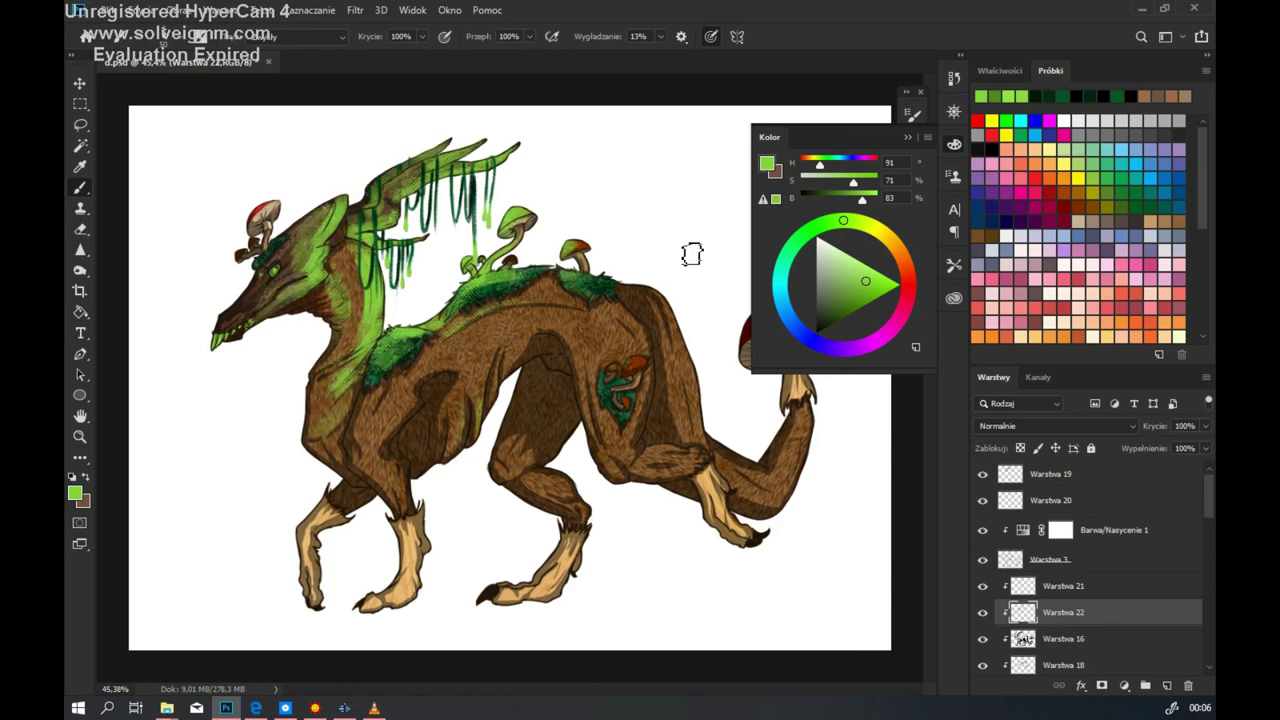
key("2")
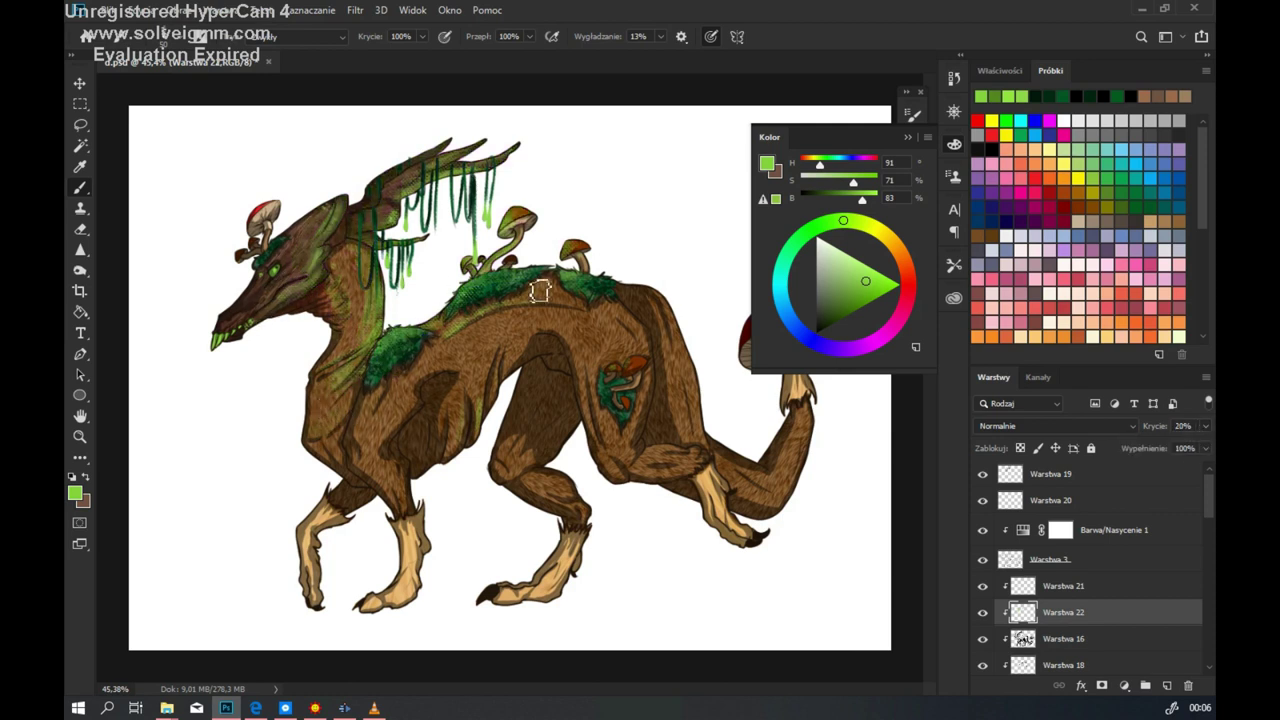
left_click_drag(540, 291, 459, 341)
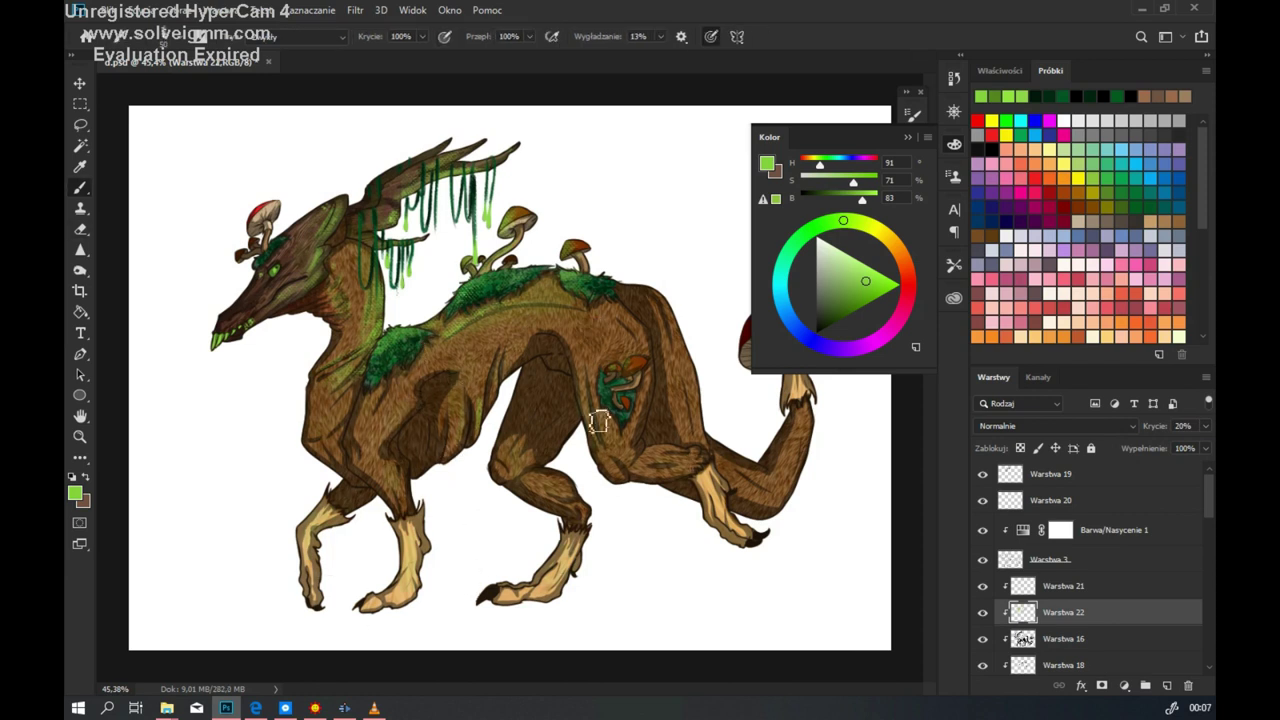
key("F6")
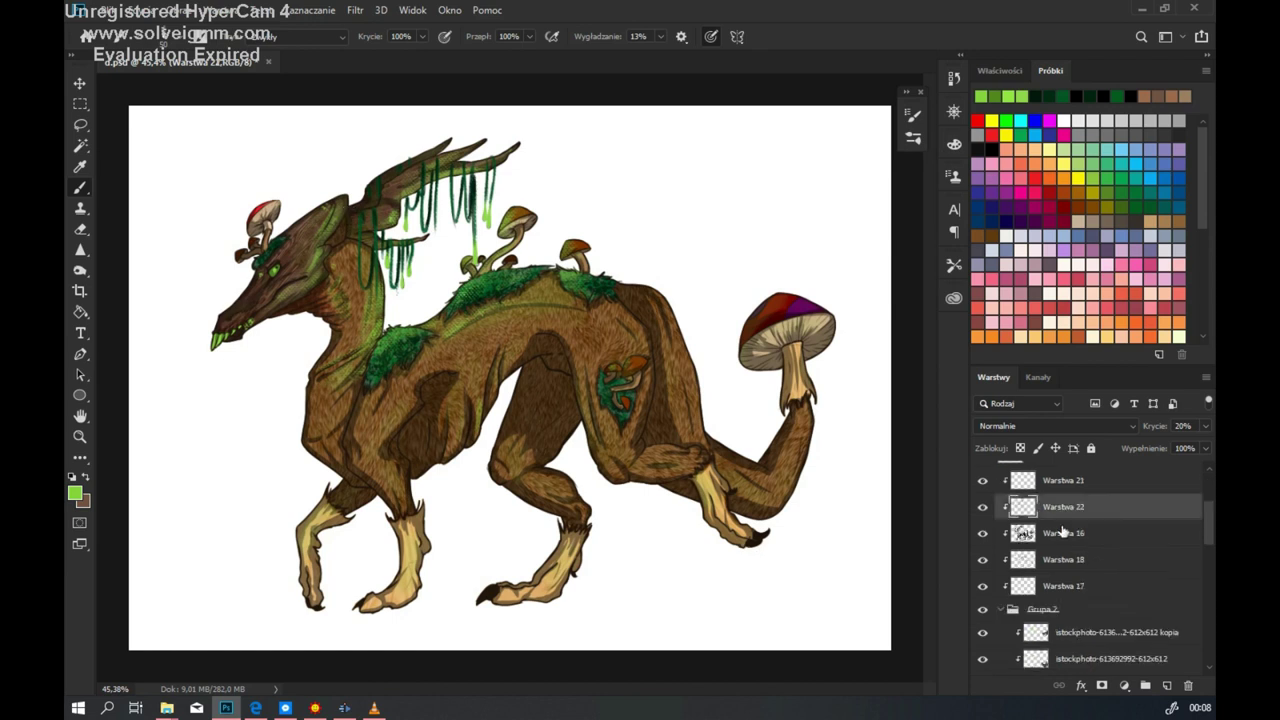
key("u")
left_click_drag(162, 134, 853, 620)
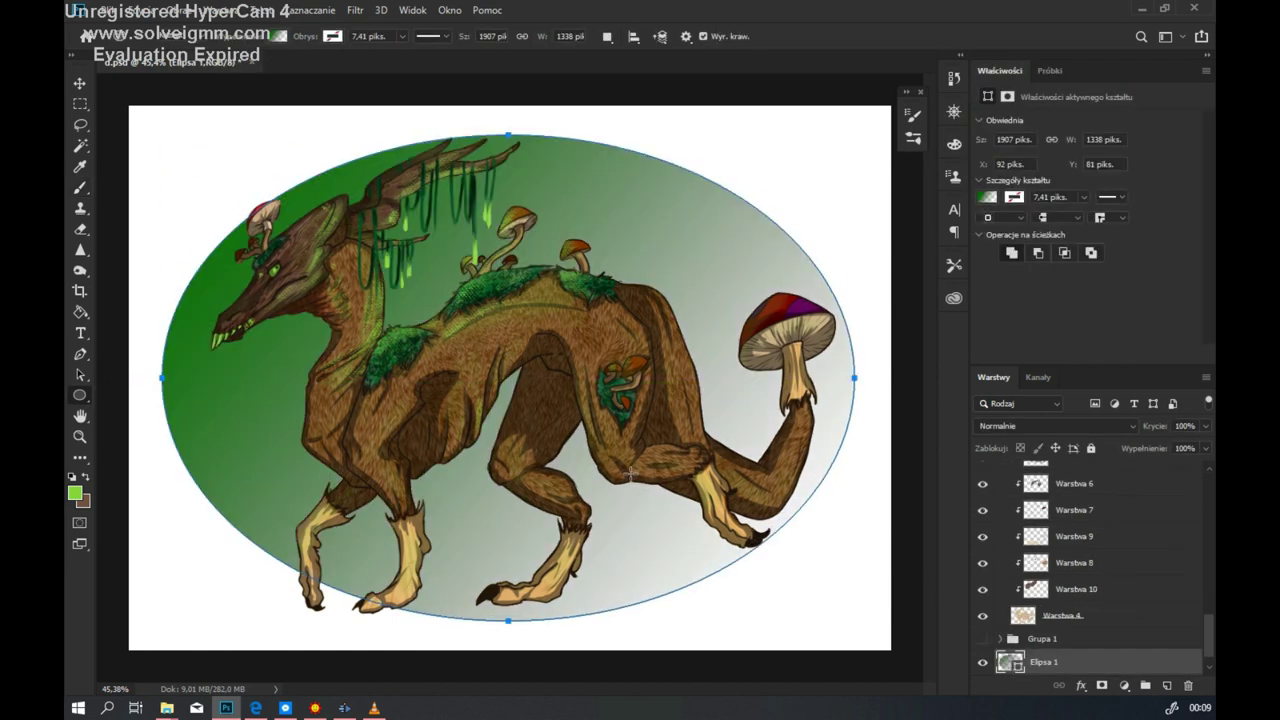
left_click(1187, 688)
Step: Draw a large ellipse behind the creature with a light green to brown gradient fill and rasterize it
left_click(270, 36)
mouse_move(152, 124)
left_mouse_down()
mouse_move(828, 534)
mouse_move(872, 622)
mouse_move(862, 640)
left_mouse_up()
key("e")
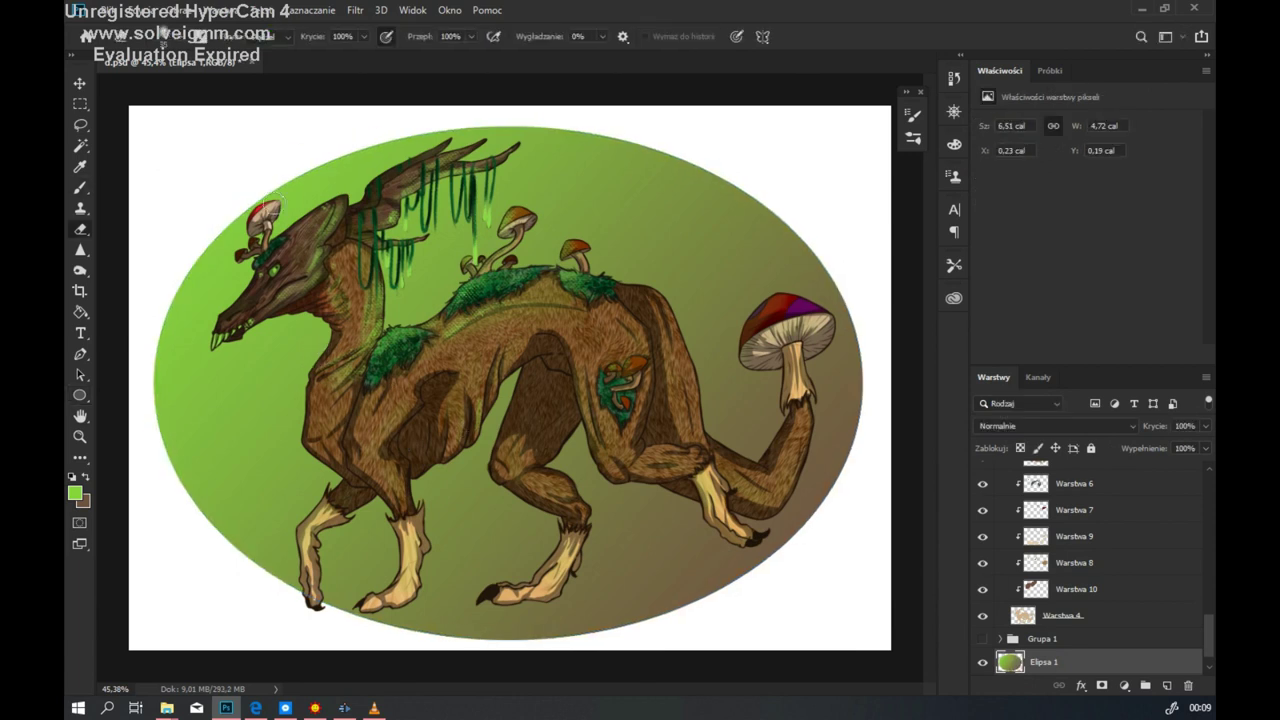
Step: Erase the edges of the background ellipse with a cloud-shaped brush to give it a soft misty outline
left_click(113, 36)
scroll(300, 400, "down", 3)
double_click(470, 505)
mouse_move(330, 155)
left_mouse_down()
mouse_move(210, 300)
mouse_move(270, 585)
mouse_move(336, 177)
mouse_move(837, 486)
mouse_move(171, 473)
left_mouse_up()
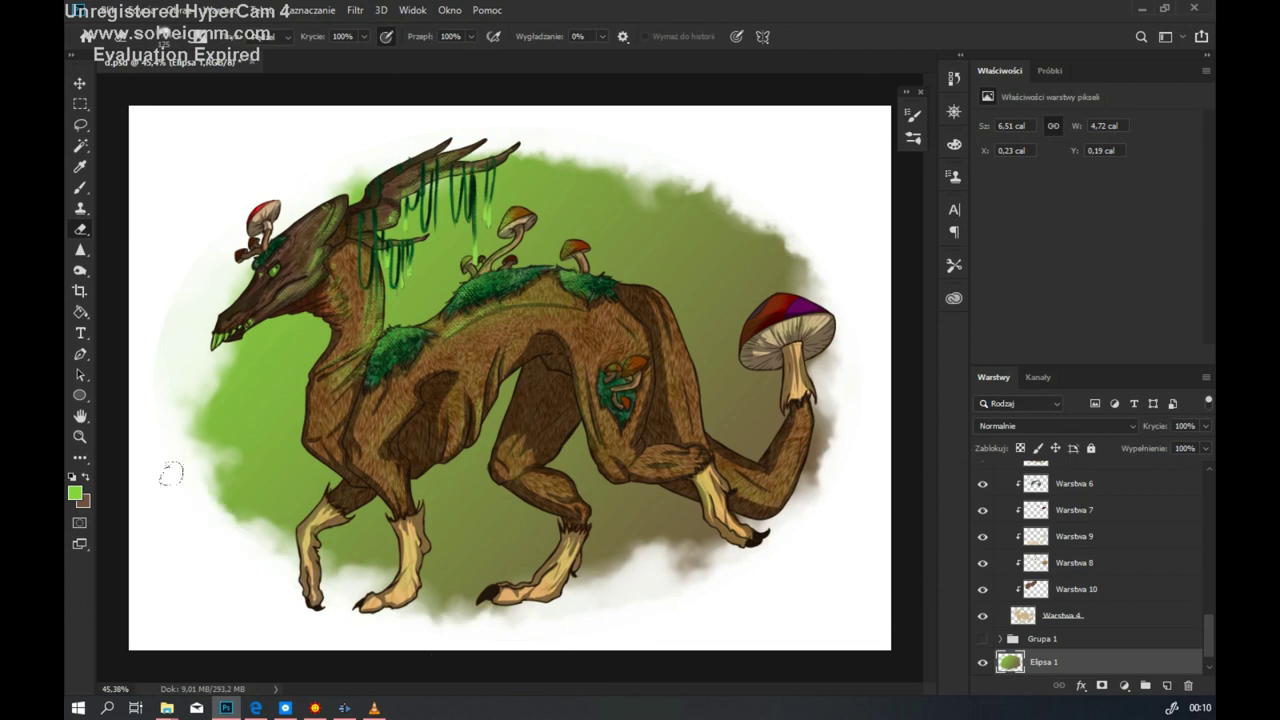
Step: Add a new layer above the ellipse, select the linework layer Warstwa 3 and write the artist's signature in black along the lower hind leg
key("b")
key("ctrl+shift+alt+n")
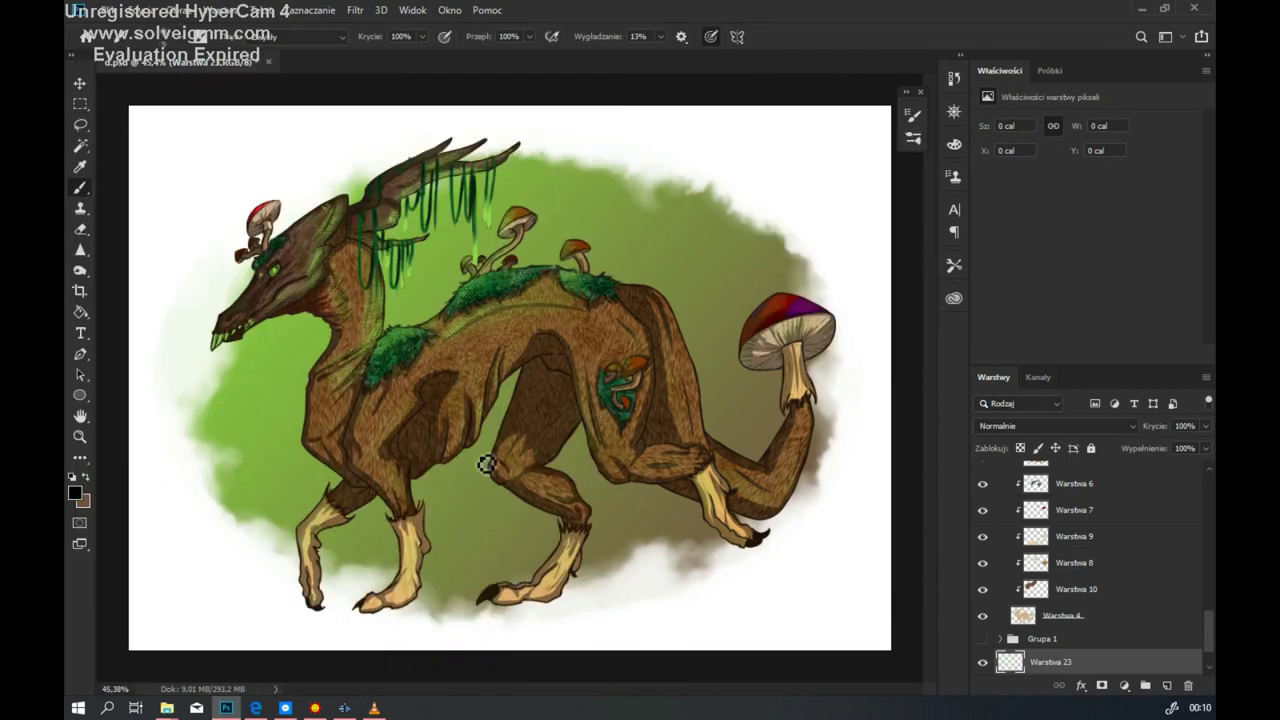
left_click(537, 558, "ctrl")
scroll(537, 558, "up", 5)
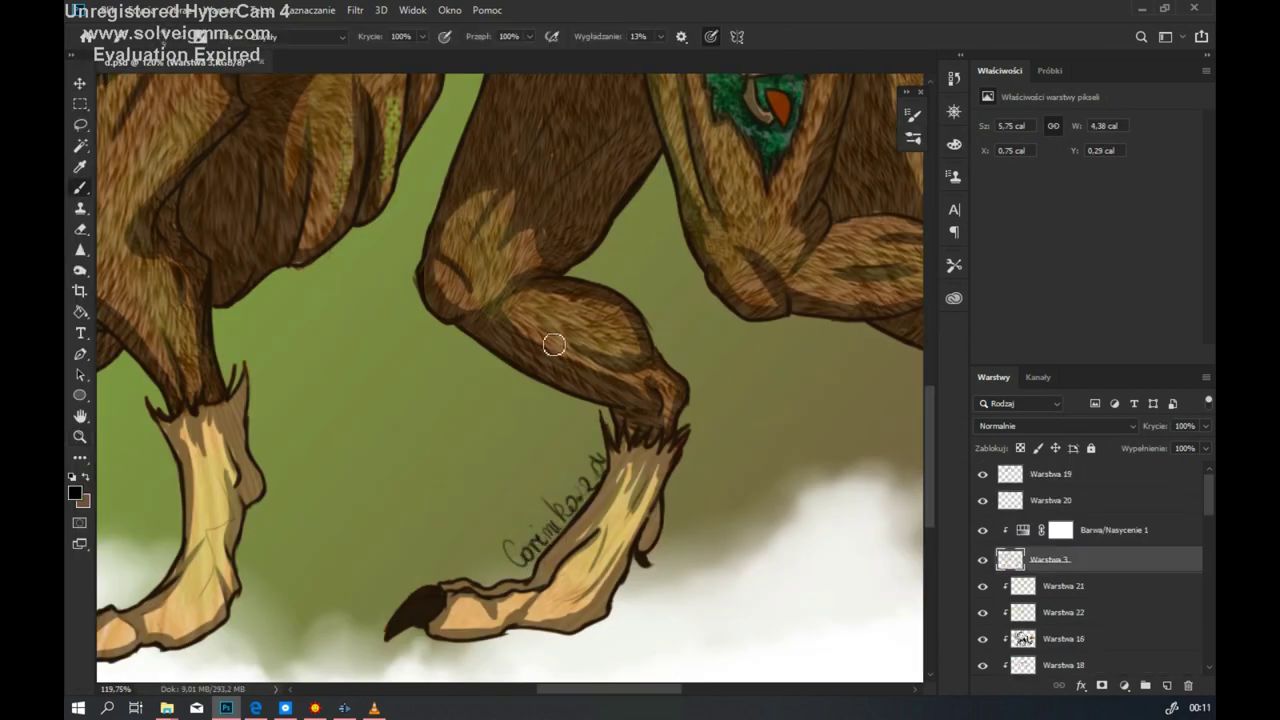